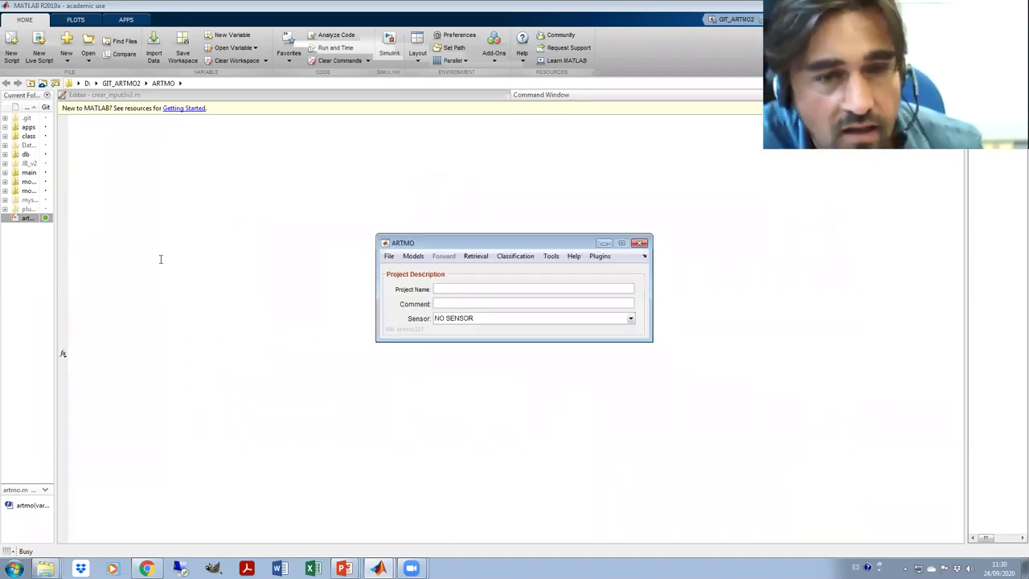
Create a new ARTMO database named EOSENSE and dismiss the resulting message.
left_click_drag(505, 243, 506, 174)
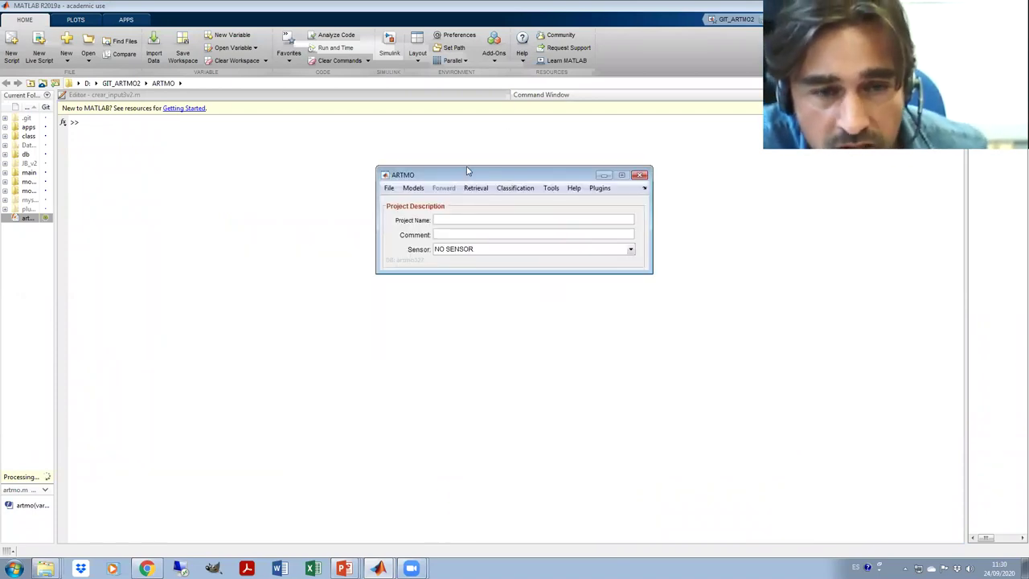
left_click(391, 189)
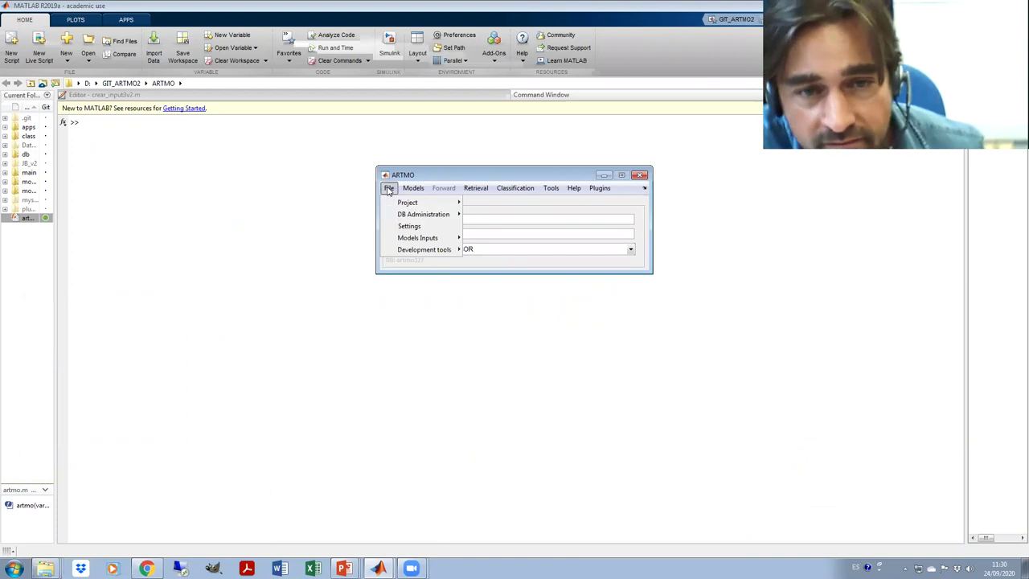
mouse_move(391, 204)
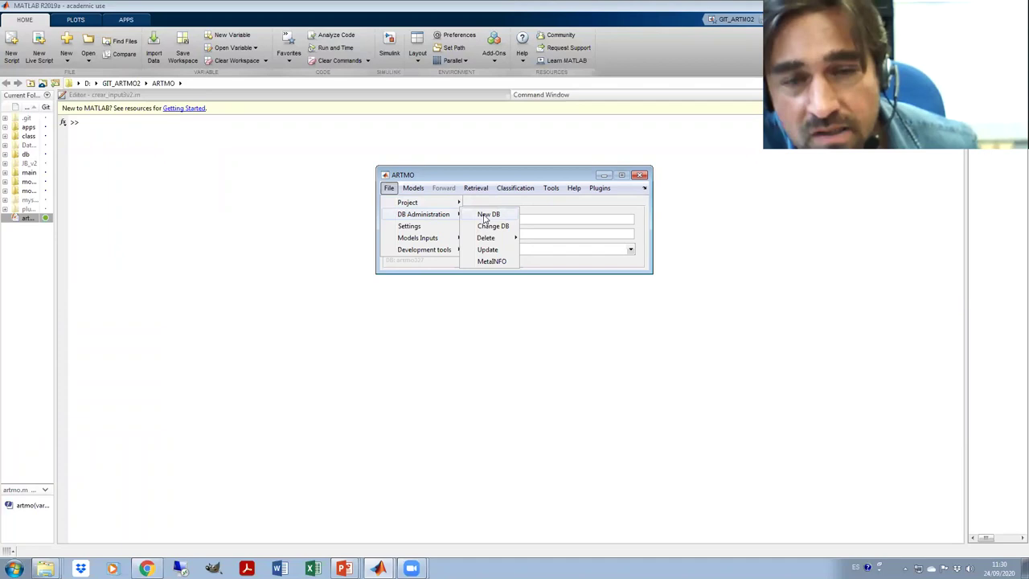
left_click(487, 215)
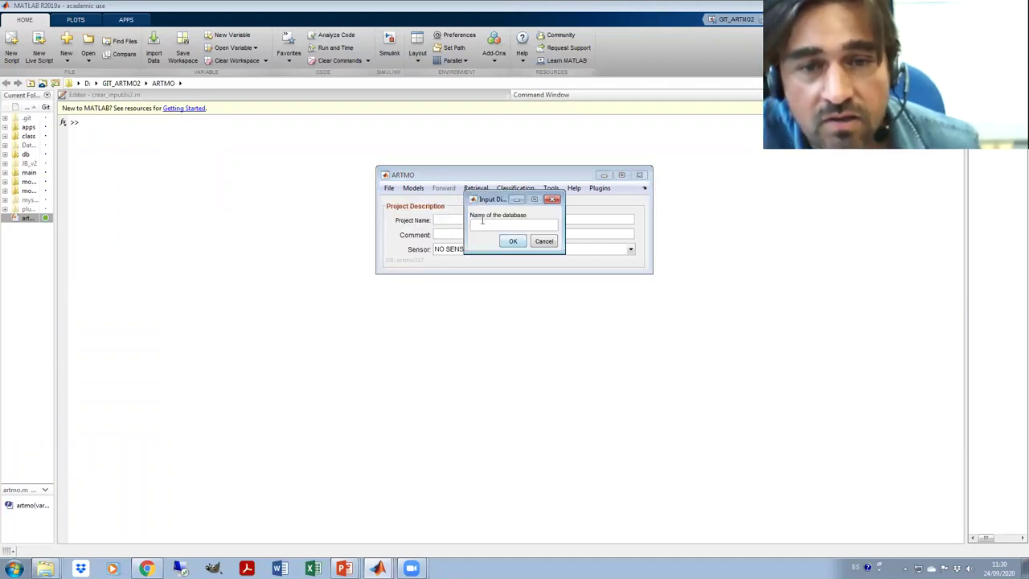
type("EOSENSE")
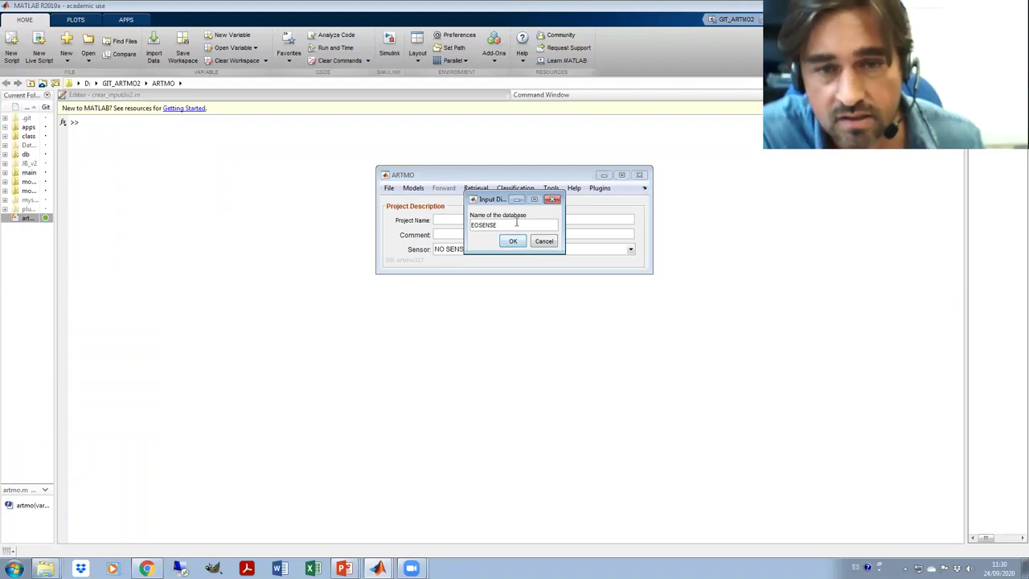
left_click(512, 244)
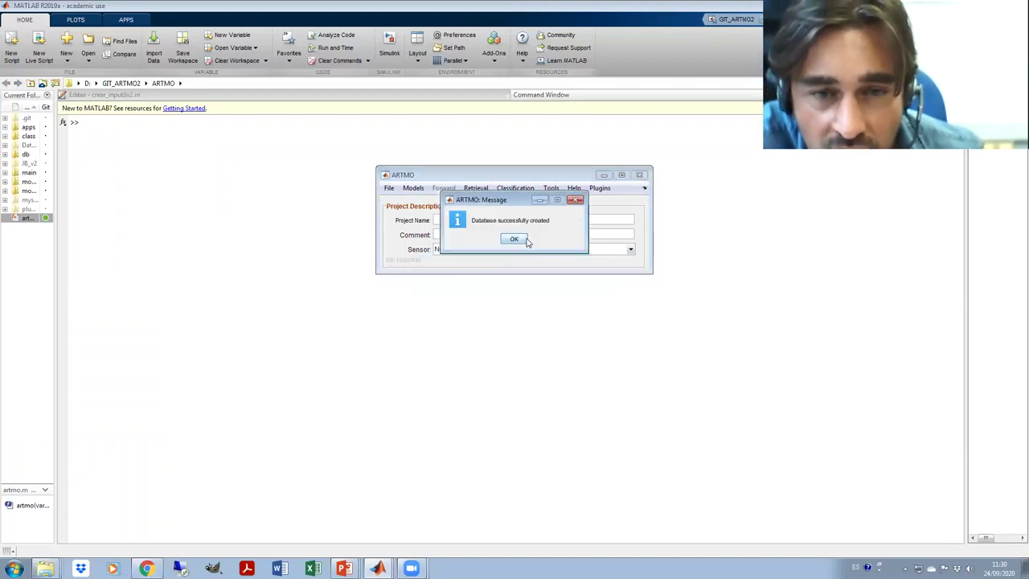
left_click(574, 200)
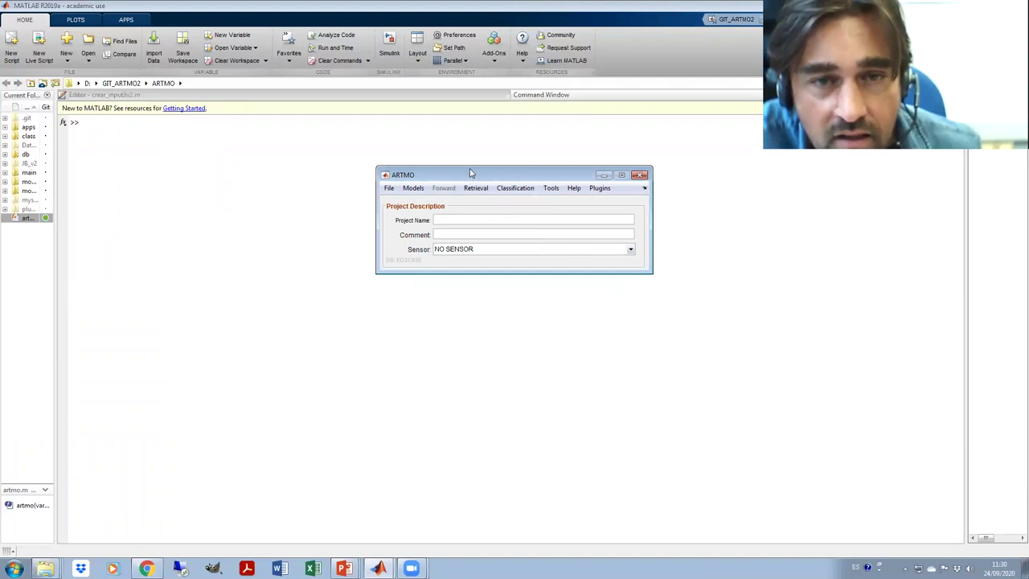
Name the project P4_cab and open the Prospect 4 leaf model's input settings.
left_click_drag(471, 173, 468, 132)
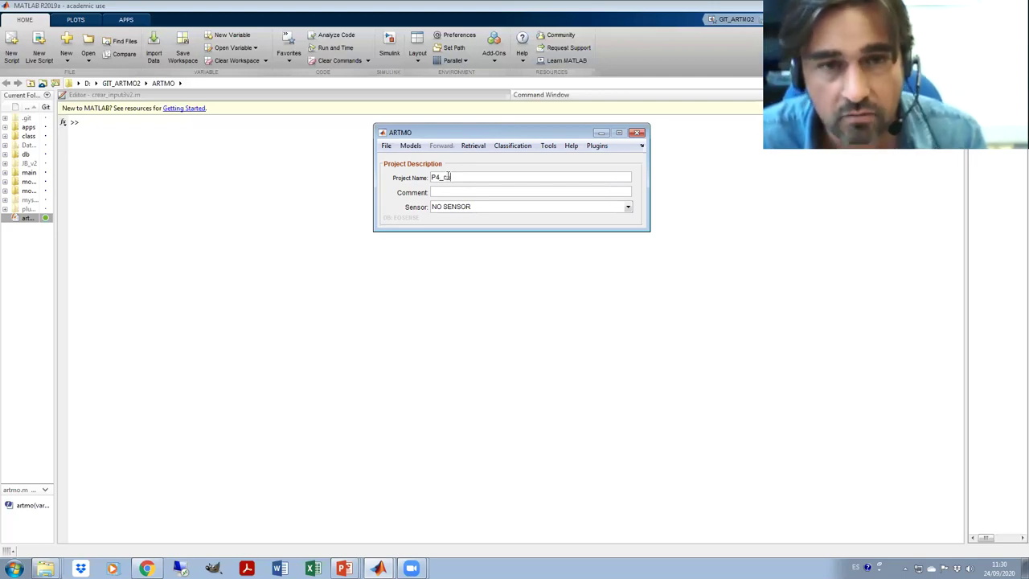
left_click(410, 146)
mouse_move(415, 160)
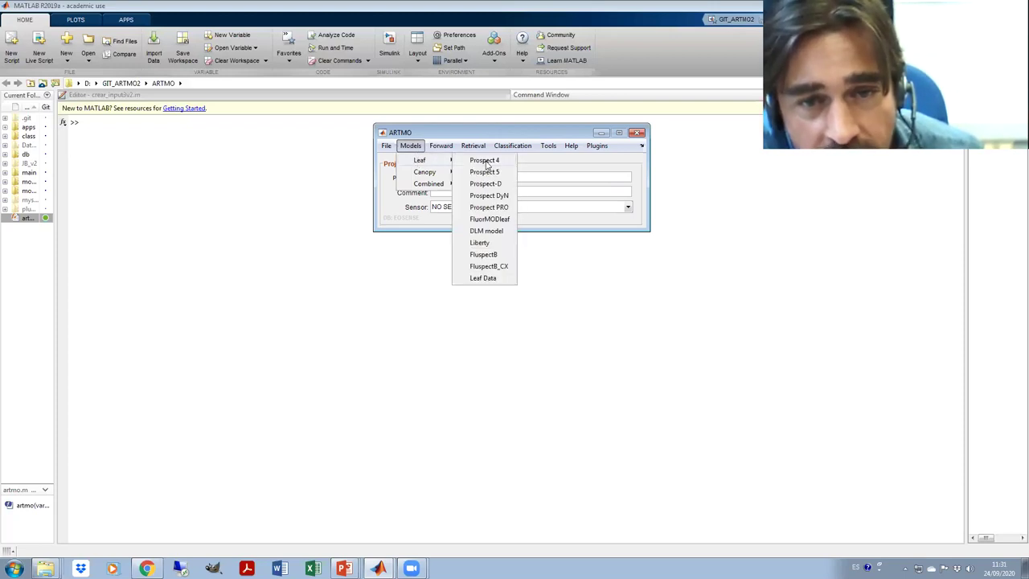
mouse_move(469, 149)
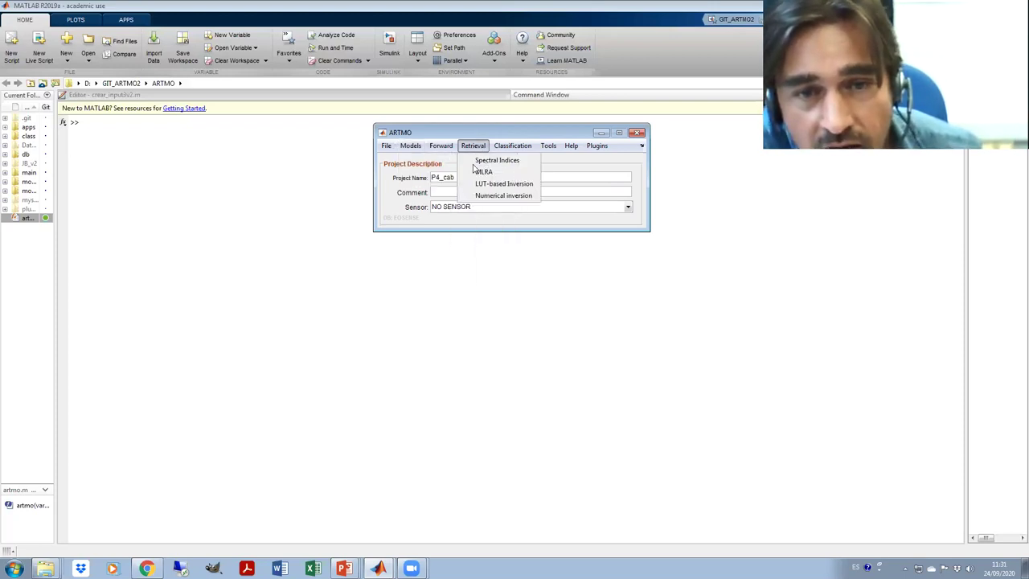
left_click(473, 160)
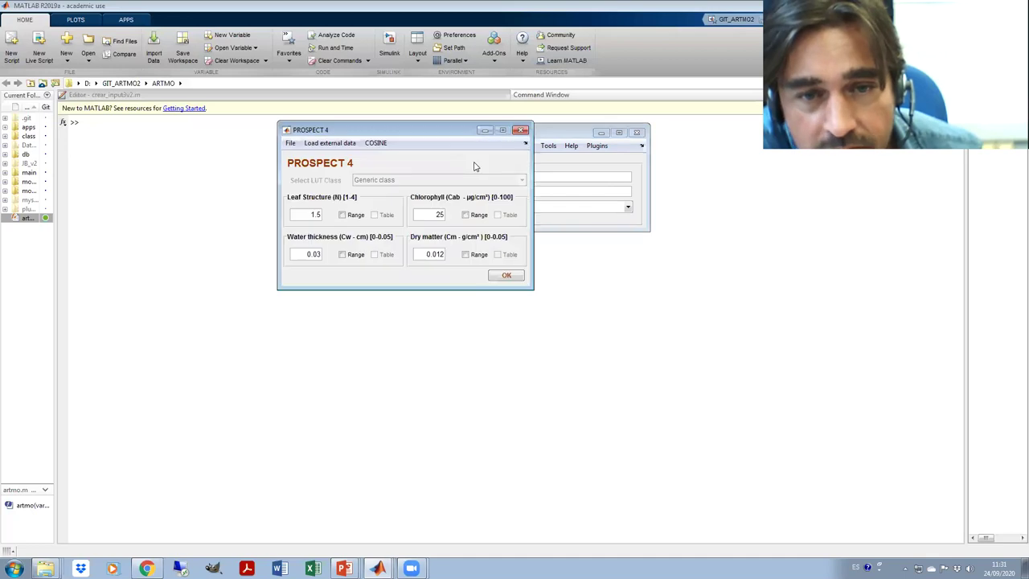
left_click_drag(388, 131, 468, 252)
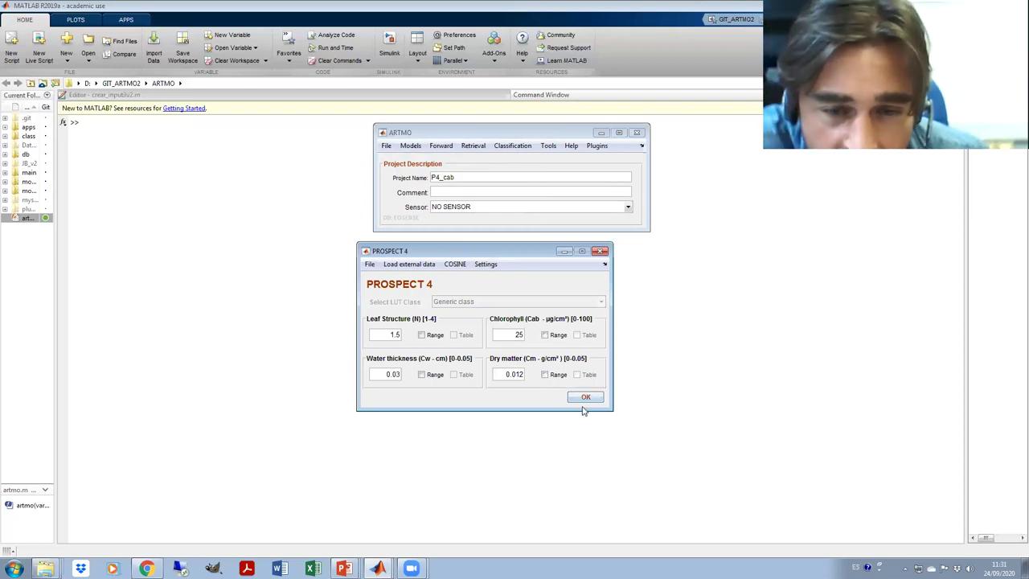
Enable a range for the chlorophyll (Cab) parameter and give it a step of 5.
left_click(544, 336)
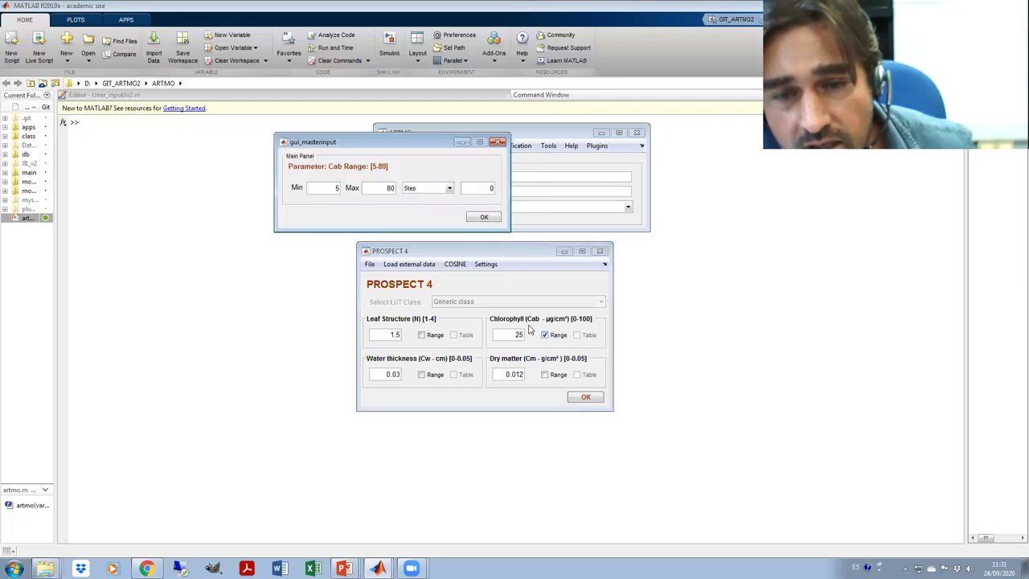
left_click_drag(399, 146, 775, 257)
left_click_drag(527, 252, 311, 250)
left_click(727, 254)
left_click_drag(728, 253, 525, 258)
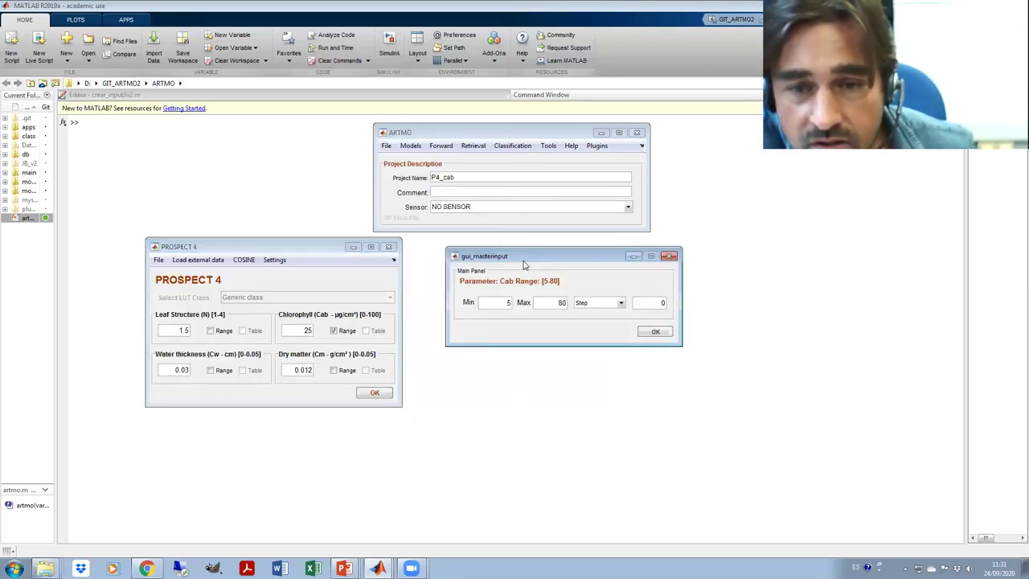
double_click(663, 302)
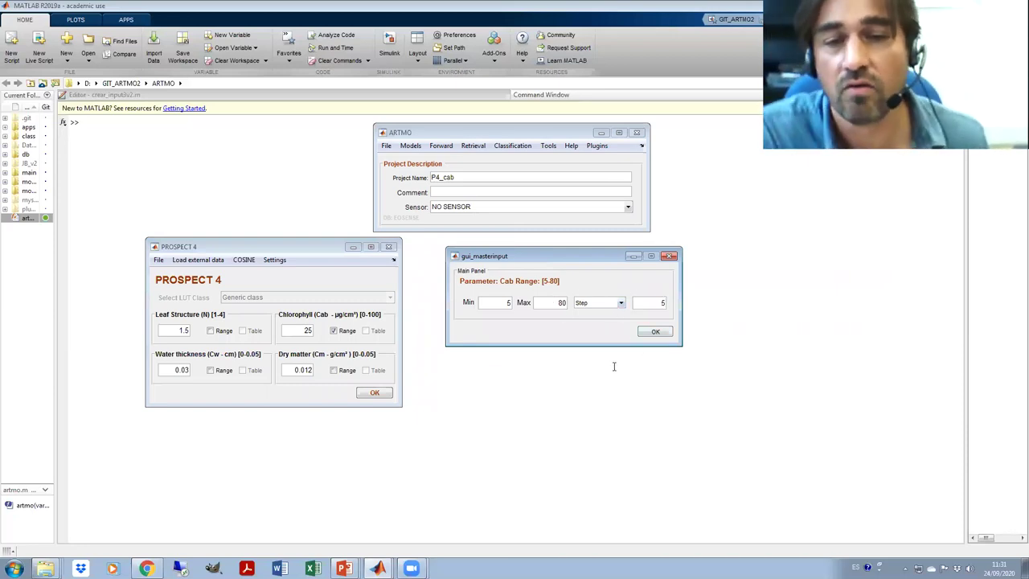
Switch the Cab range to 1000 samples with a normal distribution, mean 40 and standard deviation 20.
left_click(601, 304)
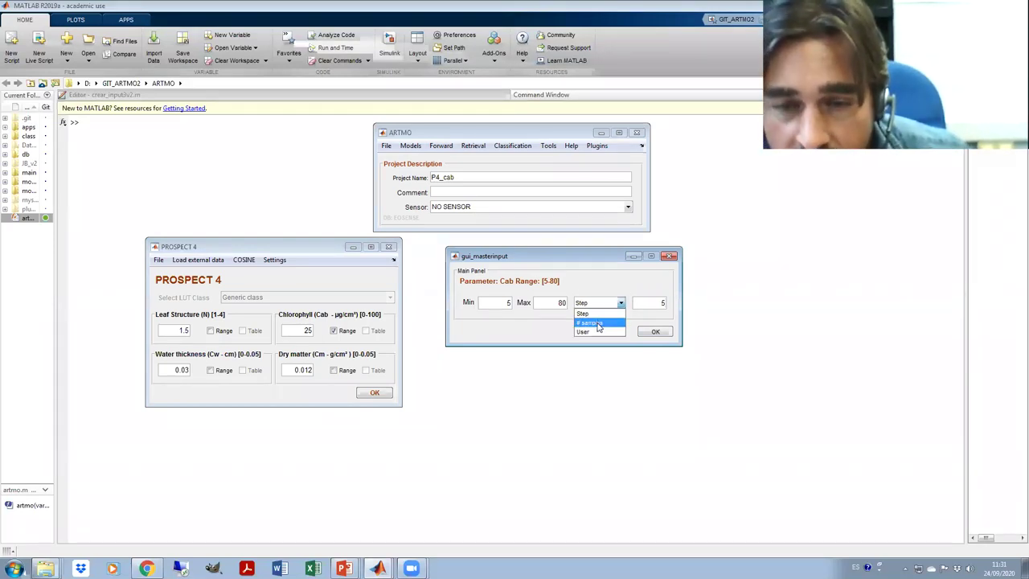
left_click(598, 325)
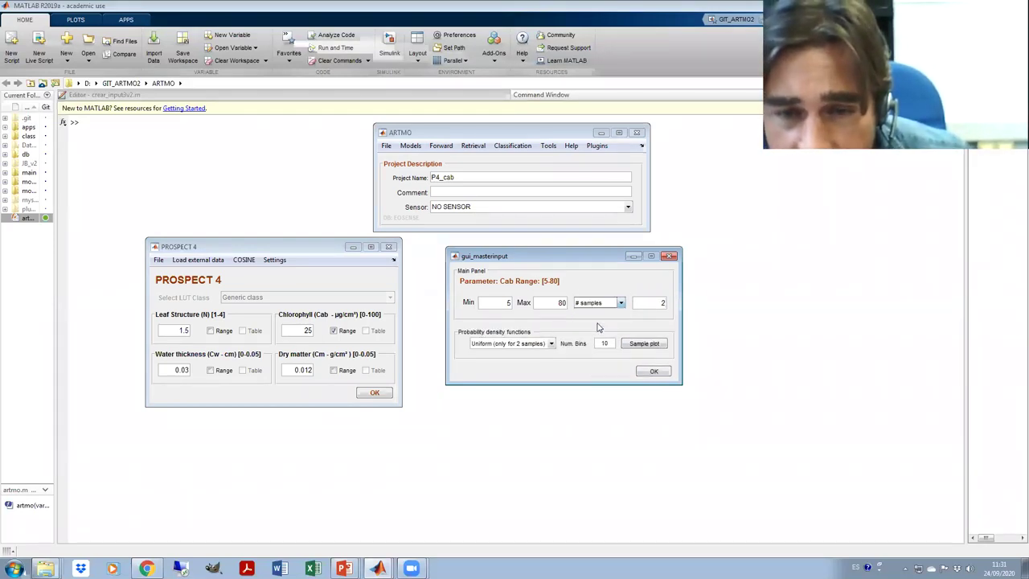
left_click(528, 344)
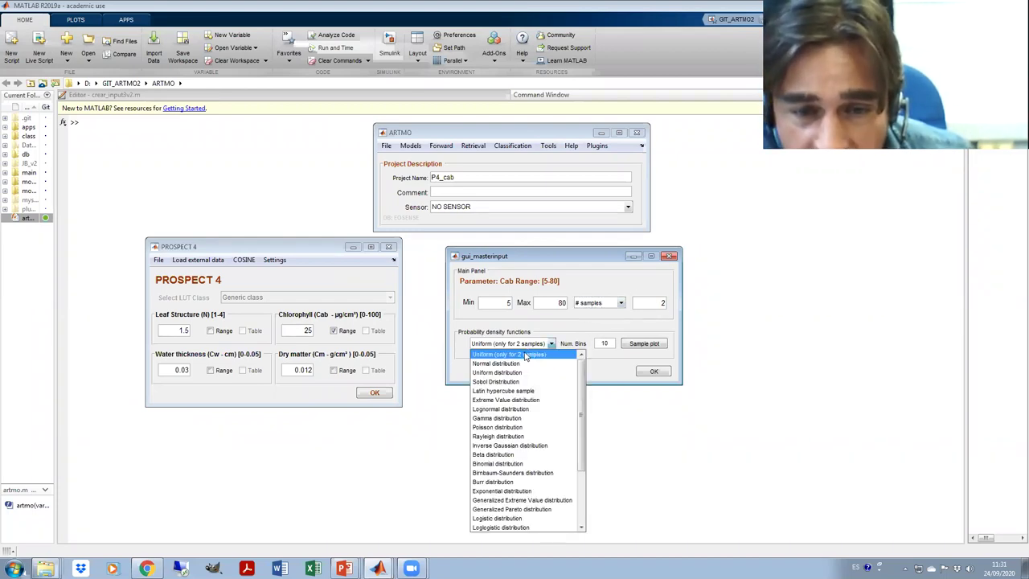
left_click(496, 363)
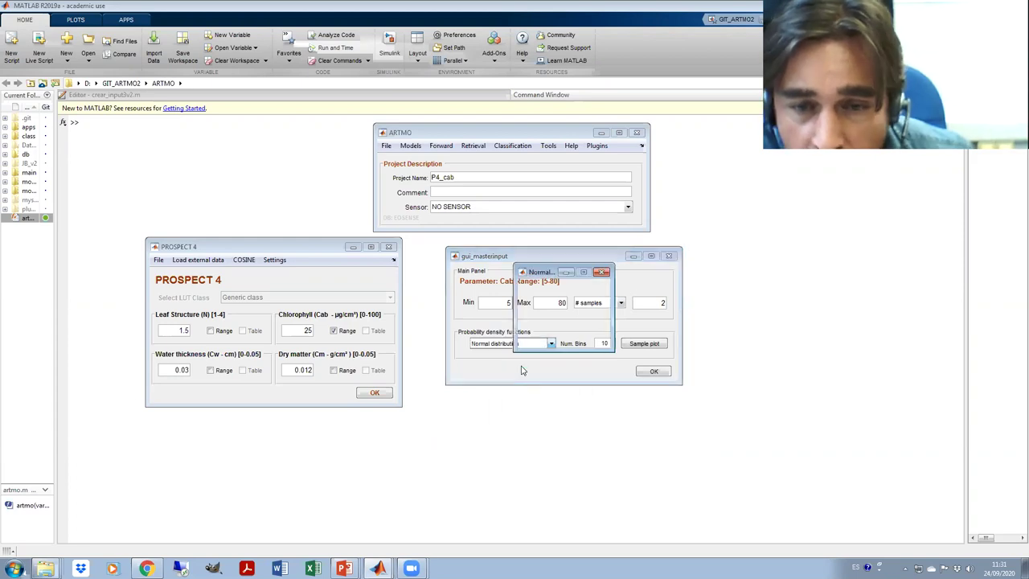
type("40")
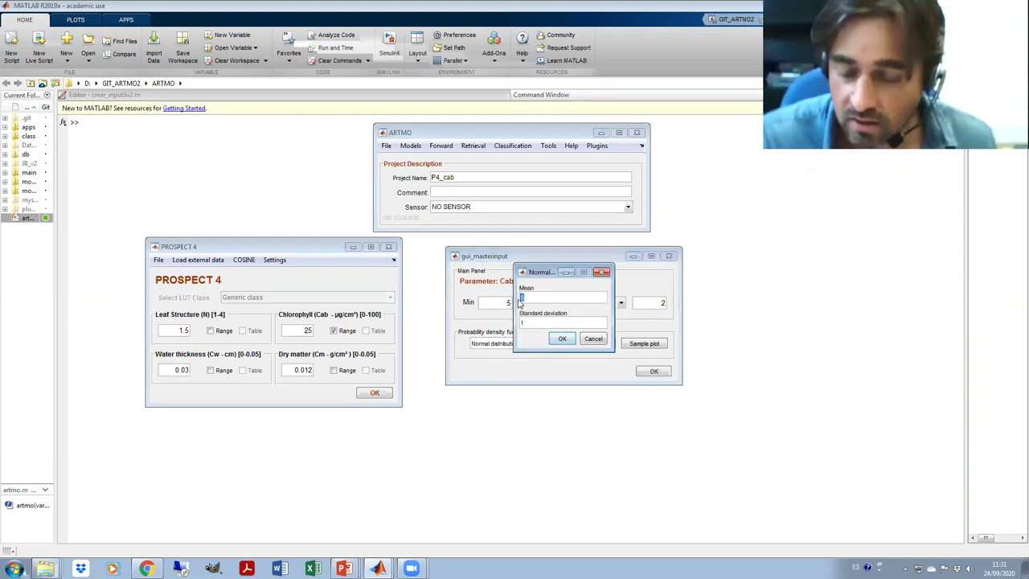
left_click_drag(529, 322, 517, 324)
type("20")
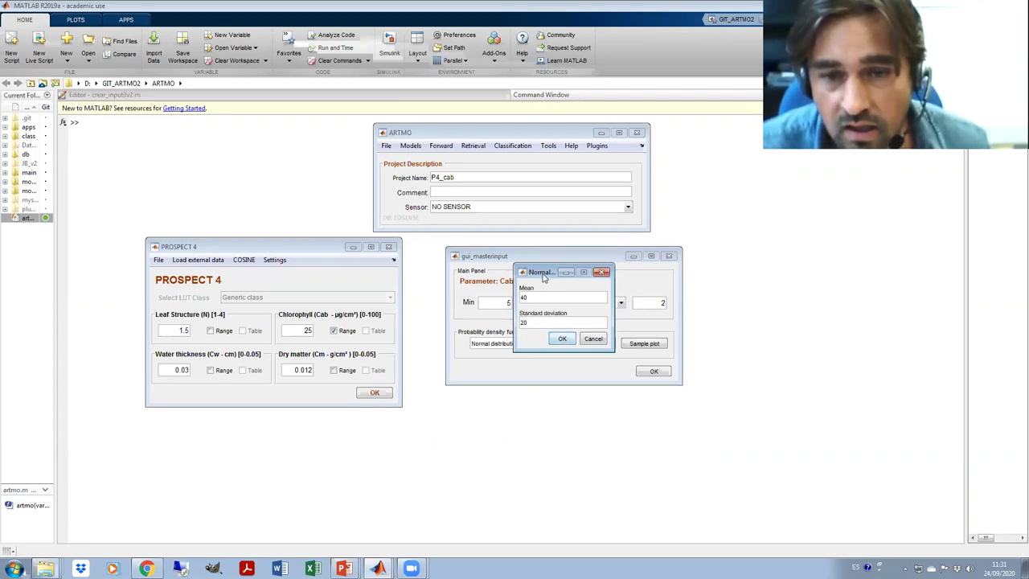
left_click_drag(546, 278, 490, 354)
left_click(506, 416)
double_click(664, 303)
type("1000")
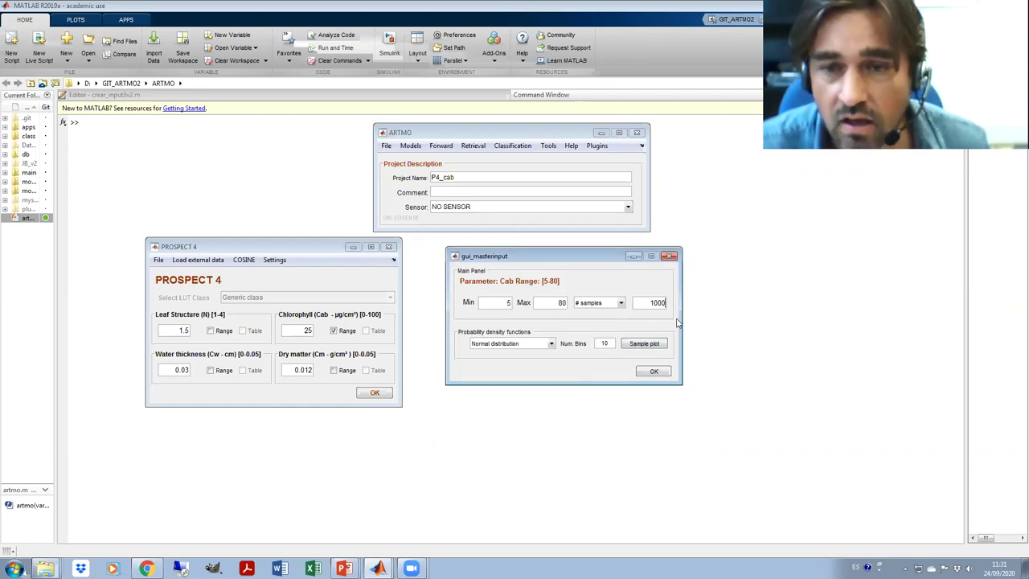
Plot the Cab sample distribution to examine its histogram, and close the figure.
left_click(648, 346)
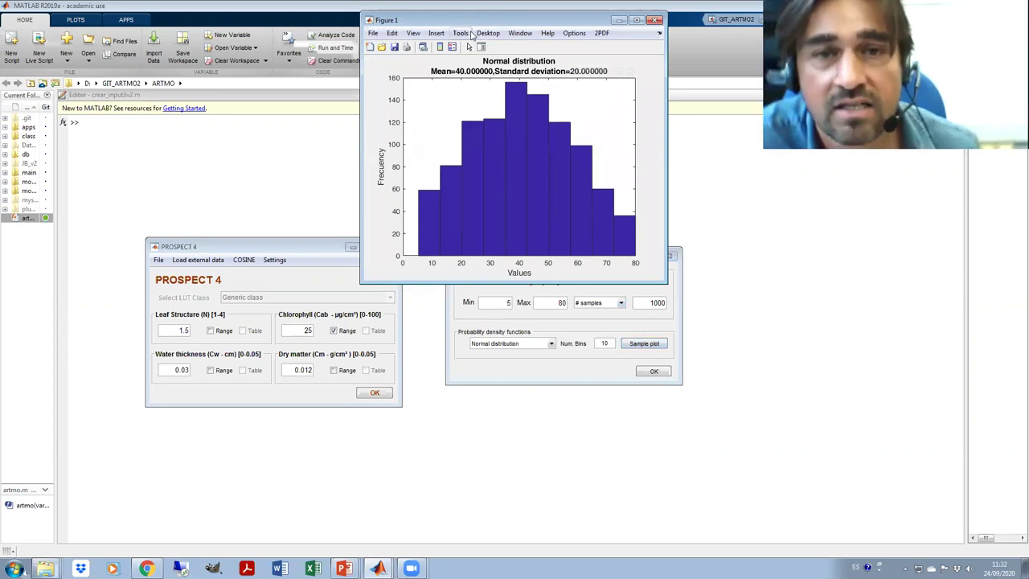
left_click_drag(466, 24, 691, 96)
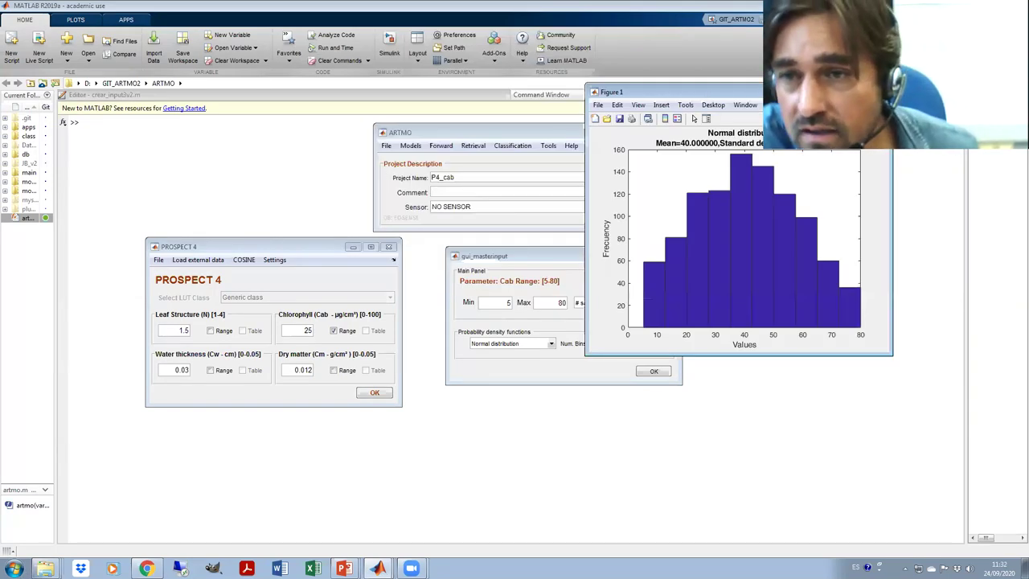
left_click(884, 92)
Try the User sampling option for Cab, and set the range back to Step with a value of 5 and confirm it.
left_click(621, 303)
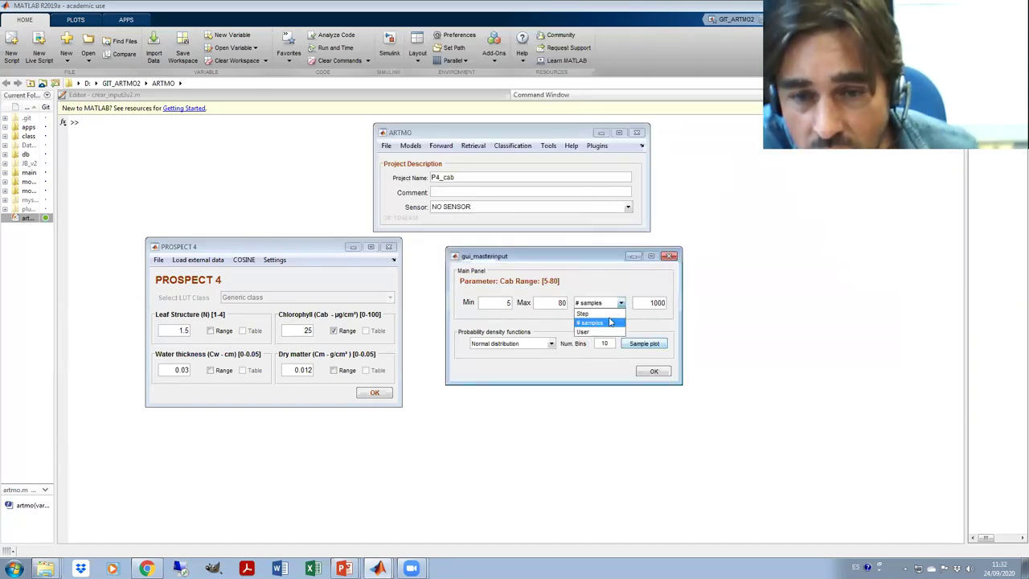
left_click(599, 331)
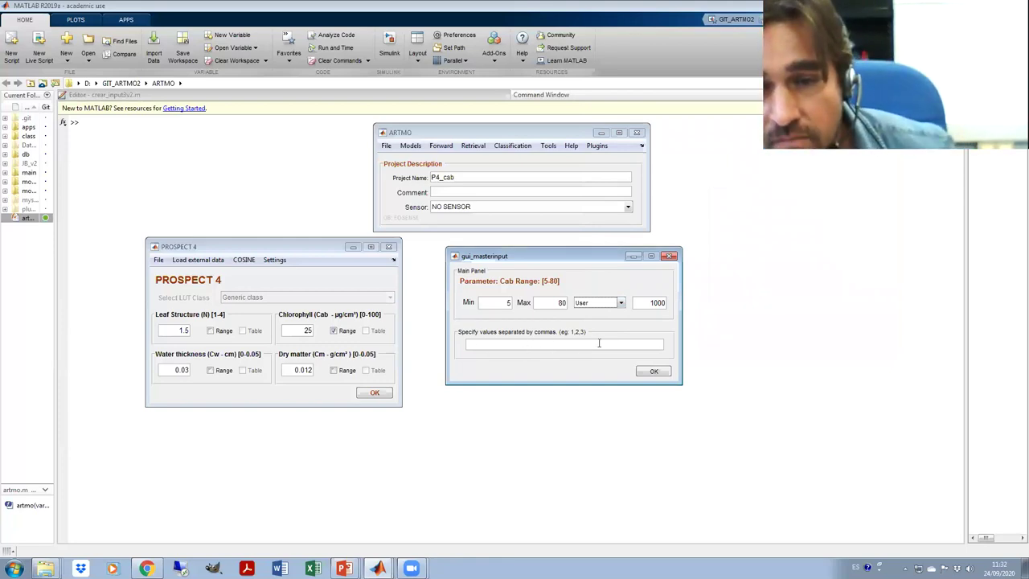
left_click(621, 303)
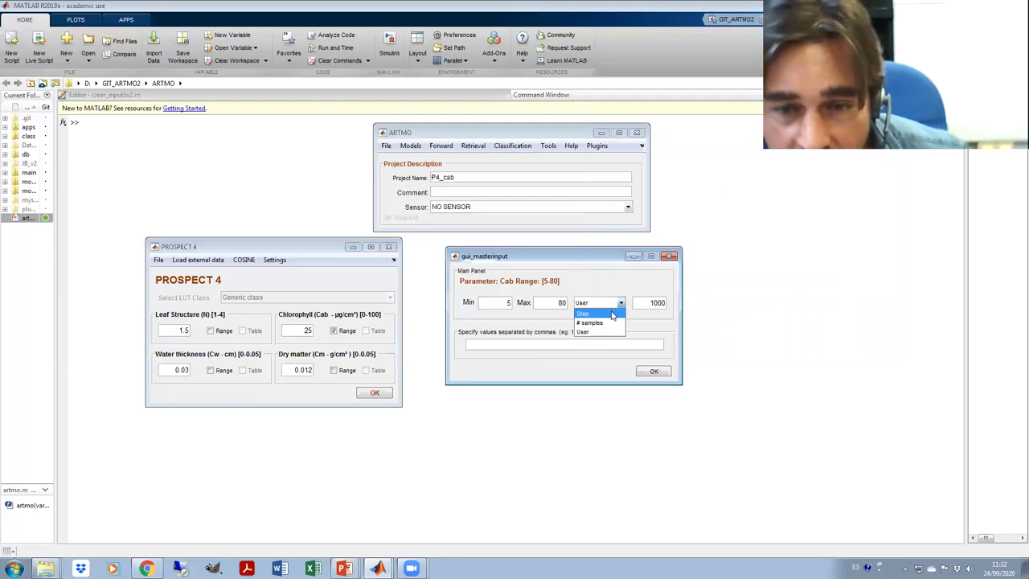
left_click(615, 313)
double_click(640, 301)
type("5")
left_click(655, 332)
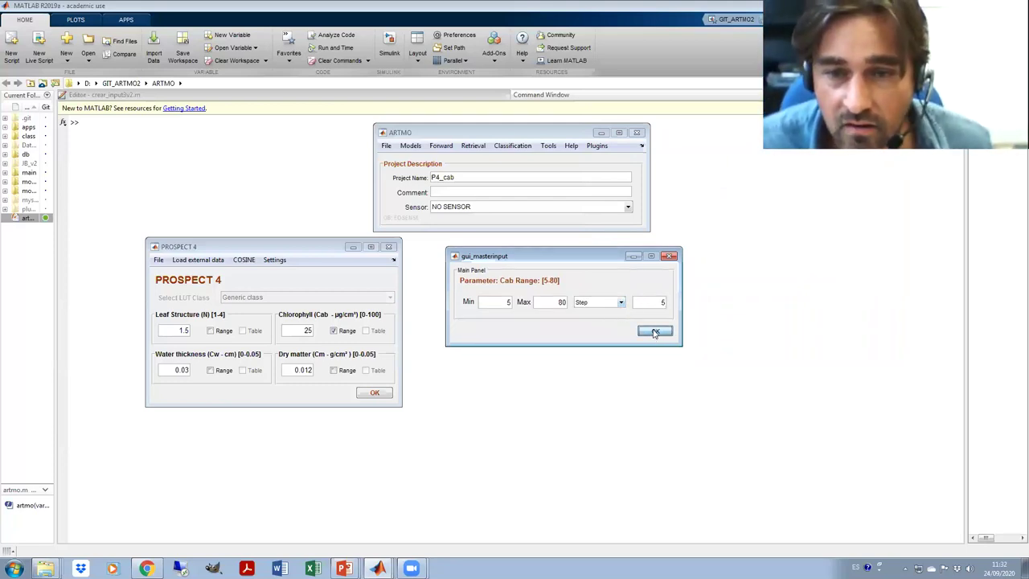
Confirm the PROSPECT 4 inputs with chlorophyll as the only ranged parameter.
left_click_drag(271, 246, 477, 250)
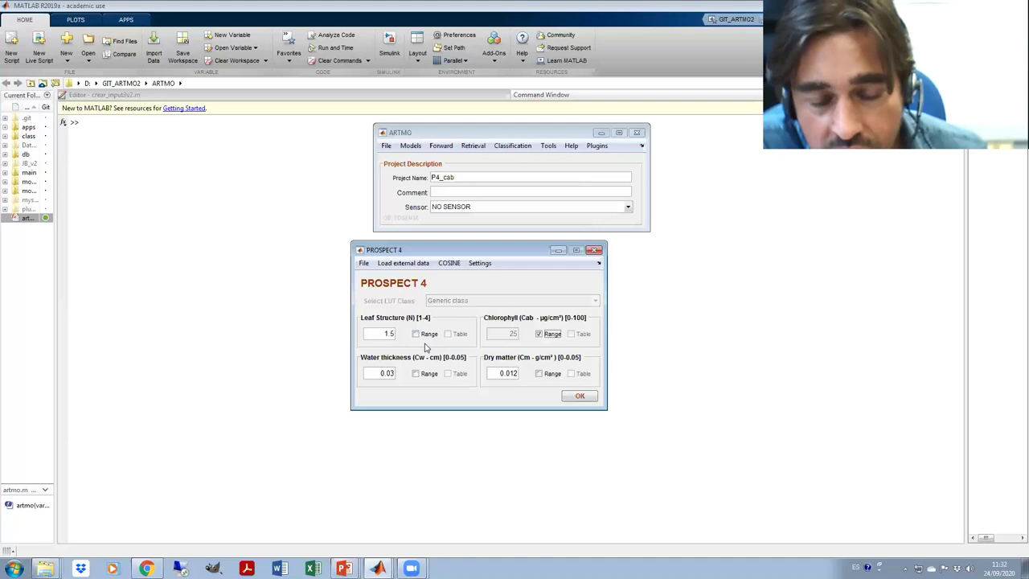
left_click_drag(462, 251, 426, 250)
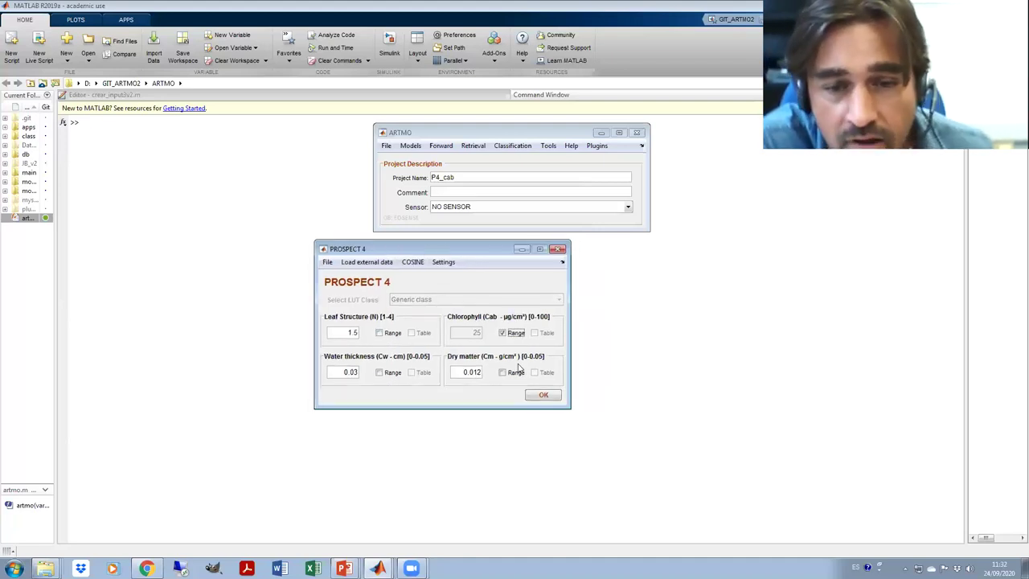
left_click(547, 395)
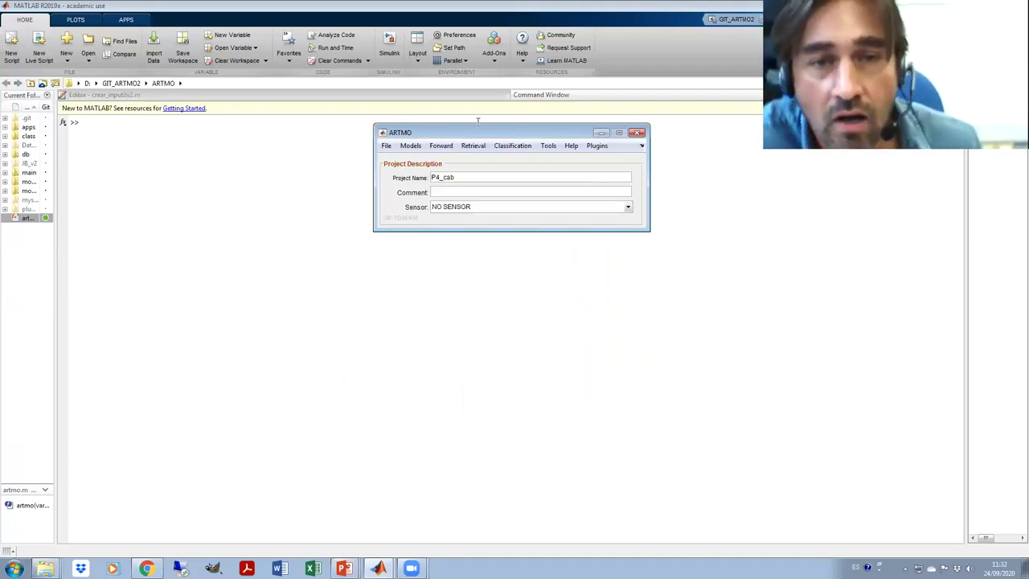
Start the leaf-level Prospect 4 forward run and check the simulation count and editable subset for class1.
left_click(440, 147)
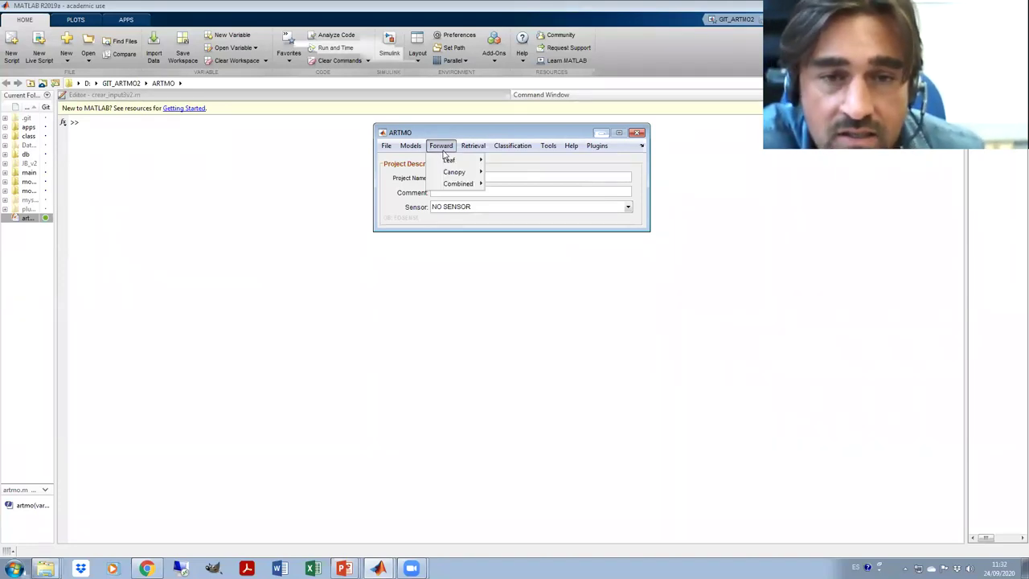
mouse_move(448, 160)
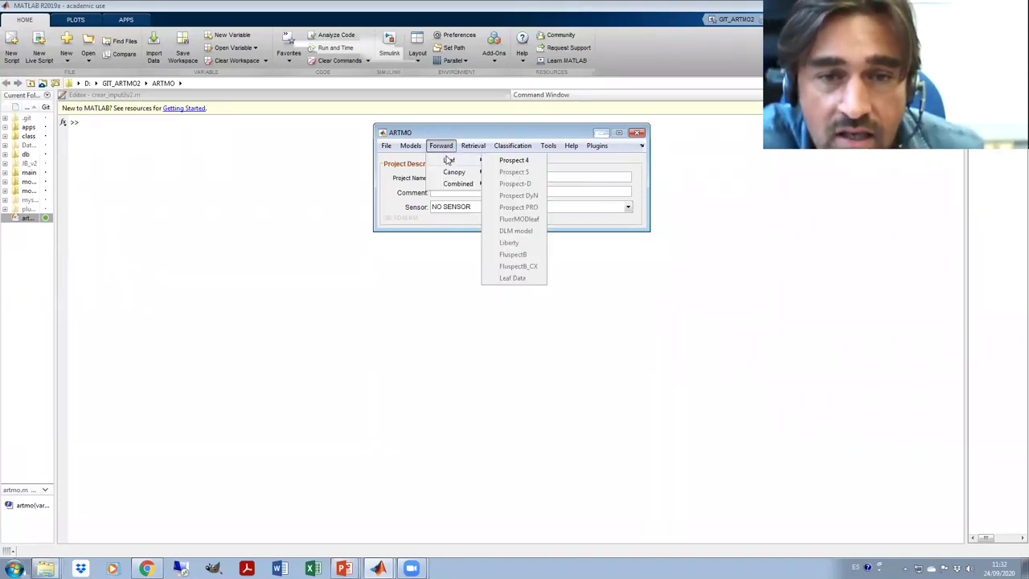
left_click(514, 161)
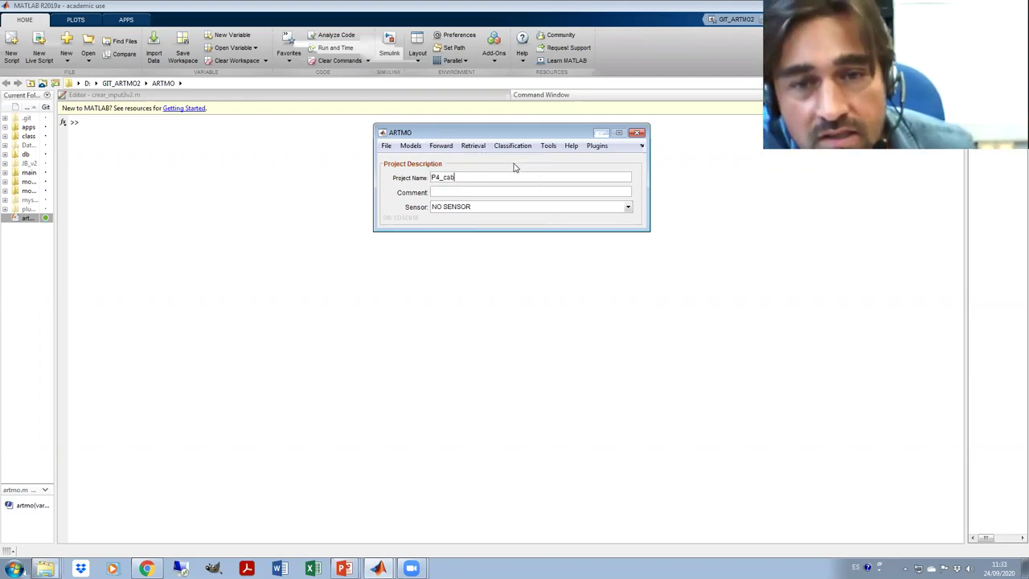
left_click_drag(400, 156, 522, 324)
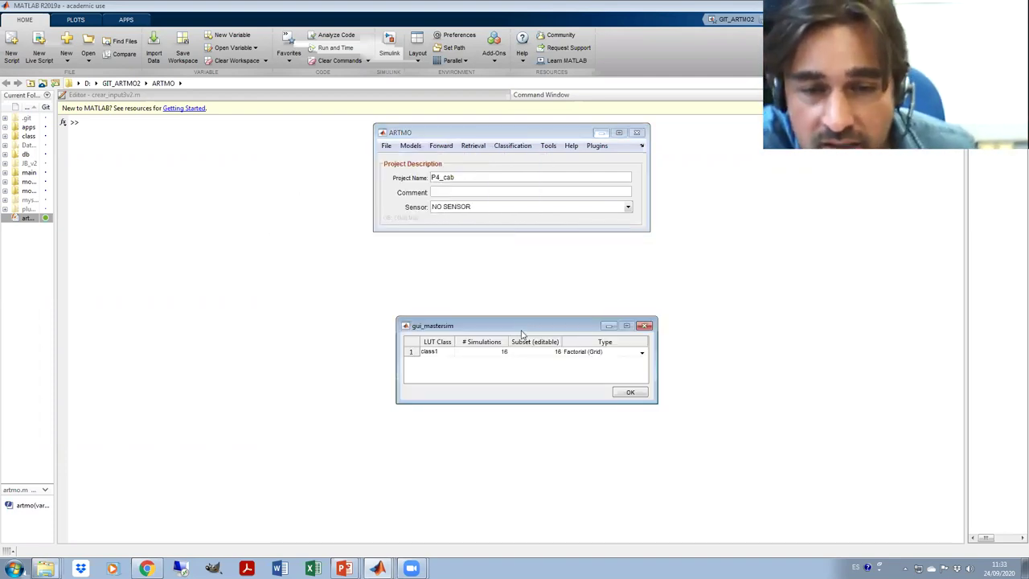
left_click(500, 354)
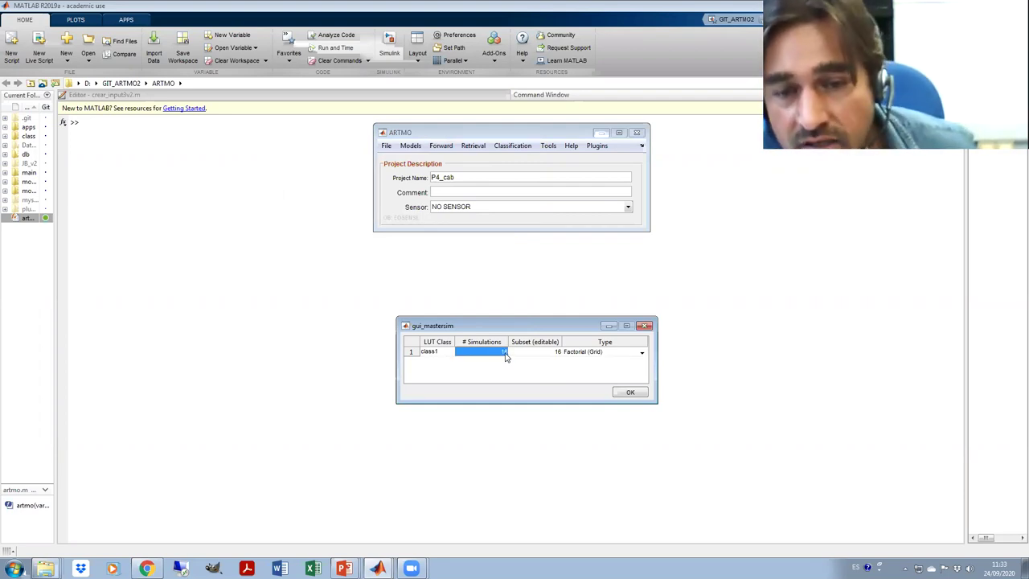
double_click(547, 352)
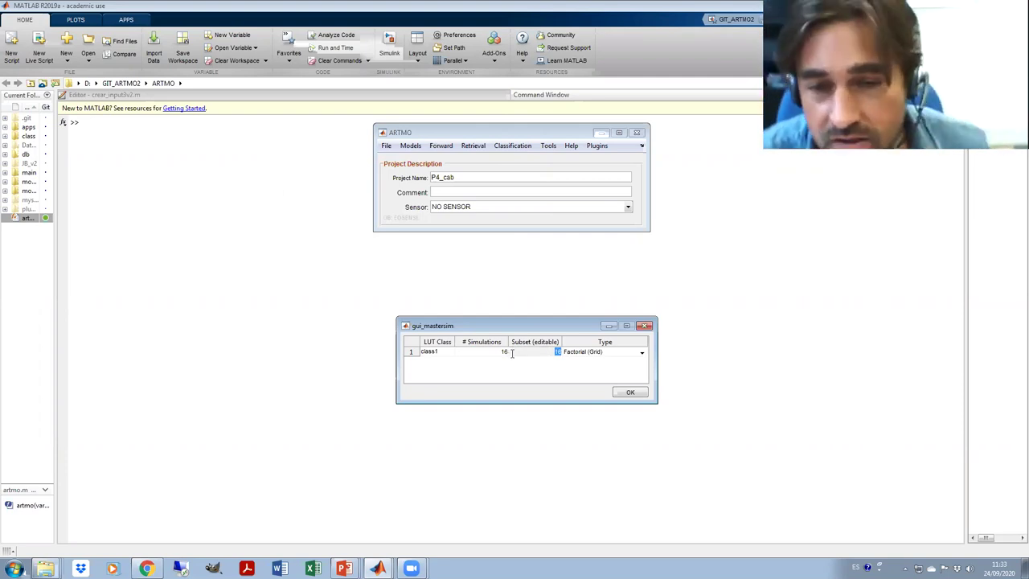
left_click(549, 354)
double_click(554, 352)
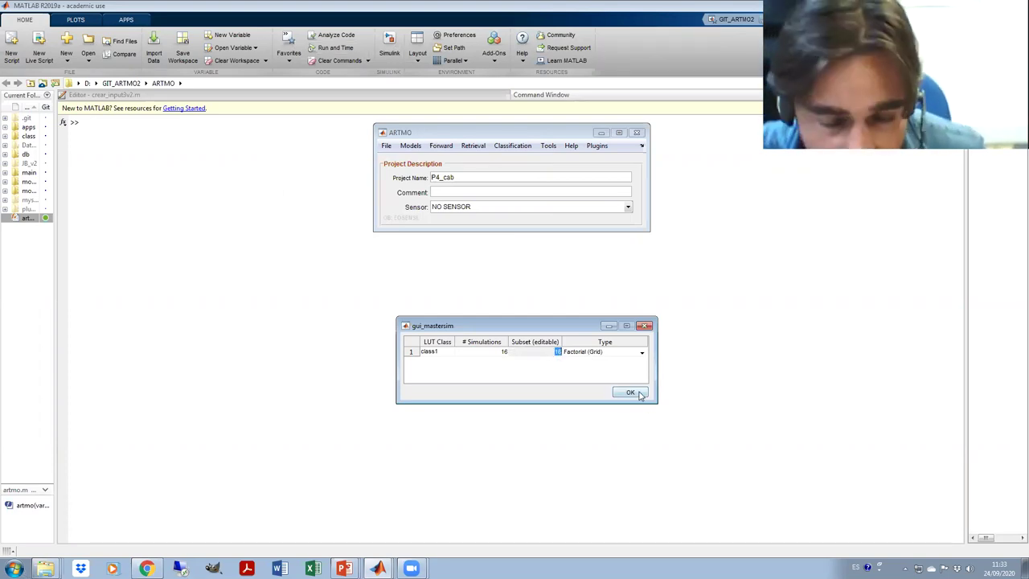
Keep Factorial (Grid) as the sampling type, run the simulations, and dismiss the completion message.
left_click(591, 354)
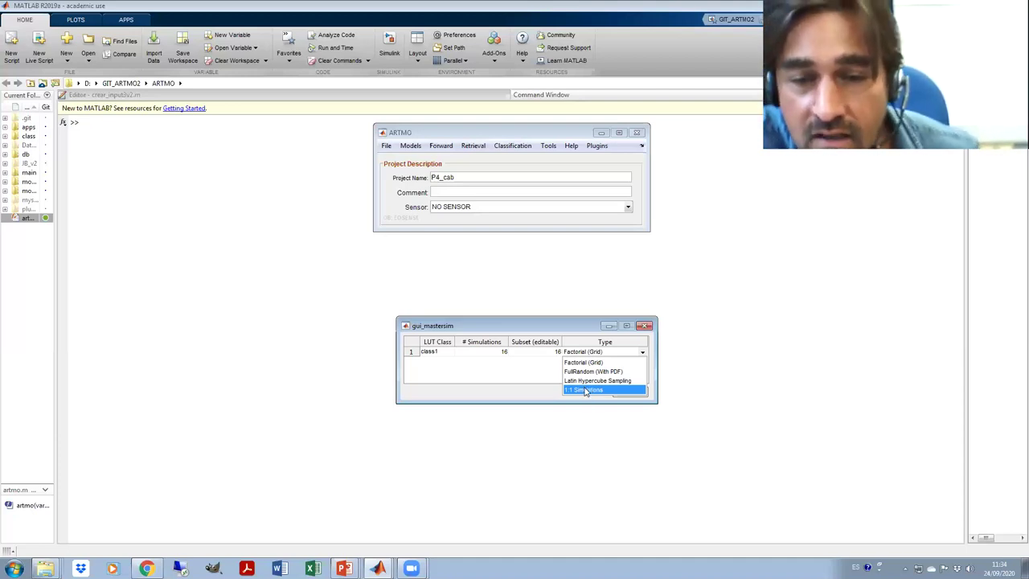
left_click(572, 362)
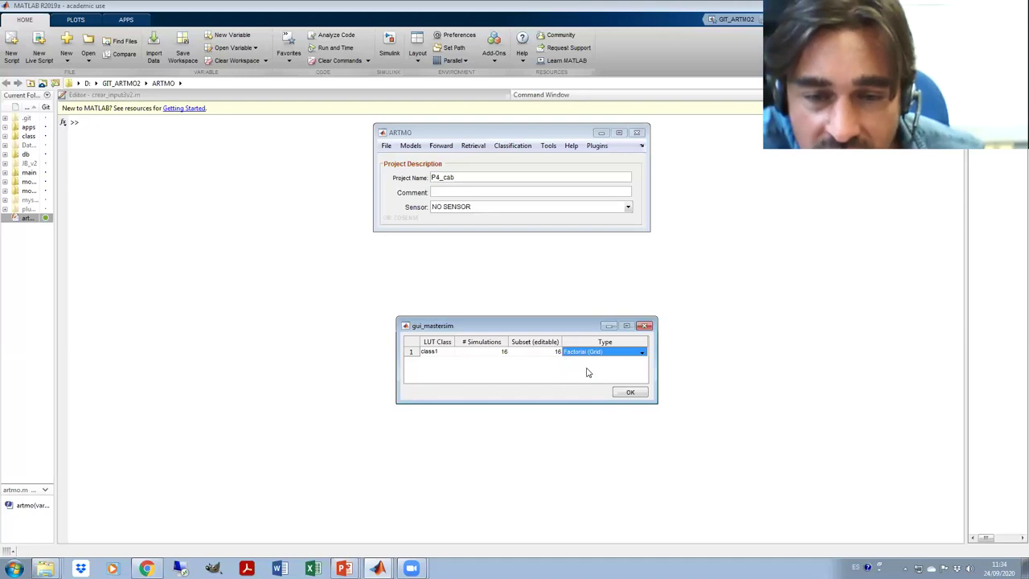
left_click(628, 393)
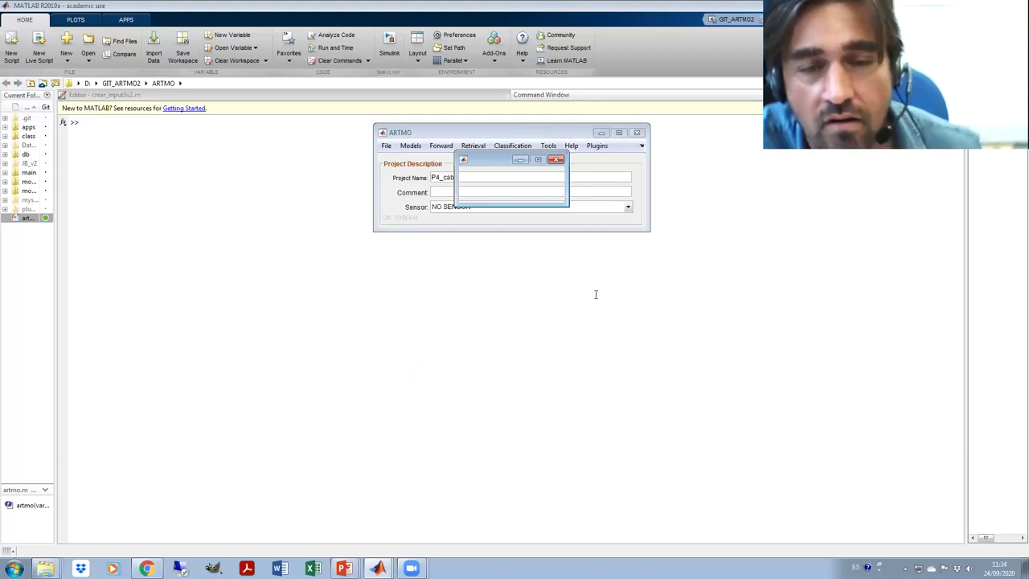
left_click_drag(494, 156, 229, 155)
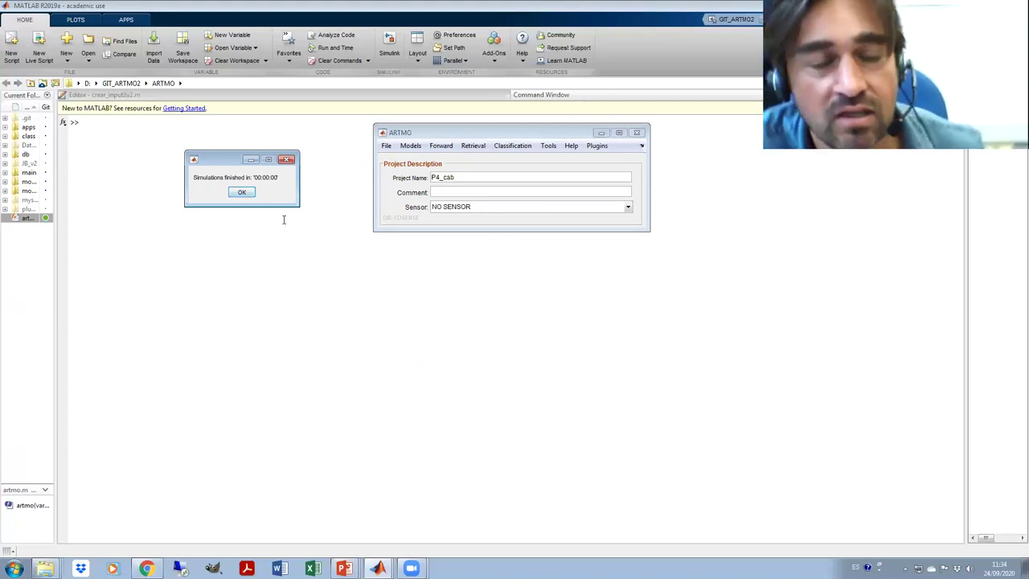
left_click(286, 159)
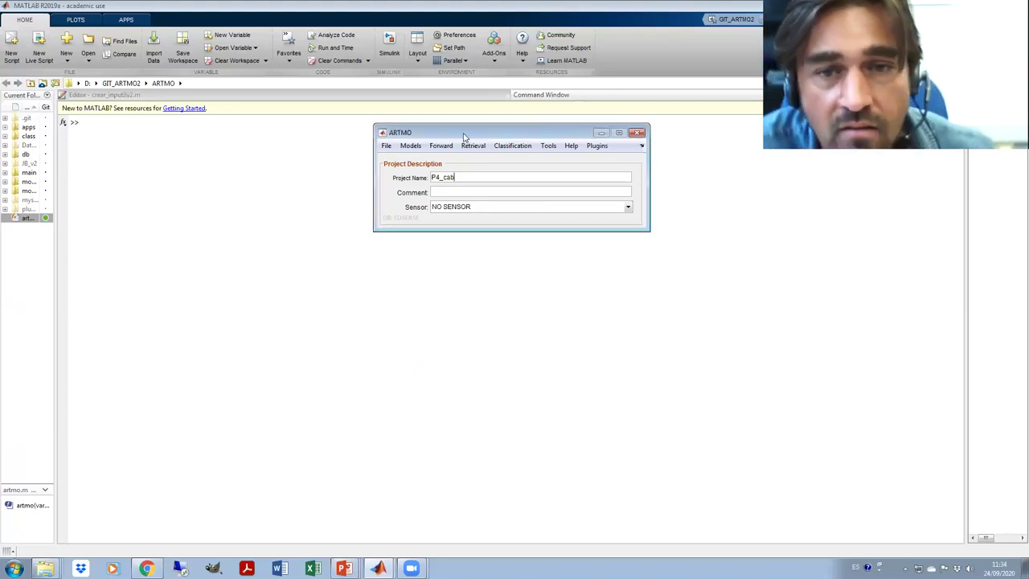
Open the Graphics module beside the main ARTMO window and choose the P4_cab project as its data source.
left_click(548, 146)
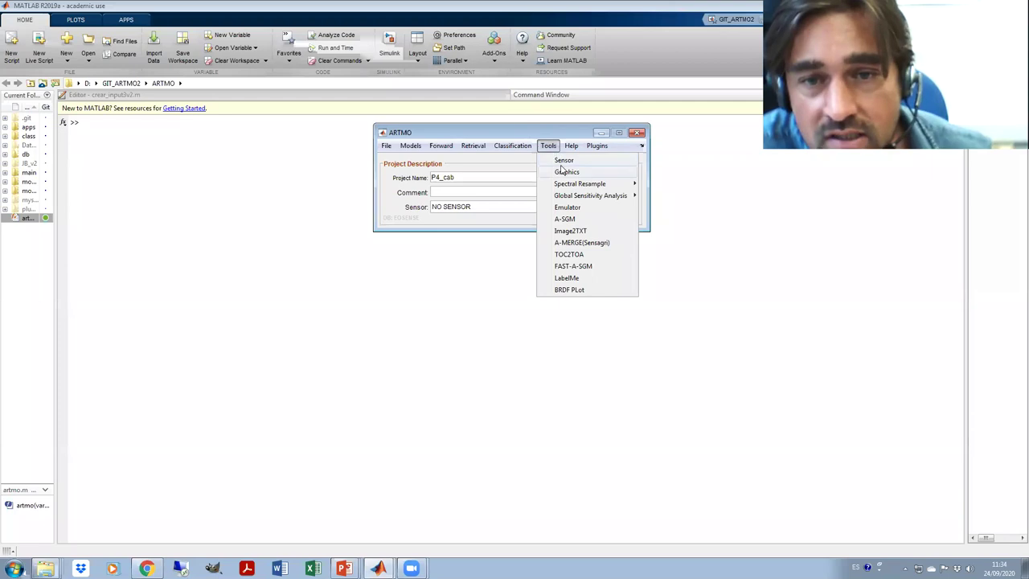
left_click(566, 171)
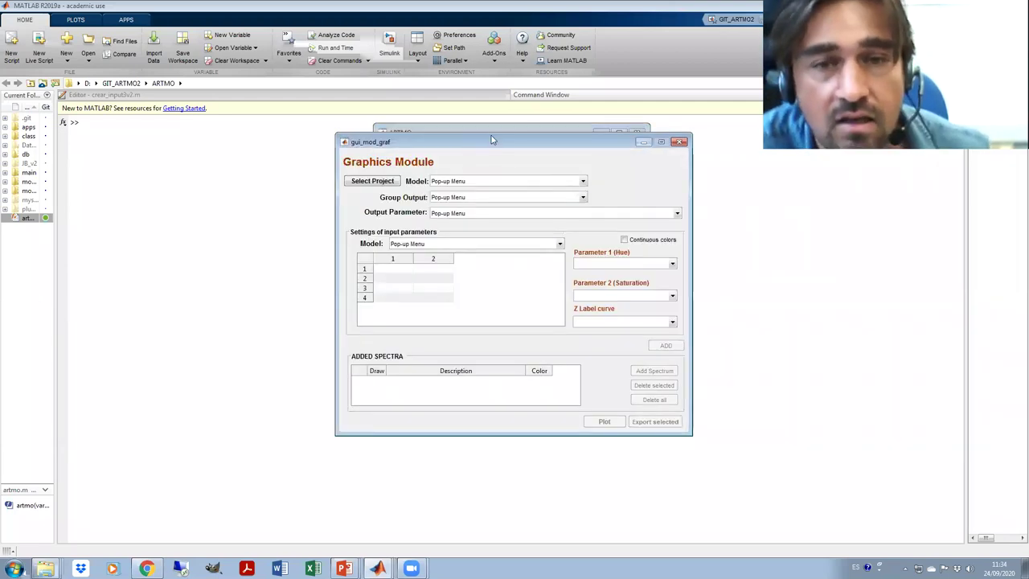
left_click_drag(493, 140, 337, 240)
left_click_drag(376, 131, 498, 120)
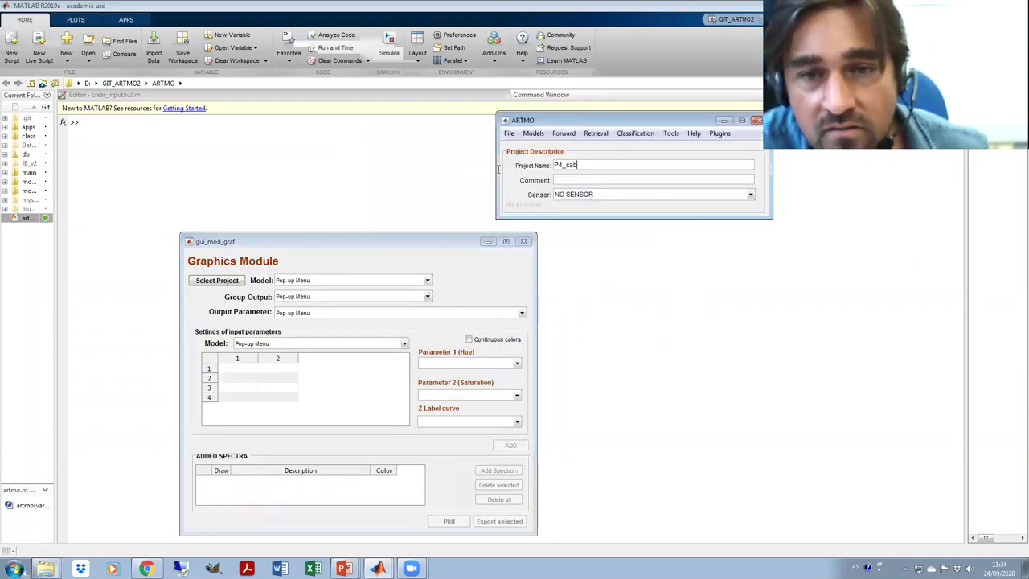
left_click_drag(344, 242, 258, 199)
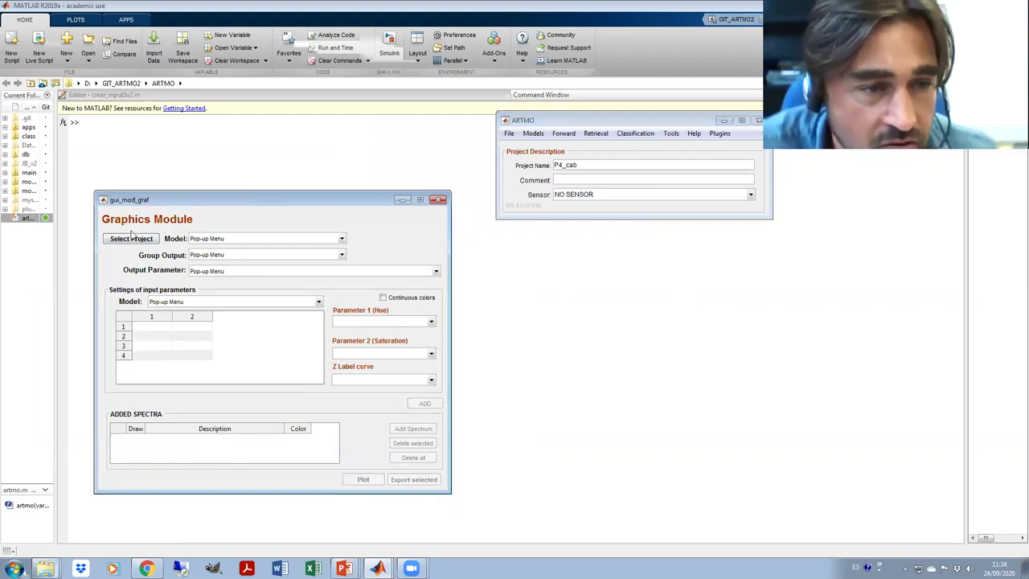
left_click(134, 240)
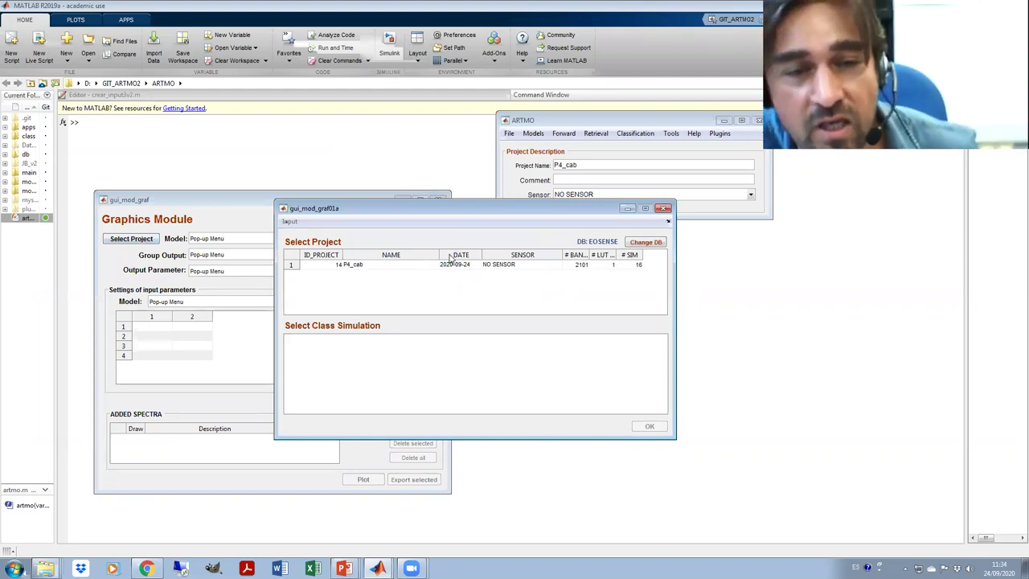
left_click(381, 270)
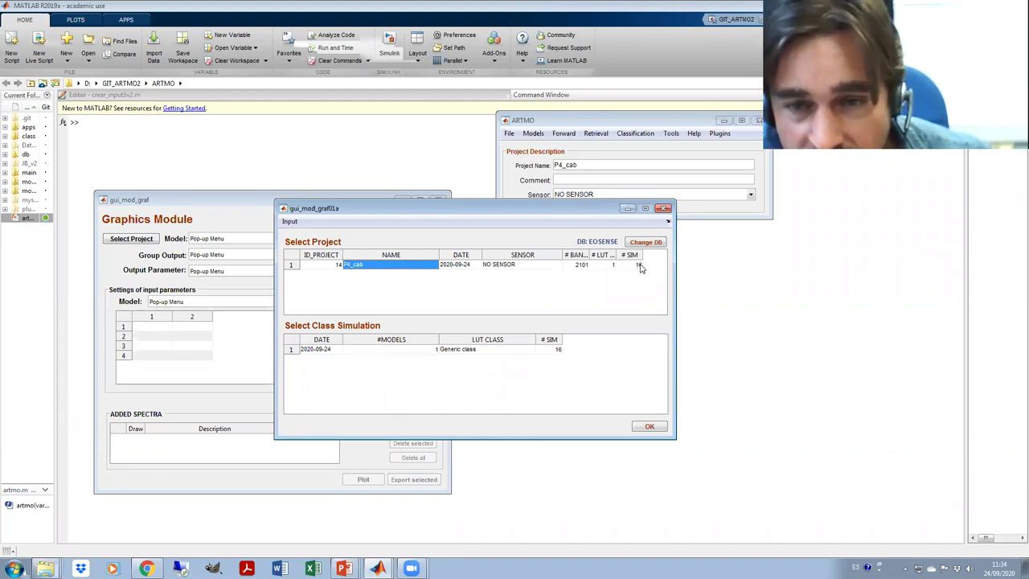
Examine the input parameter table of the P4_cab project, including the chlorophyll range and sample count, and close it.
left_click(291, 221)
mouse_move(308, 236)
left_click(368, 238)
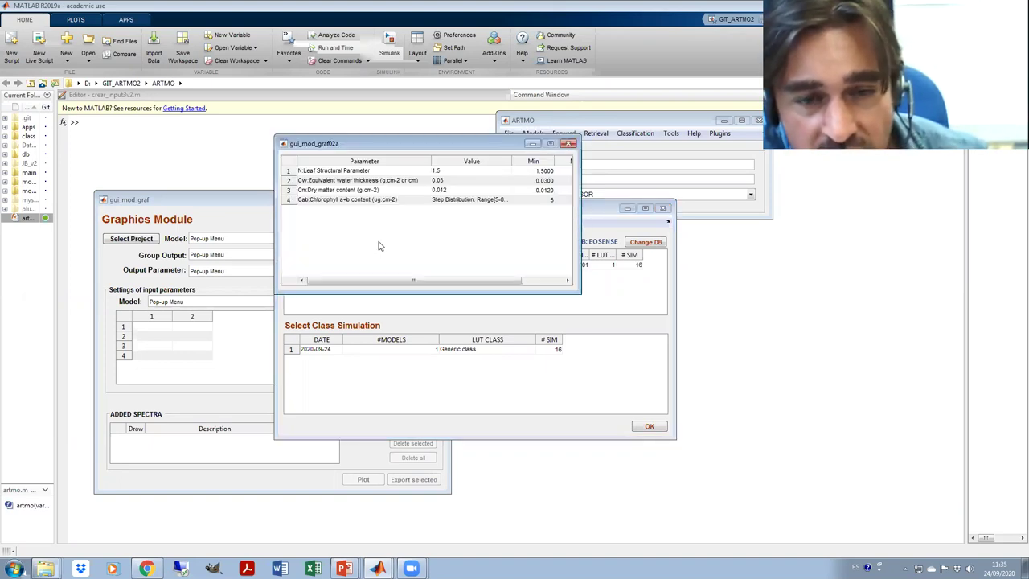
left_click_drag(452, 281, 519, 279)
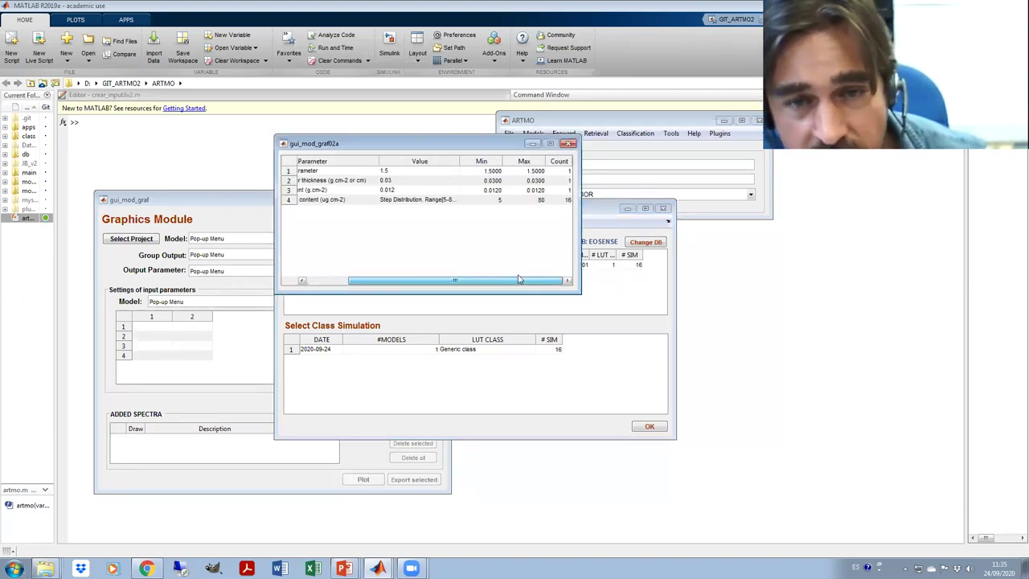
left_click_drag(569, 201, 443, 205)
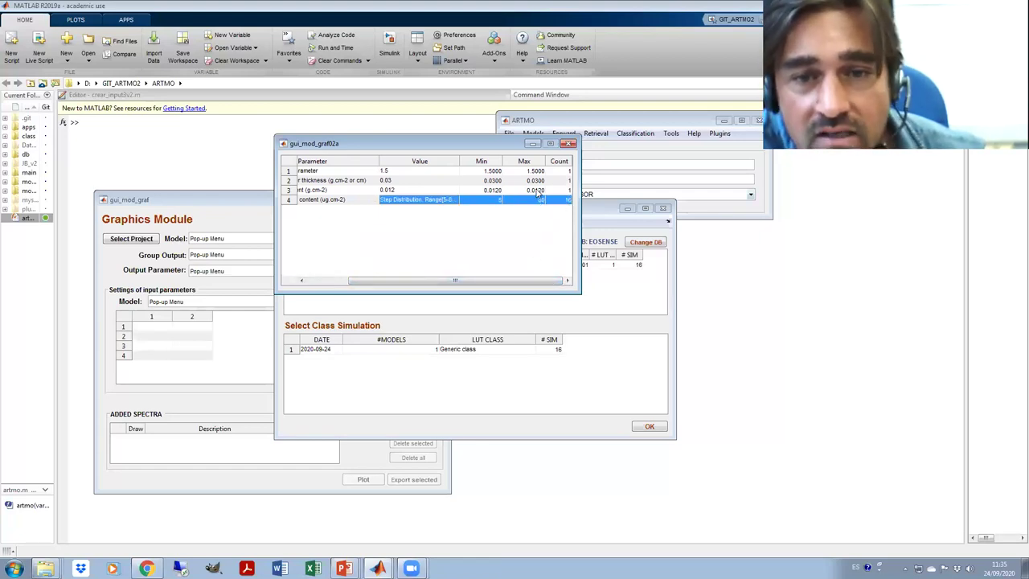
left_click(569, 143)
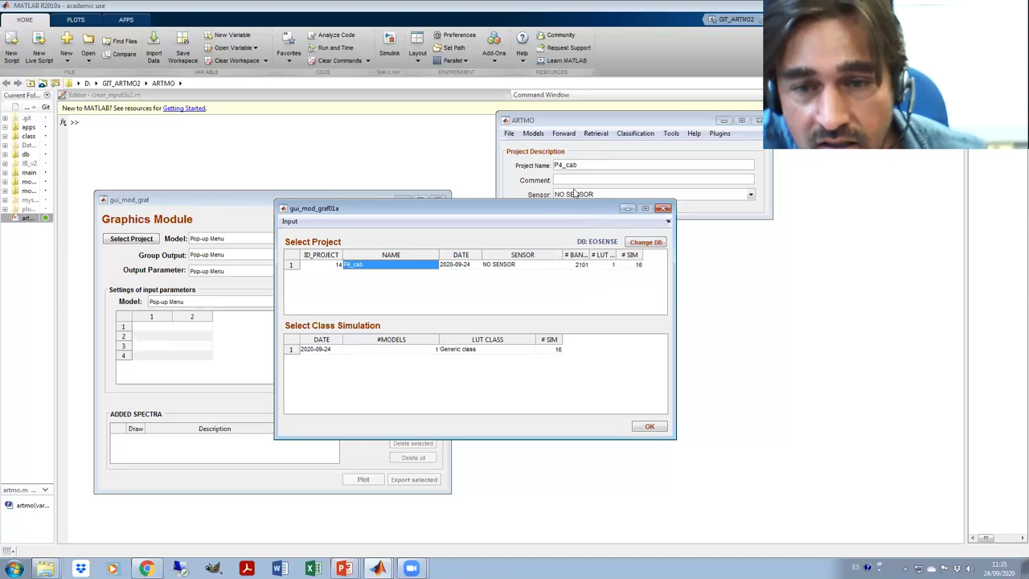
Load the P4_cab project into the Graphics module and keep Reflectance of the leaf as the output parameter.
left_click(649, 426)
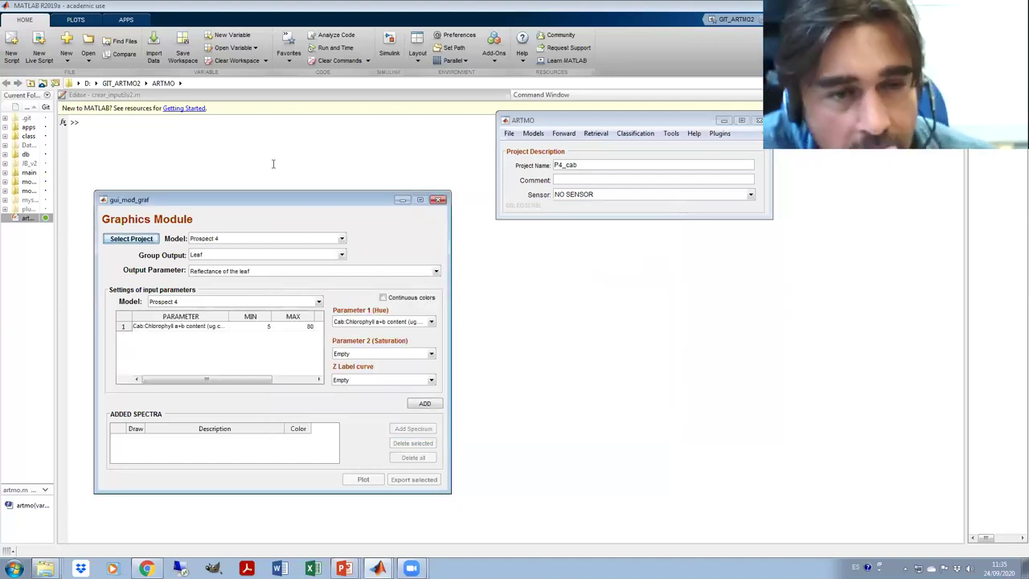
left_click_drag(256, 200, 415, 201)
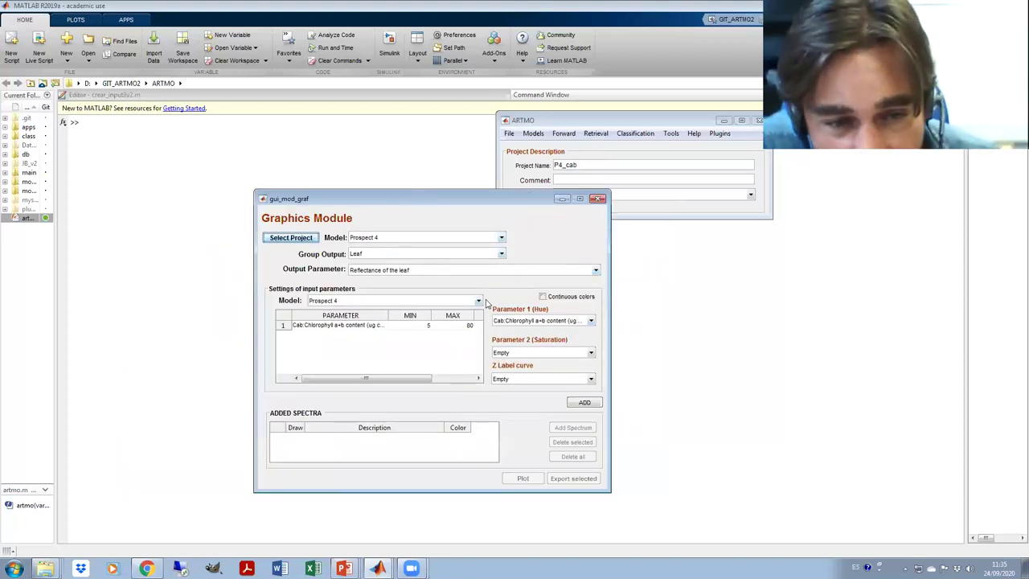
left_click(407, 274)
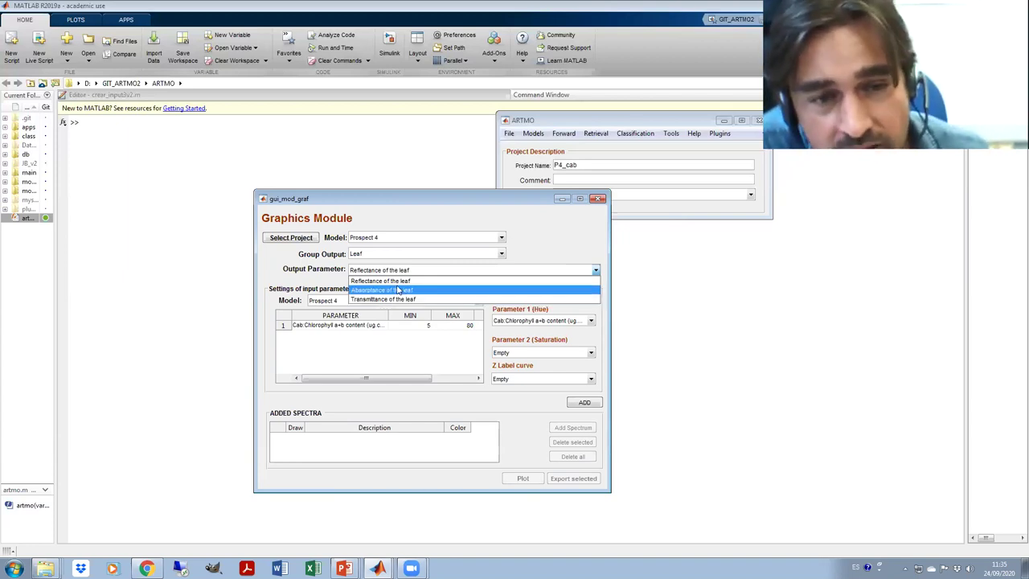
left_click(398, 281)
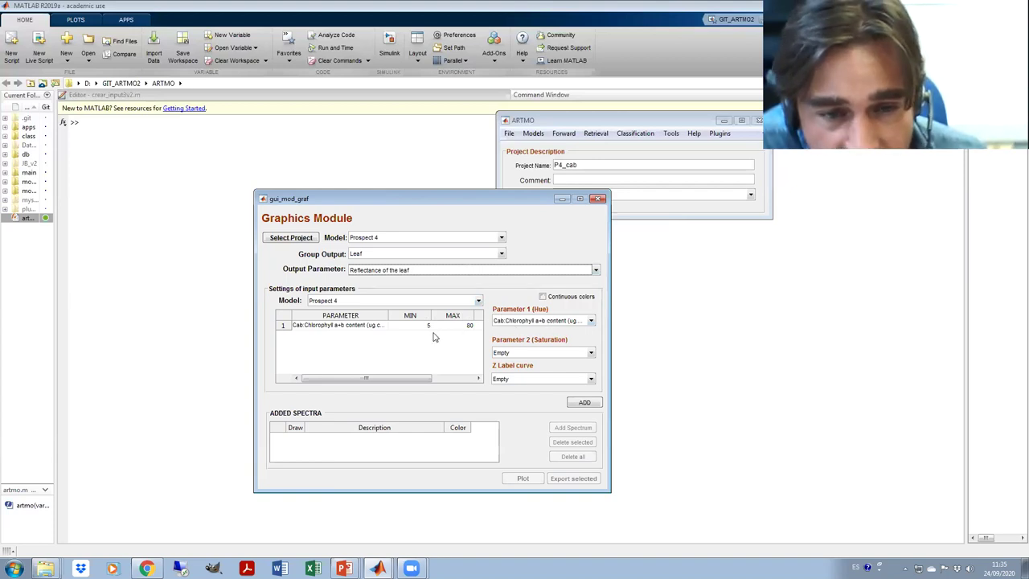
Try narrowing the plotted chlorophyll a+b range with its minimum and maximum limits, and restore it to 5–80.
left_click_drag(405, 381, 414, 378)
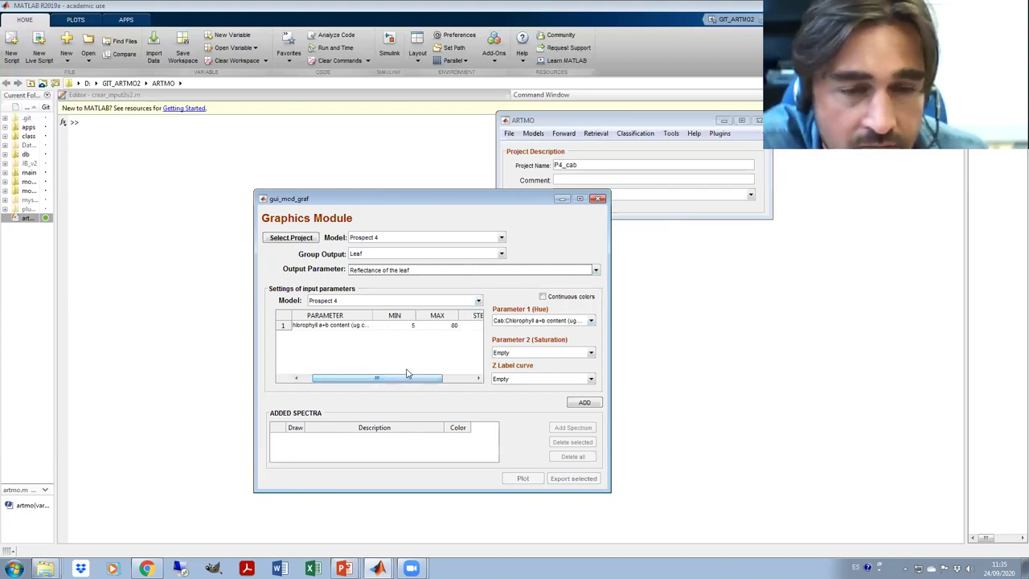
left_click(394, 326)
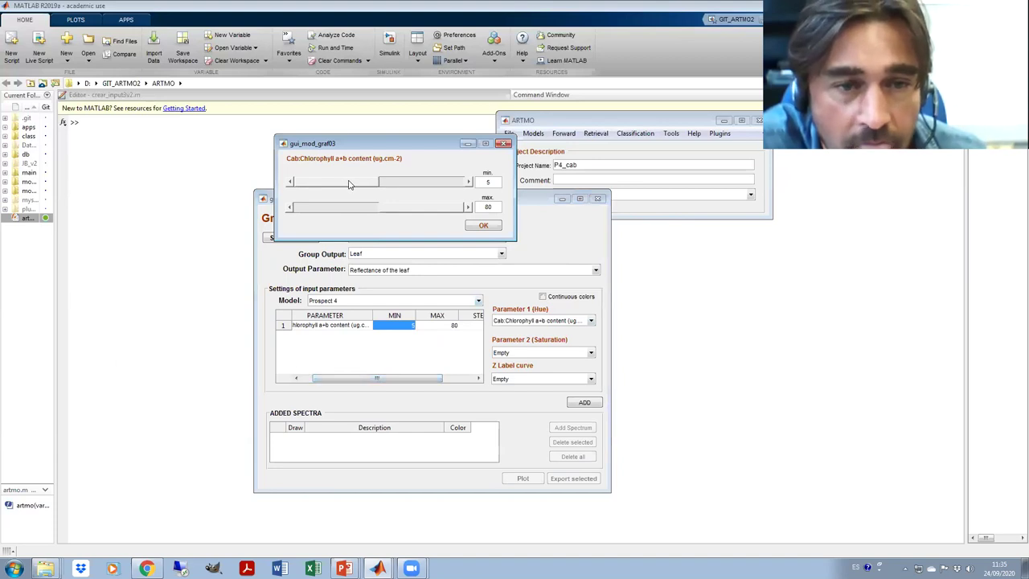
left_click(380, 185)
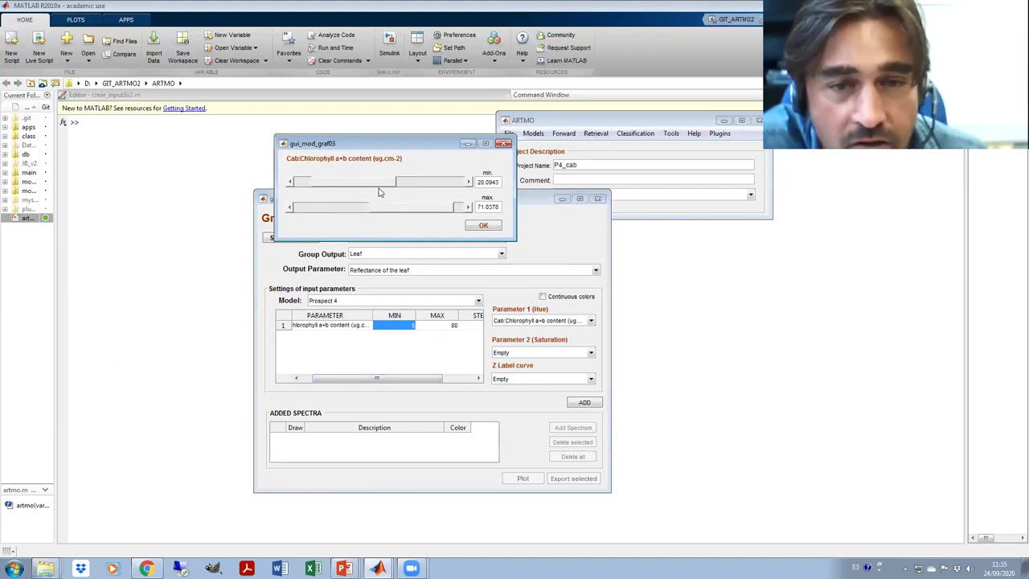
left_click(434, 207)
left_click_drag(384, 184, 298, 183)
left_click(482, 225)
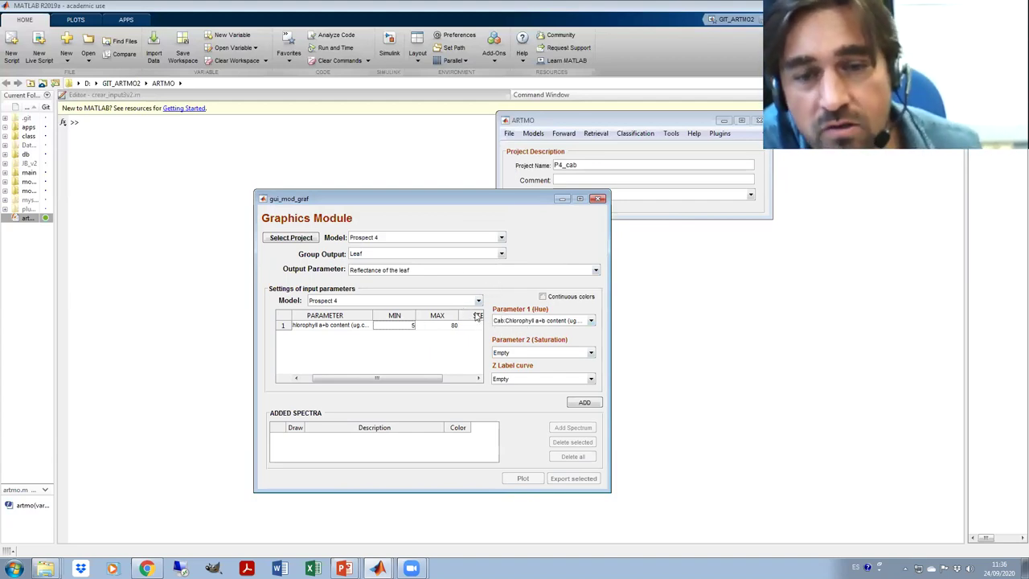
Add the Prospect 4 leaf reflectance to the spectra list, plot it coloured by Cab, and close the figure after viewing it.
left_click(582, 403)
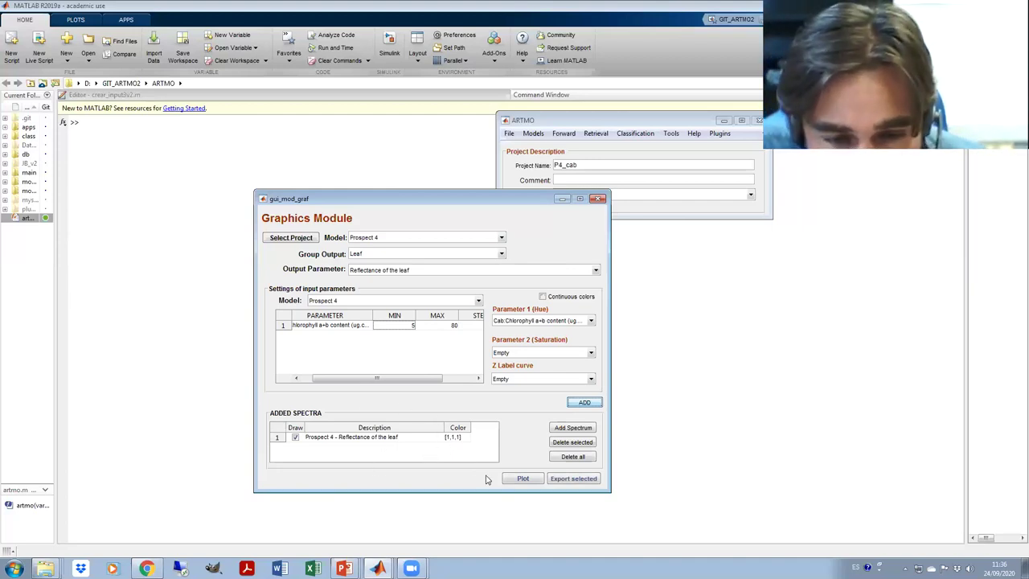
left_click(523, 479)
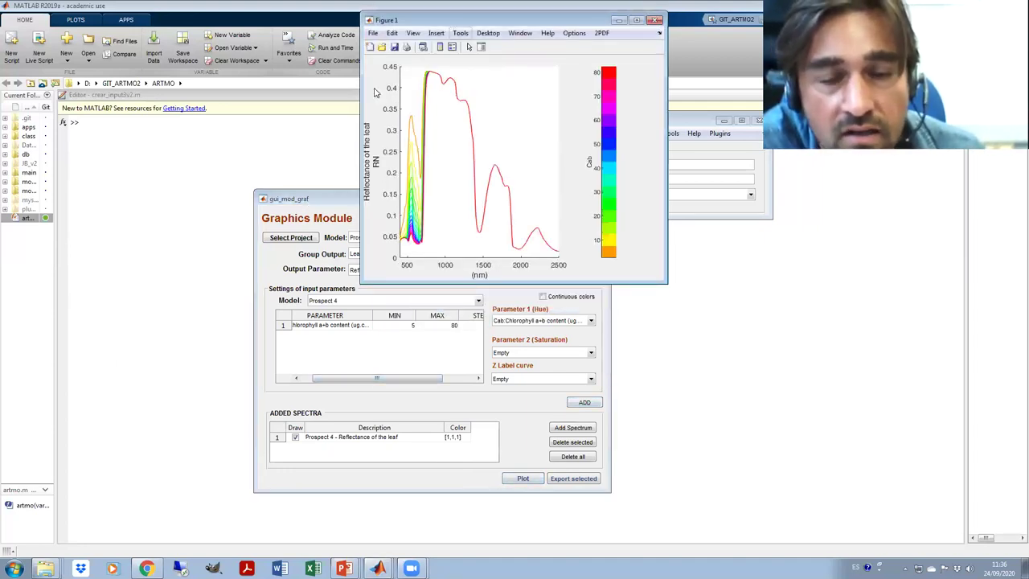
left_click_drag(418, 19, 673, 204)
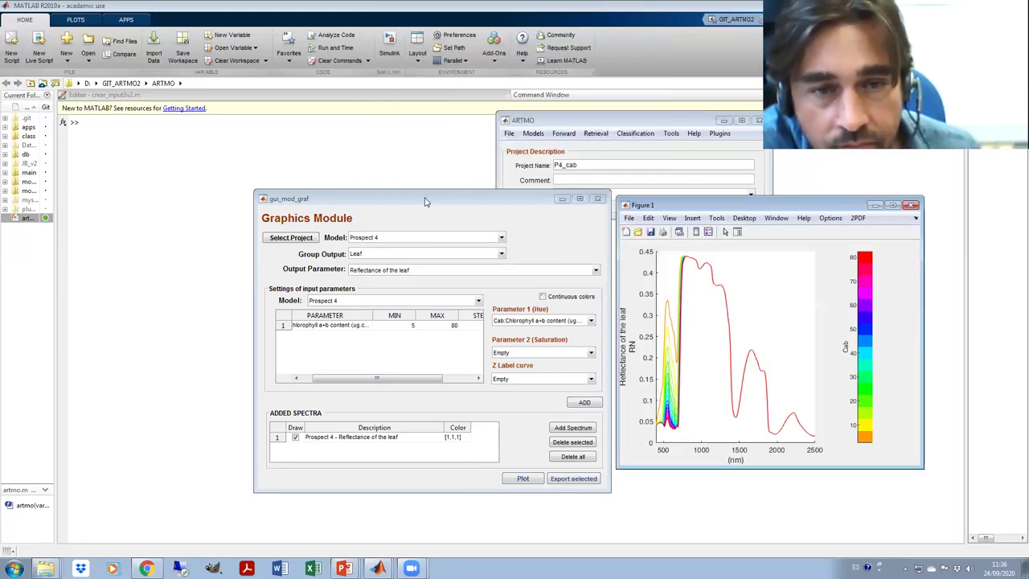
left_click_drag(426, 202, 252, 203)
left_click_drag(738, 210, 618, 241)
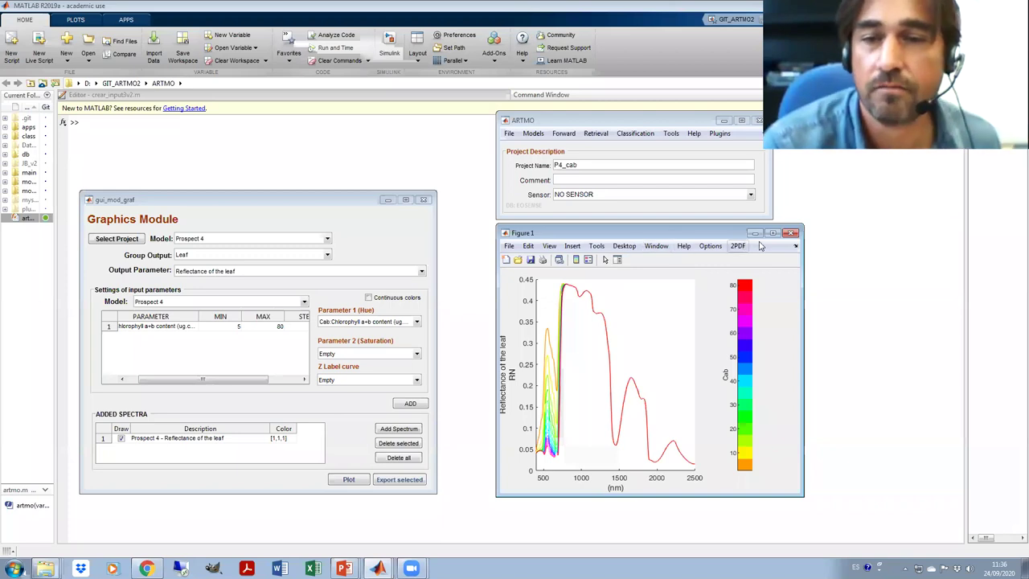
left_click(788, 234)
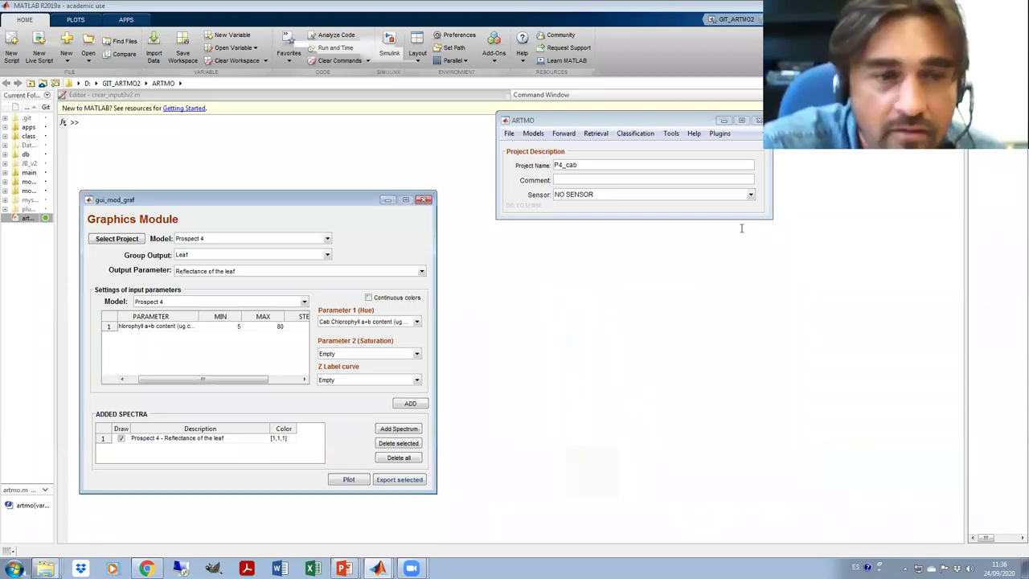
Close the Graphics module and start a new project named P4_2var.
left_click(424, 200)
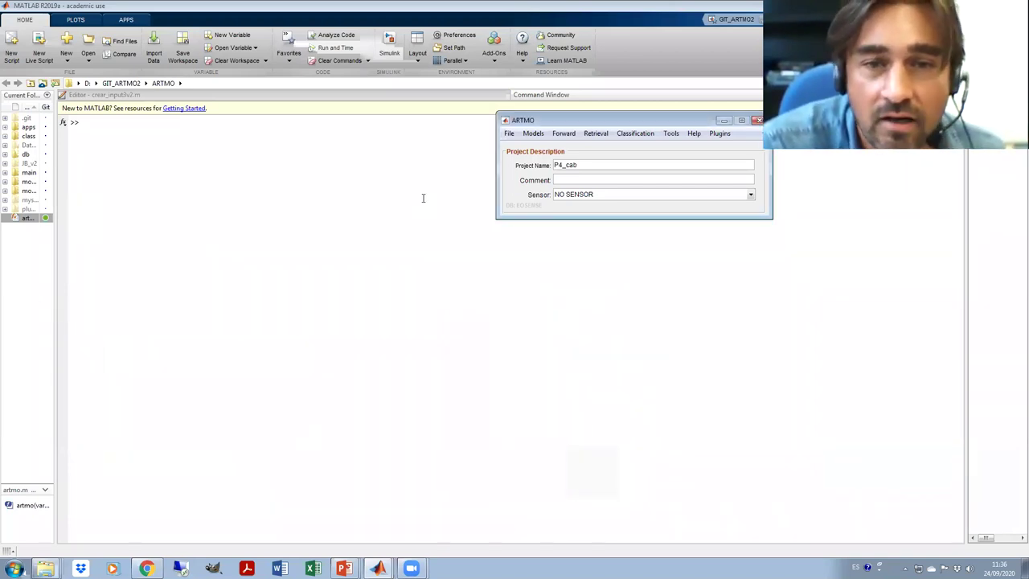
left_click(509, 133)
mouse_move(520, 149)
left_click(602, 148)
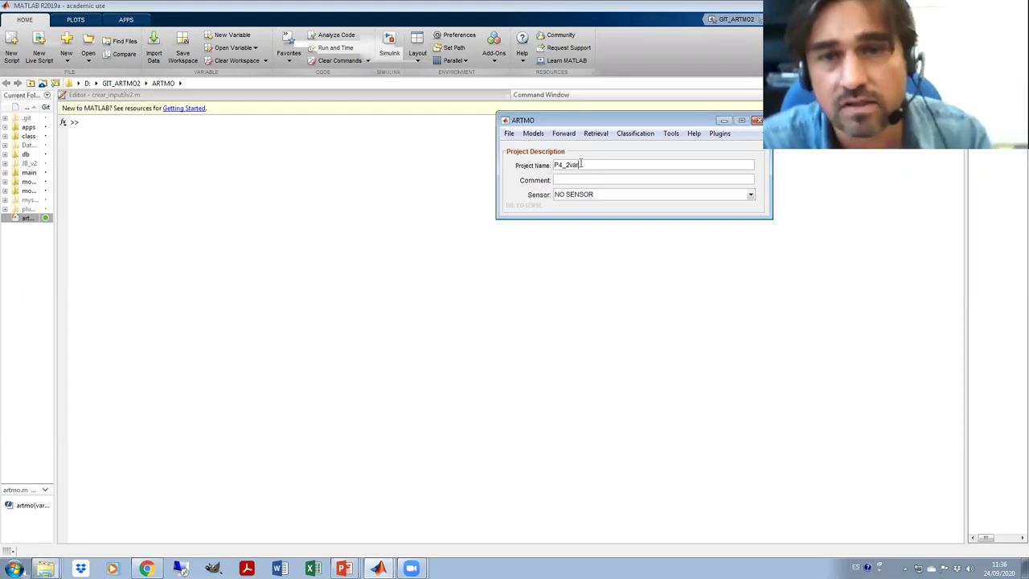
Open the PROSPECT 4 leaf model and define the chlorophyll range as 5–80 by number of samples, keeping 2 samples with uniform distribution.
left_click(533, 134)
mouse_move(543, 148)
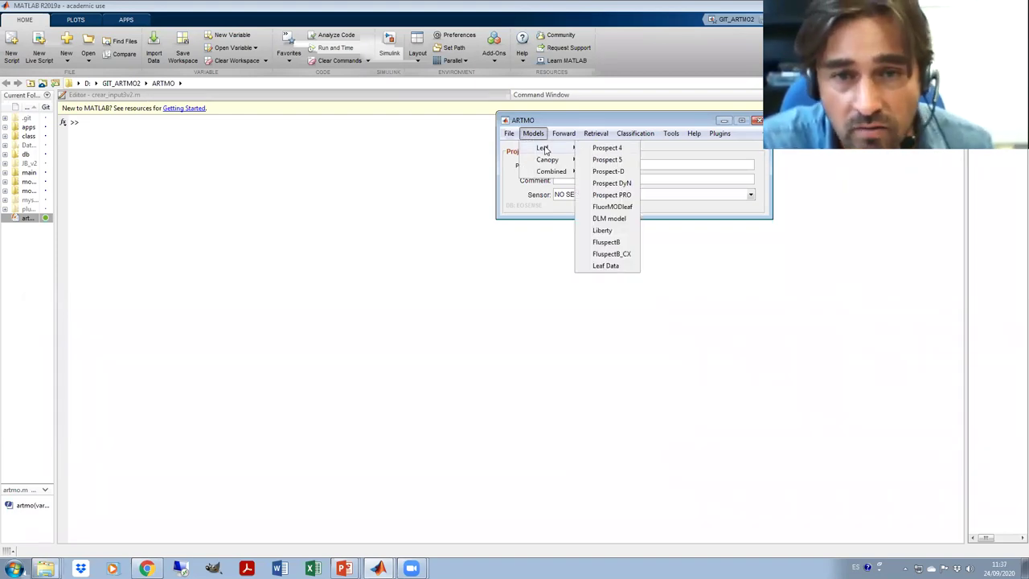
left_click(616, 150)
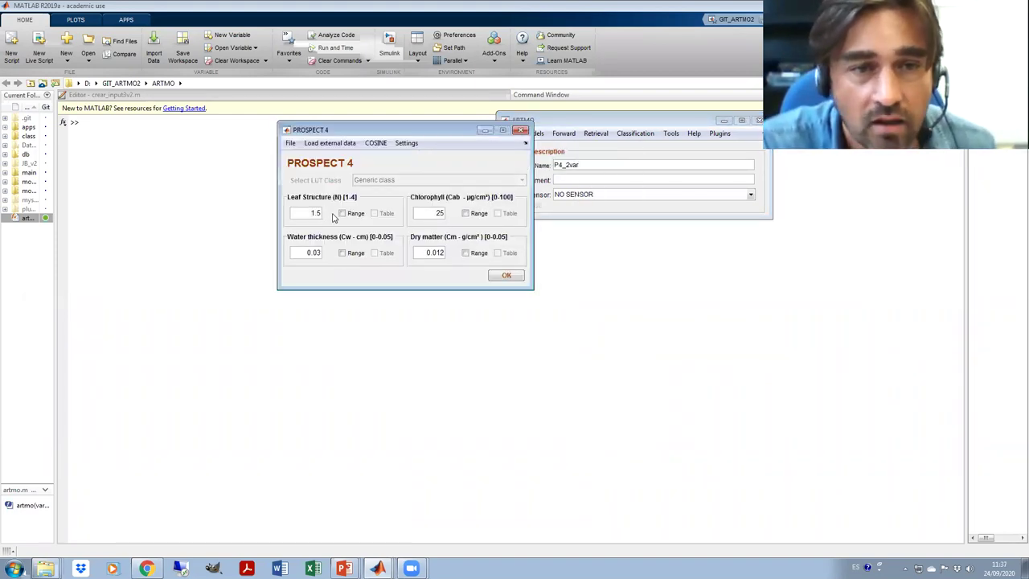
left_click(465, 214)
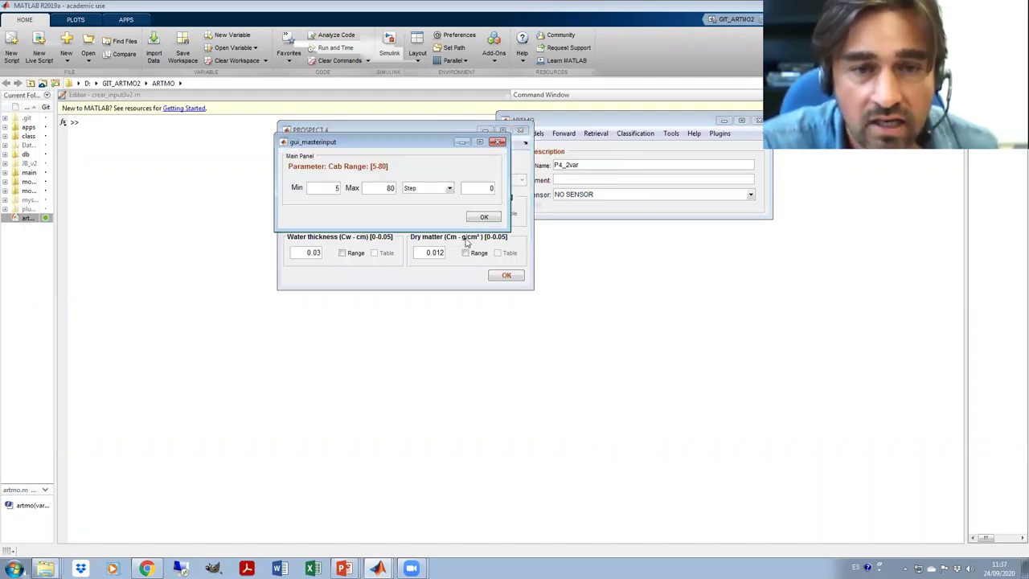
left_click_drag(394, 145, 747, 269)
left_click(779, 310)
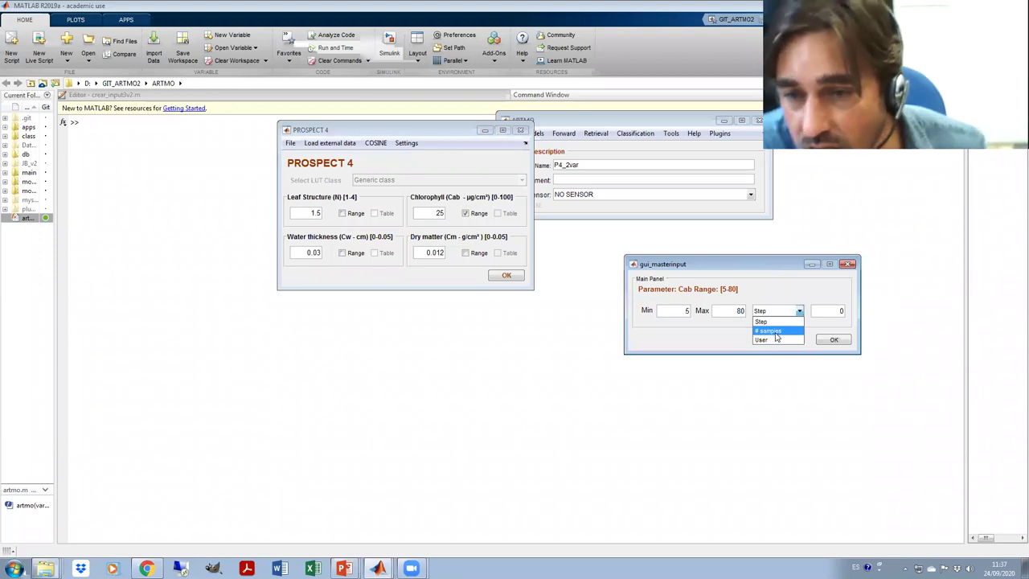
left_click(770, 331)
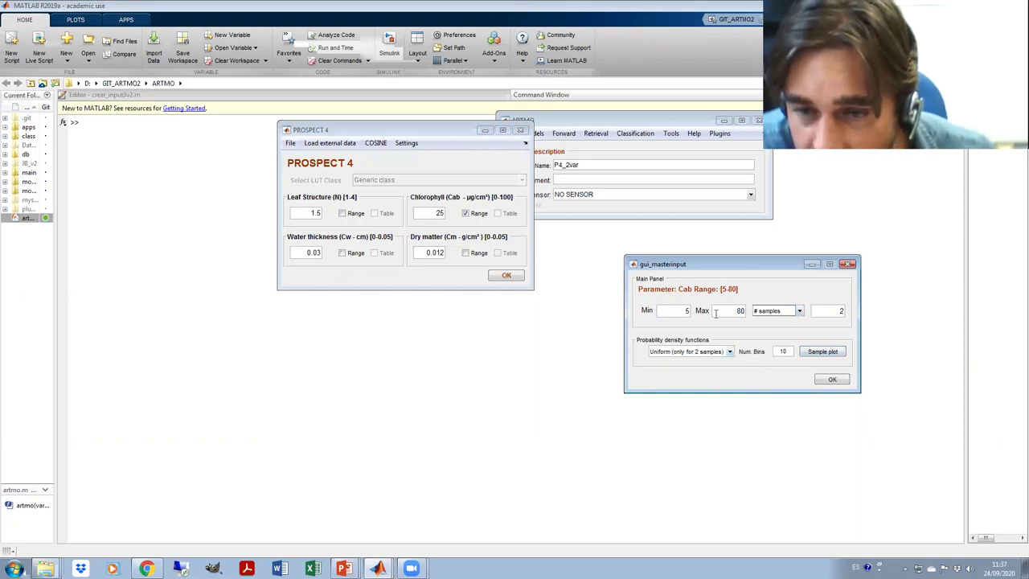
left_click(844, 381)
Define the water thickness range as 0.0001–0.08 by number of samples, keeping 2 samples, and confirm the PROSPECT 4 inputs.
left_click(348, 256)
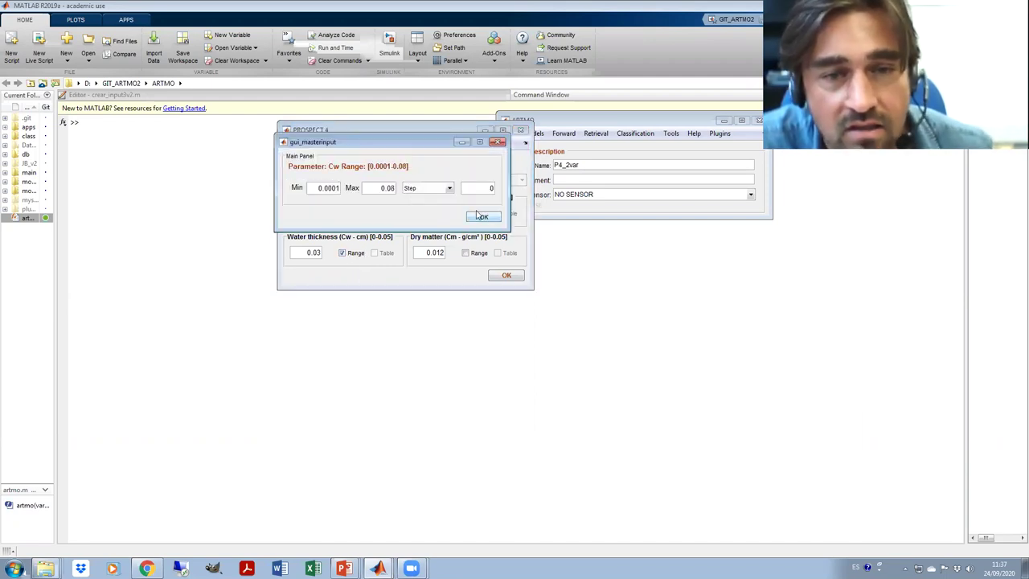
left_click(421, 191)
left_click(420, 208)
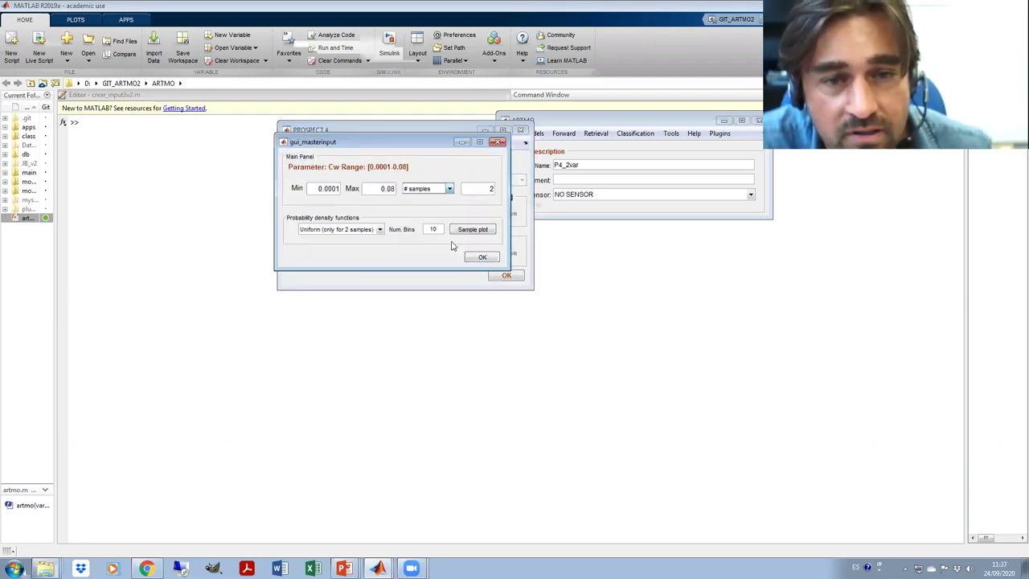
left_click(476, 258)
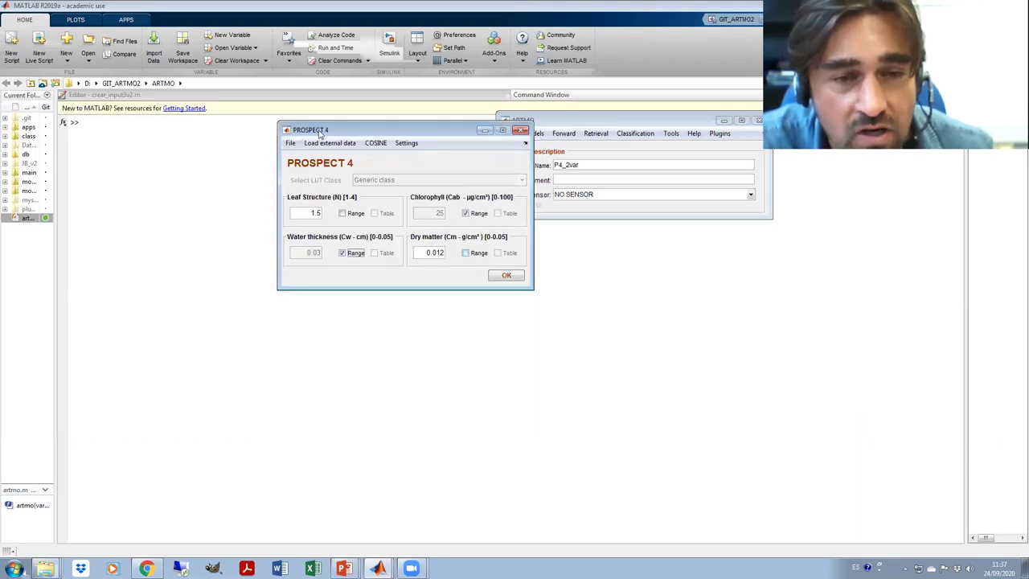
left_click_drag(320, 134, 238, 139)
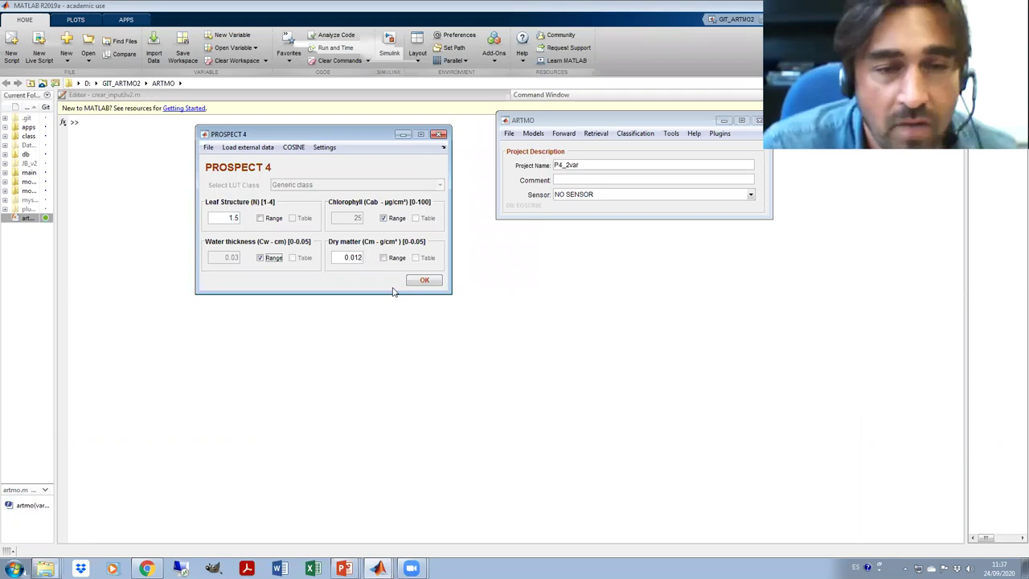
left_click(421, 281)
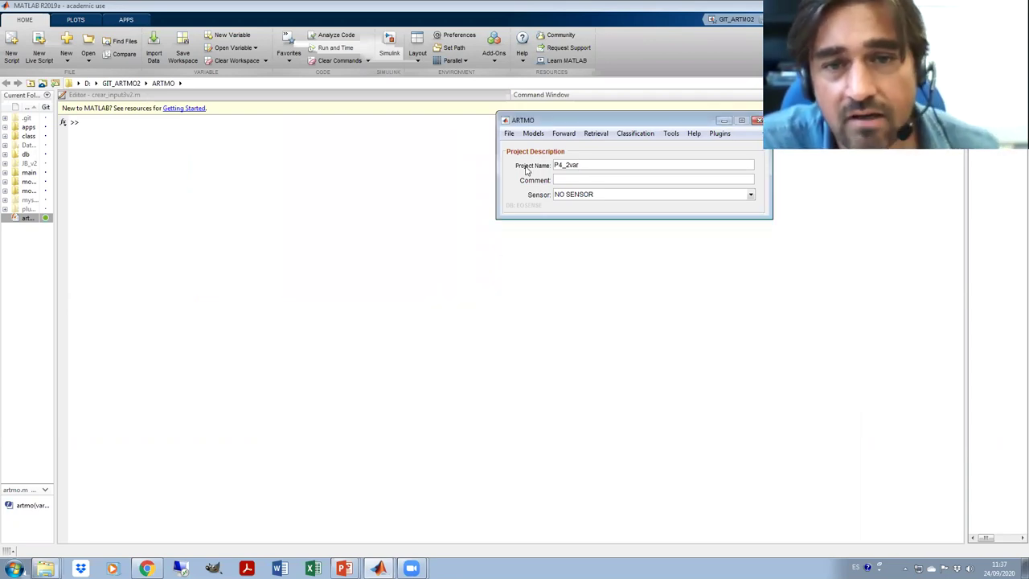
Run the Prospect 4 forward simulation with Latin Hypercube Sampling and a subset of 100, and dismiss the completion message.
left_click(558, 136)
mouse_move(576, 150)
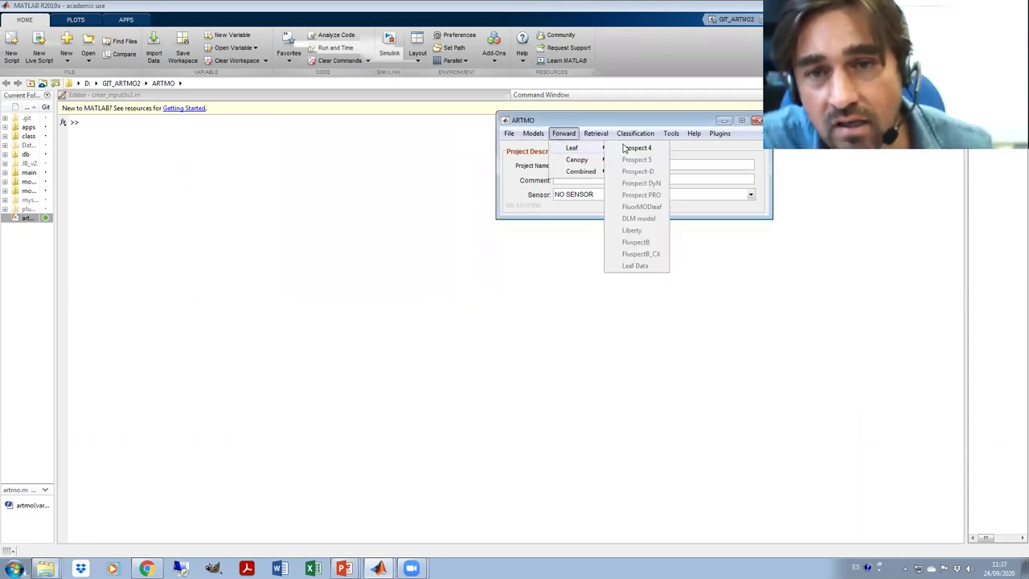
left_click(635, 148)
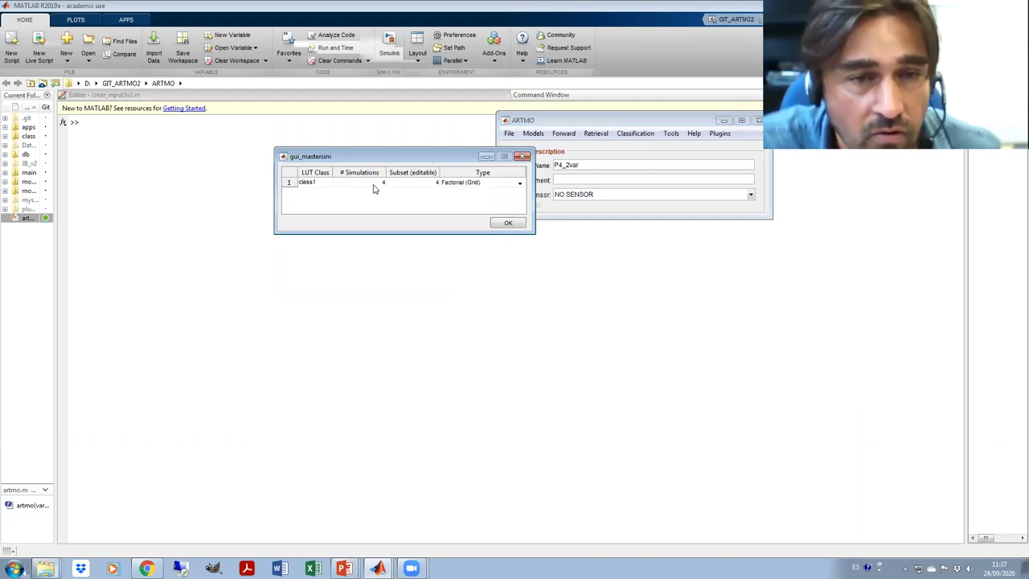
left_click(471, 185)
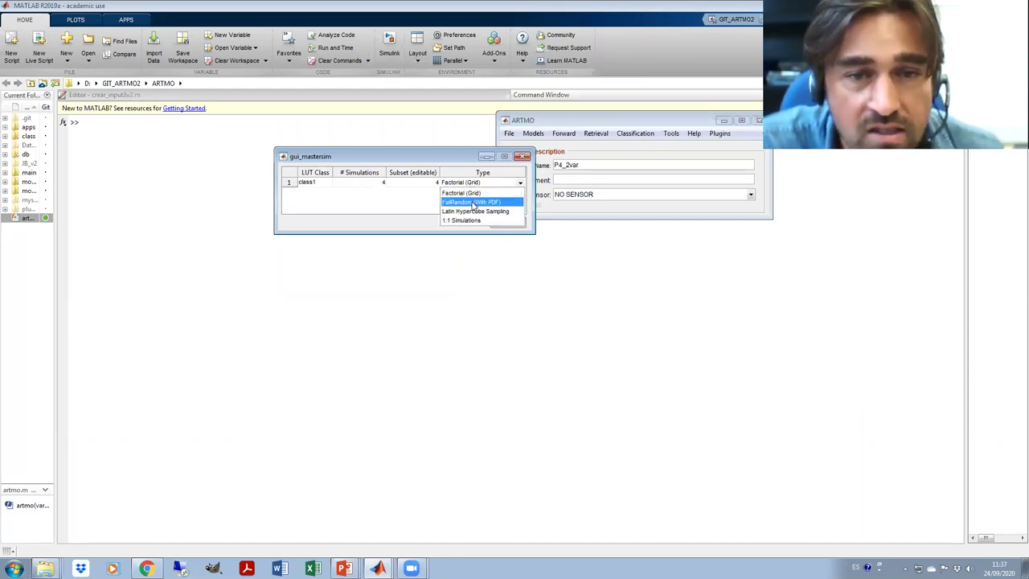
left_click(476, 211)
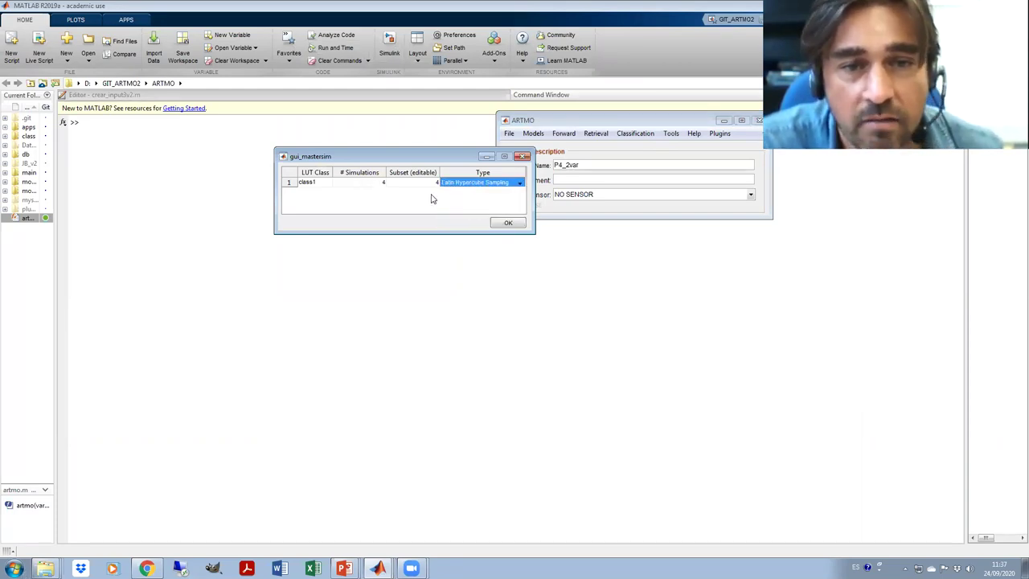
left_click(431, 186)
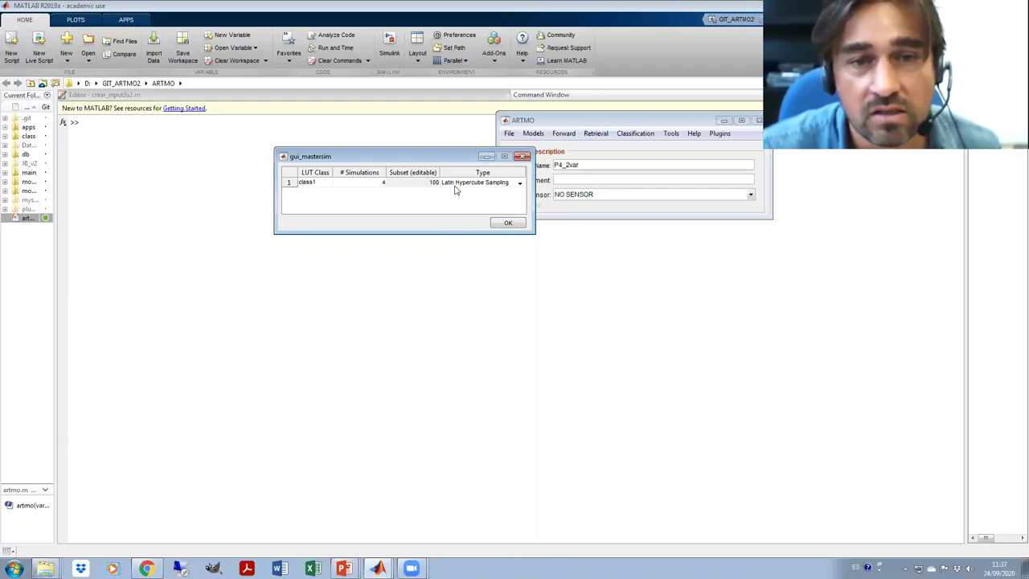
left_click(508, 223)
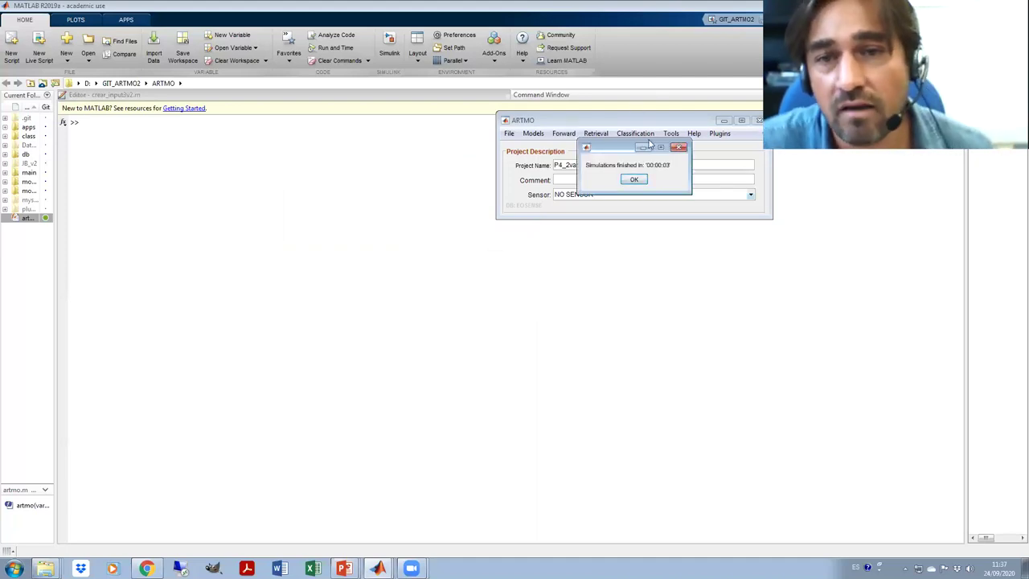
left_click(680, 148)
Open the Graphics module and load the P4_2var project into it.
left_click(672, 134)
left_click(684, 160)
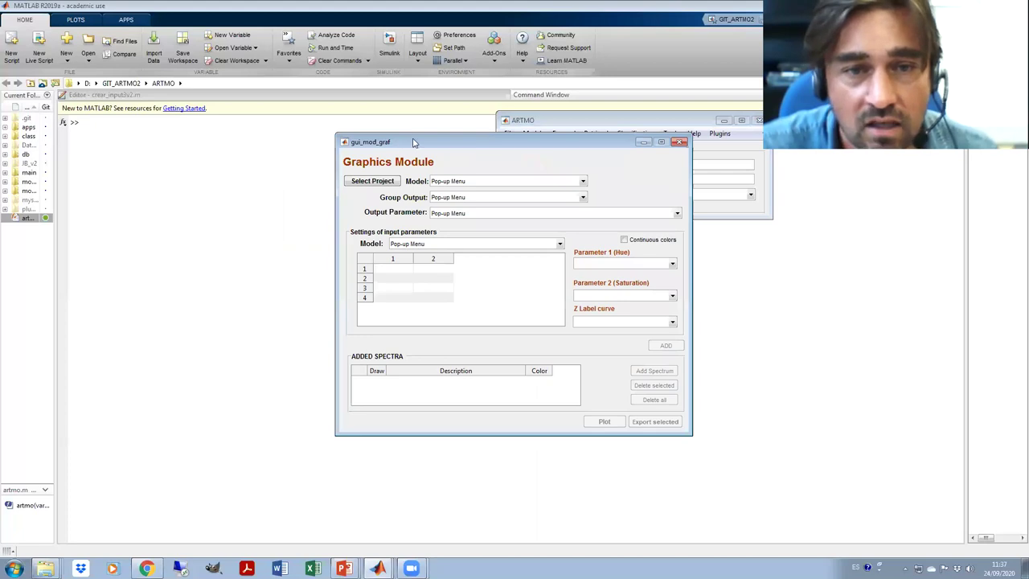
left_click_drag(414, 143, 269, 148)
left_click(217, 184)
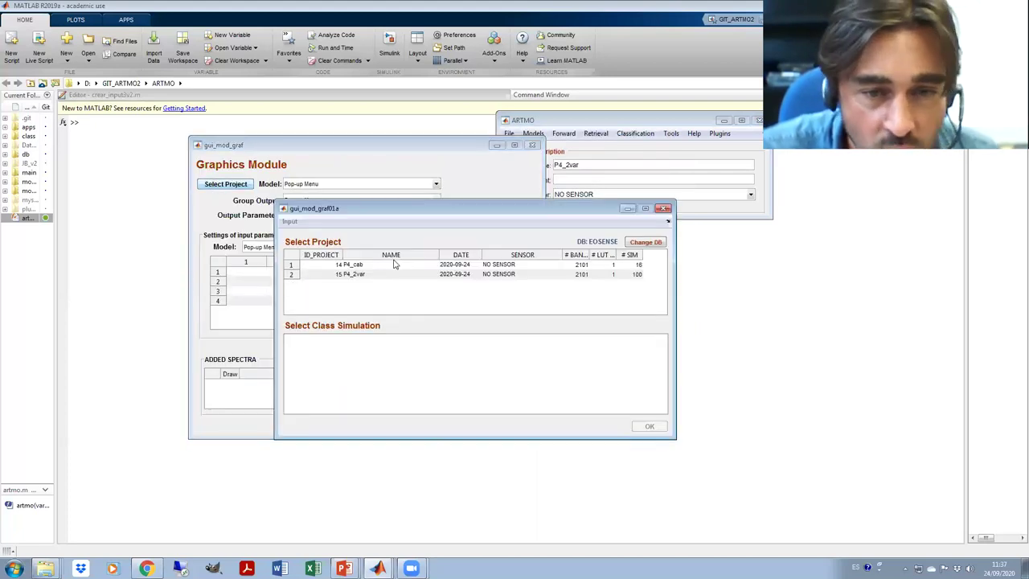
left_click(366, 275)
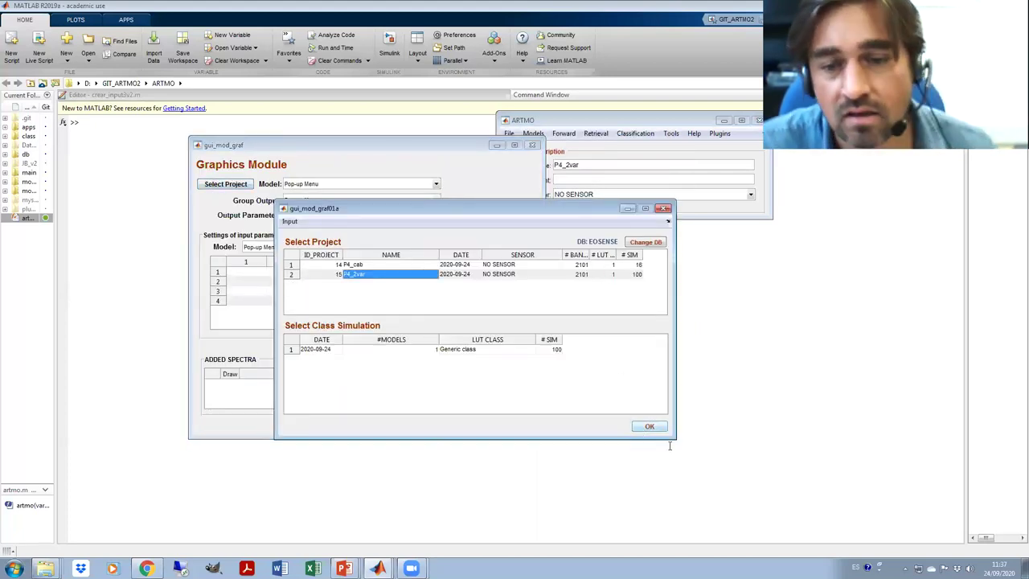
left_click(649, 426)
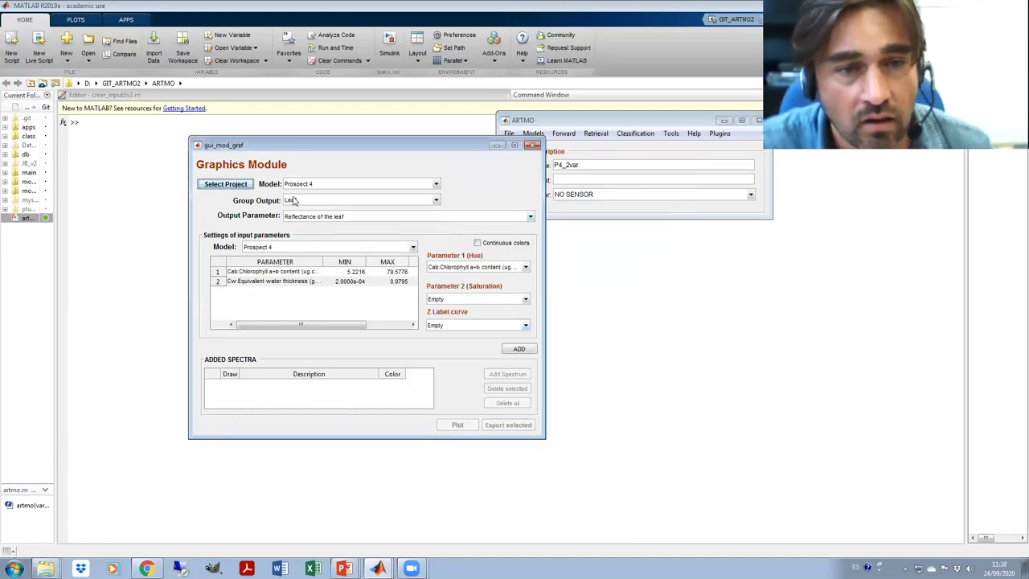
Colour by Cw equivalent water thickness as hue and Cab chlorophyll as saturation, and add the leaf reflectance to the spectra list.
left_click(448, 268)
left_click(452, 287)
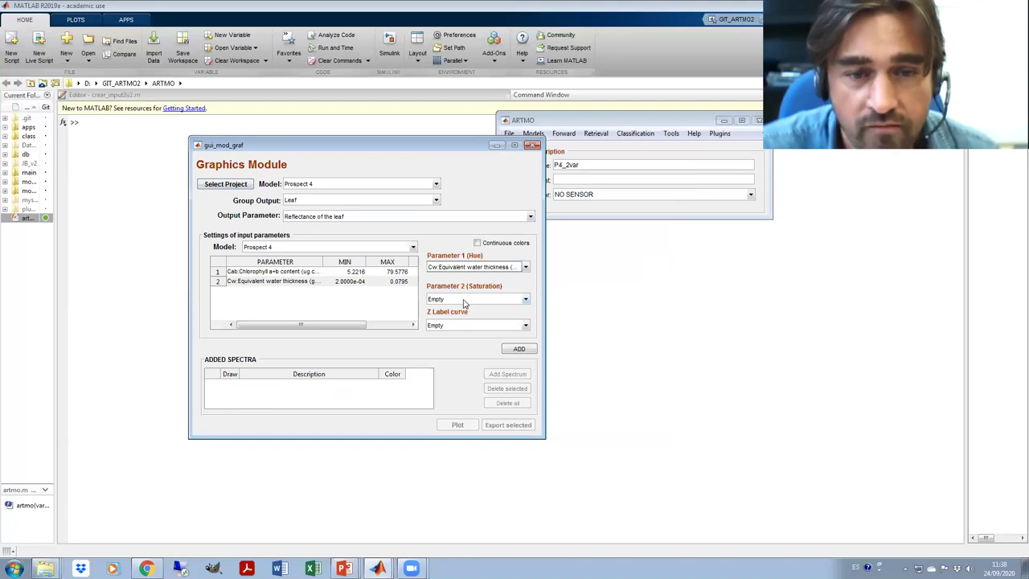
left_click(460, 300)
left_click(458, 320)
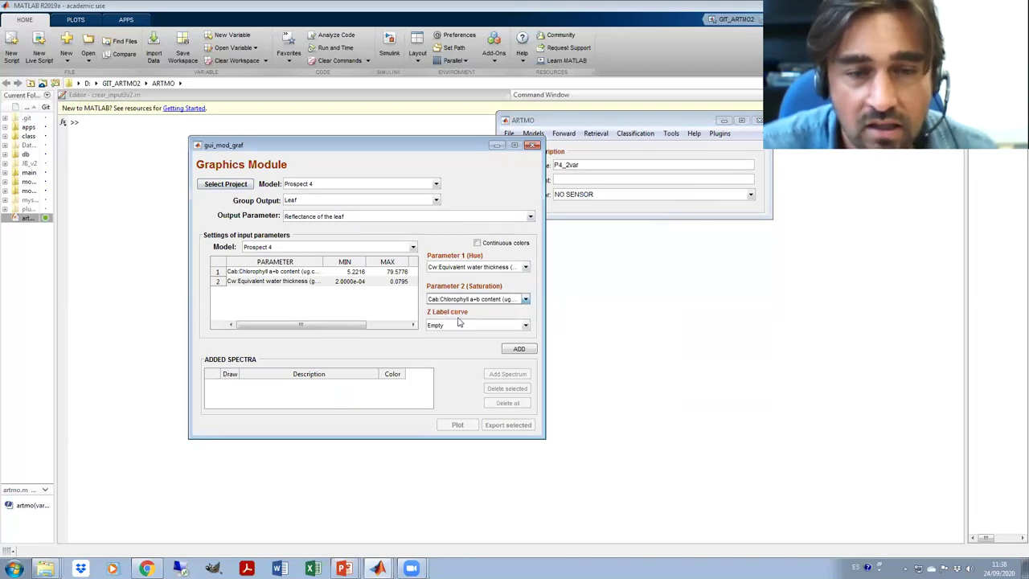
left_click(514, 349)
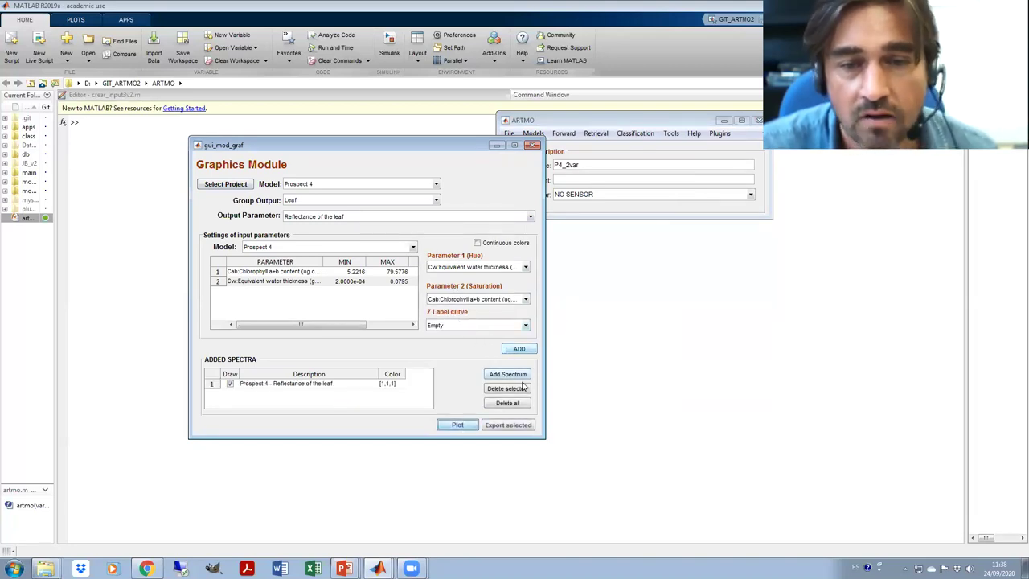
Plot the added leaf reflectance spectra, examine the two-parameter coloured figure, and close it.
left_click(457, 424)
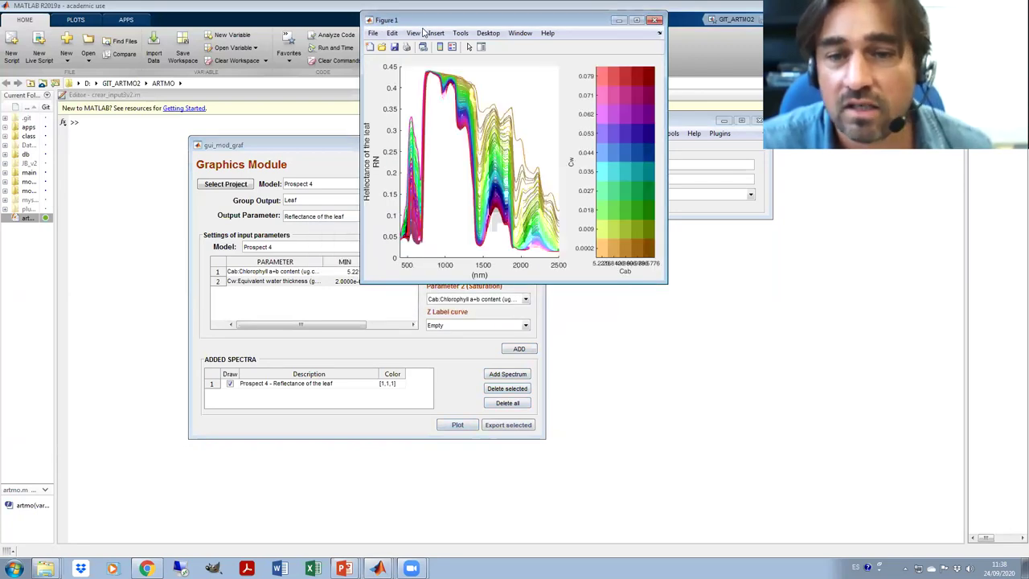
left_click_drag(423, 24, 599, 213)
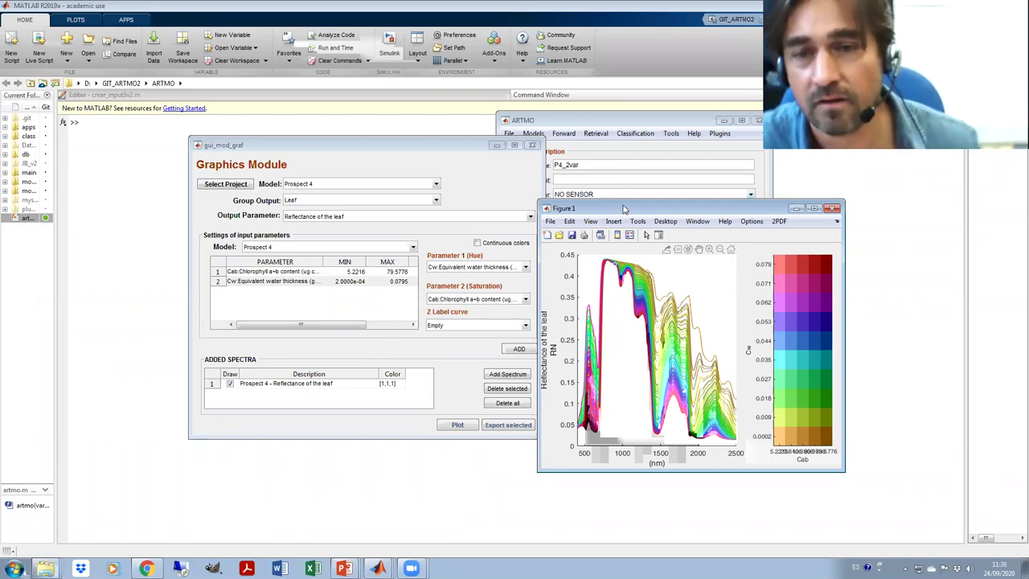
left_click_drag(635, 208, 656, 238)
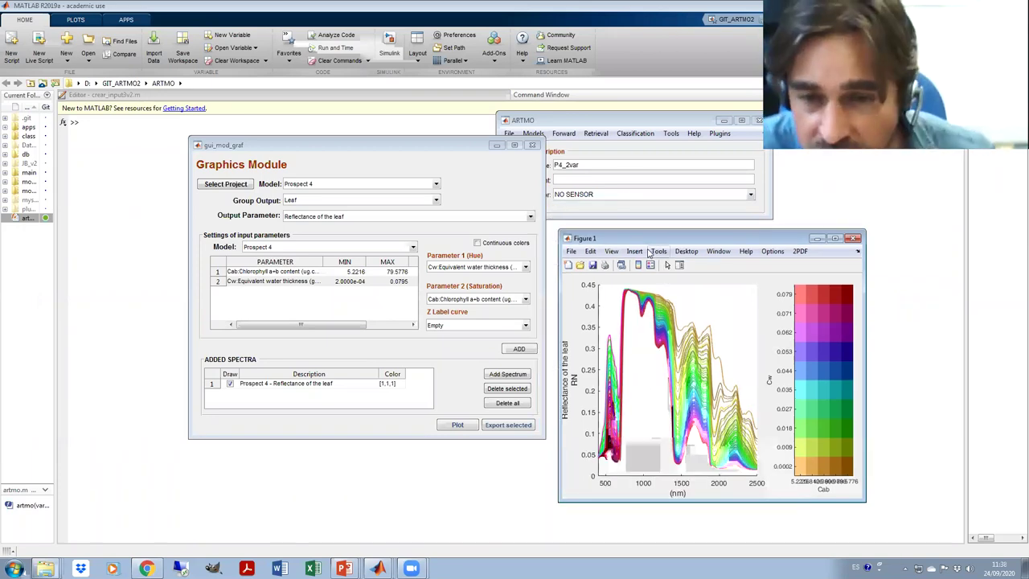
left_click(854, 240)
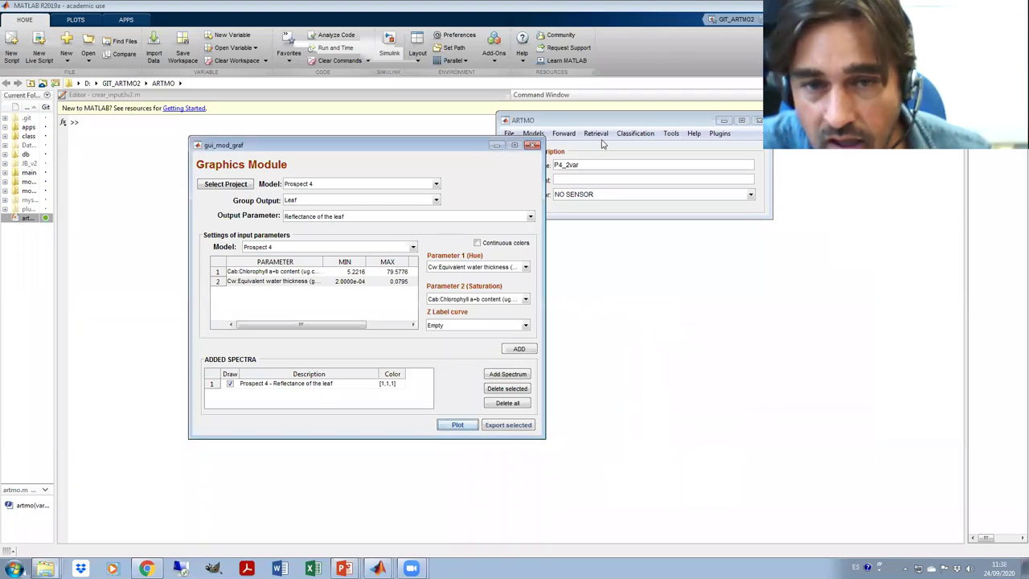
Open the Prospect 4 and Prospect 5 leaf models to compare their input parameters, and dismiss the news notification.
left_click(533, 134)
mouse_move(542, 149)
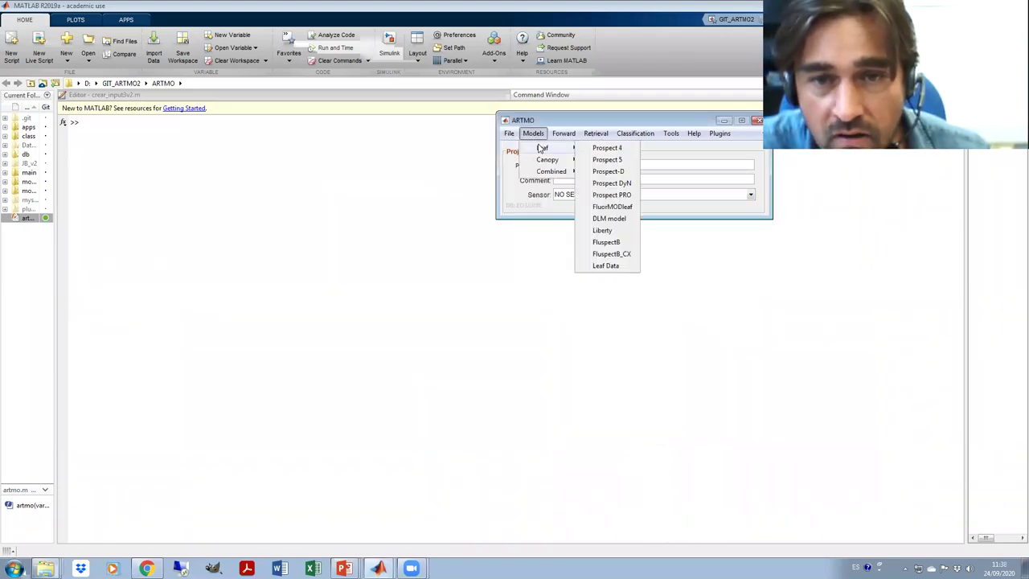
left_click(599, 150)
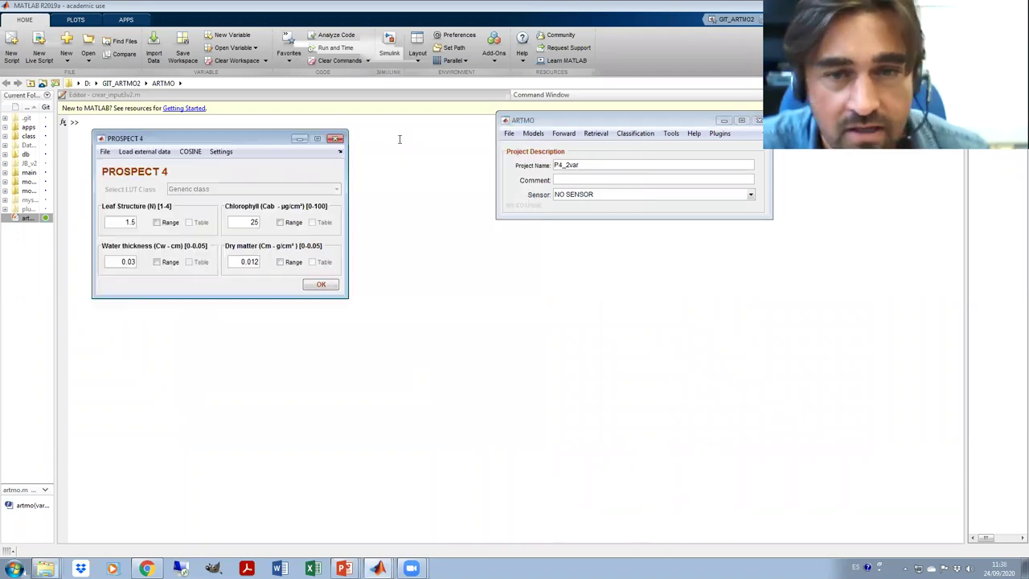
left_click(533, 134)
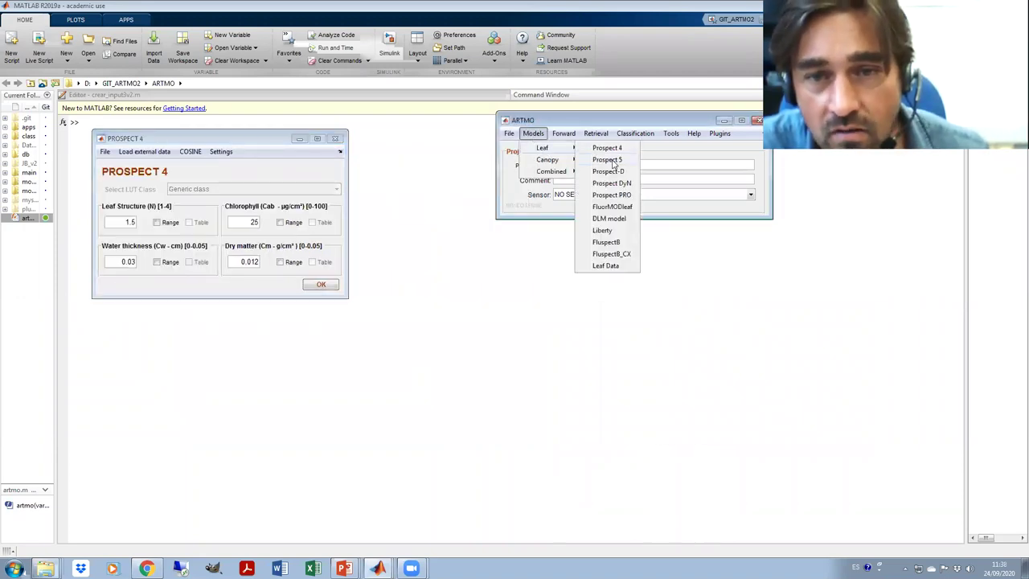
left_click(606, 163)
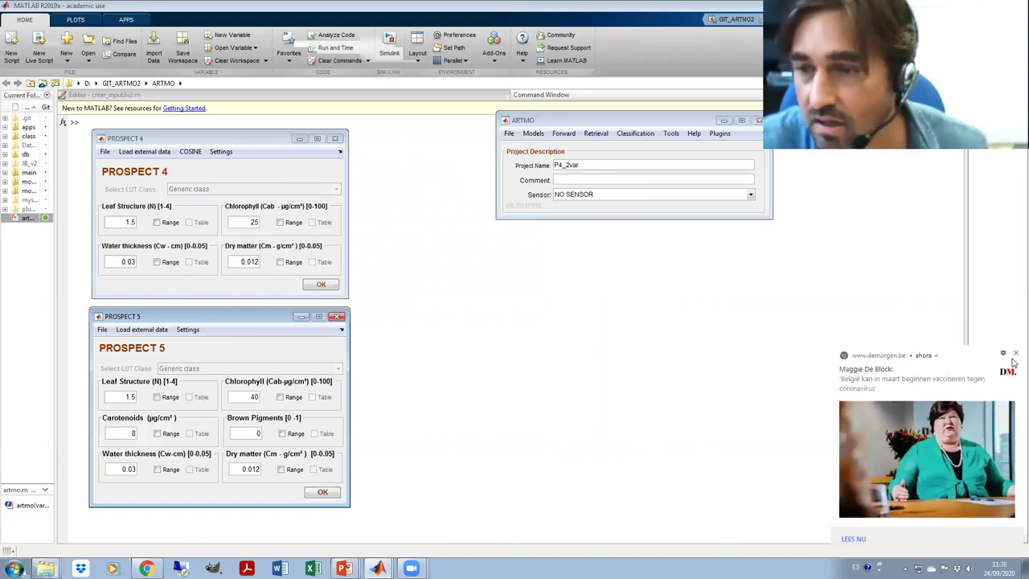
left_click(1016, 354)
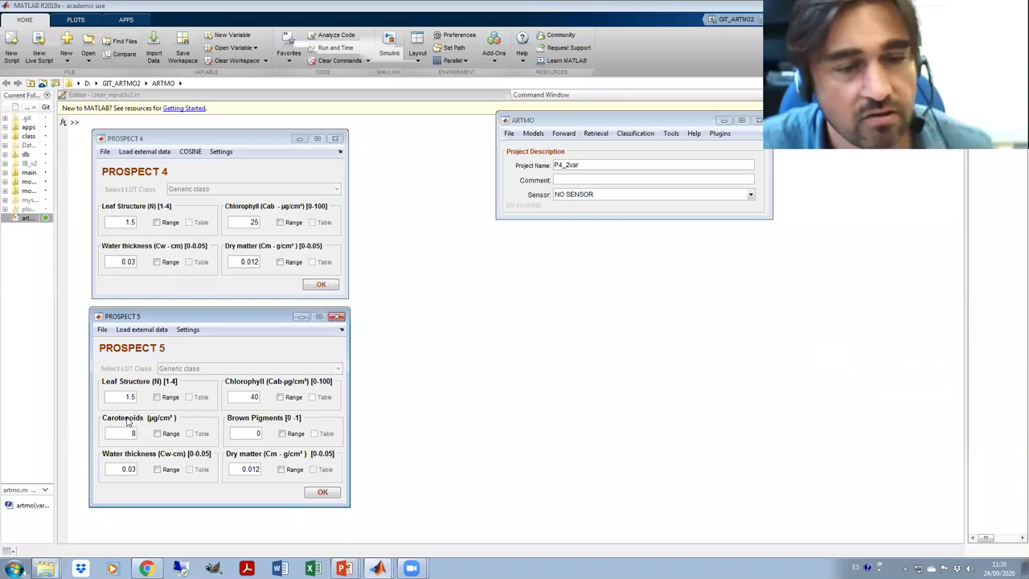
Open the Prospect-D and Prospect PRO leaf models and arrange their windows beside the others to compare the input parameters.
left_click(534, 135)
mouse_move(542, 148)
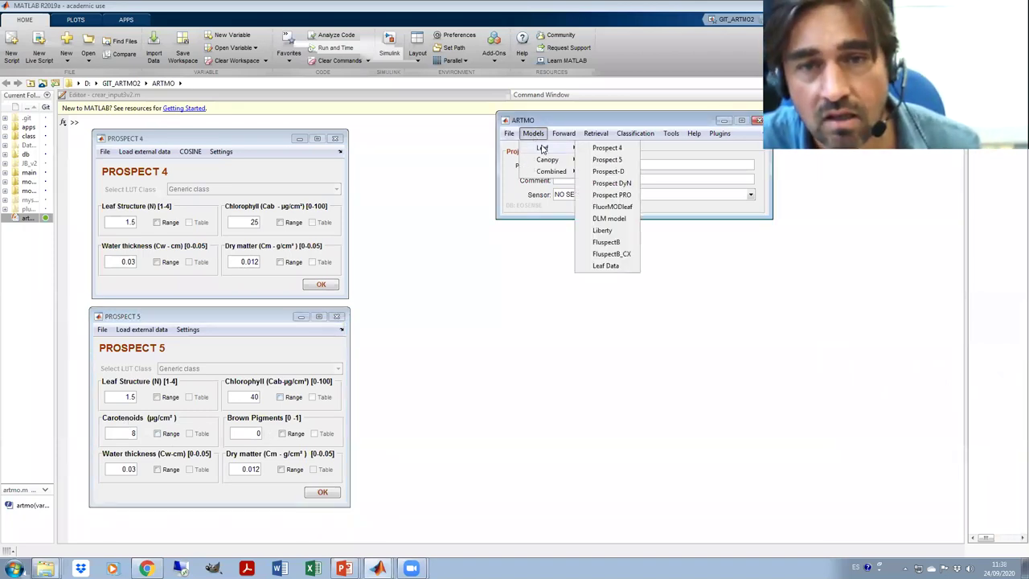
left_click(609, 172)
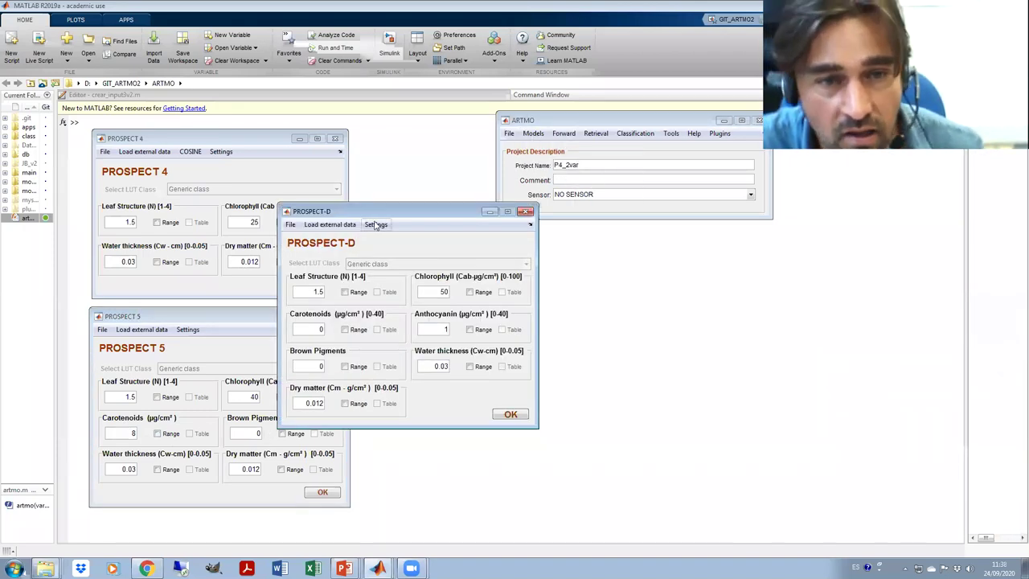
left_click_drag(378, 215, 455, 300)
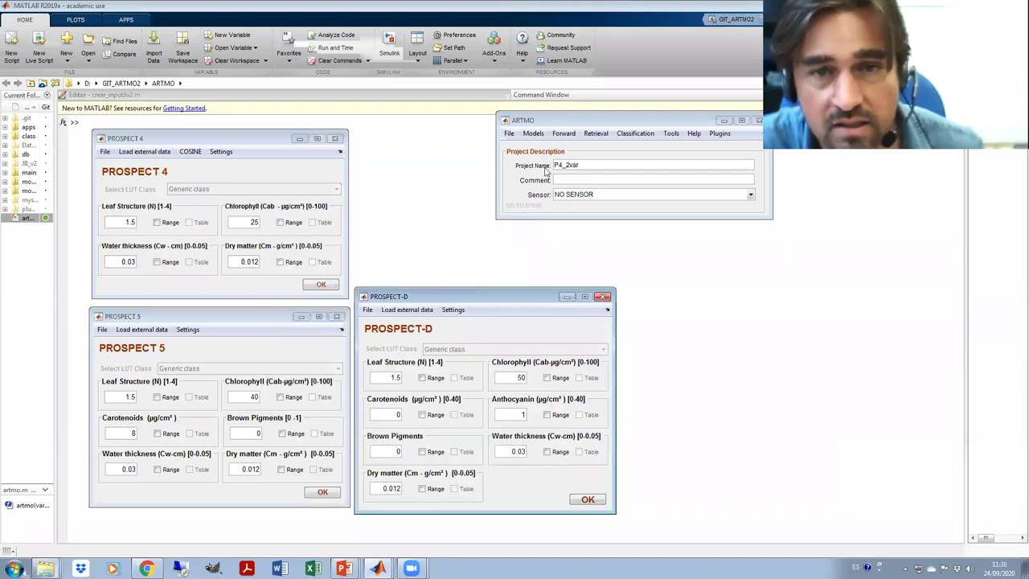
left_click(532, 134)
mouse_move(543, 148)
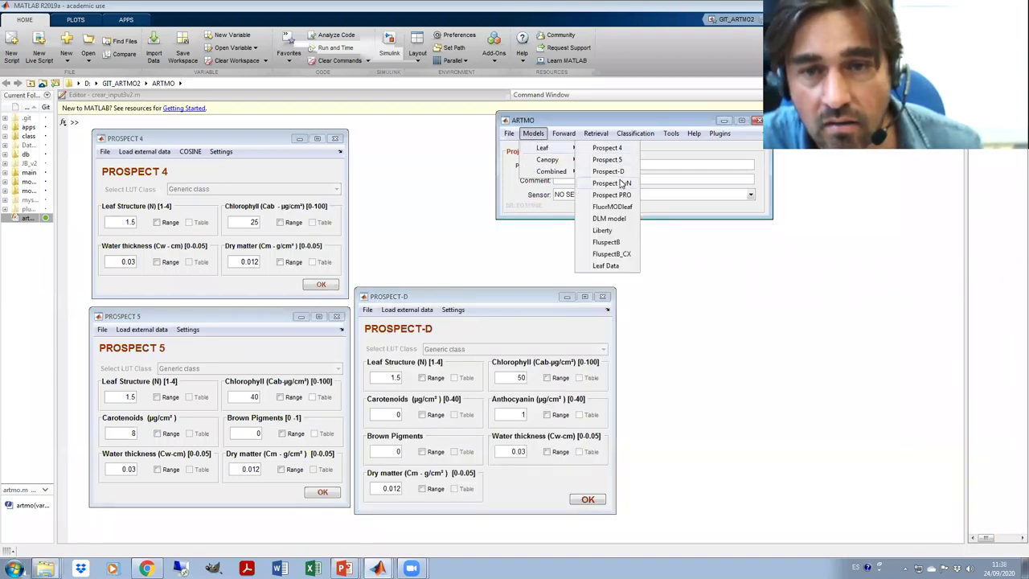
left_click(620, 196)
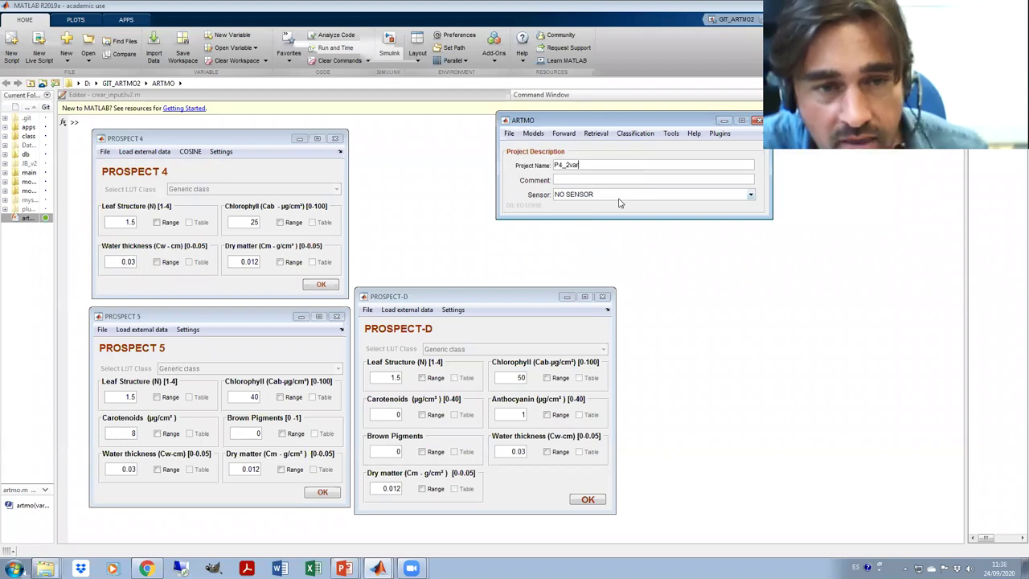
left_click_drag(344, 211, 673, 225)
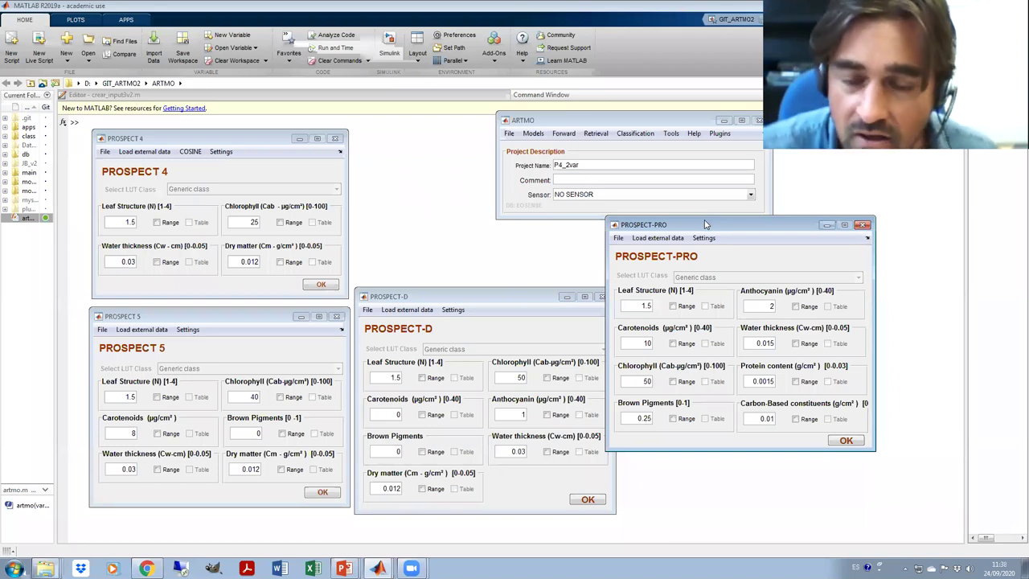
left_click_drag(705, 224, 734, 291)
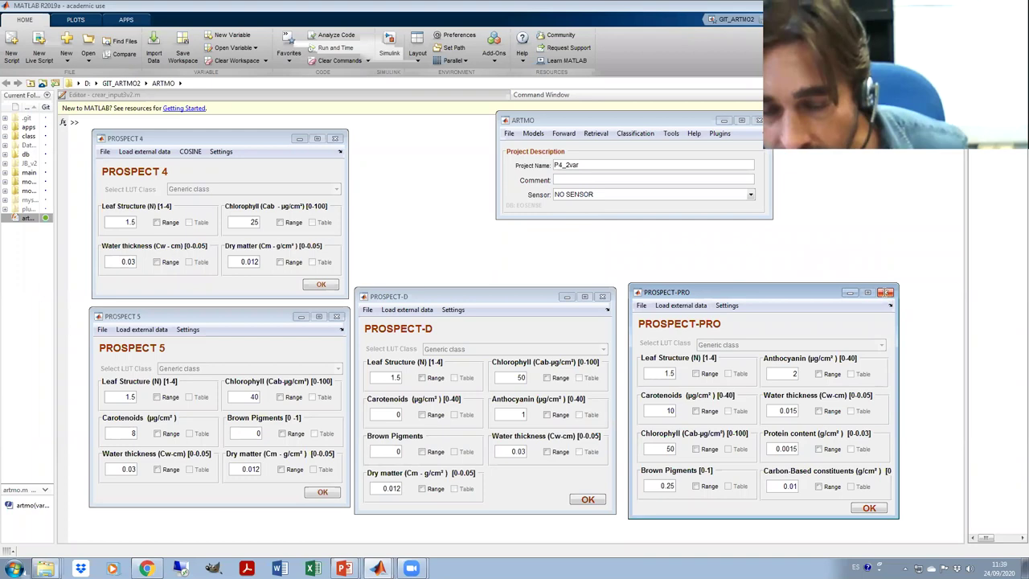
Close the PROSPECT-PRO, PROSPECT-D, PROSPECT 5 and PROSPECT 4 model windows.
left_click(888, 293)
left_click(602, 297)
left_click(336, 316)
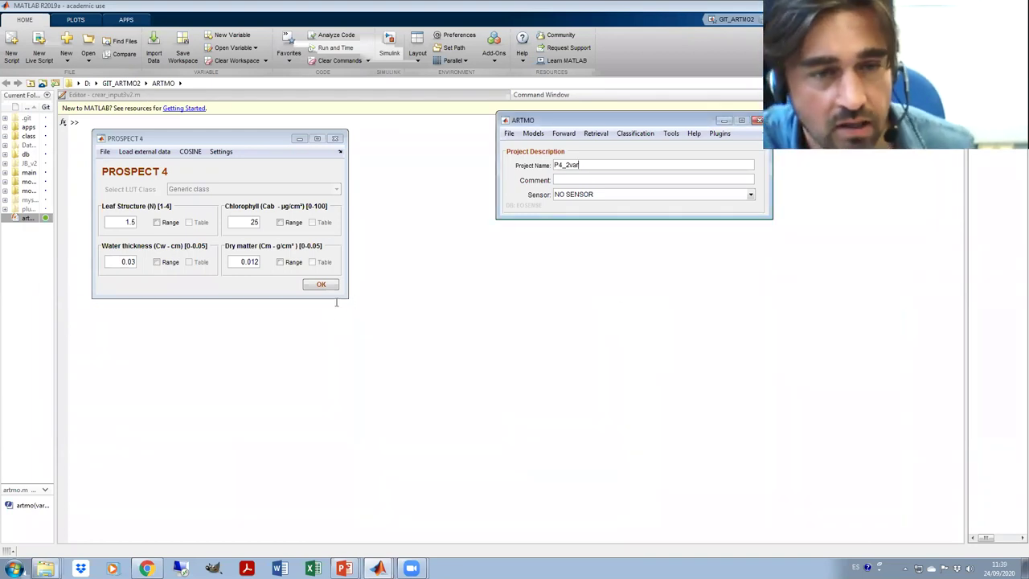
left_click(335, 139)
Open the FluspectB and FluspectB_CX leaf models and place their windows side by side.
left_click(527, 135)
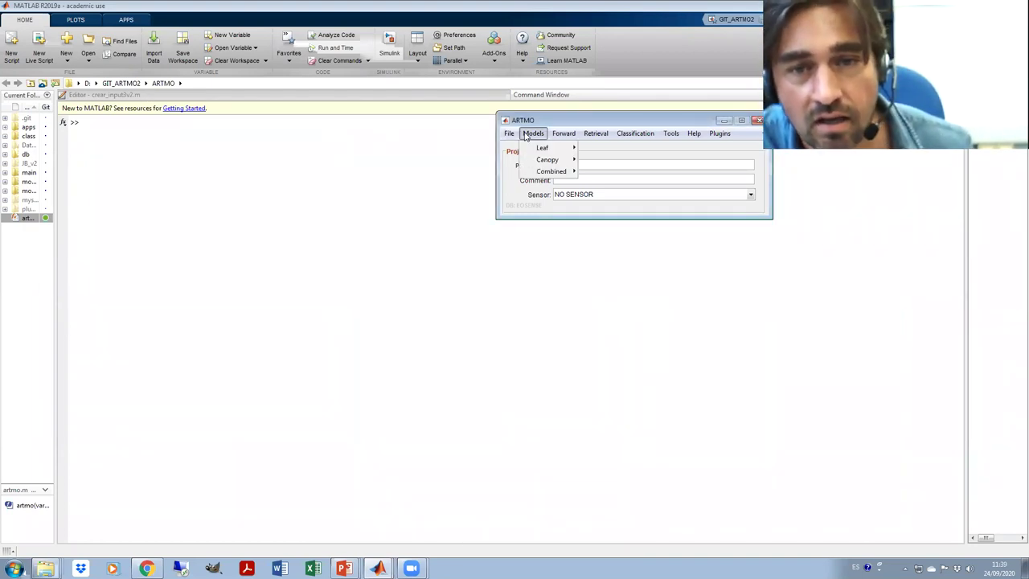
mouse_move(535, 148)
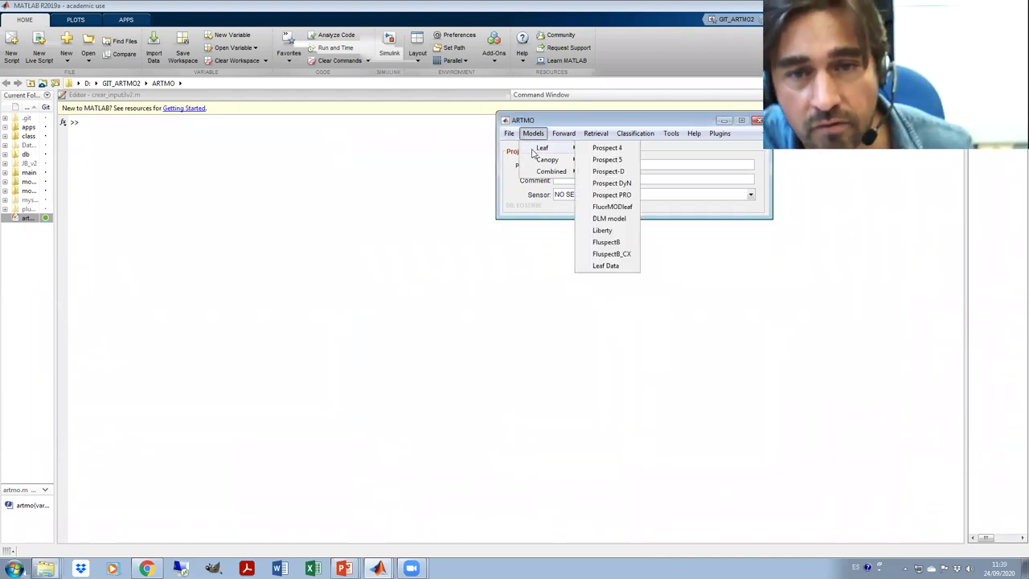
left_click(607, 243)
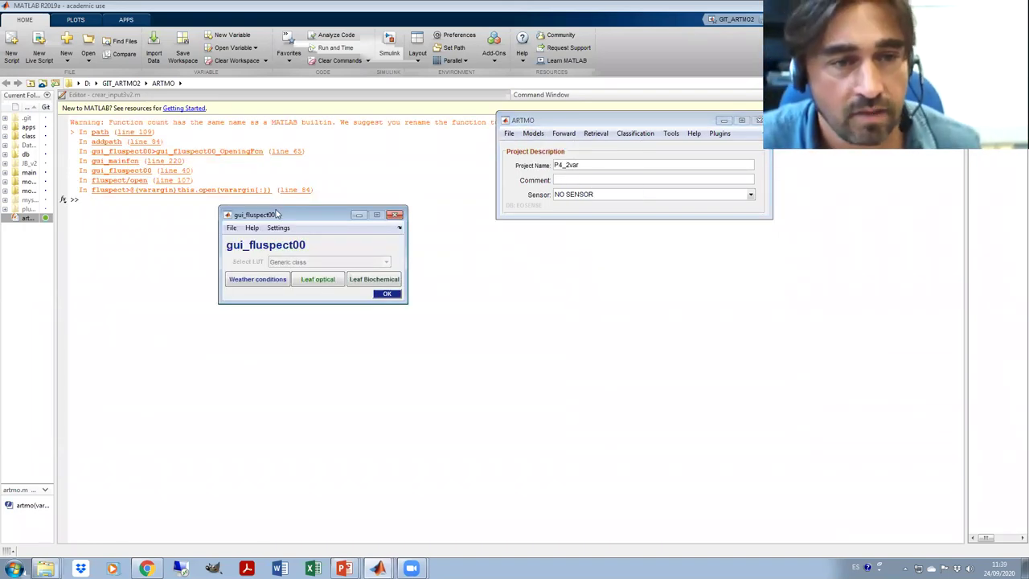
left_click_drag(276, 213, 196, 216)
left_click(532, 134)
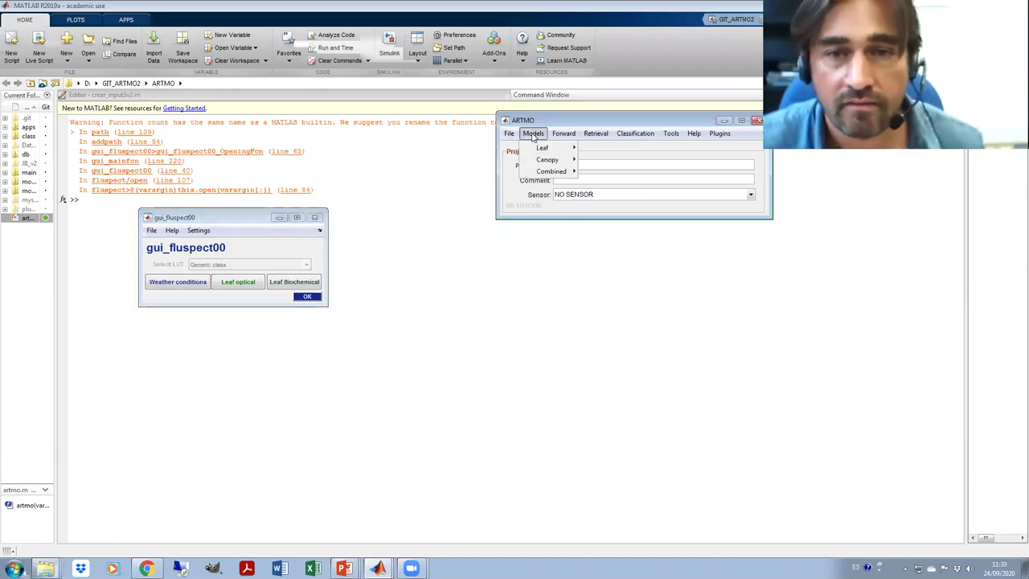
mouse_move(542, 148)
left_click(613, 254)
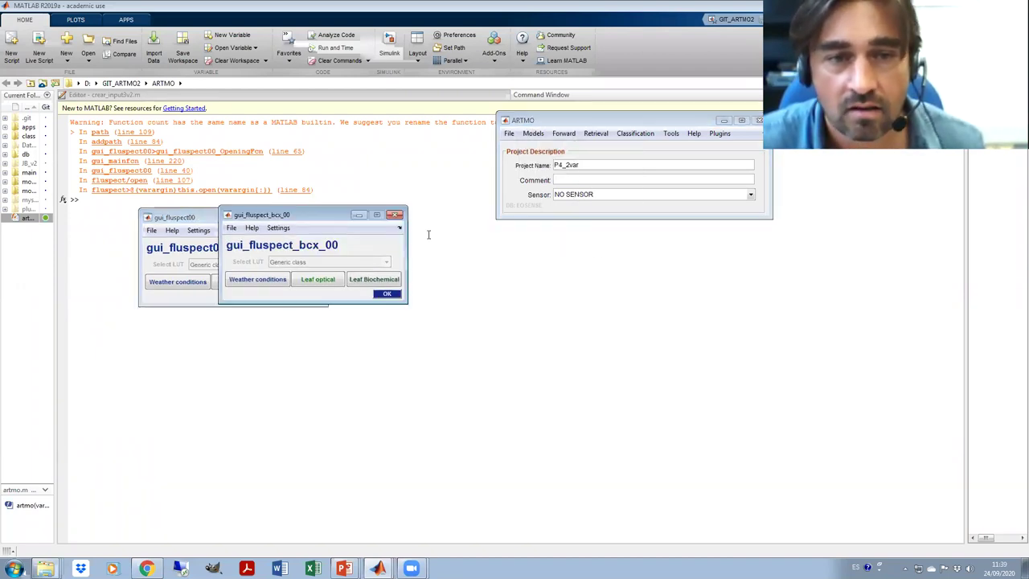
left_click_drag(291, 215, 427, 218)
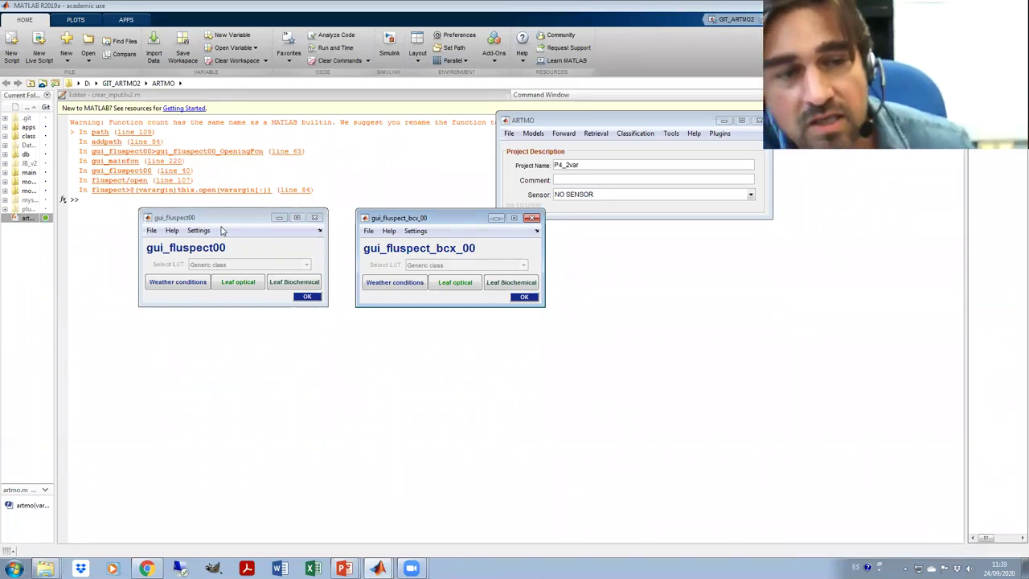
Open FluspectB's weather conditions and leaf optical inputs and arrange both windows below the model for inspection.
left_click(164, 283)
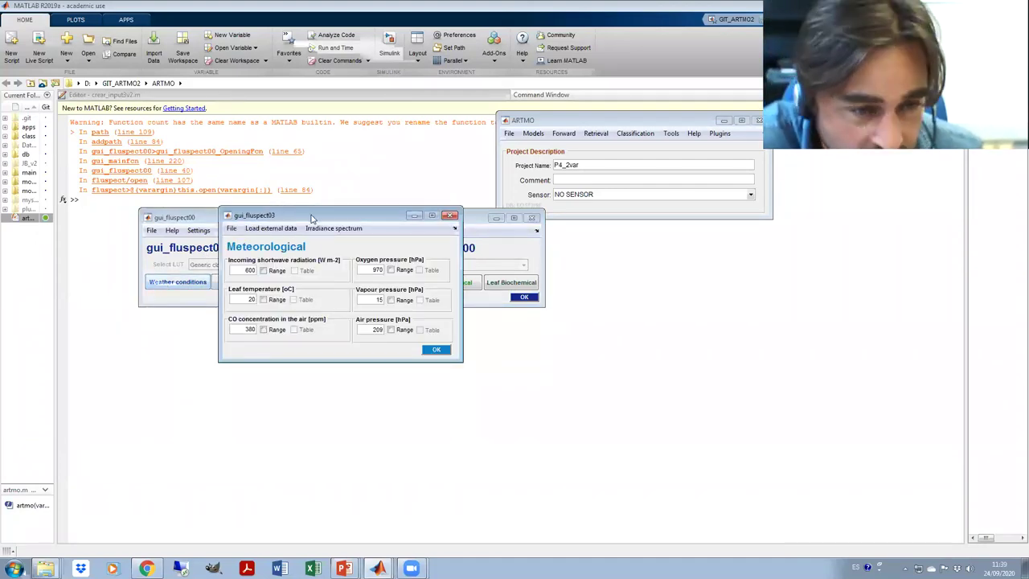
left_click_drag(312, 218, 190, 330)
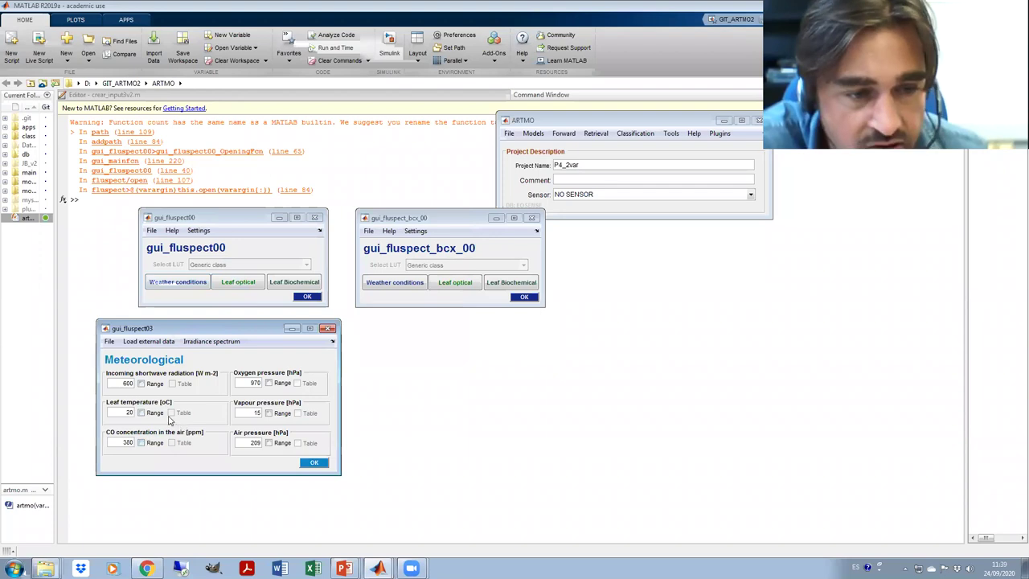
left_click(227, 283)
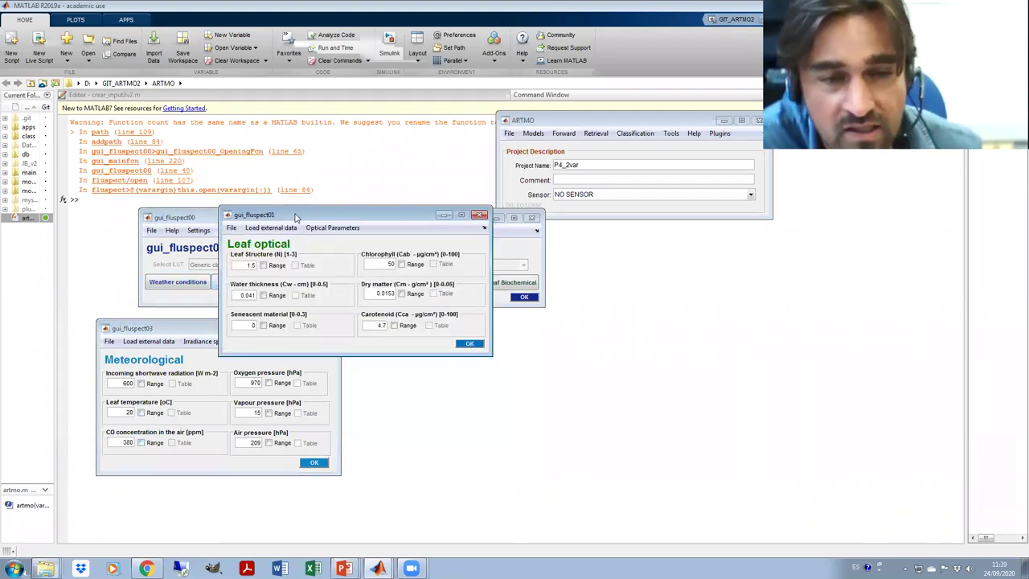
left_click_drag(295, 217, 420, 327)
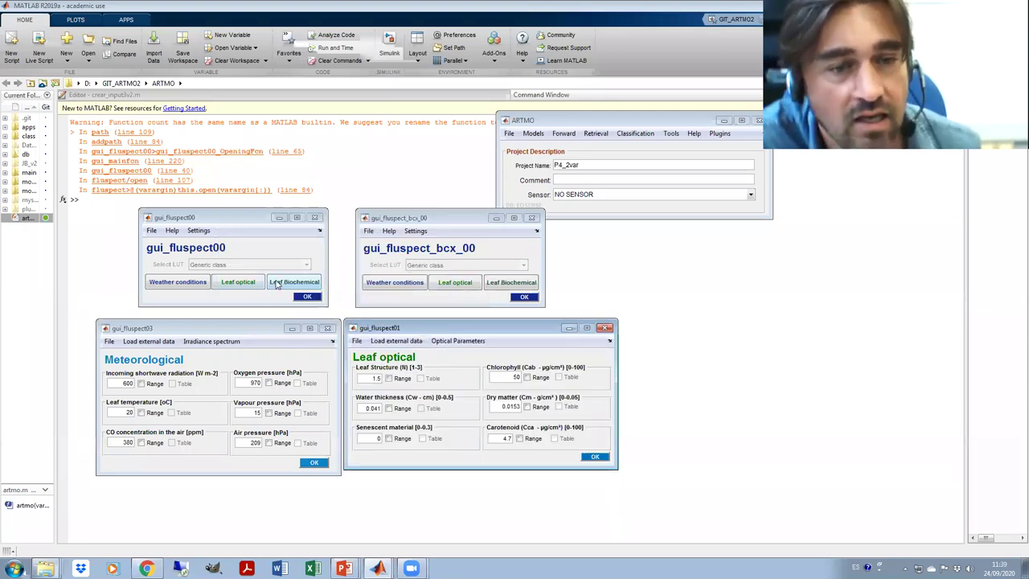
Open FluspectB's leaf biochemical inputs beside the others and check the photosynthetic pathway options, keeping C3.
left_click(282, 283)
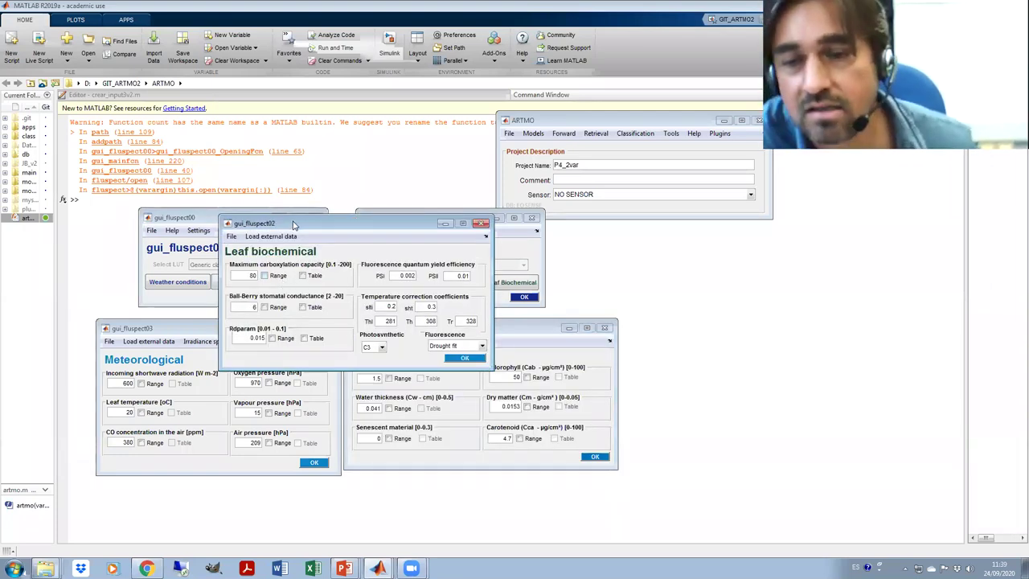
left_click_drag(295, 225, 710, 320)
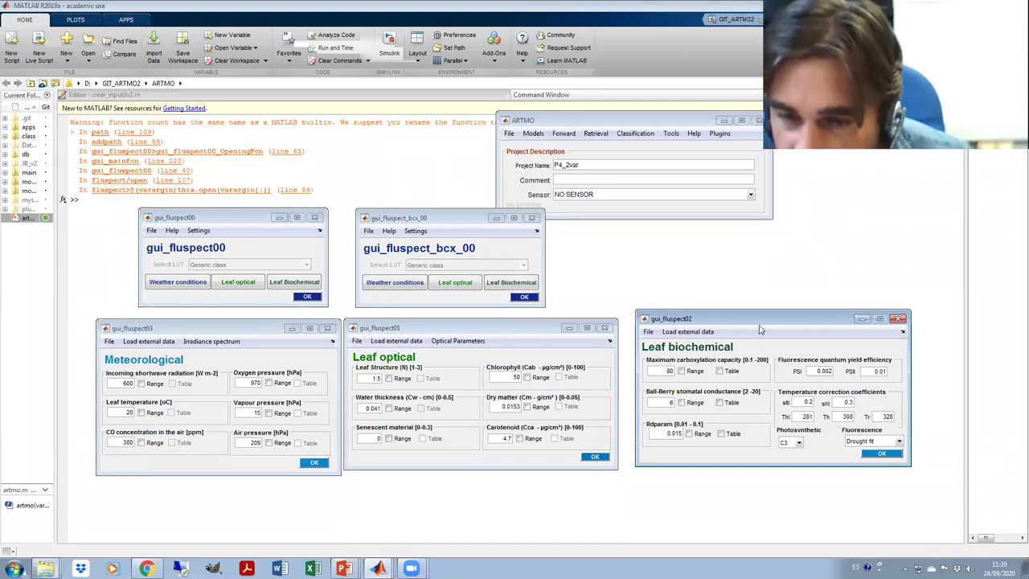
left_click(797, 444)
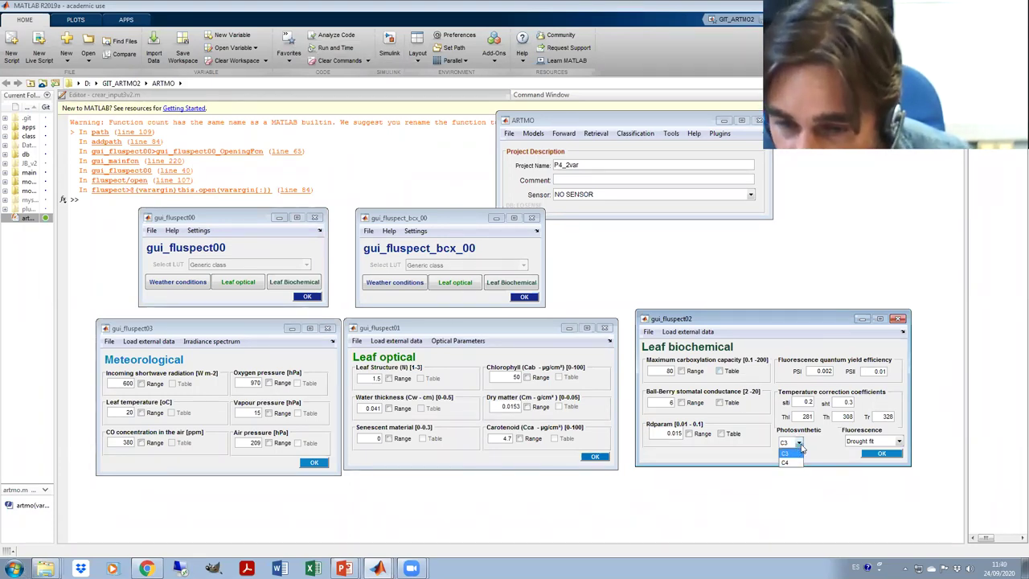
left_click(792, 452)
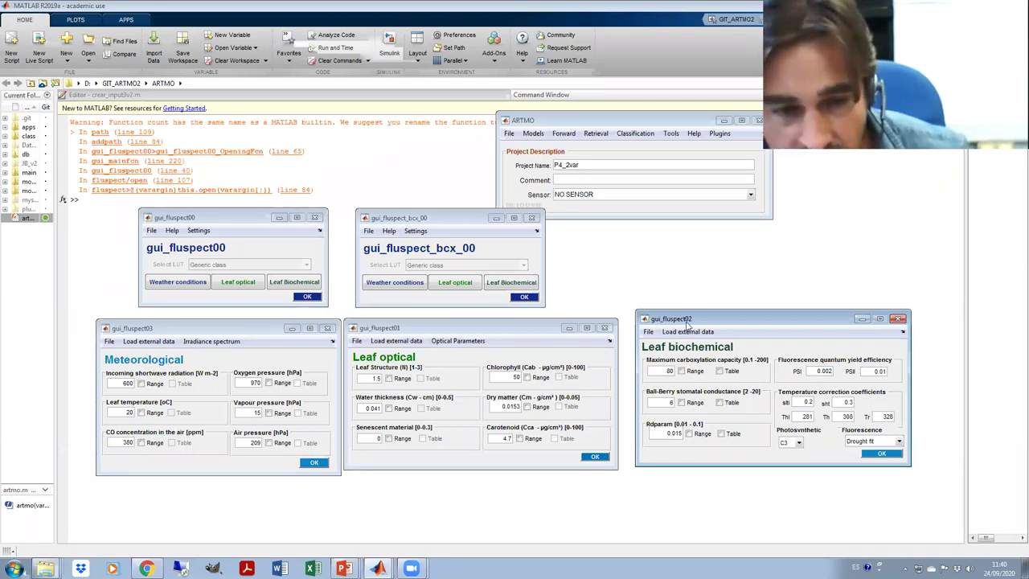
Open FluspectB_CX's leaf optical inputs and arrange them below FluspectB's leaf optical window to compare the parameters.
left_click(456, 284)
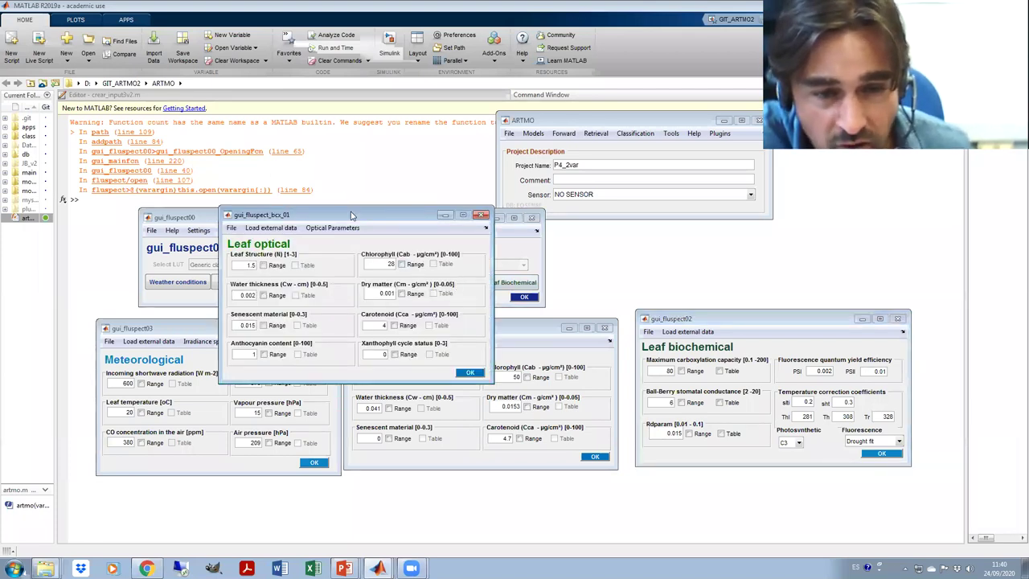
left_click_drag(351, 215, 470, 388)
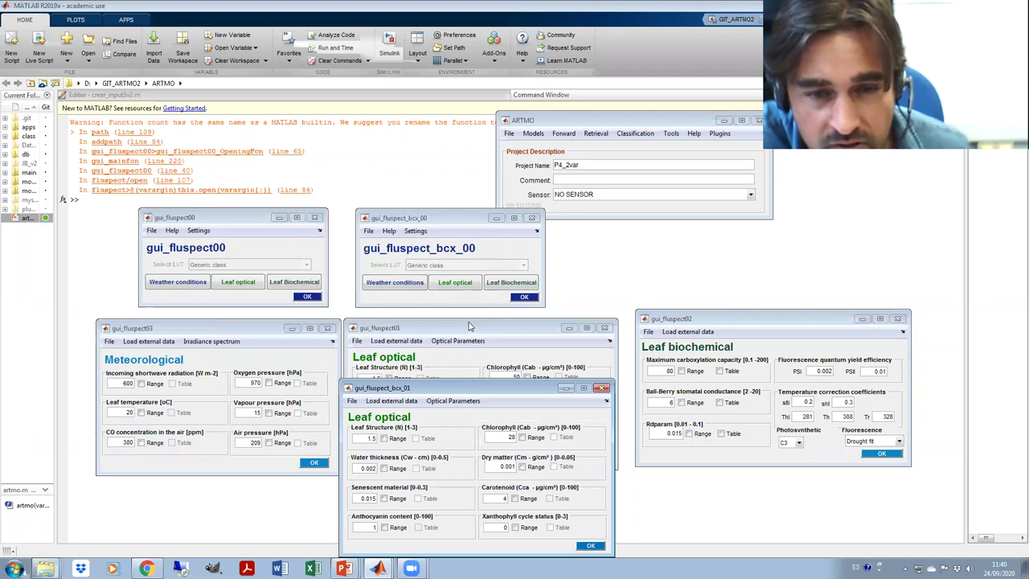
left_click_drag(470, 326, 470, 226)
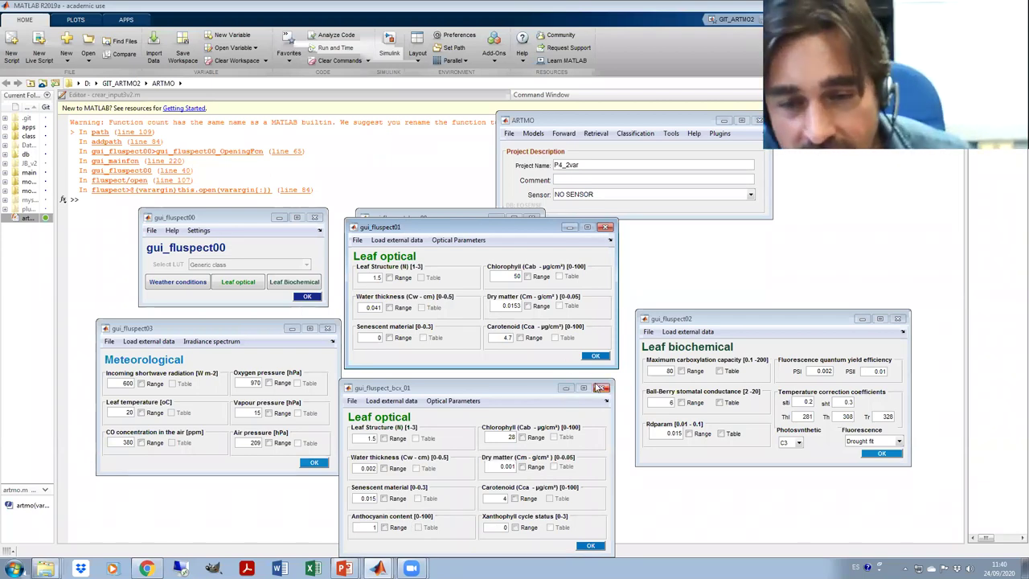
Close the leaf optical, biochemical and meteorological input windows, along with both Fluspect model windows.
left_click(601, 387)
left_click(606, 229)
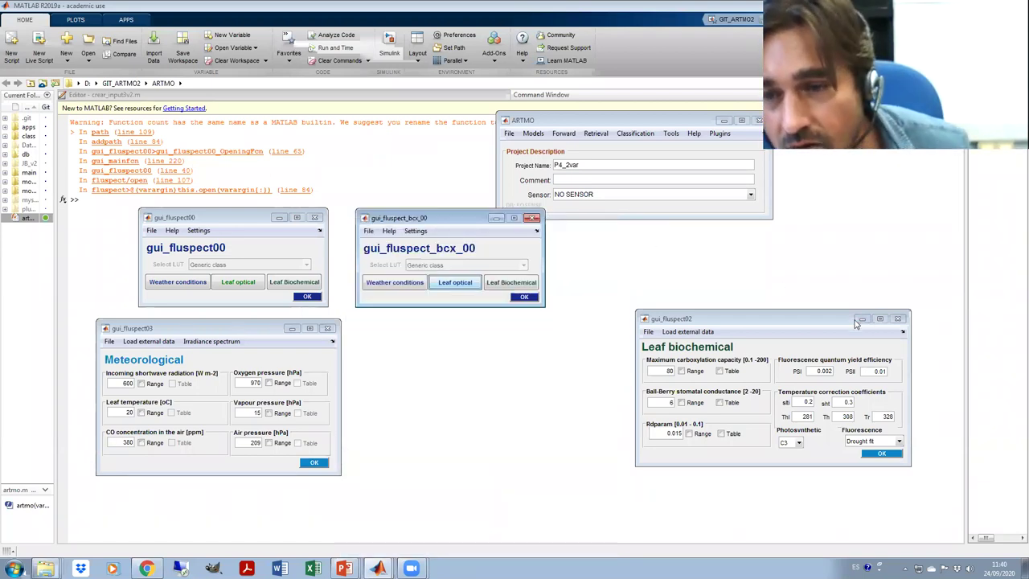
left_click_drag(806, 318, 722, 313)
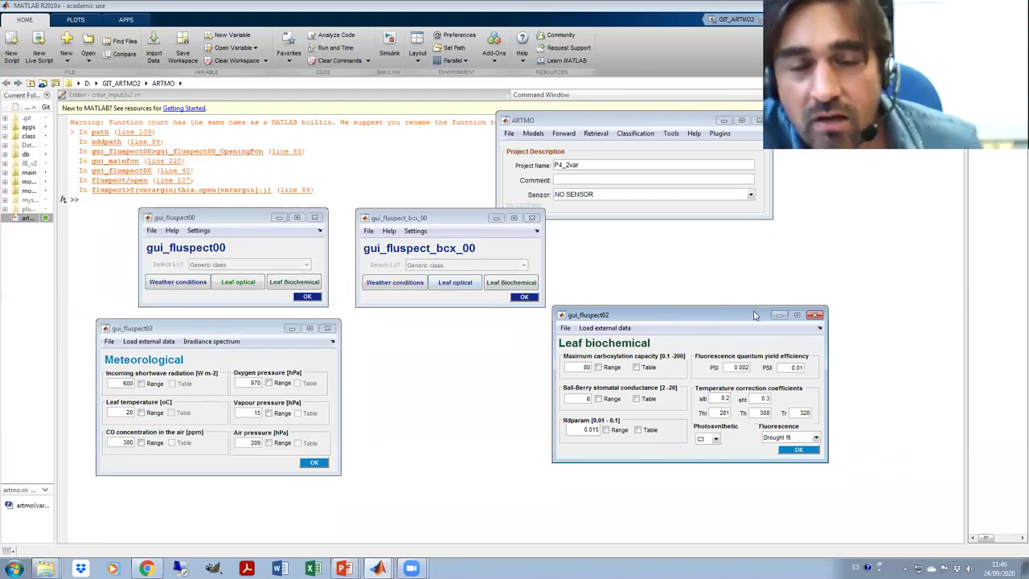
left_click(815, 314)
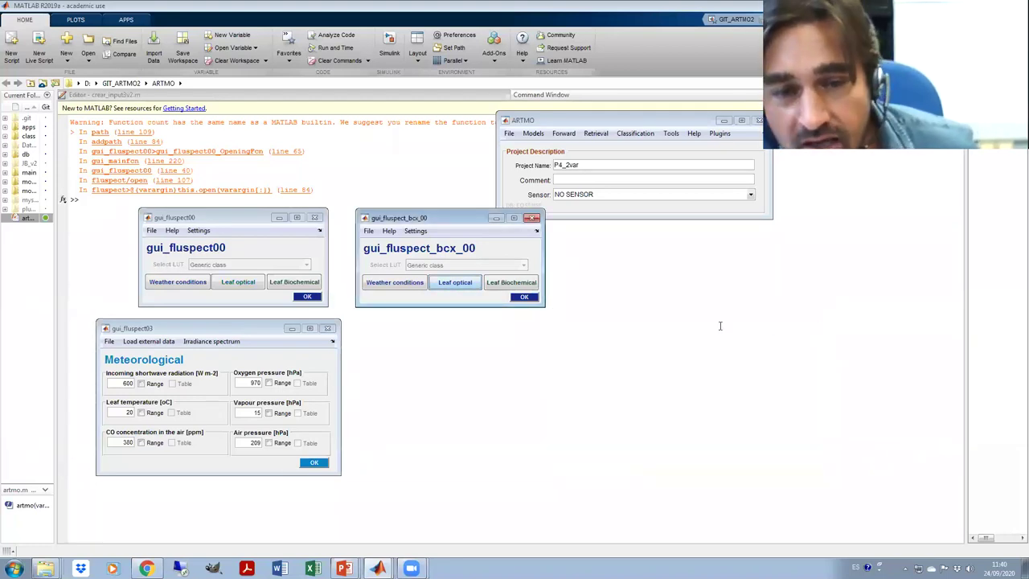
left_click(328, 329)
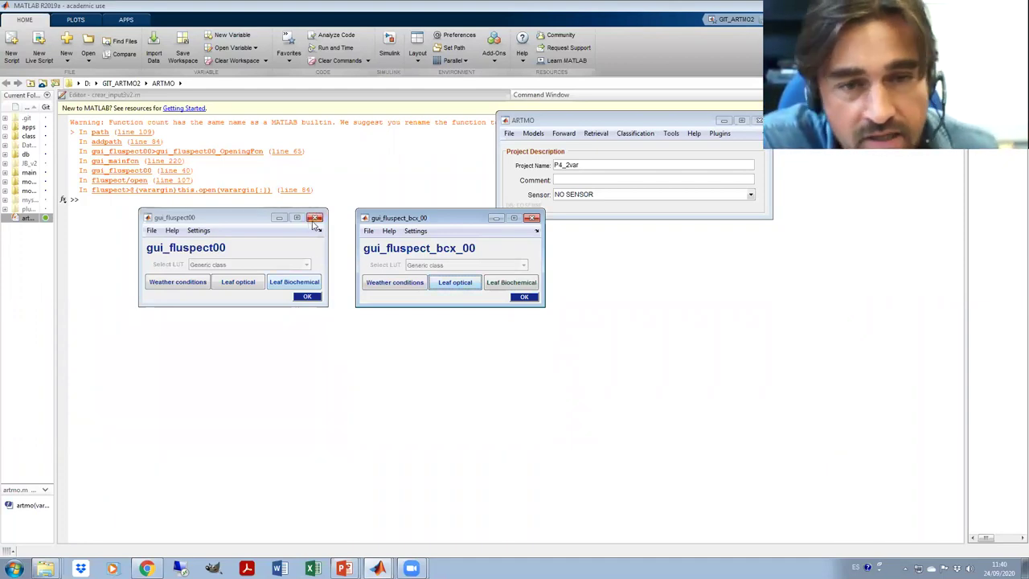
left_click(314, 217)
left_click(534, 218)
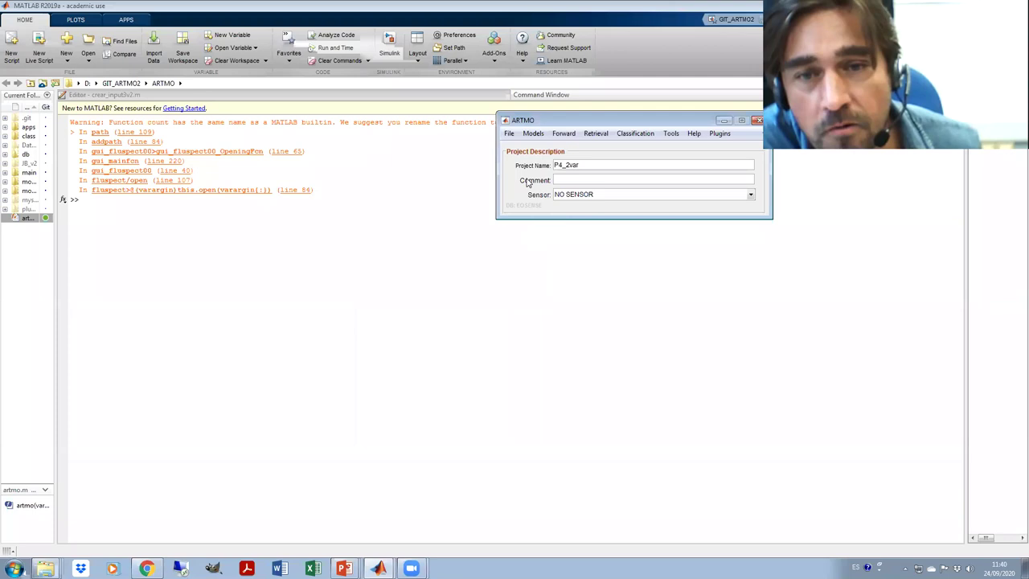
Start a new project named PROSAIL and open the 4SAIL canopy model.
left_click(510, 135)
mouse_move(526, 148)
left_click(615, 150)
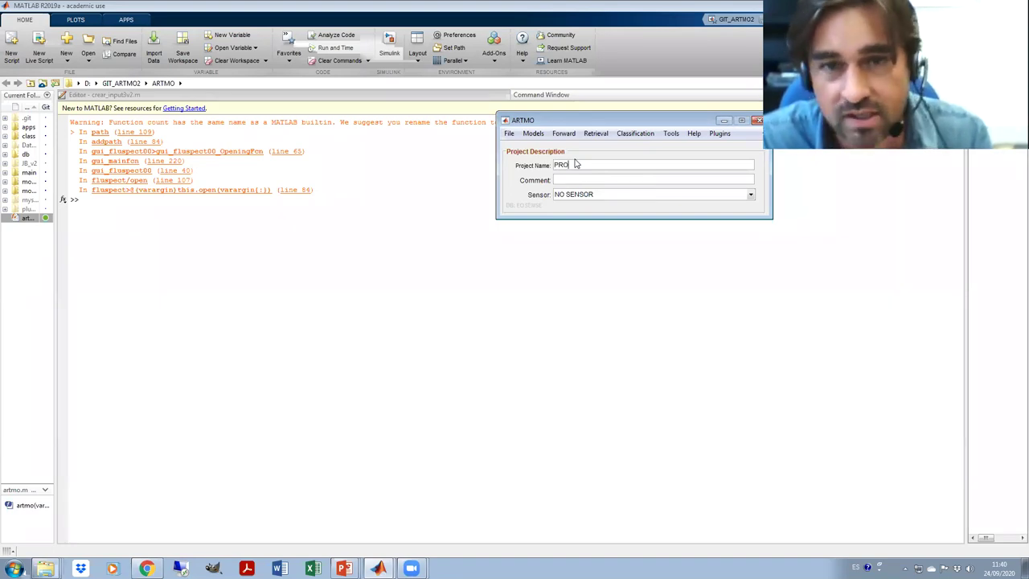
left_click(530, 133)
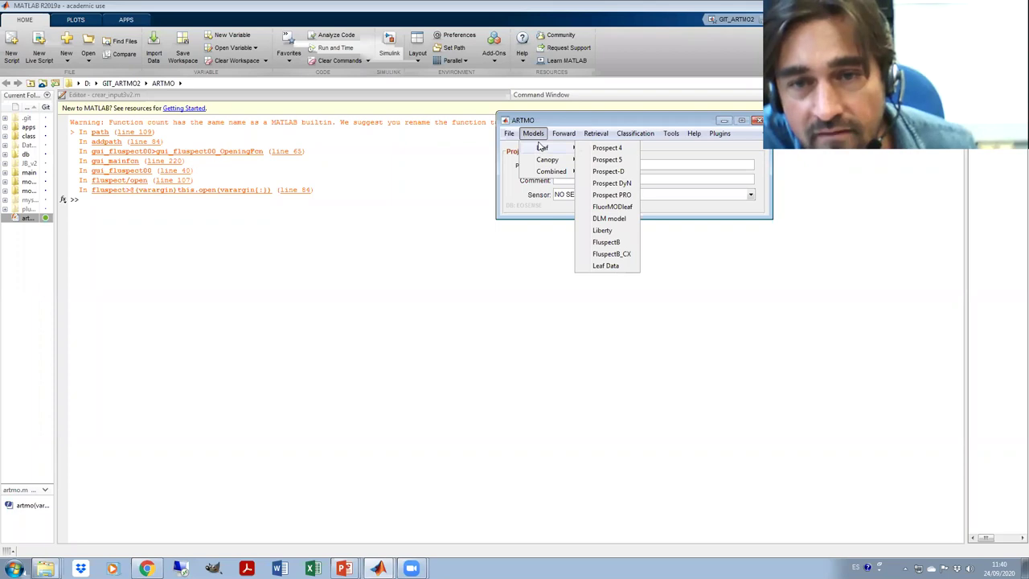
mouse_move(539, 151)
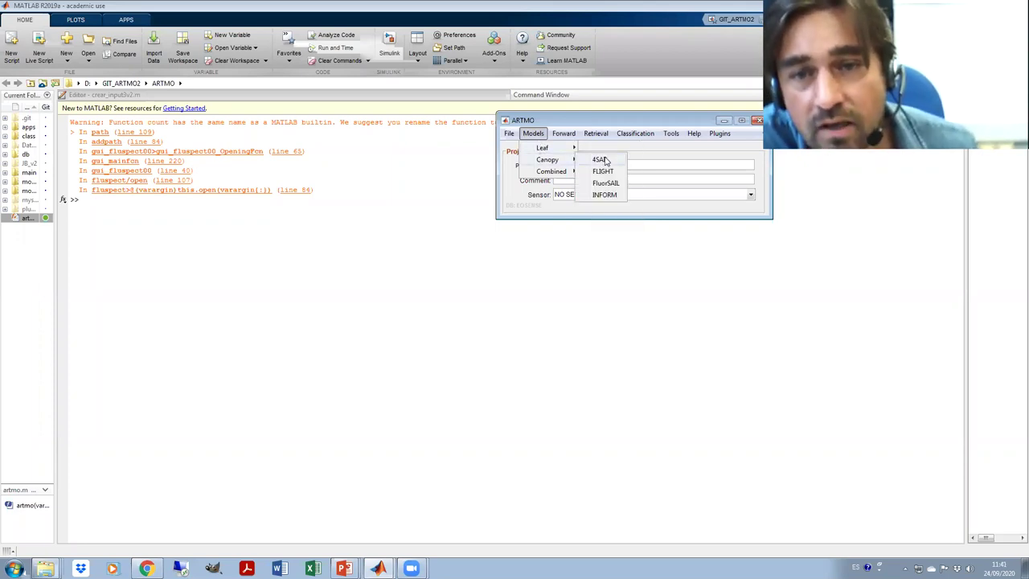
left_click(603, 160)
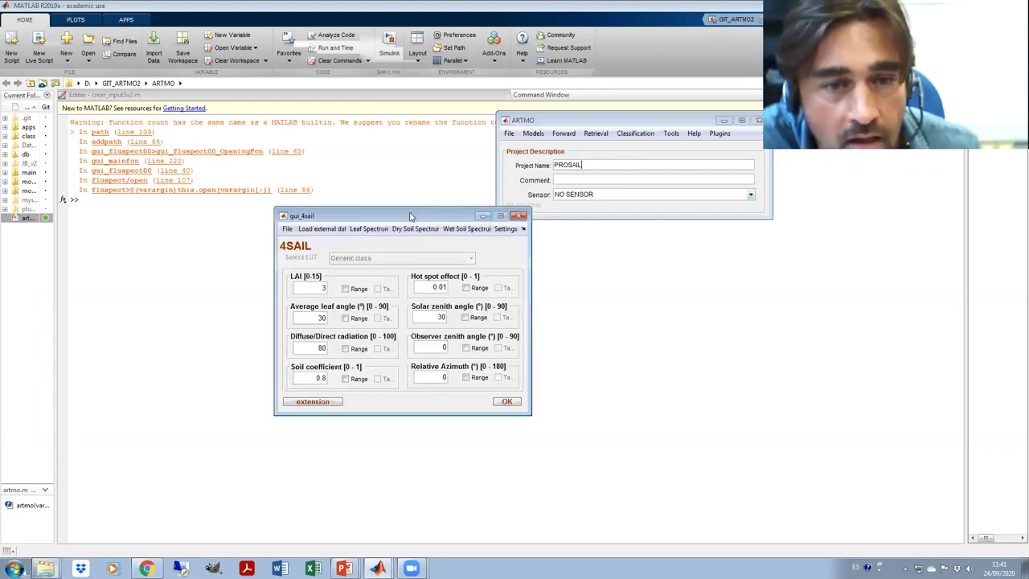
Give 4SAIL's LAI a range with a maximum of 8, defined by 2 samples, and accept the canopy model inputs.
left_click_drag(410, 216, 396, 251)
left_click(331, 325)
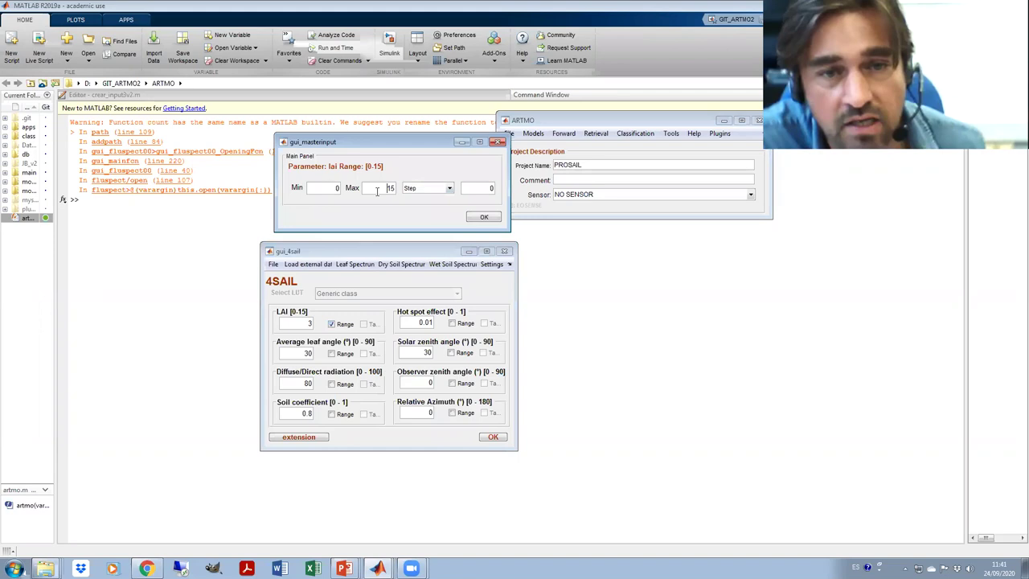
type("8")
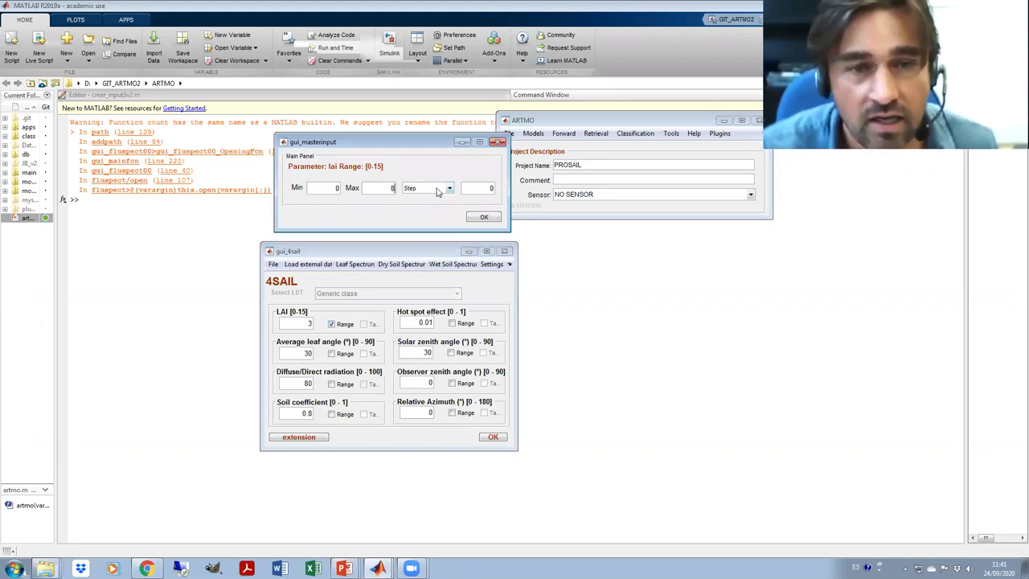
left_click(440, 192)
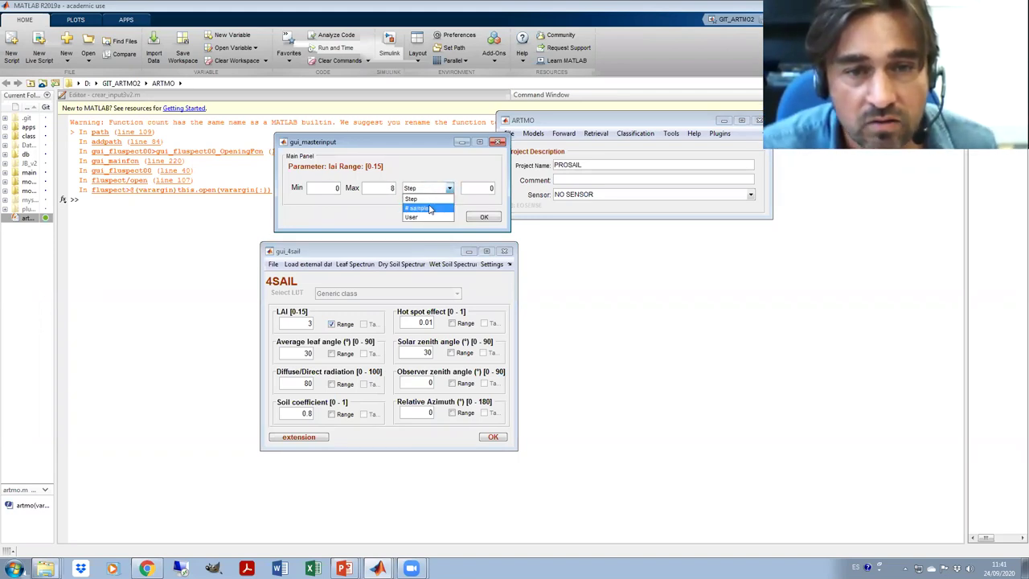
left_click(430, 209)
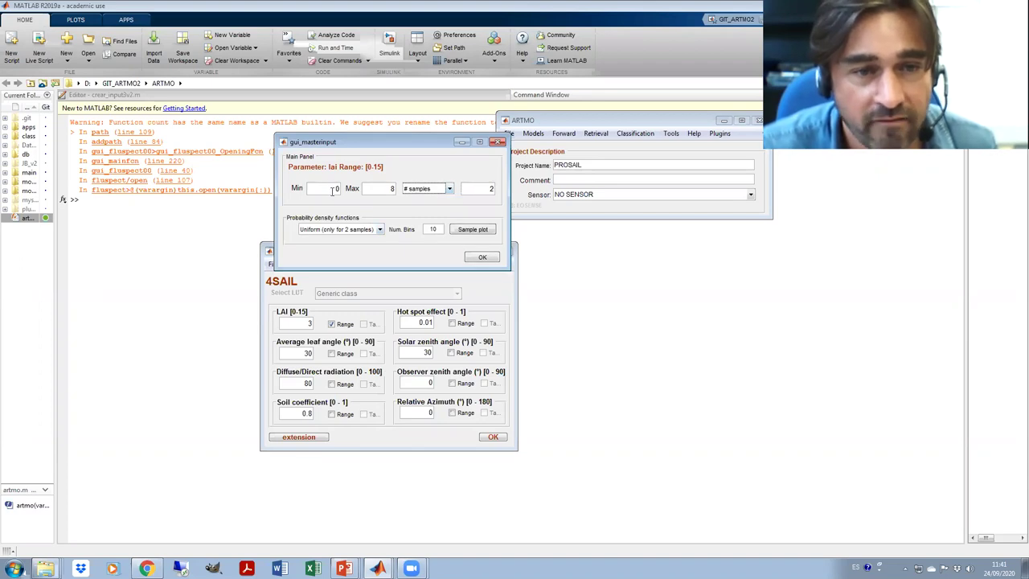
left_click(487, 258)
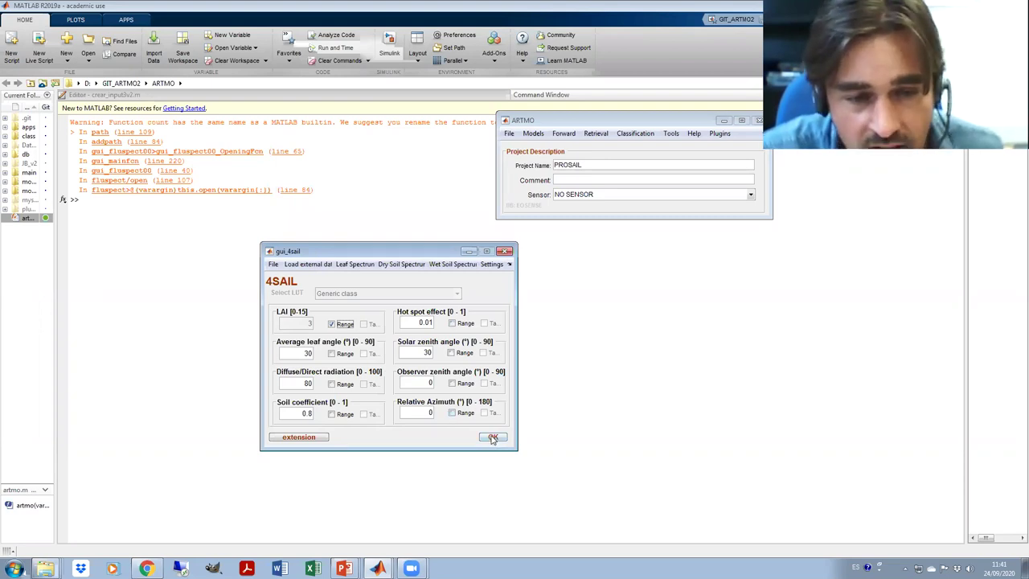
left_click(492, 438)
Add the Prospect 4 leaf model with chlorophyll (Cab) varied over a range defined by number of samples, and accept its inputs.
left_click(563, 134)
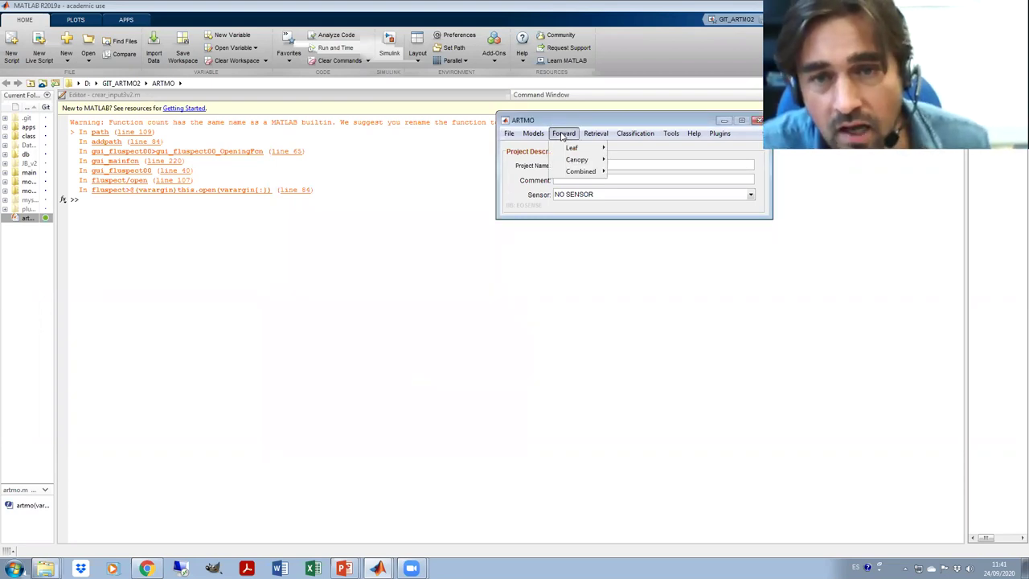
mouse_move(580, 164)
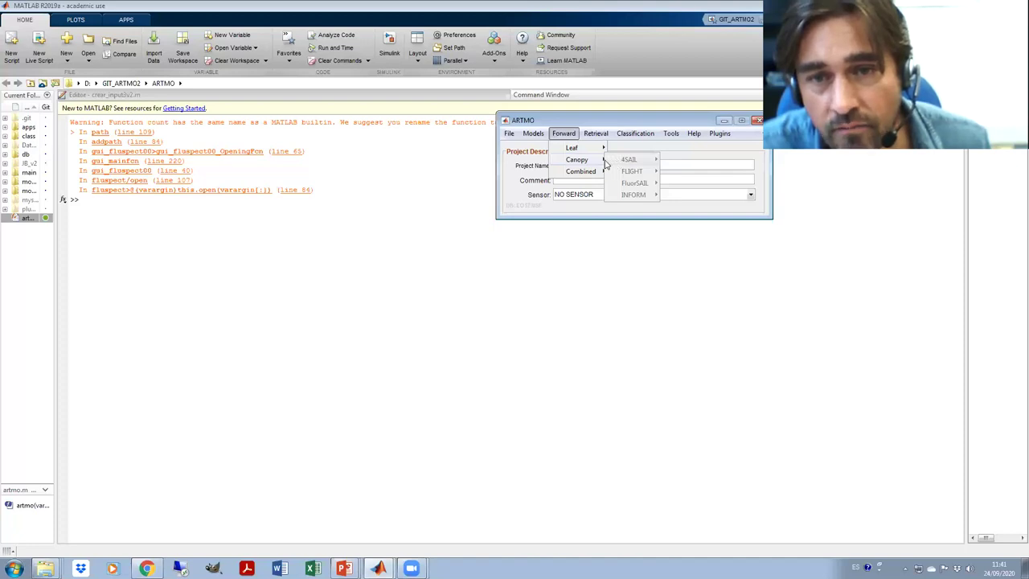
mouse_move(533, 133)
mouse_move(563, 147)
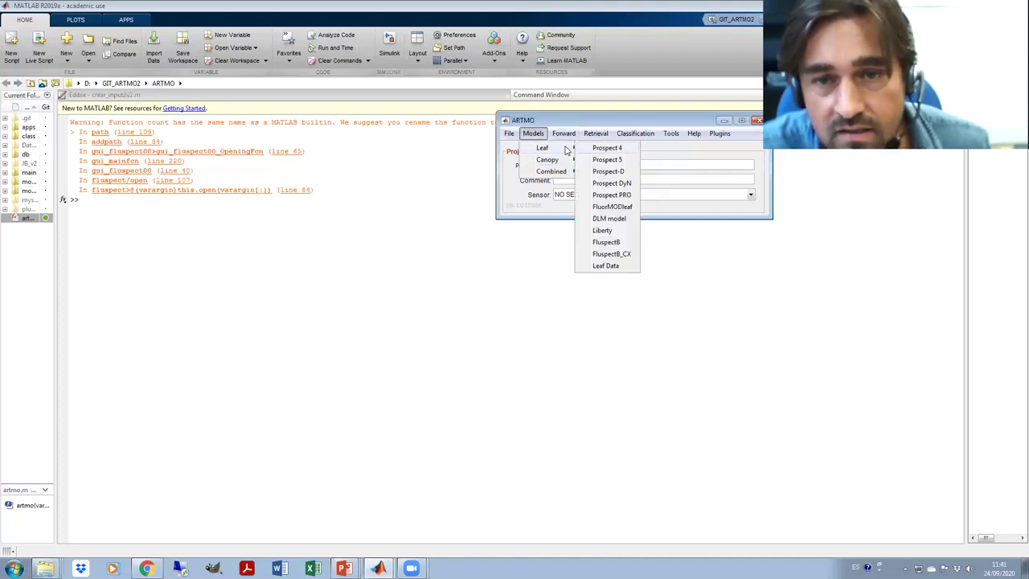
left_click(606, 148)
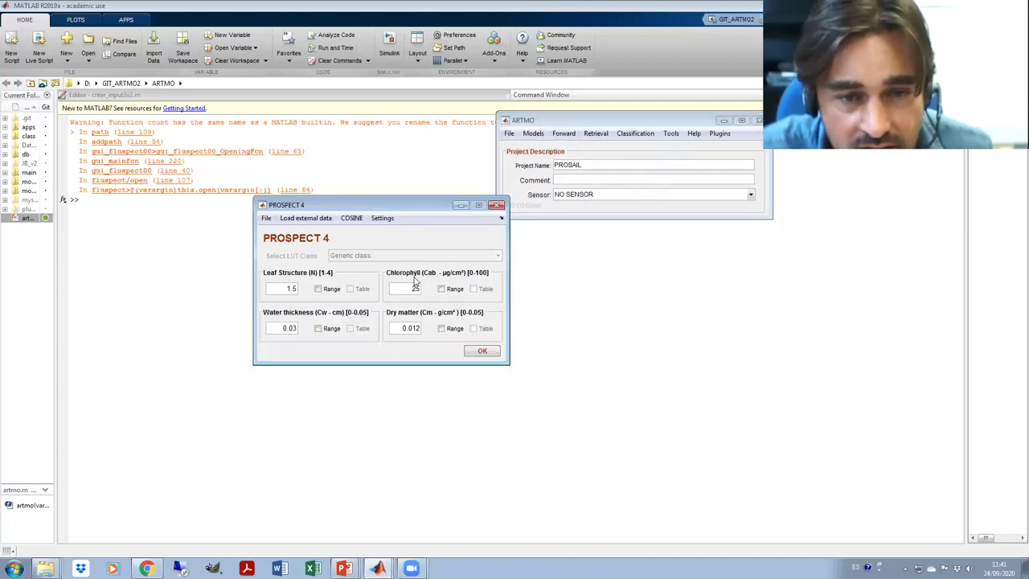
left_click(440, 289)
left_click(424, 190)
left_click(424, 207)
left_click(483, 259)
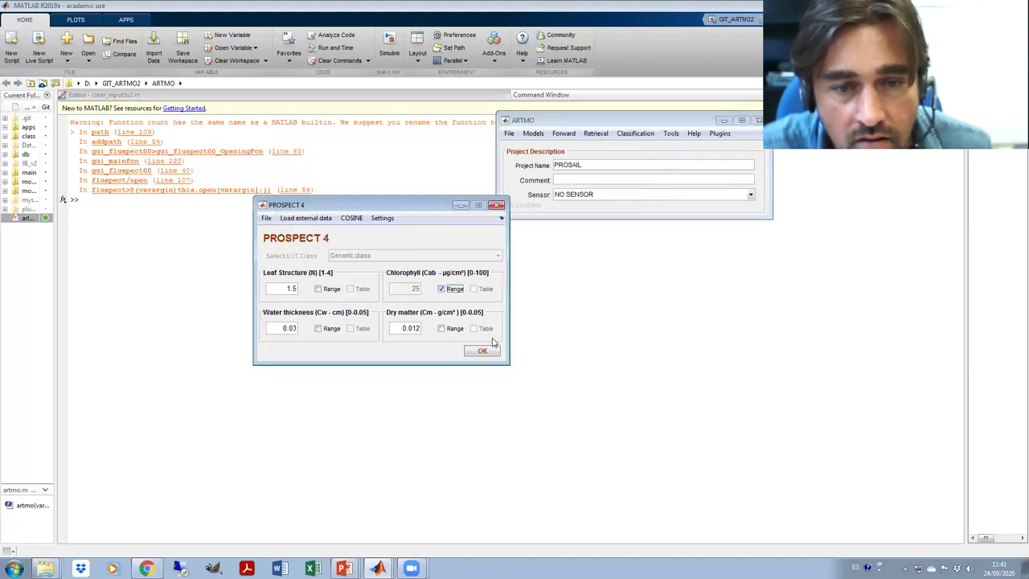
left_click(483, 351)
Run the coupled Prospect 4 - 4SAIL forward simulation using Latin Hypercube Sampling with a subset of 100.
left_click(564, 133)
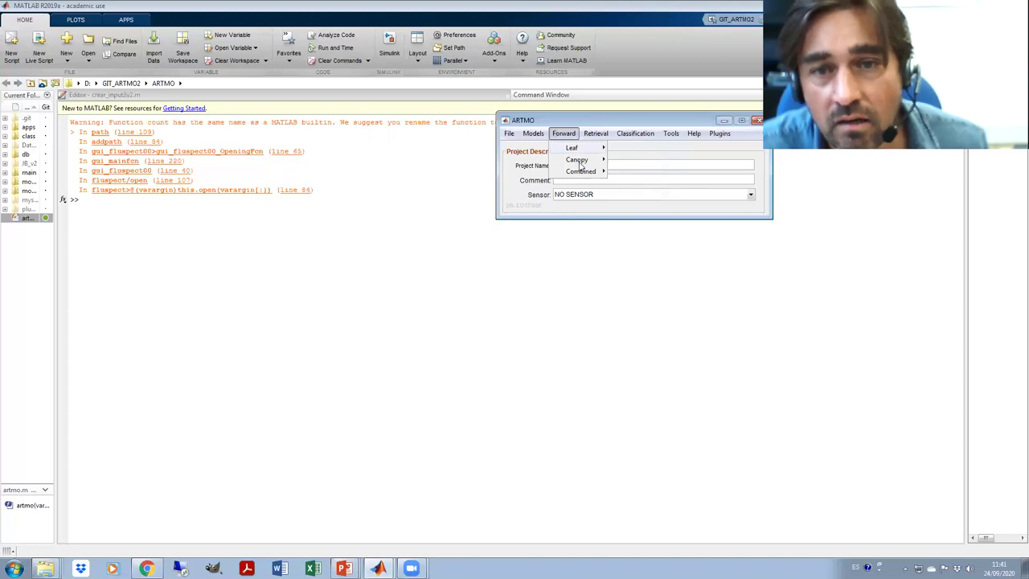
mouse_move(580, 165)
mouse_move(634, 164)
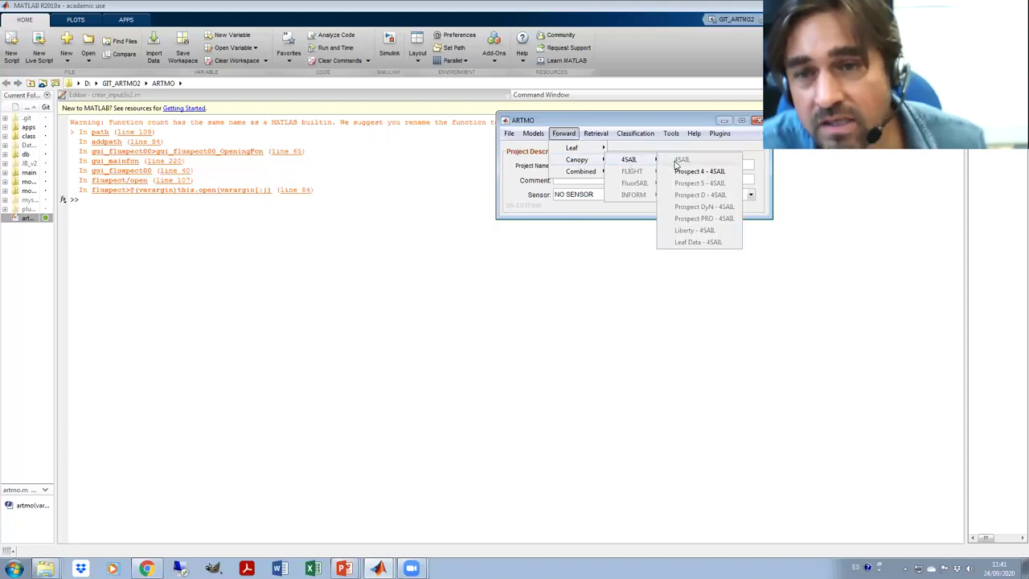
left_click(722, 174)
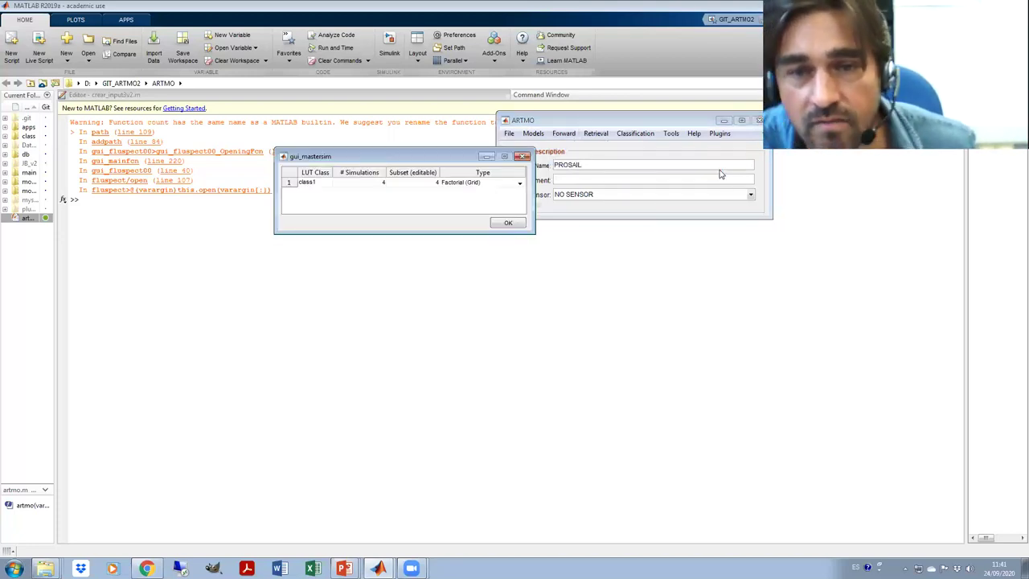
left_click(462, 185)
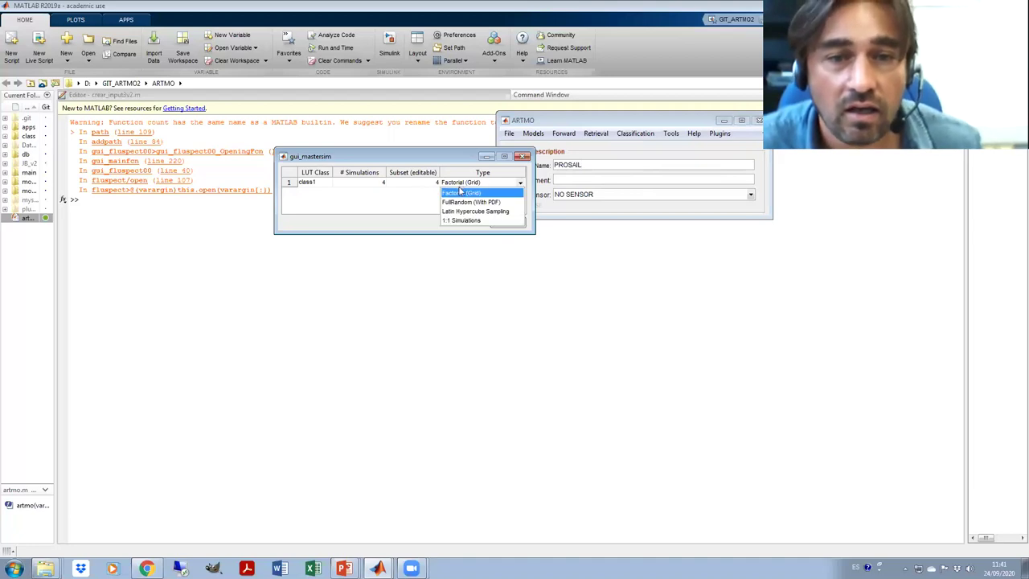
left_click(456, 215)
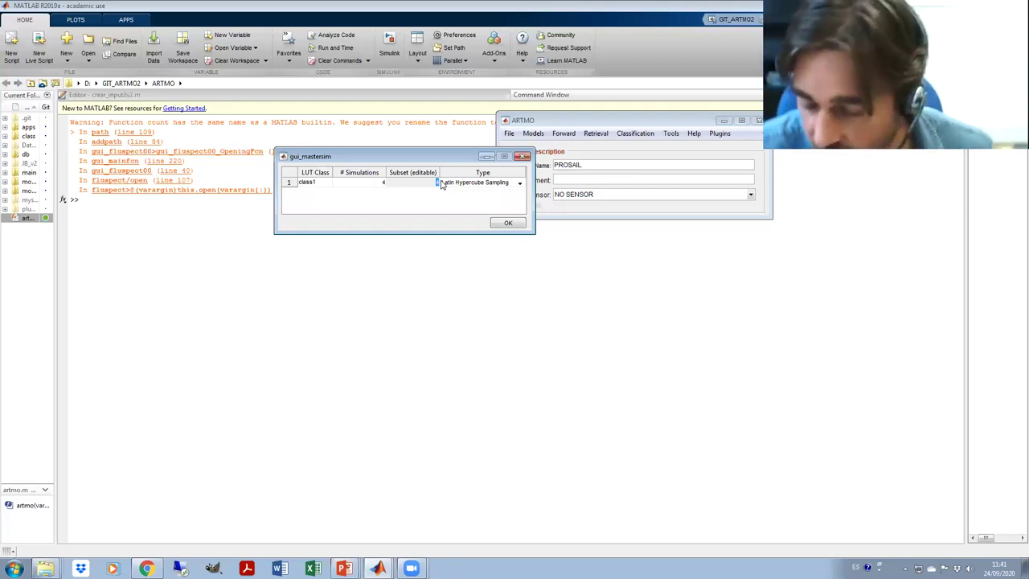
type("00")
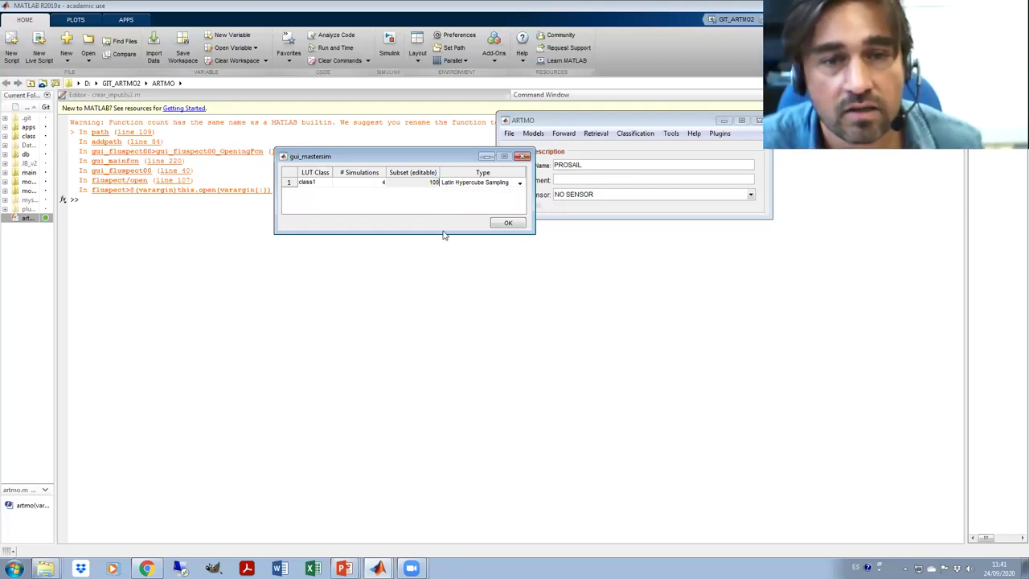
left_click(508, 223)
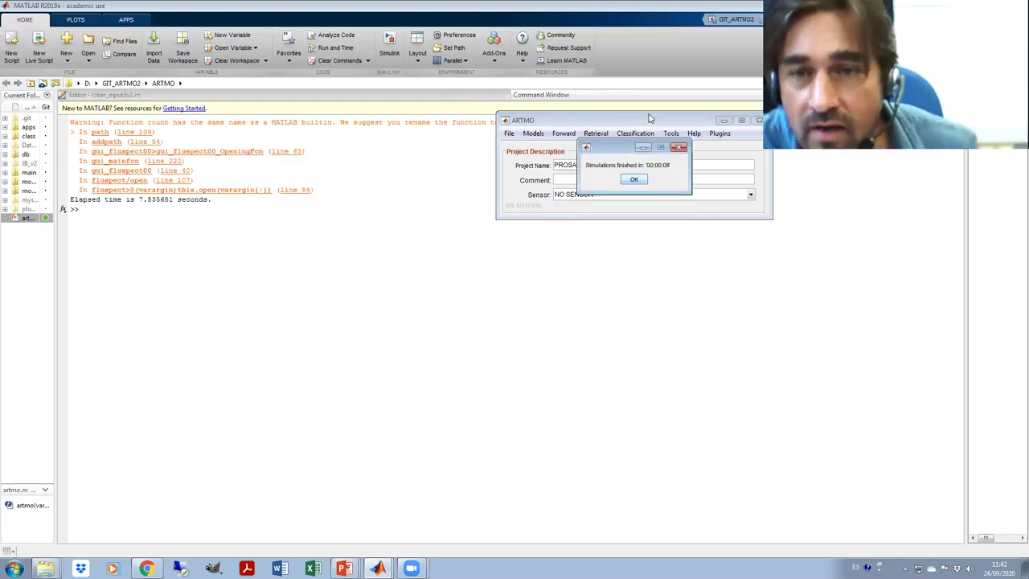
Open the Graphics Module and load the PROSAIL project's simulations.
left_click(671, 134)
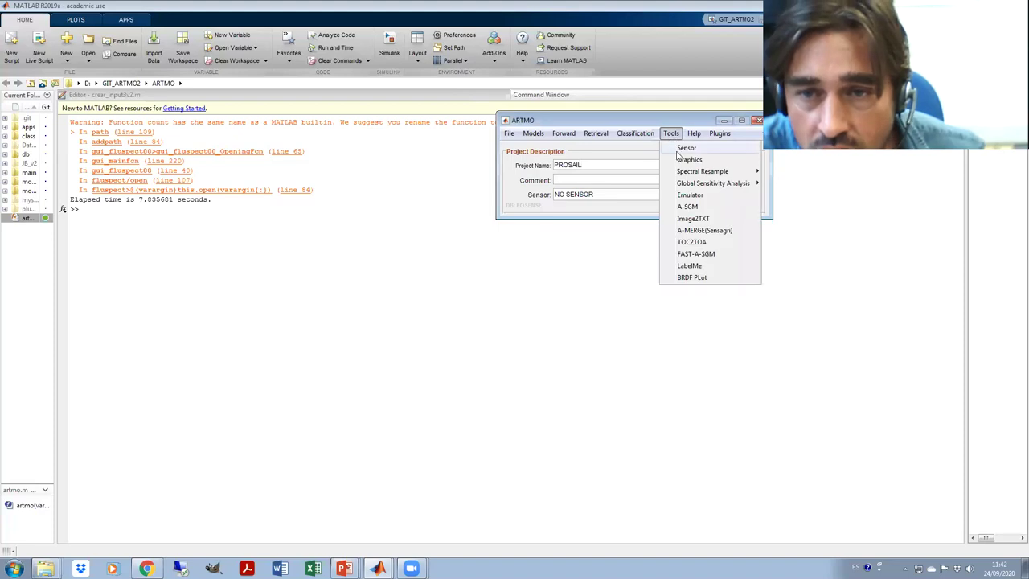
left_click(680, 159)
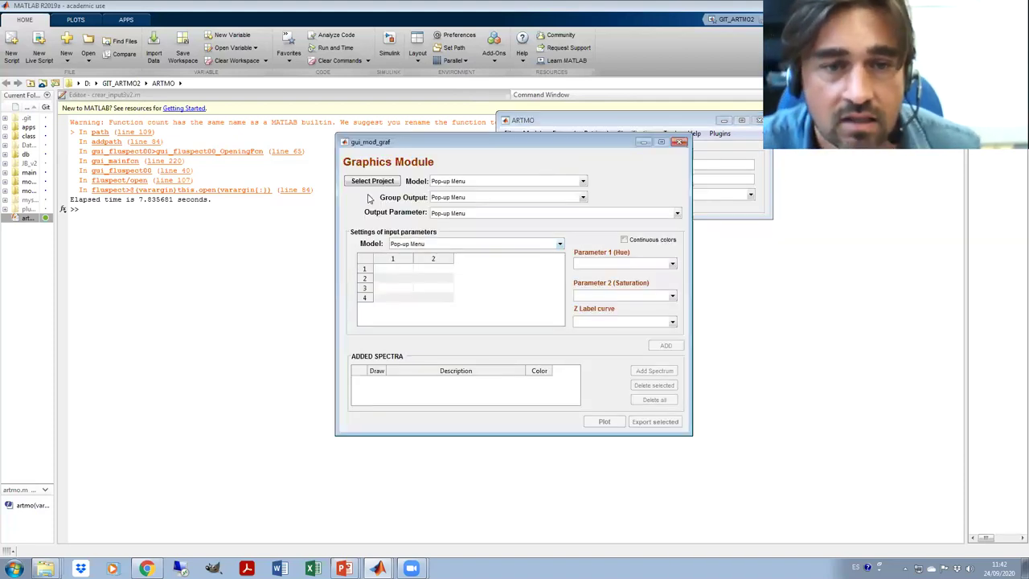
left_click(373, 181)
left_click(383, 286)
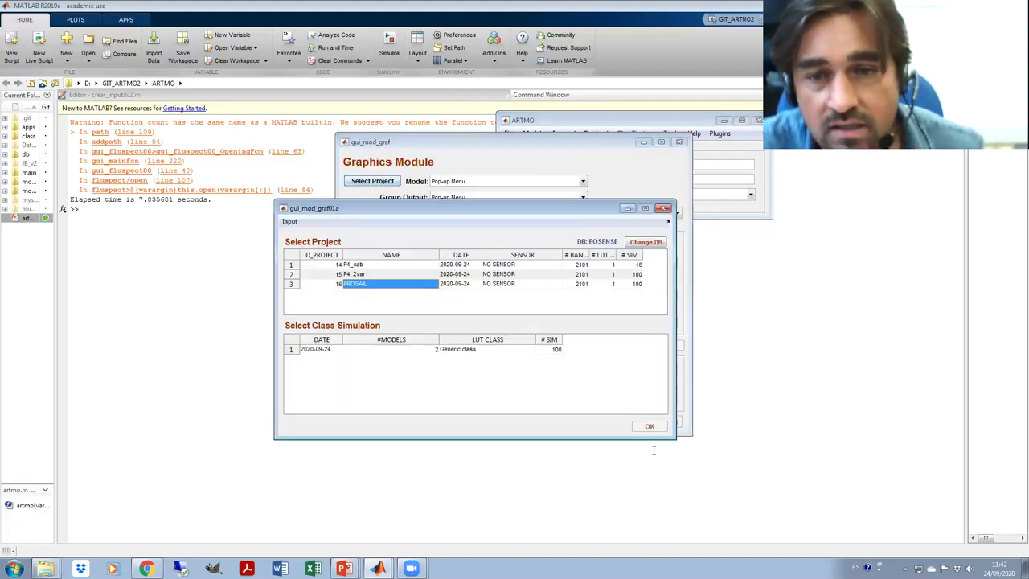
left_click(650, 427)
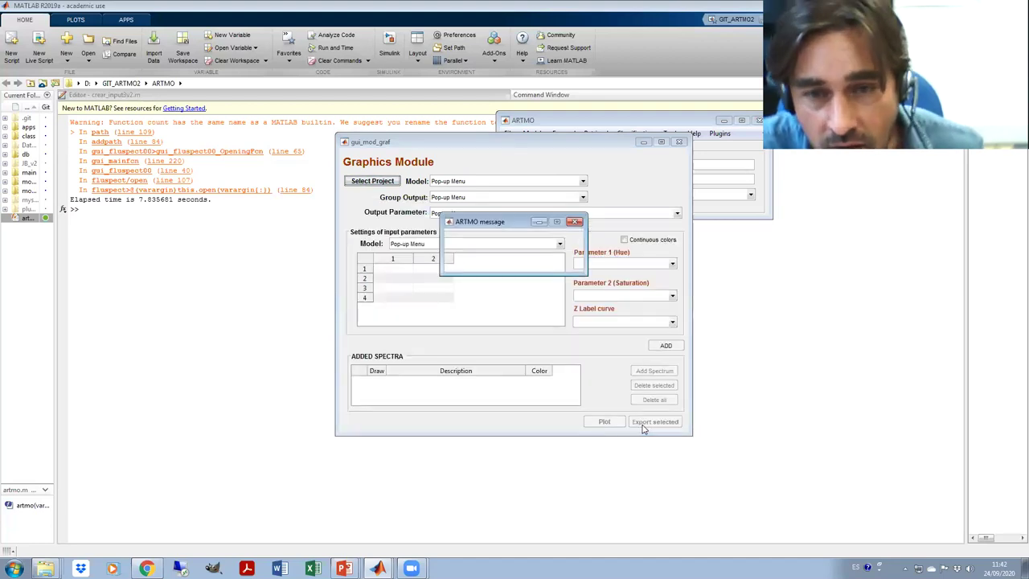
Choose 4SAIL as the model to plot, with the Canopy output group and Directional reflectance as output parameter.
left_click(460, 183)
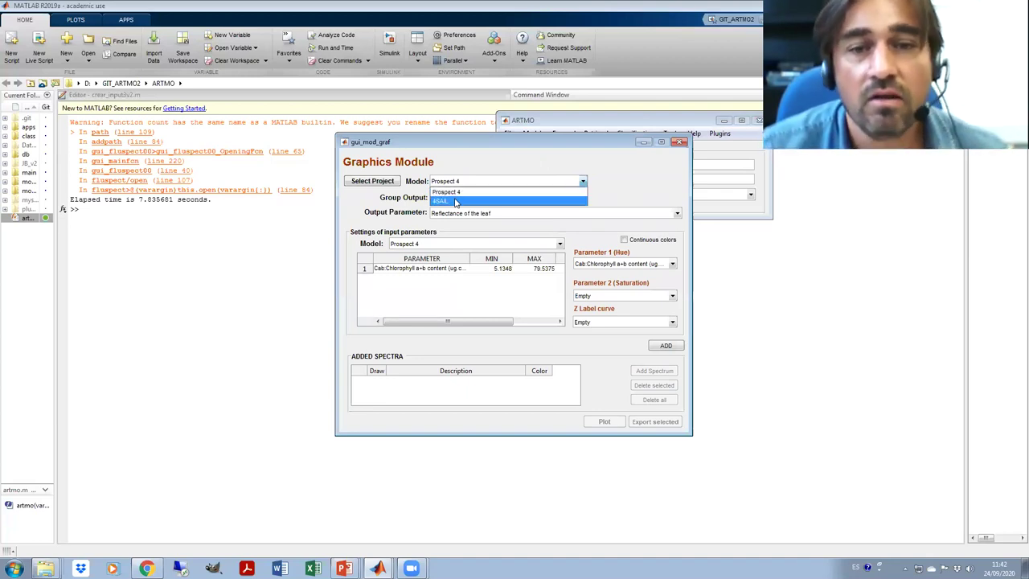
left_click(455, 202)
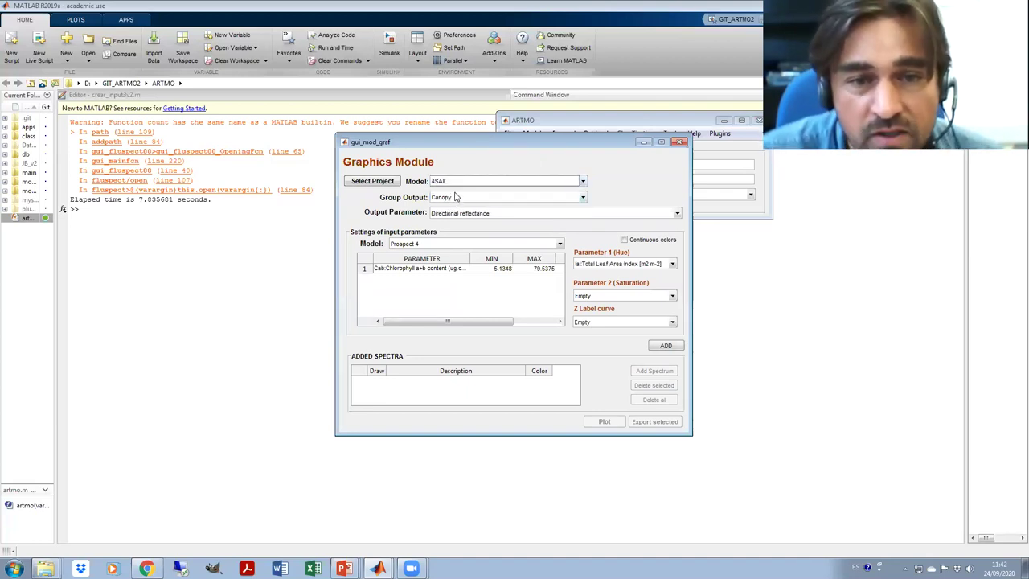
left_click(521, 199)
left_click(521, 207)
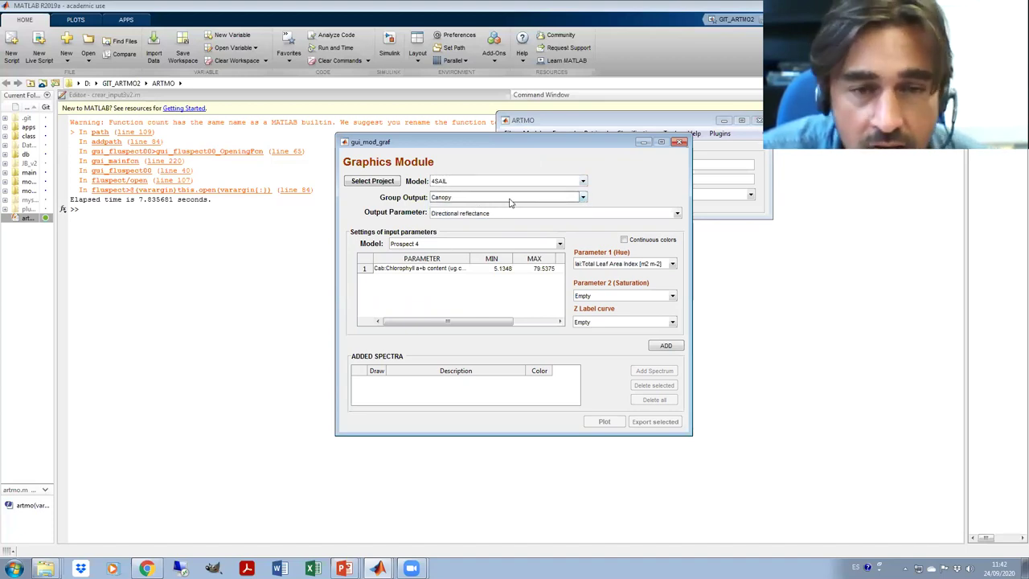
left_click(507, 214)
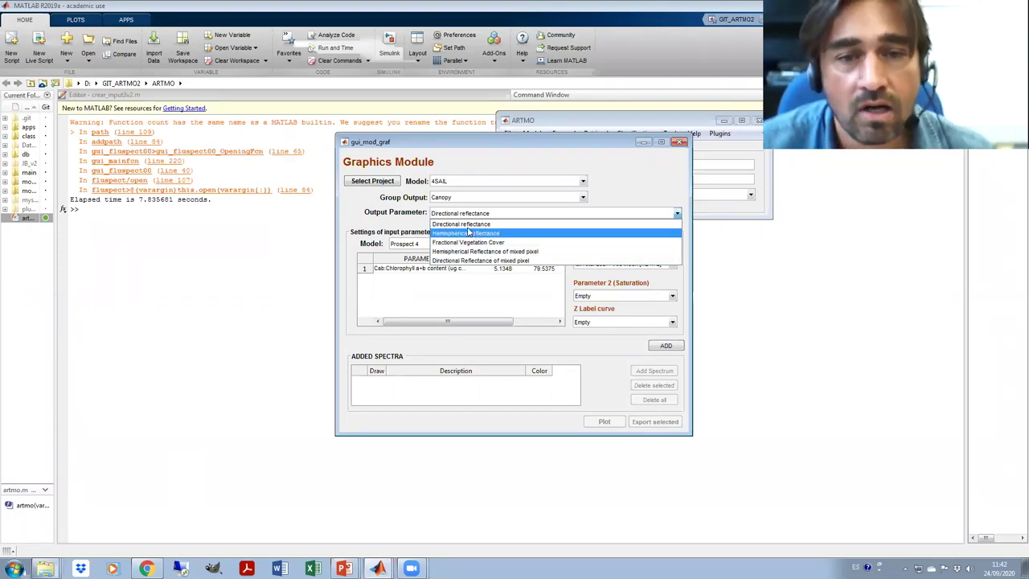
left_click(469, 224)
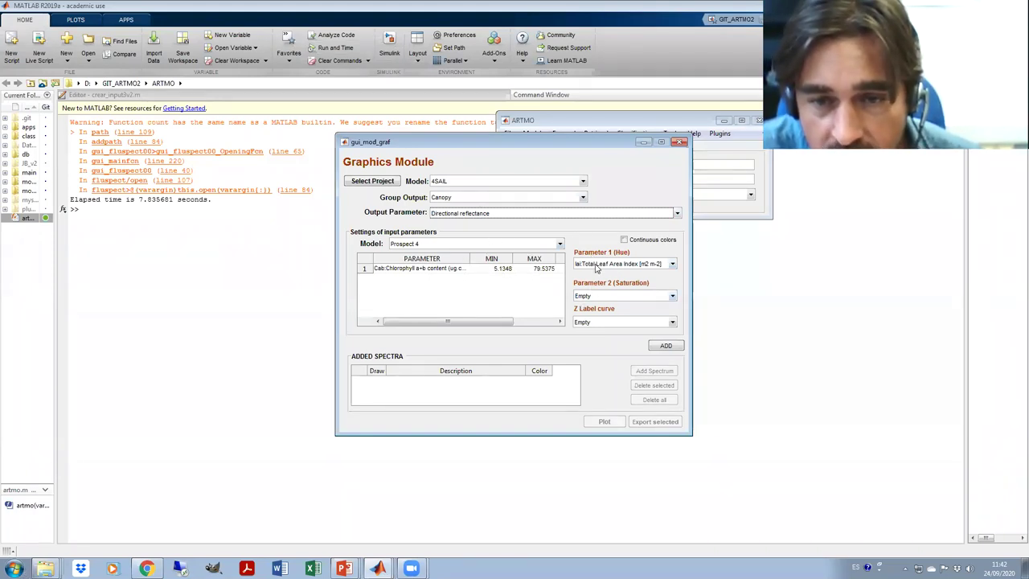
Add and plot the canopy spectra with chlorophyll a+b content as the saturation parameter, and enlarge the resulting figure.
left_click(605, 299)
left_click(635, 325)
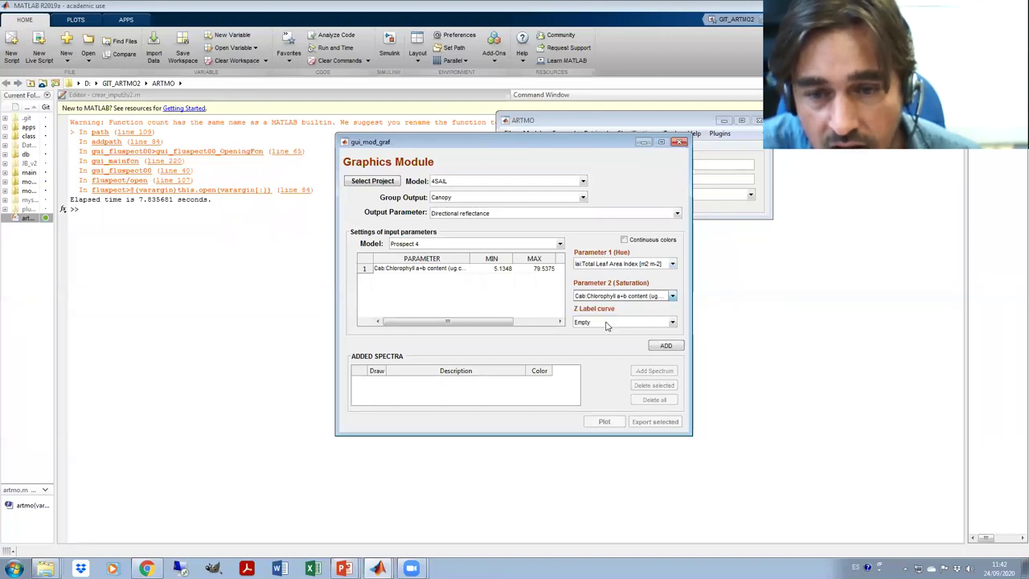
left_click(666, 348)
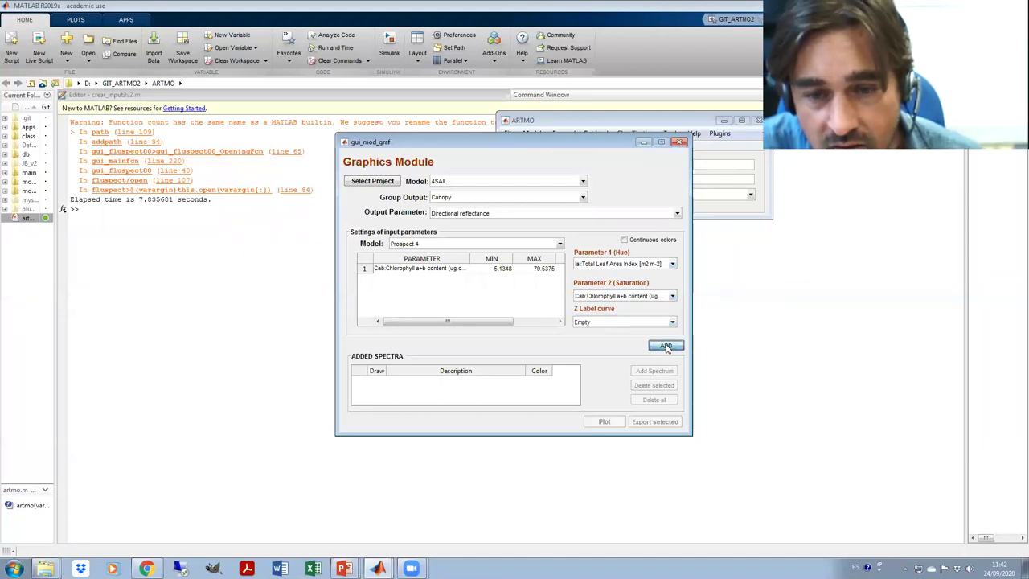
left_click(603, 421)
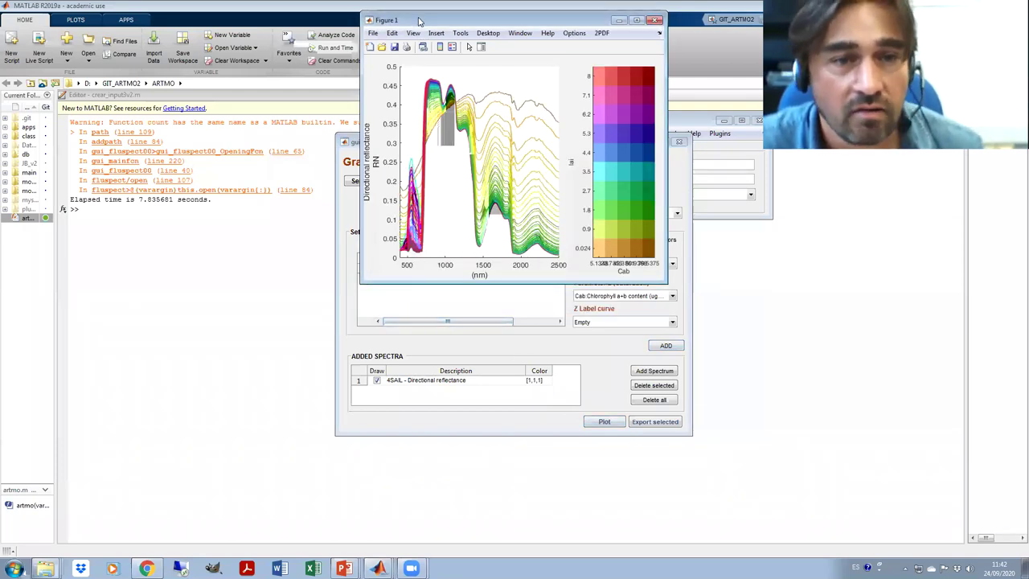
left_click_drag(418, 20, 142, 166)
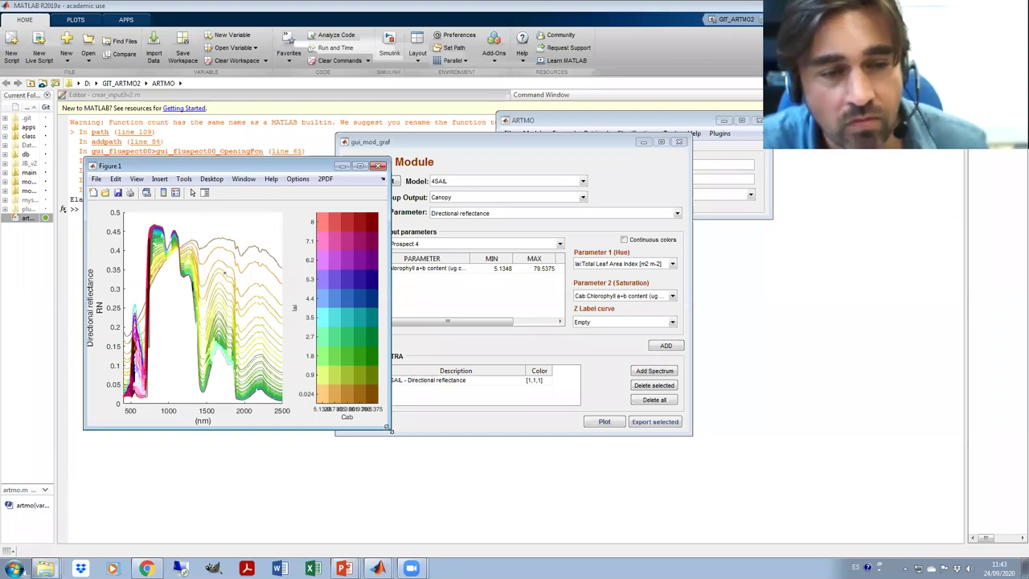
left_click_drag(392, 430, 633, 548)
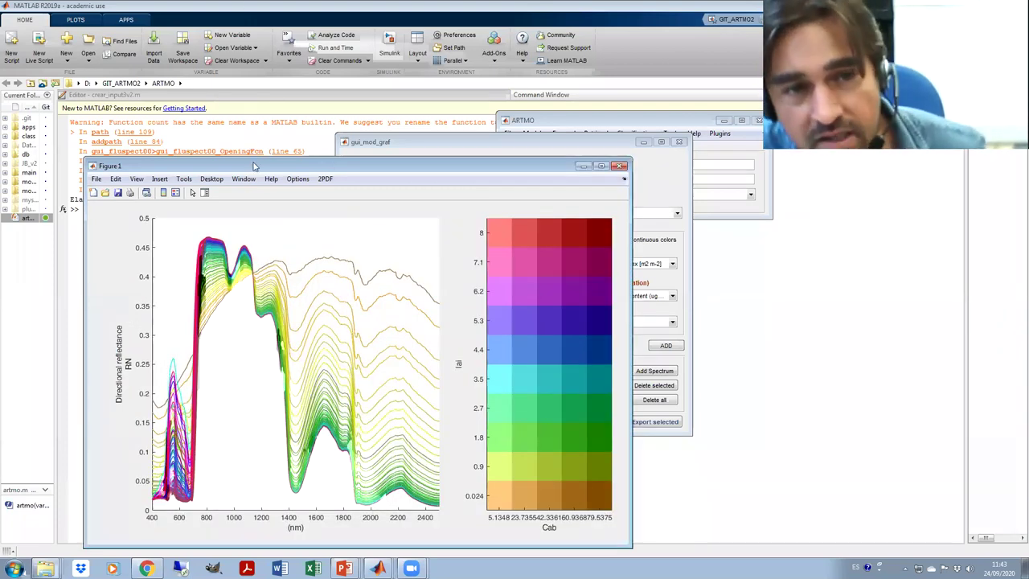
Examine the canopy directional reflectance spectra against leaf area index and chlorophyll content, and close the figure.
left_click_drag(255, 169, 231, 101)
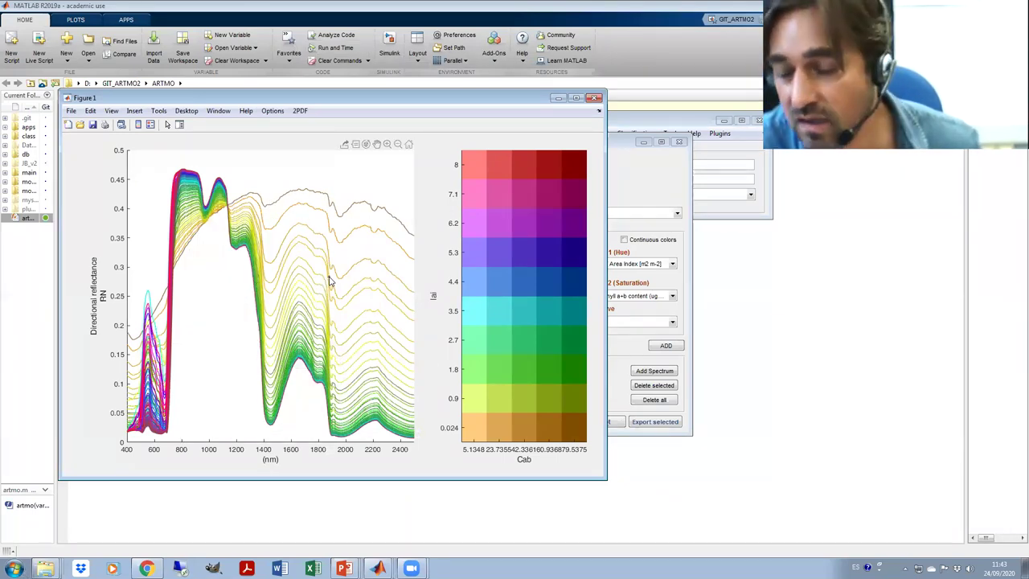
mouse_move(329, 281)
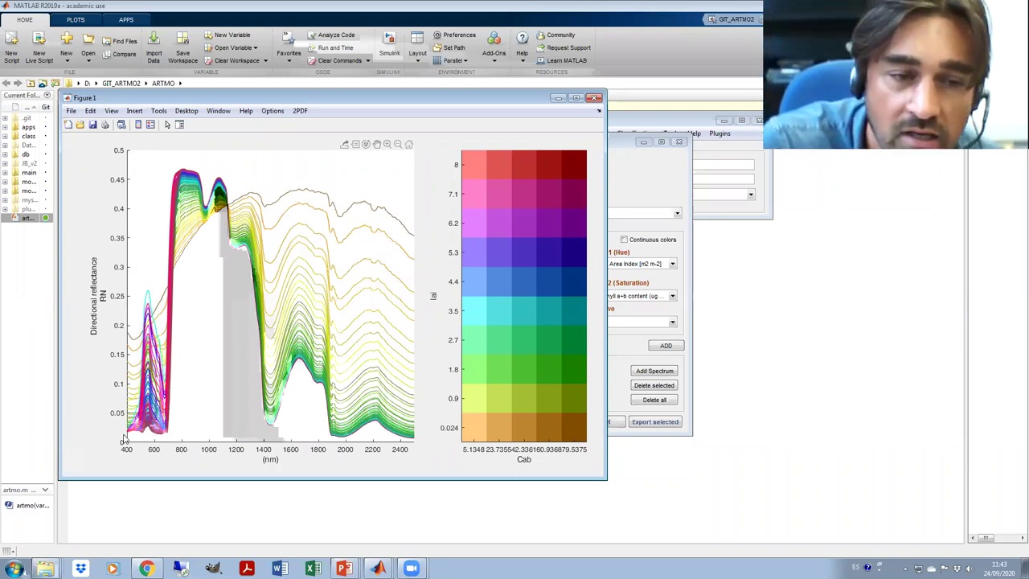
mouse_move(137, 432)
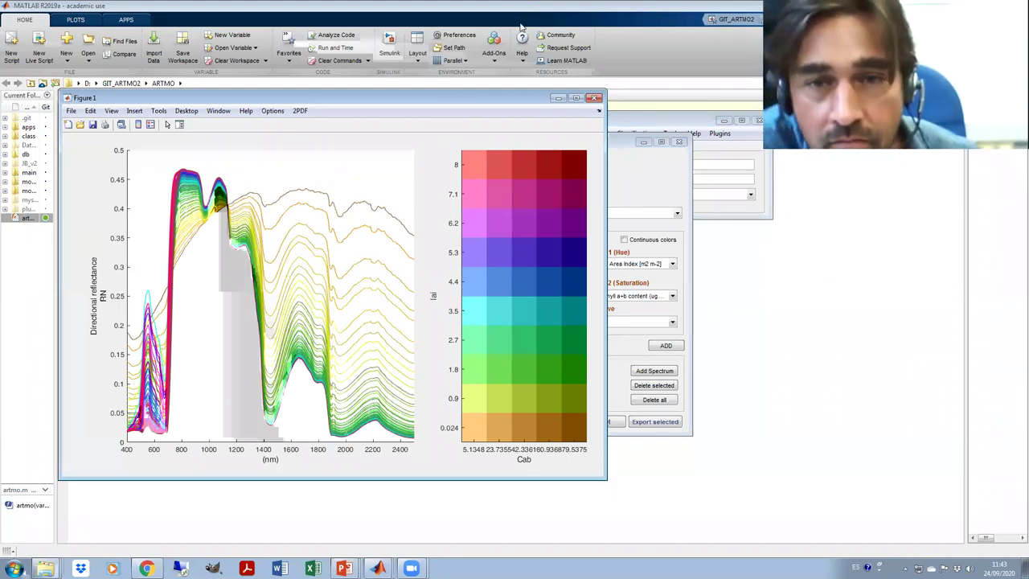
left_click(594, 97)
Export the added 4SAIL directional reflectance spectra as the text file Directional_reflectance in the Data_for_ARTMO folder.
left_click_drag(544, 143, 555, 130)
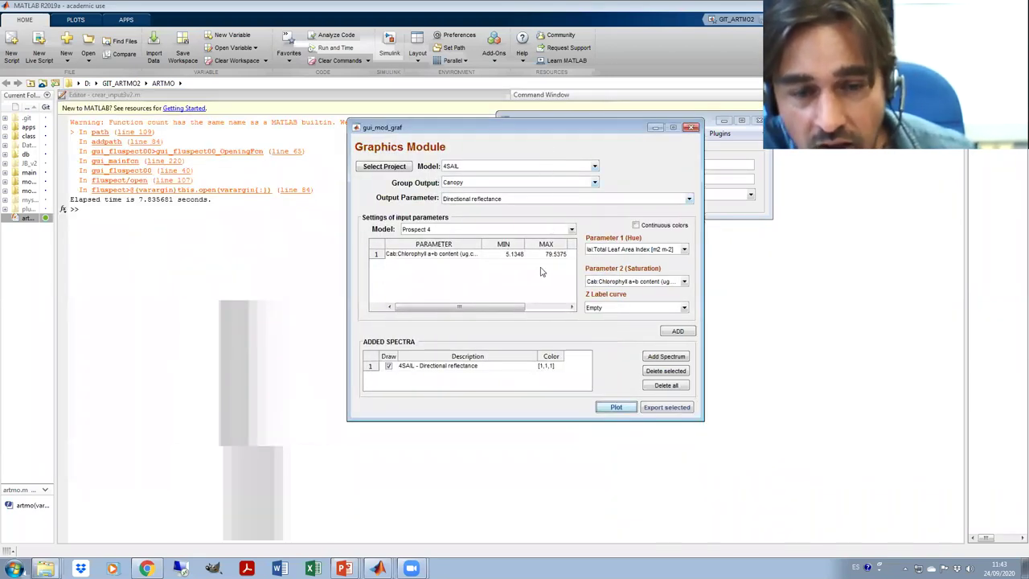
left_click(666, 331)
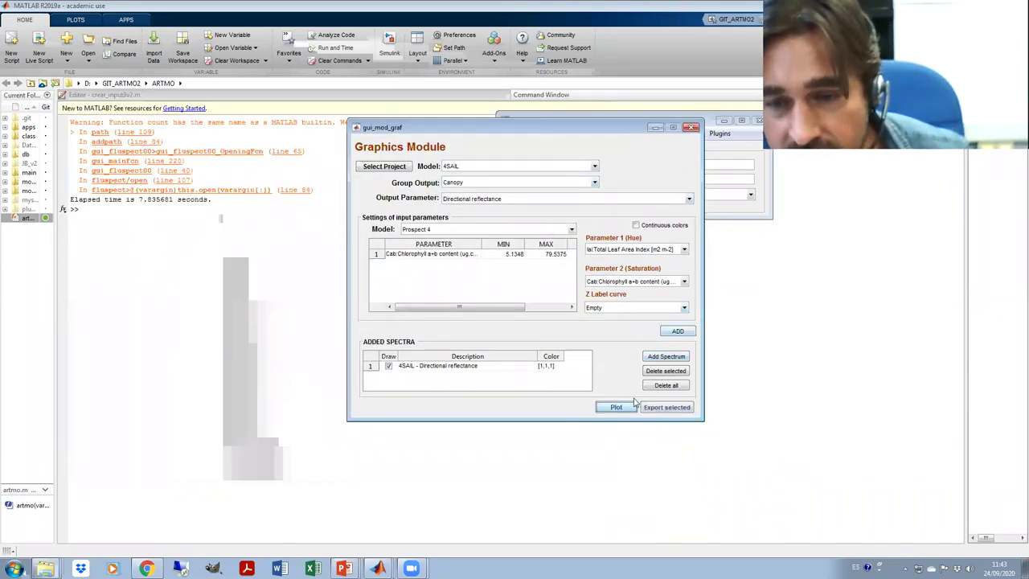
left_click(680, 410)
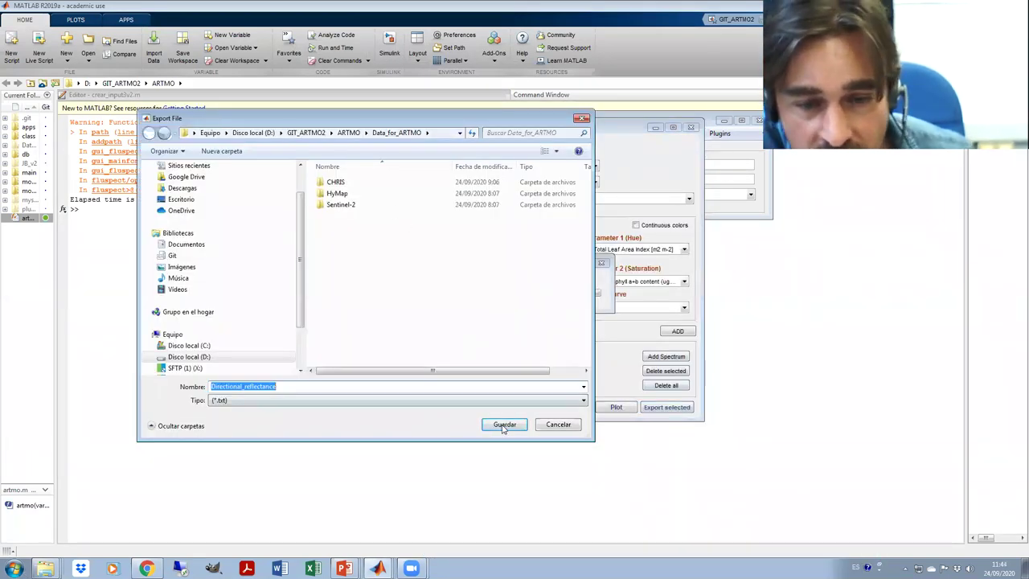
left_click(504, 424)
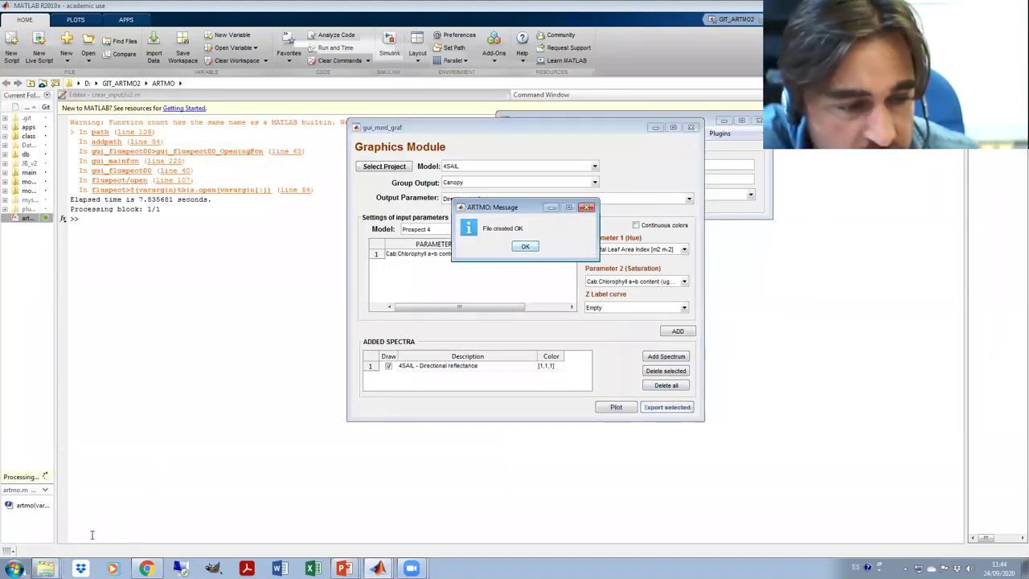
Open the exported Directional_reflectance file from the Data_for_ARTMO folder without word wrap, and open its Directional_reflectance_meta file.
right_click(45, 569)
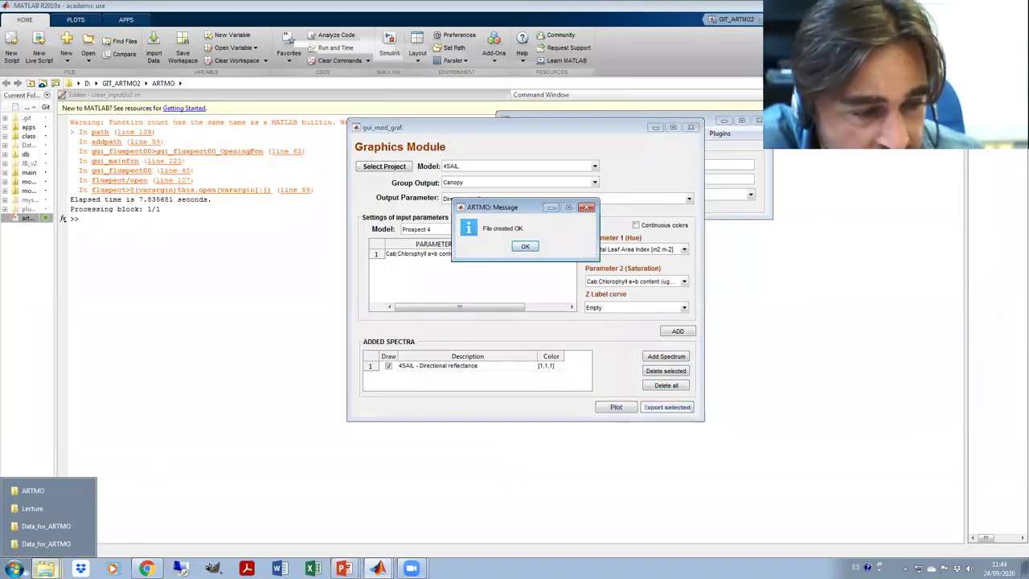
left_click(45, 526)
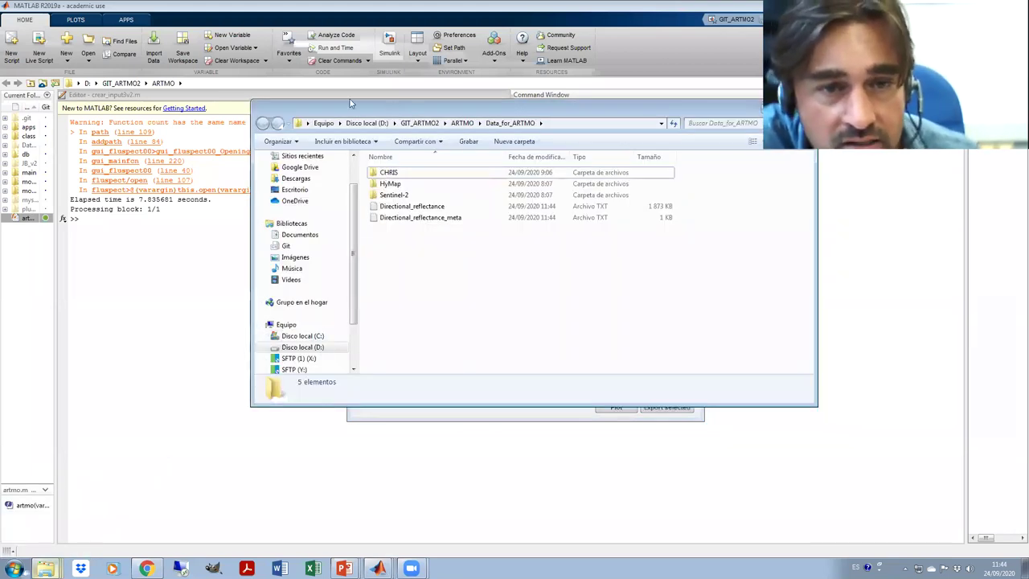
left_click(366, 202)
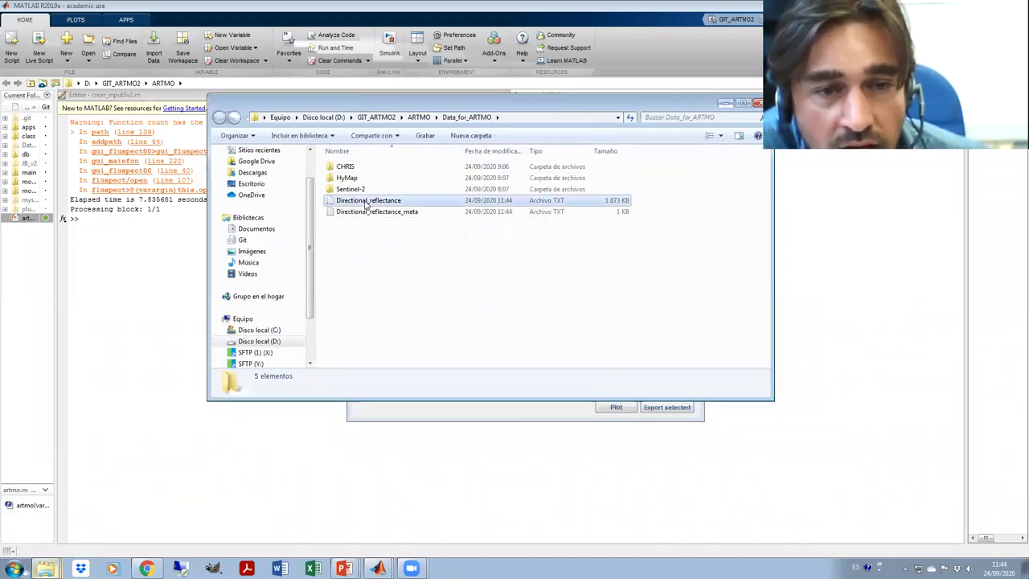
double_click(366, 203)
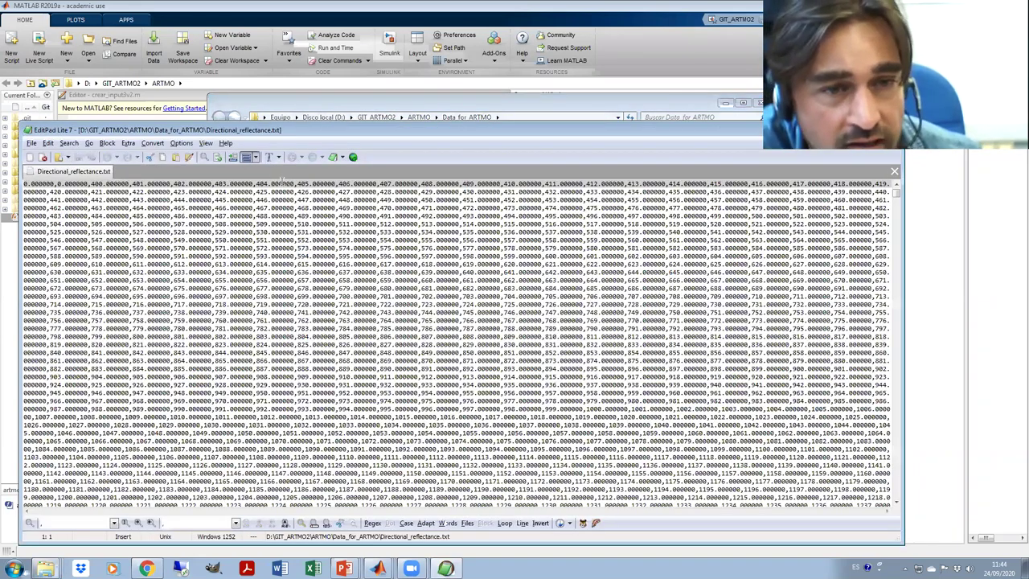
left_click(253, 160)
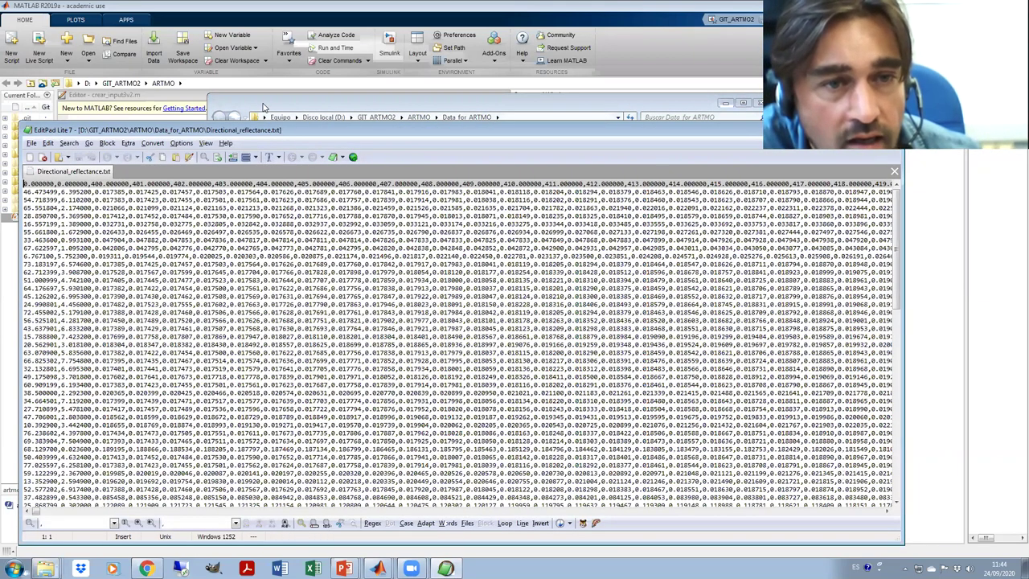
left_click(264, 113)
double_click(364, 212)
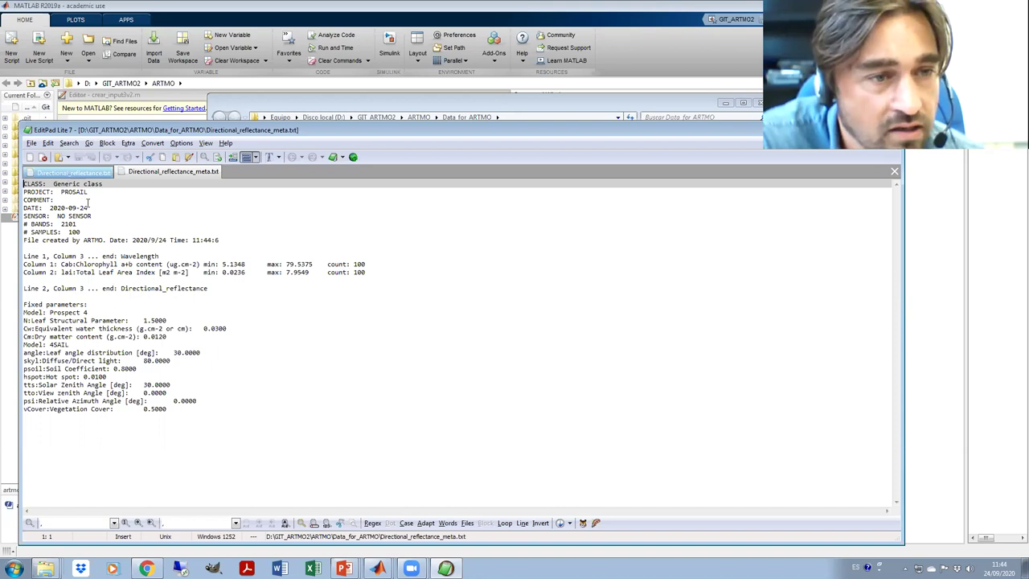
Inspect the wavelength row and the parameter and reflectance values of the first spectrum in Directional_reflectance.txt.
left_click(73, 172)
left_click_drag(132, 184, 409, 183)
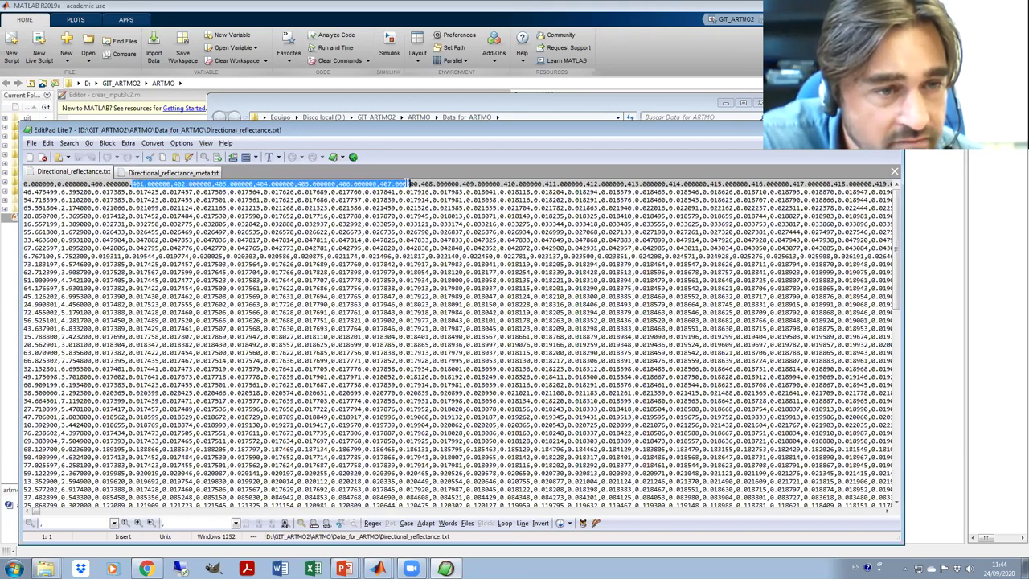
left_click_drag(132, 192, 524, 192)
left_click(61, 191)
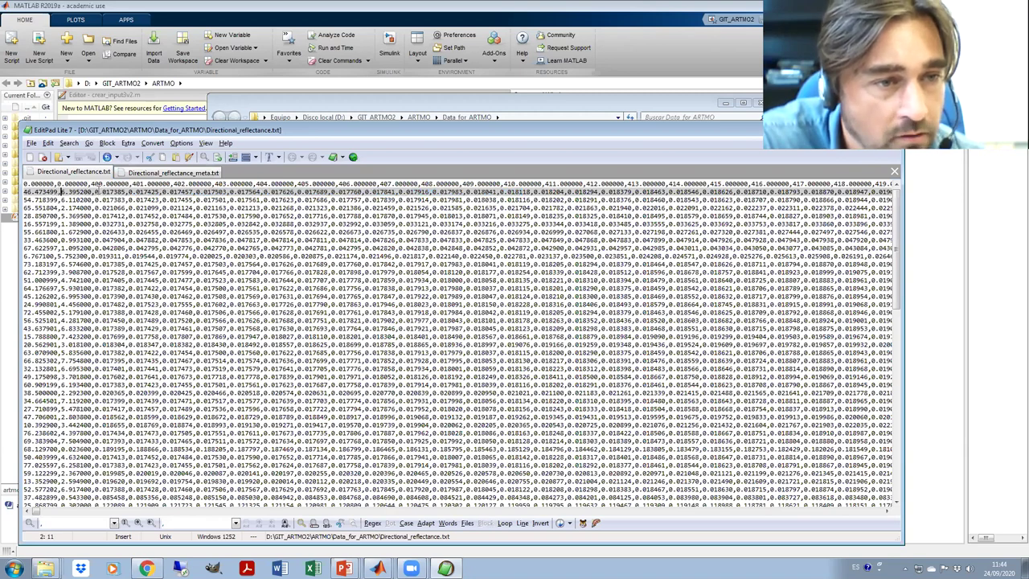
left_click_drag(95, 191, 127, 191)
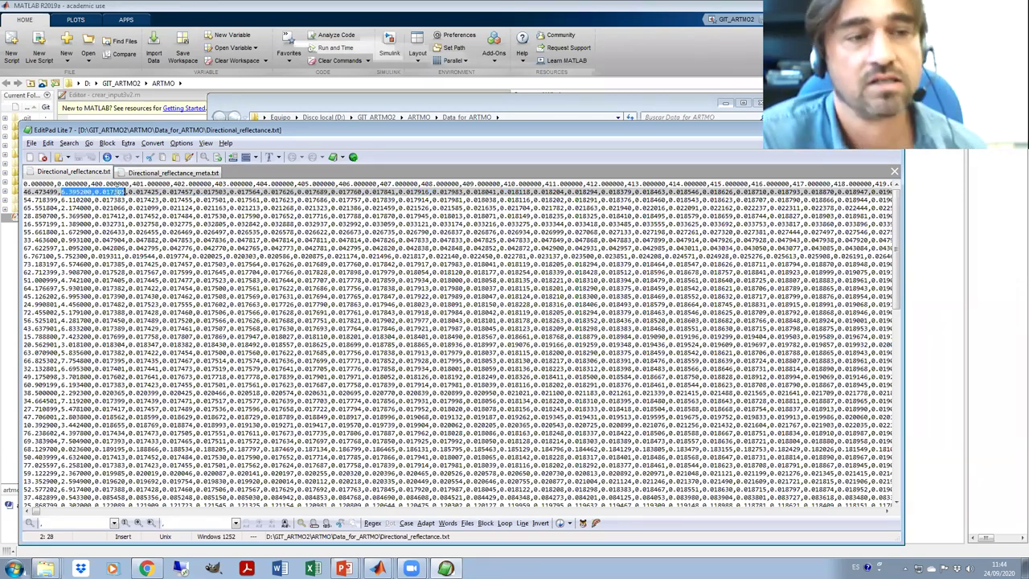
Close the text files and the data folder, dismiss the export message, and close the Graphics Module.
key("alt+F4")
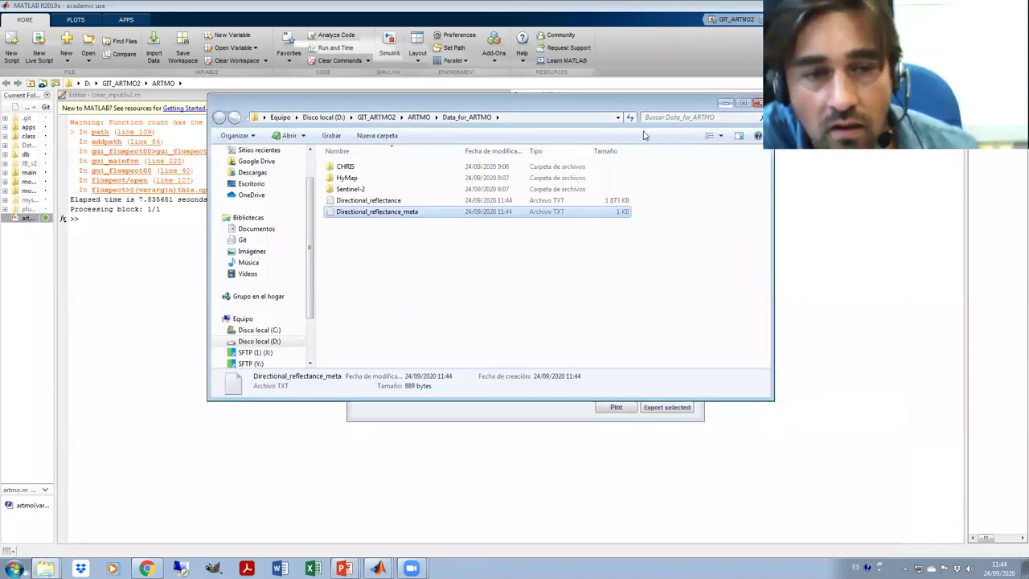
left_click(759, 103)
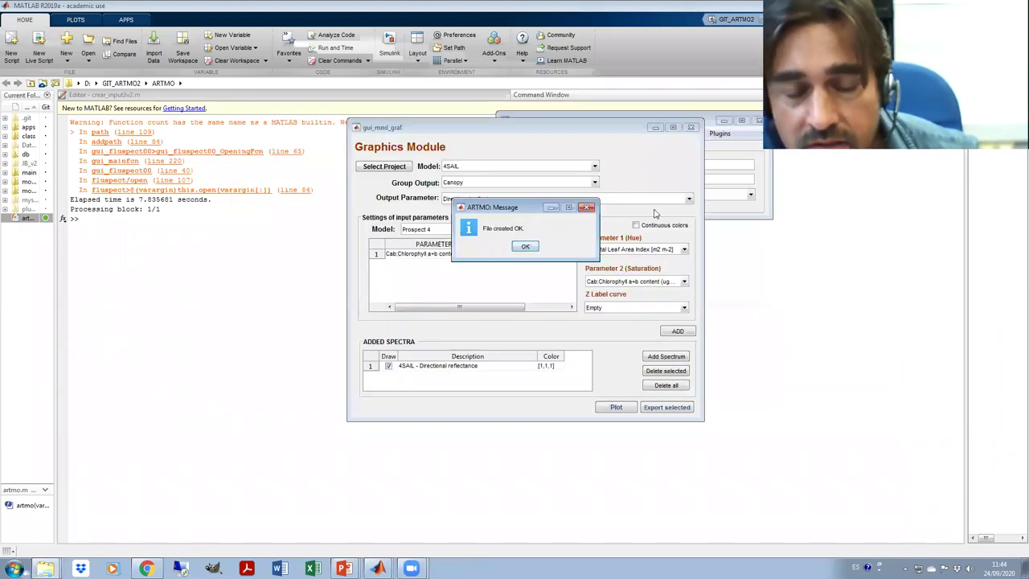
left_click(589, 207)
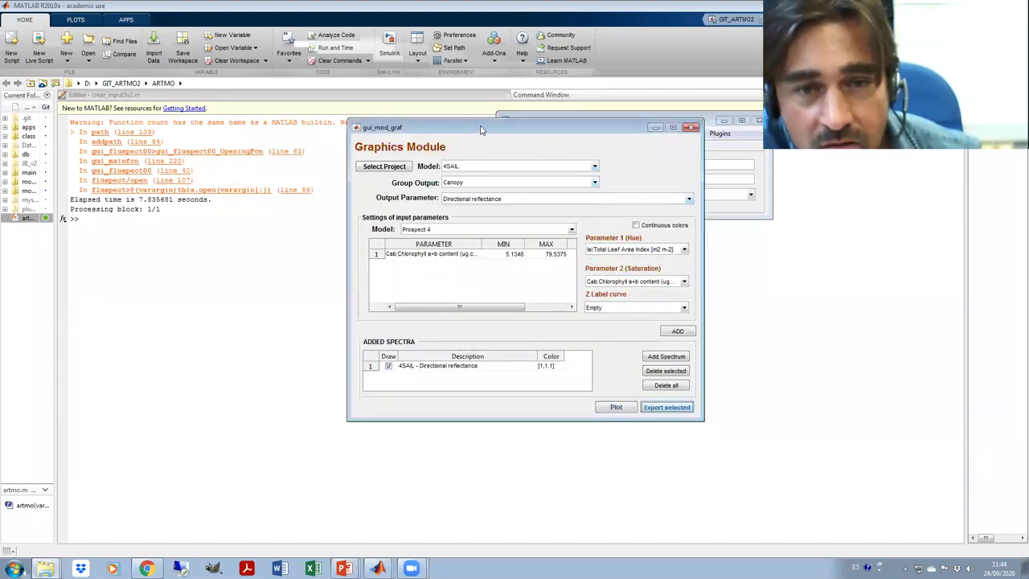
left_click_drag(483, 130, 470, 190)
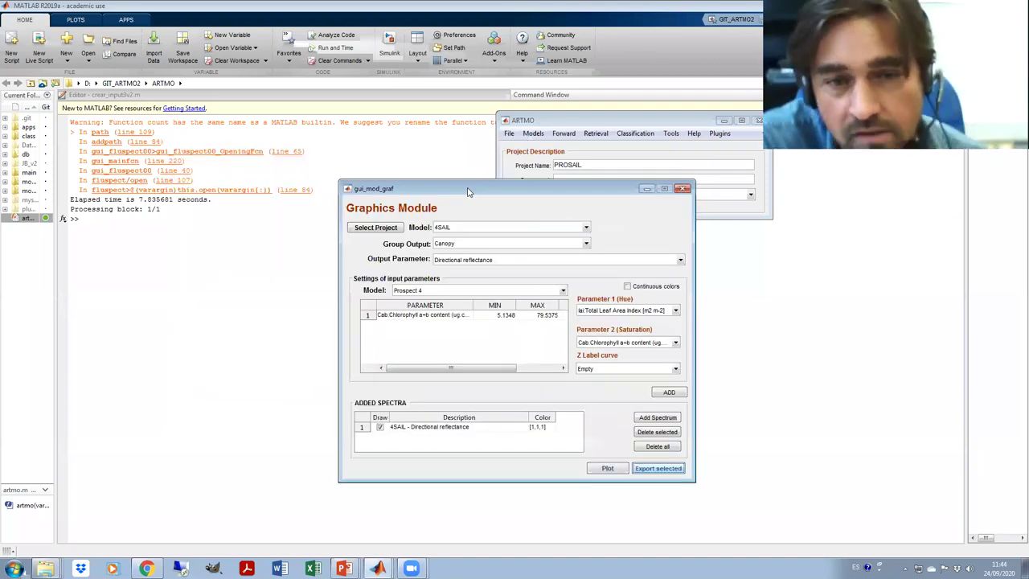
left_click(683, 188)
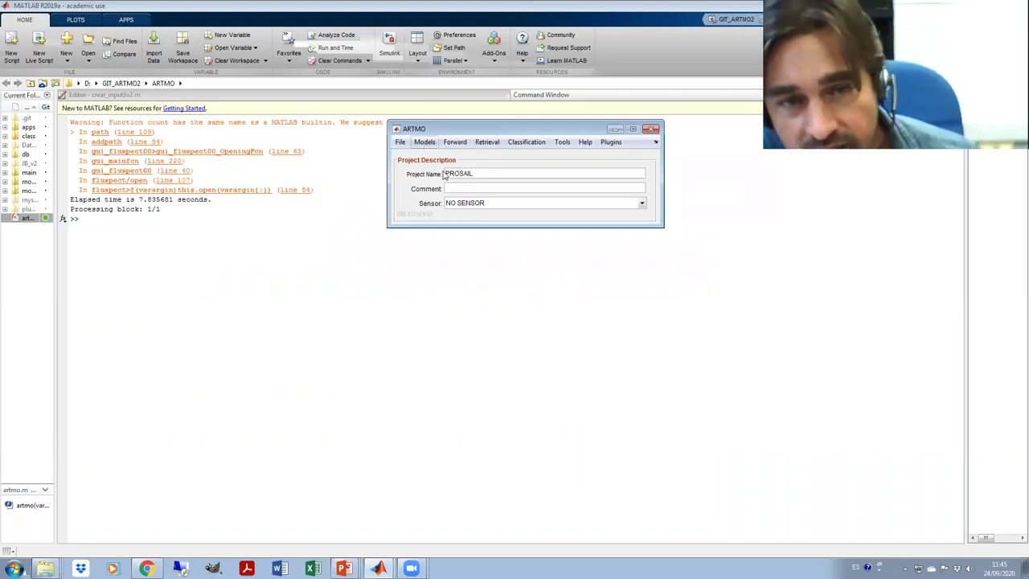
Start a new ARTMO project named PROSAIL_S2 with Sentinel-2 as the sensor.
left_click(400, 143)
mouse_move(413, 157)
left_click(493, 157)
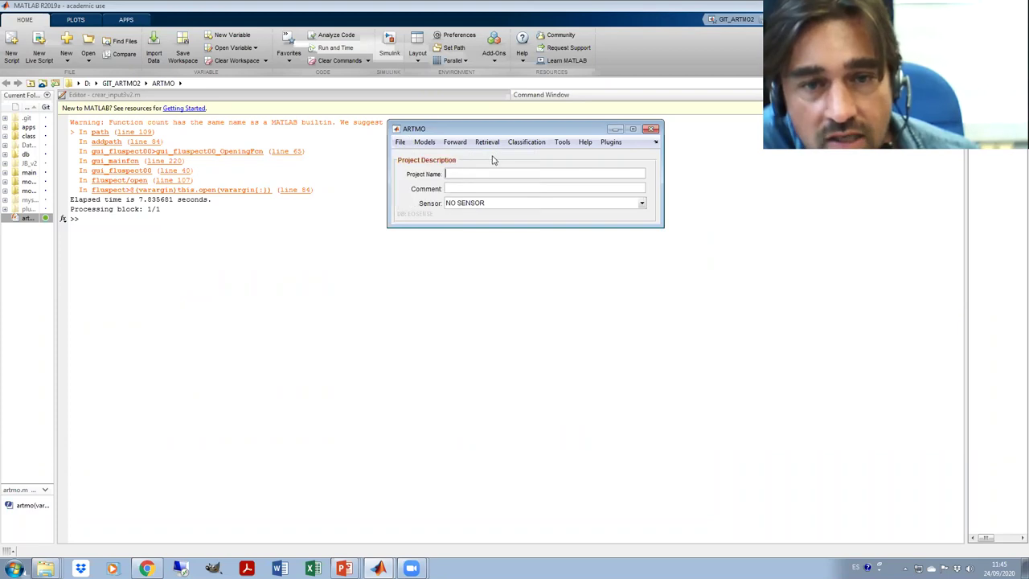
left_click(501, 206)
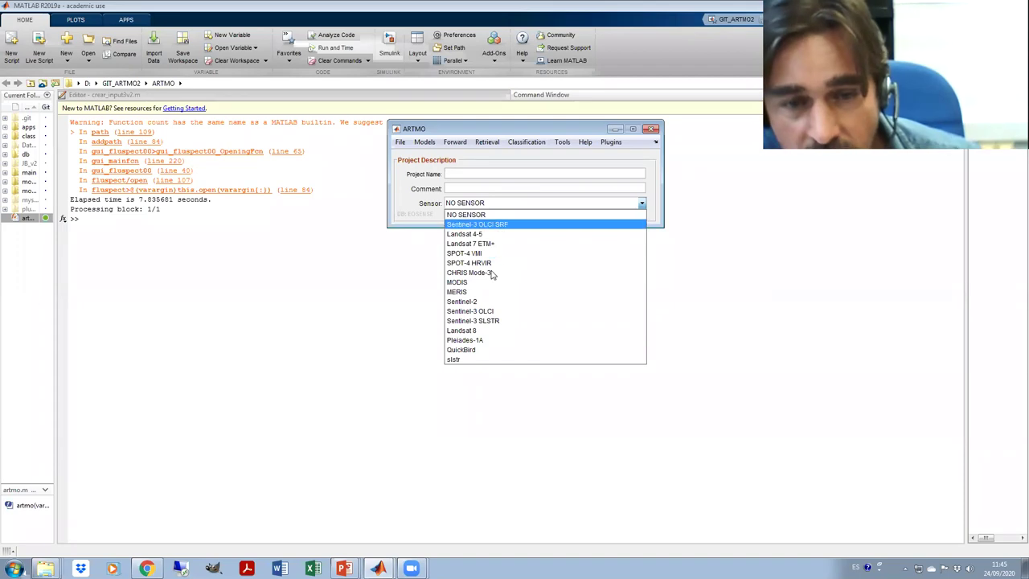
left_click(494, 304)
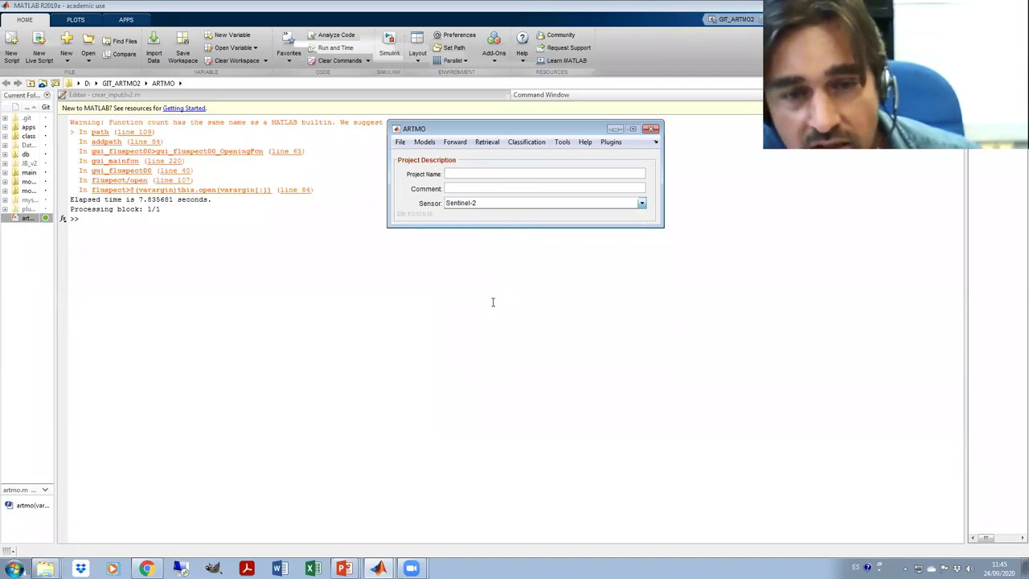
left_click(480, 179)
type("PROSAIL")
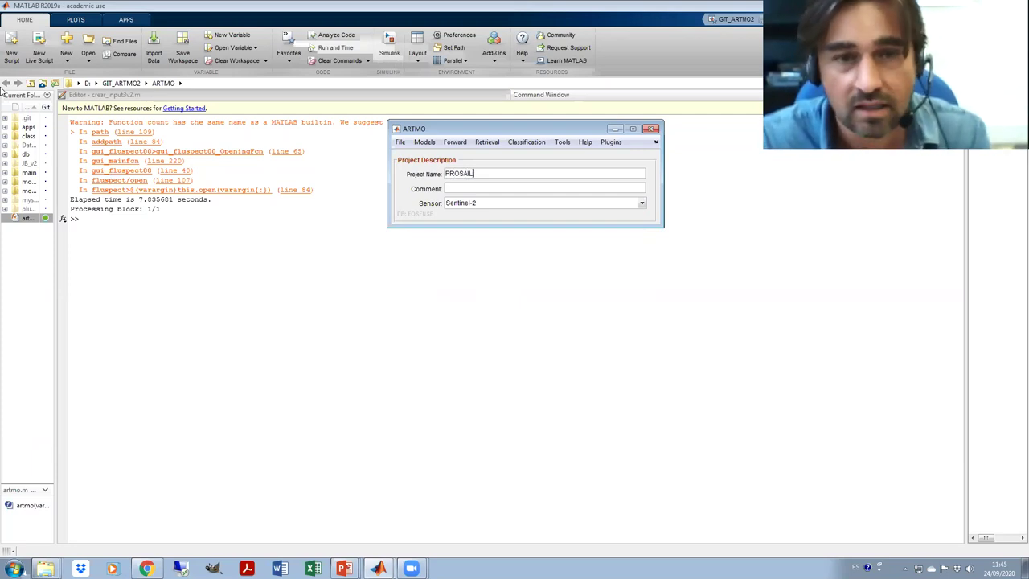
type("_S2")
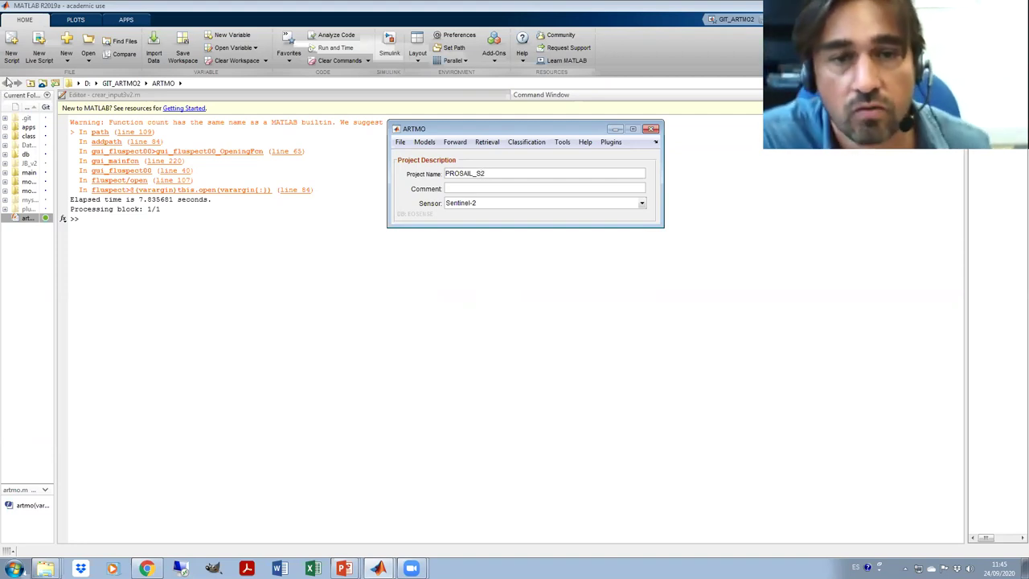
Run the coupled Prospect 4 - 4SAIL forward simulation with FullRandom (With PDF) sampling and a subset of 100.
left_click(455, 142)
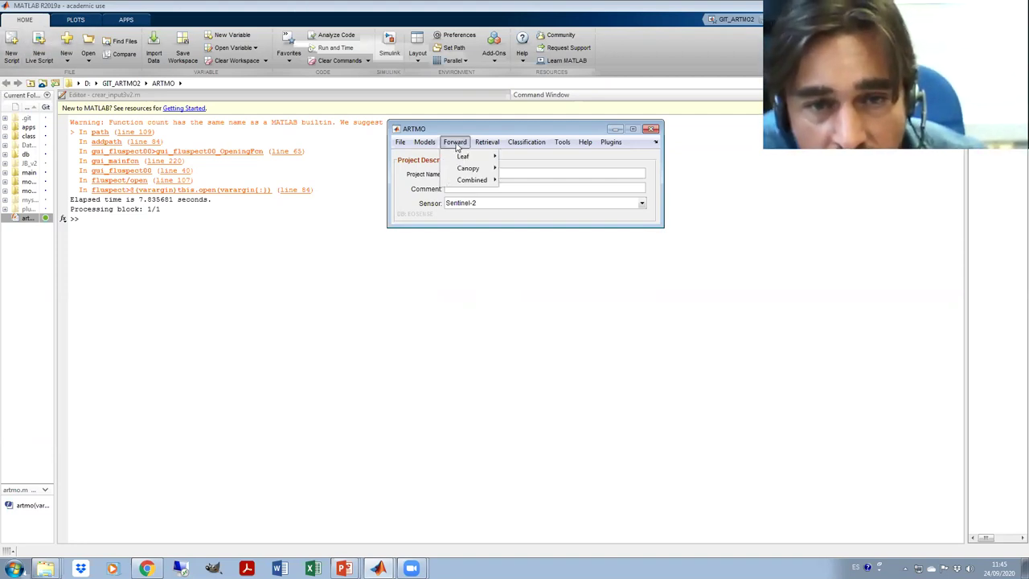
mouse_move(481, 169)
mouse_move(532, 168)
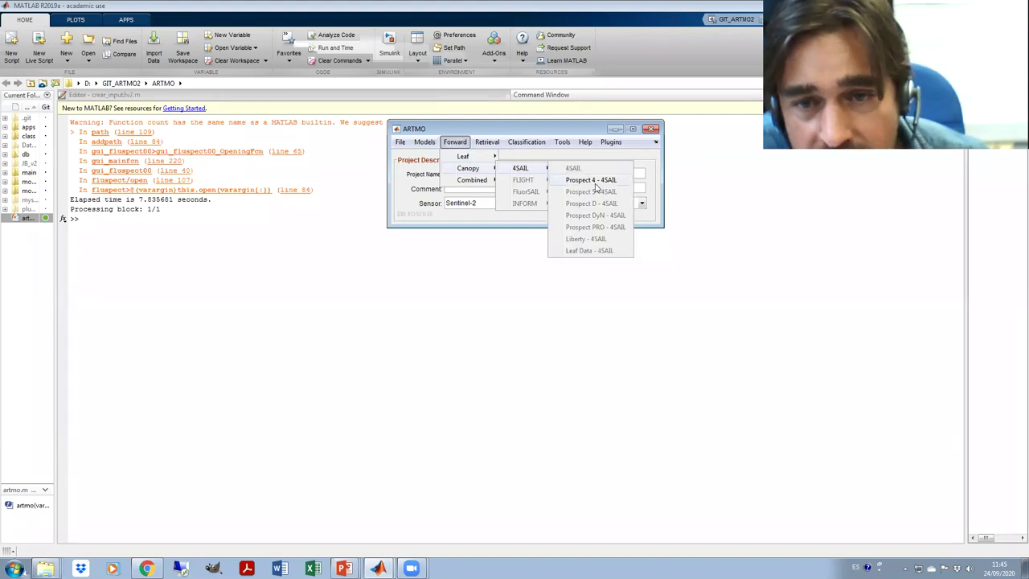
left_click(599, 182)
left_click(466, 184)
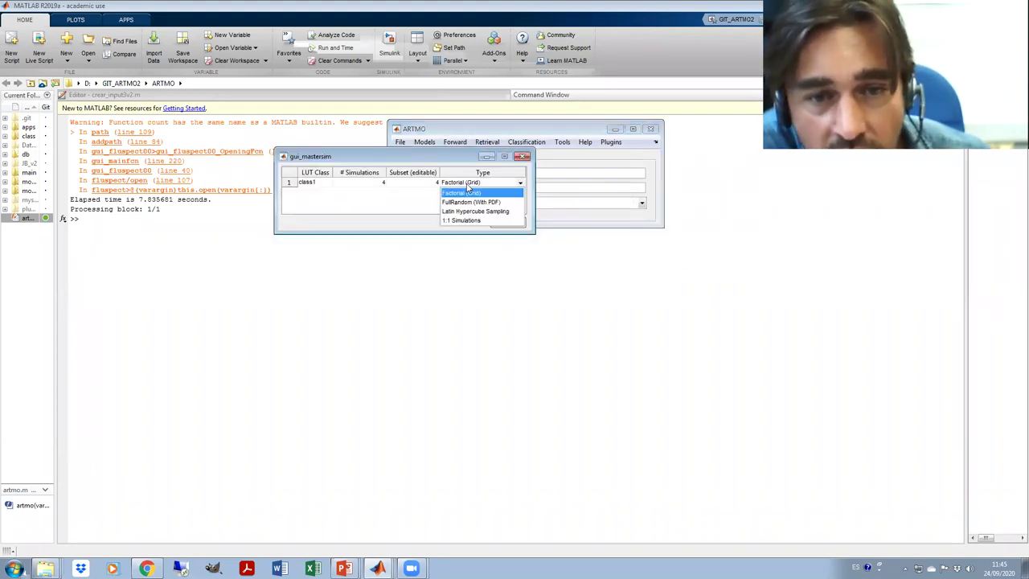
left_click(471, 203)
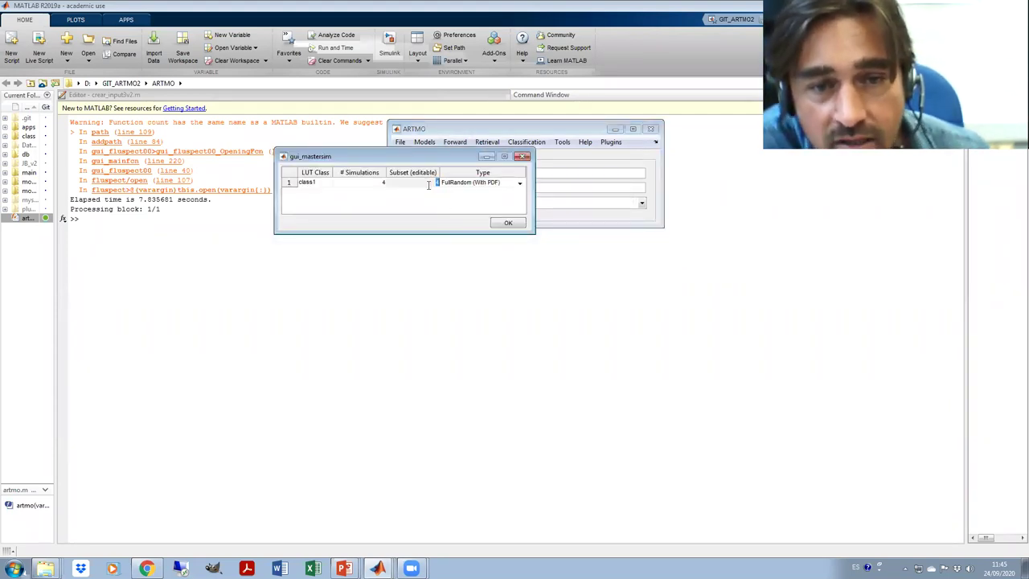
type("100")
left_click(511, 225)
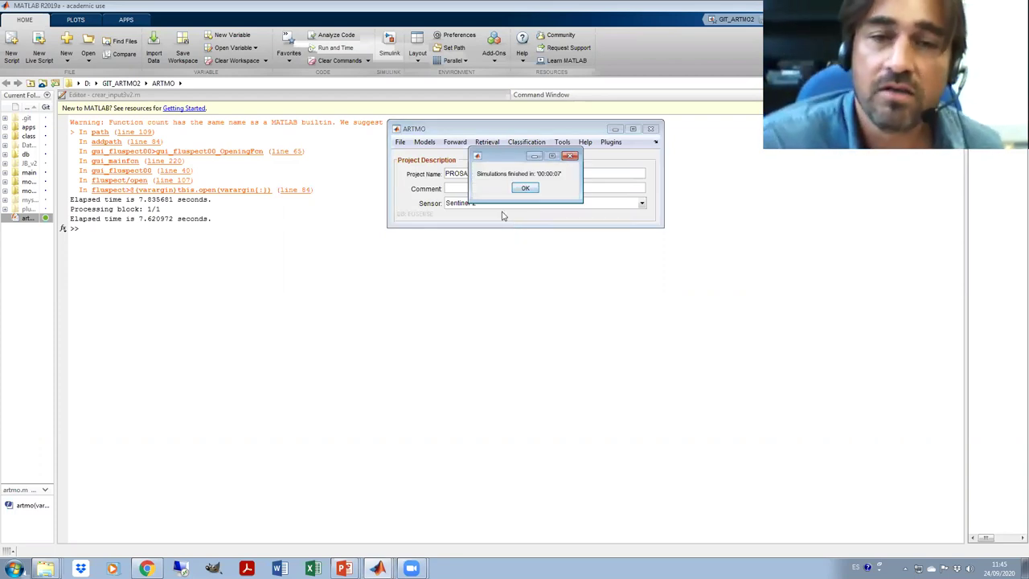
left_click(566, 158)
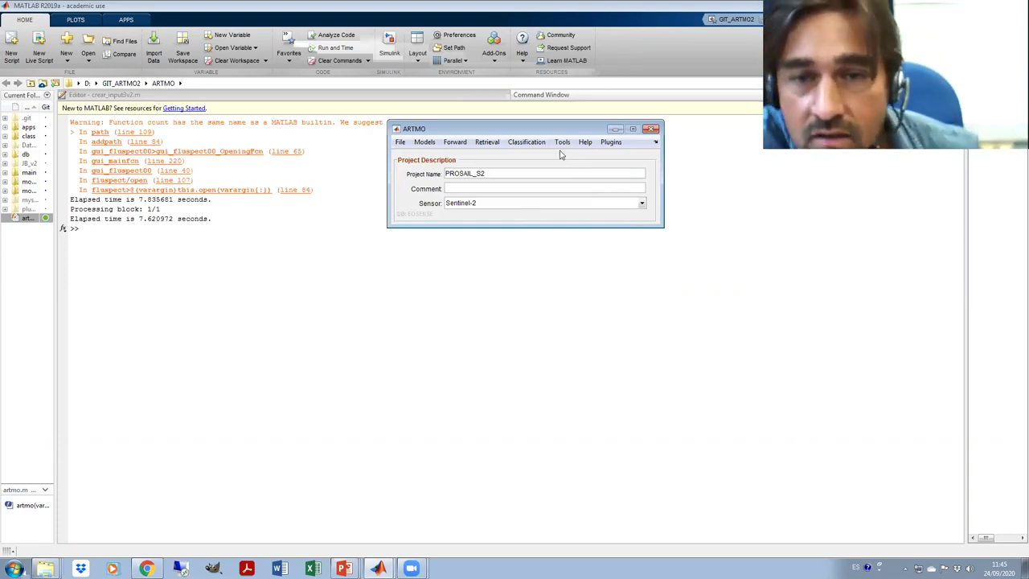
Open the Graphics Module and load the class simulation of the PROSAIL_S2 project.
left_click(561, 142)
left_click(575, 167)
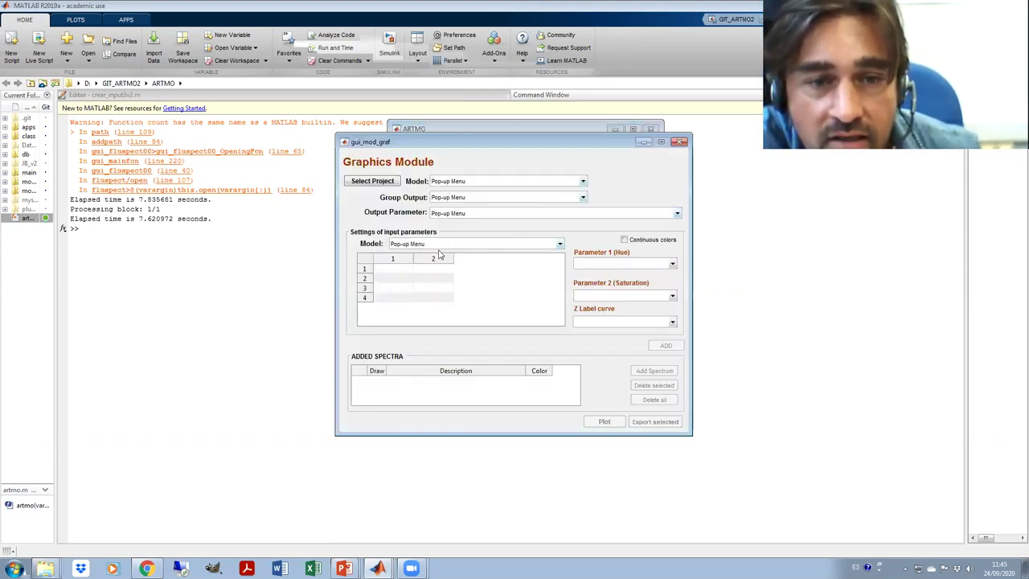
left_click(362, 185)
left_click(372, 294)
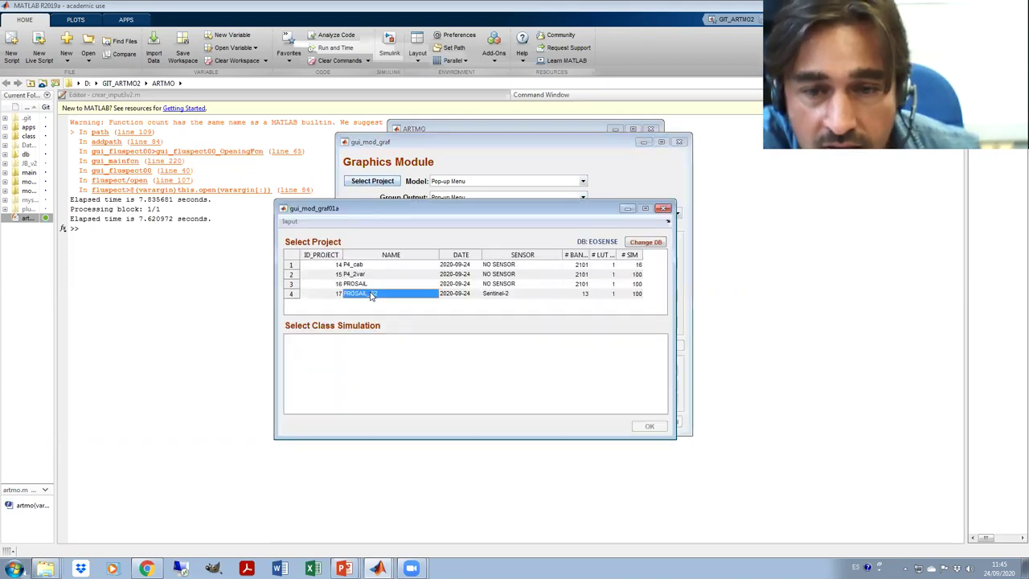
left_click(580, 294)
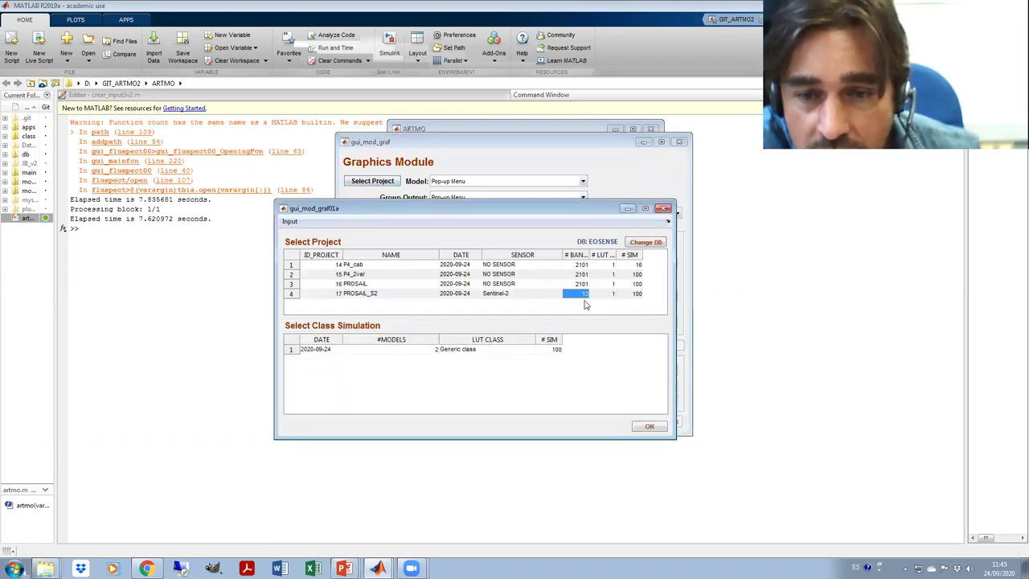
left_click(648, 427)
Add the 4SAIL canopy directional reflectance with LAI as hue parameter, plot it, and move the figure clear of the Graphics Module.
left_click(468, 182)
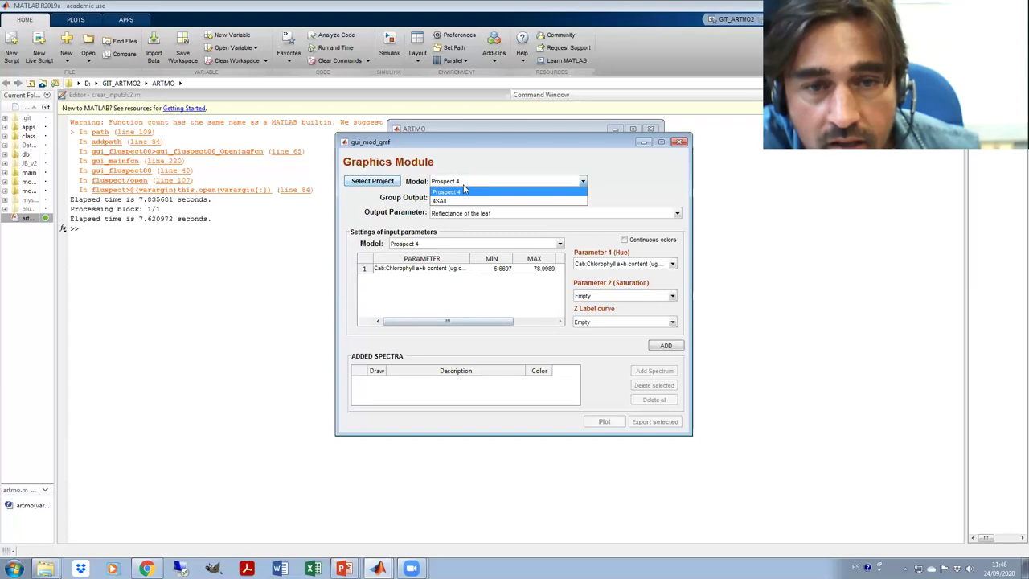
left_click(463, 201)
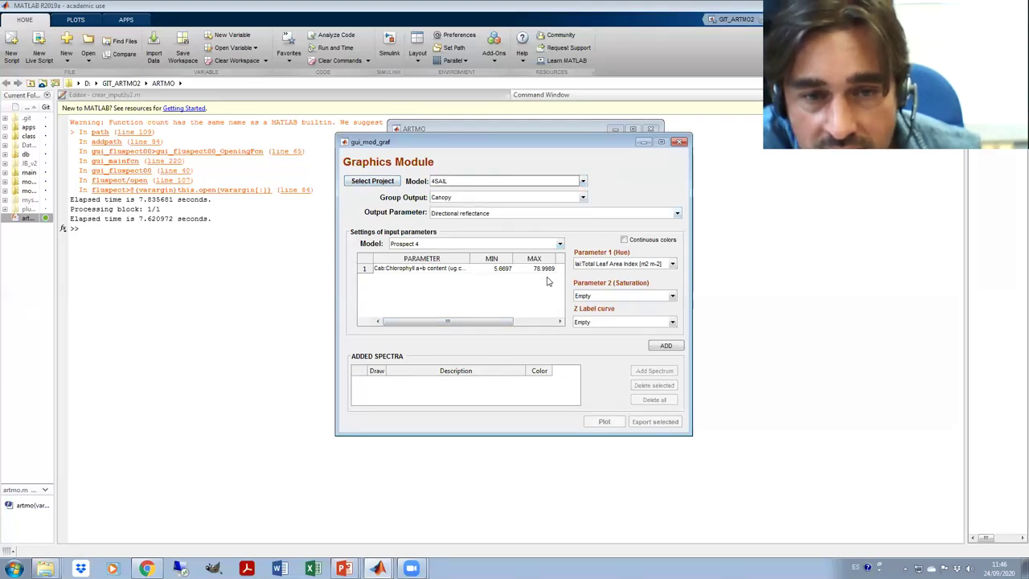
left_click(664, 348)
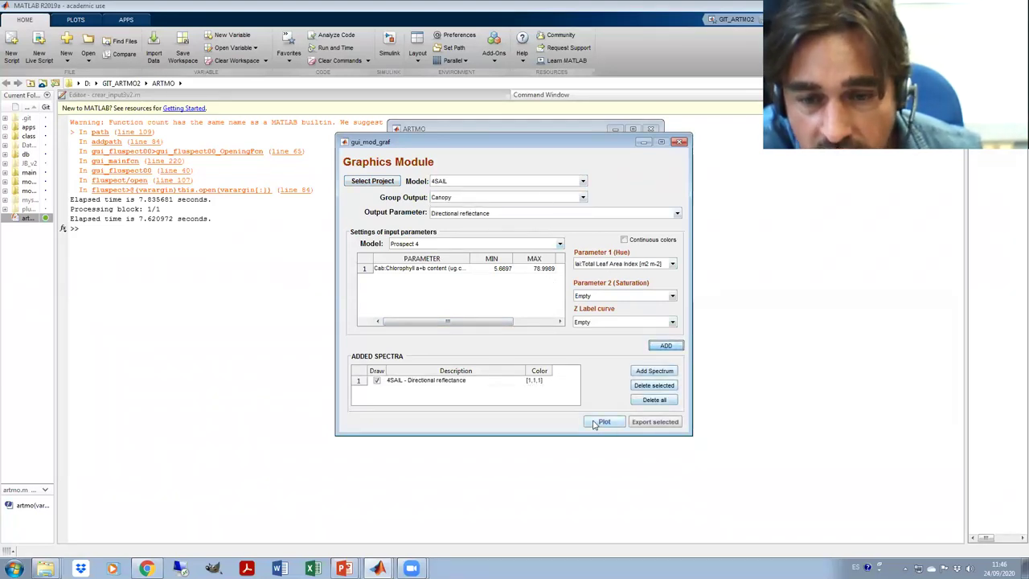
left_click(603, 421)
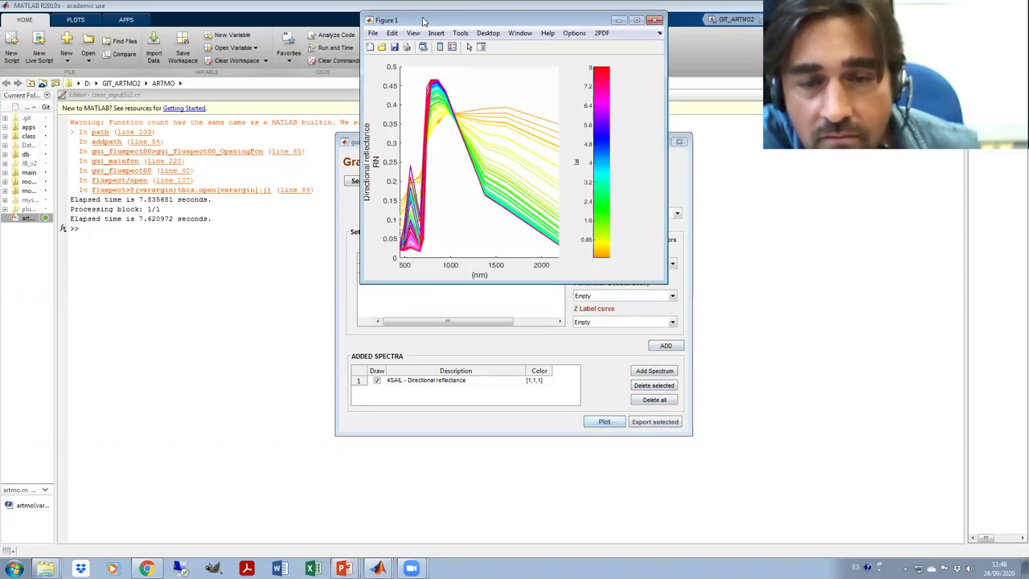
left_click_drag(423, 21, 707, 167)
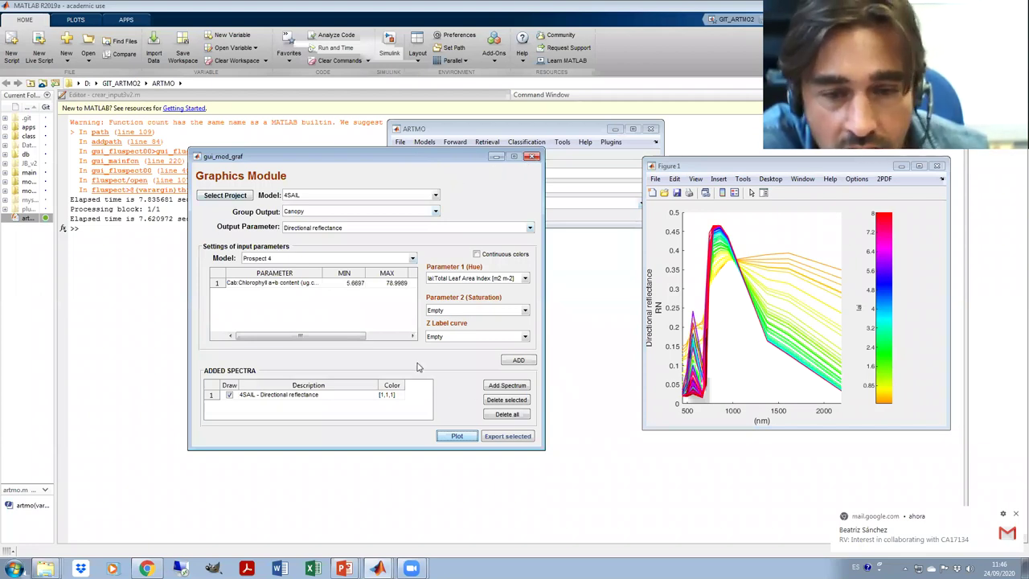
Load the PROSAIL project without sensor into the Graphics Module and choose 4SAIL as the model to plot.
left_click(225, 195)
left_click(384, 285)
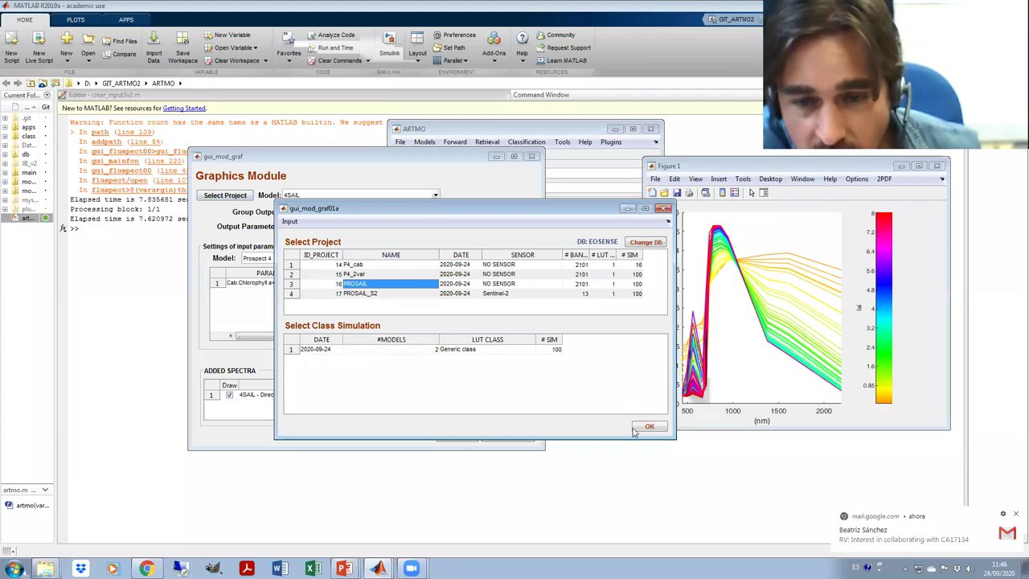
left_click(650, 427)
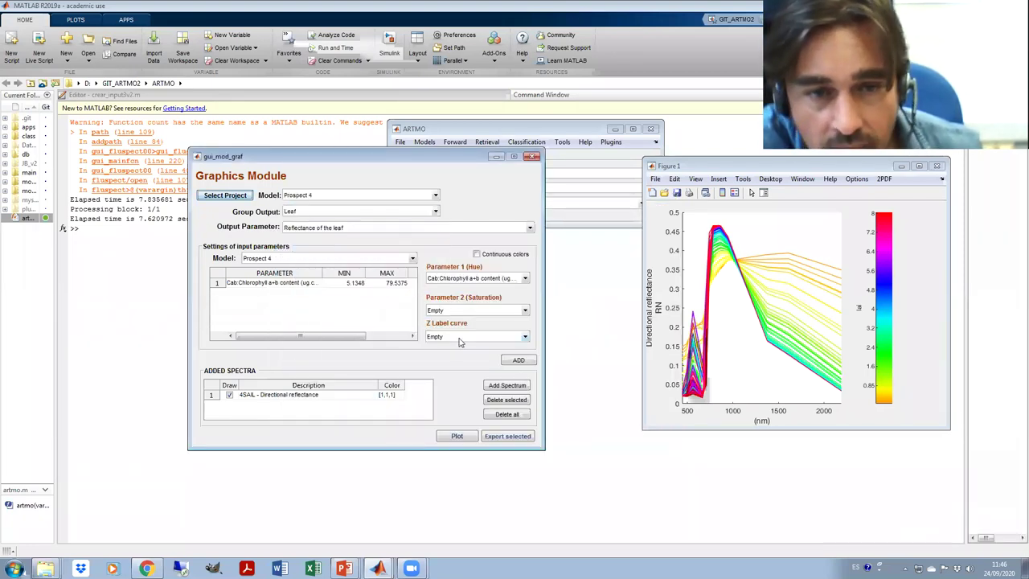
left_click(325, 195)
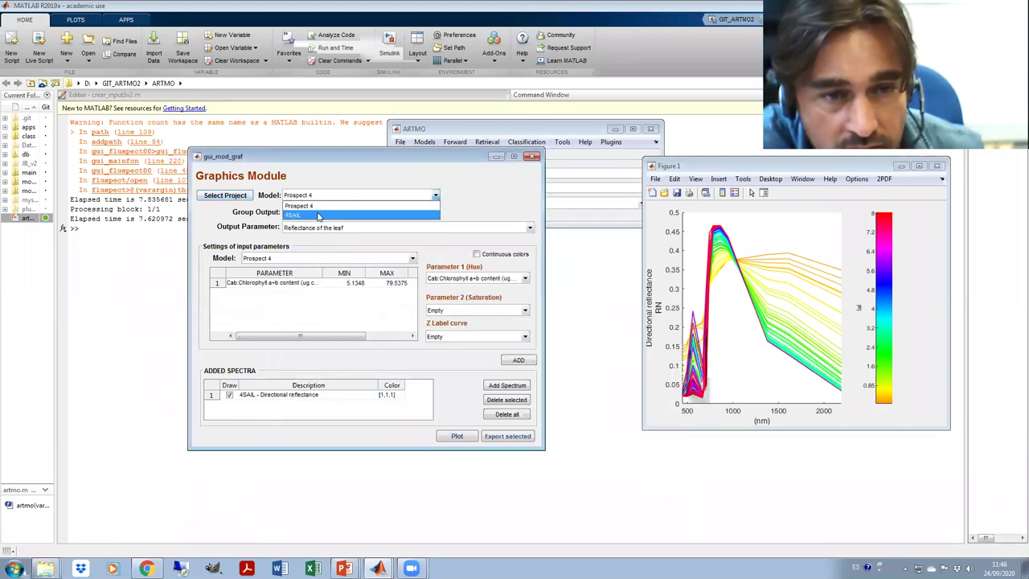
left_click(321, 212)
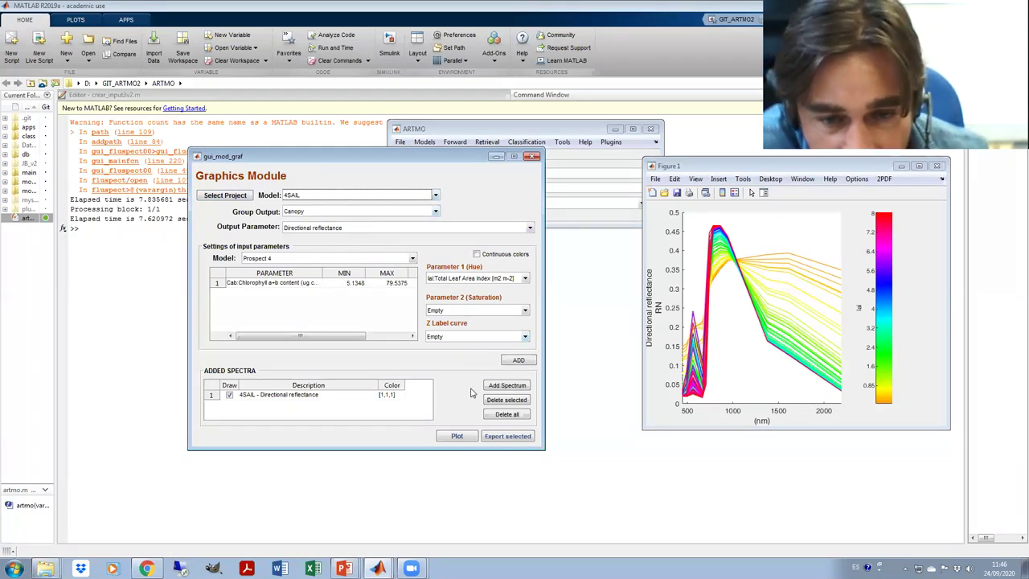
Replace the added spectrum with PROSAIL's directional reflectance, plot it, and place its figure beside the Sentinel-2 one for comparison.
left_click(500, 401)
left_click(519, 360)
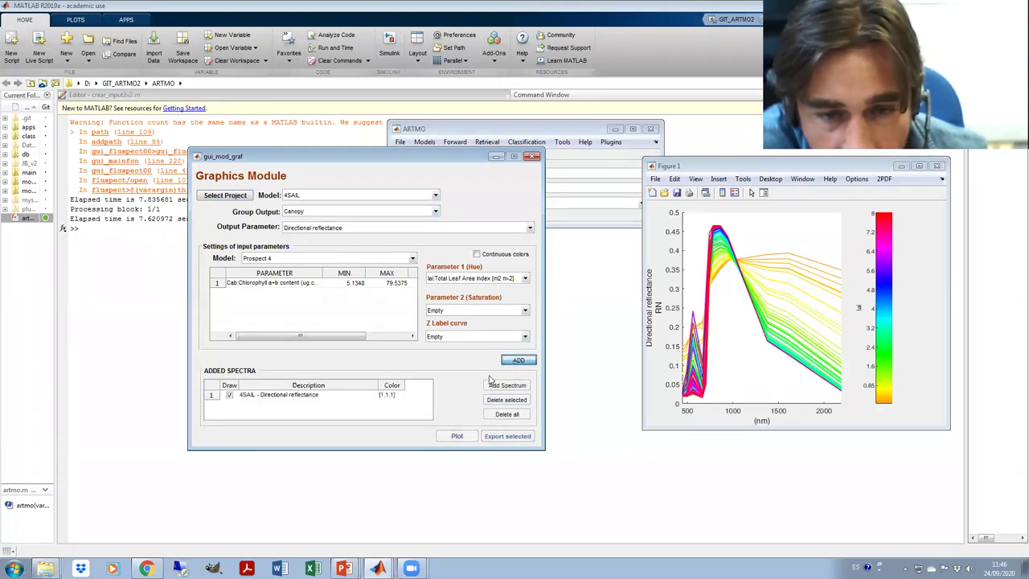
left_click(457, 435)
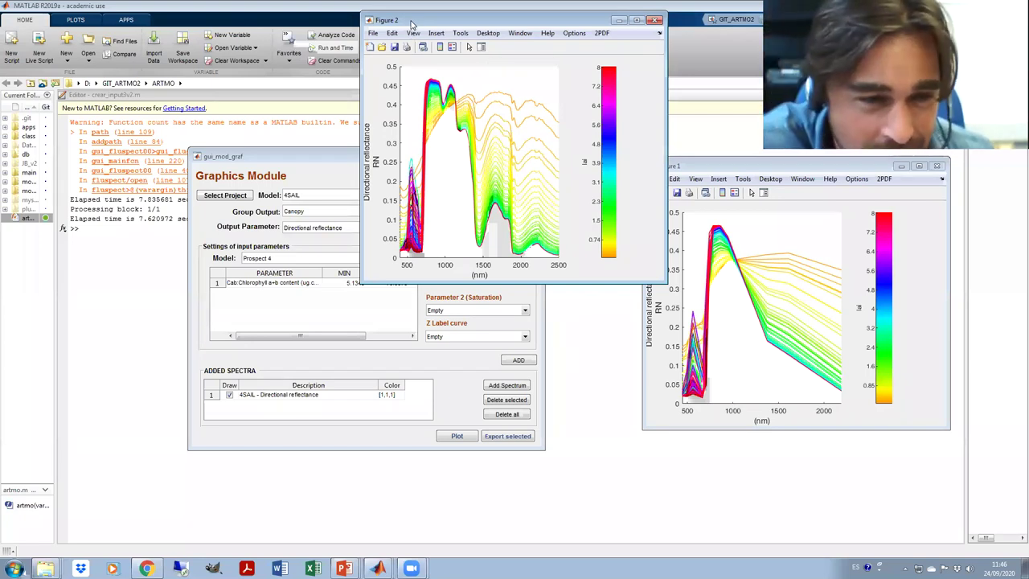
left_click_drag(411, 24, 138, 171)
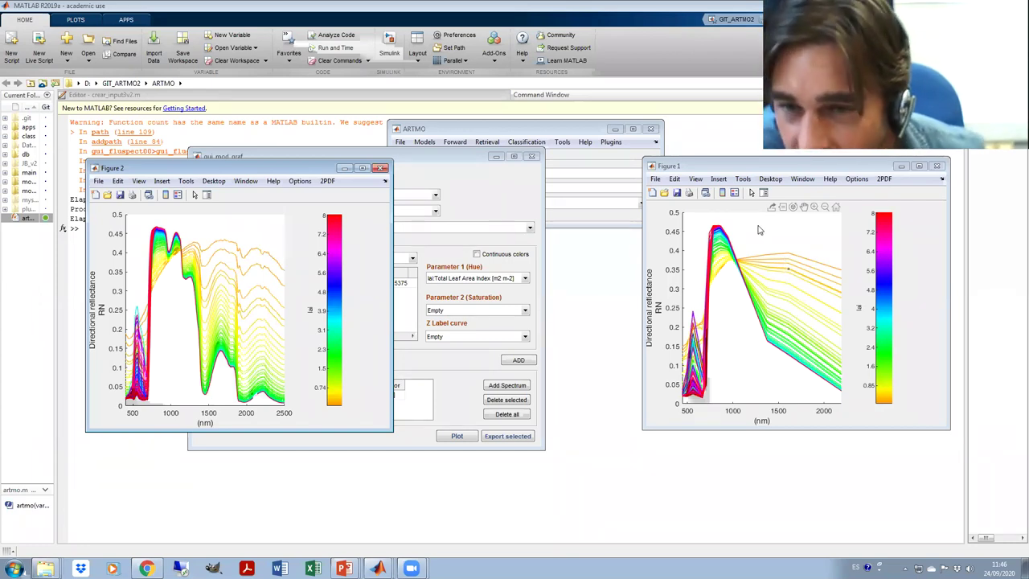
left_click(737, 172)
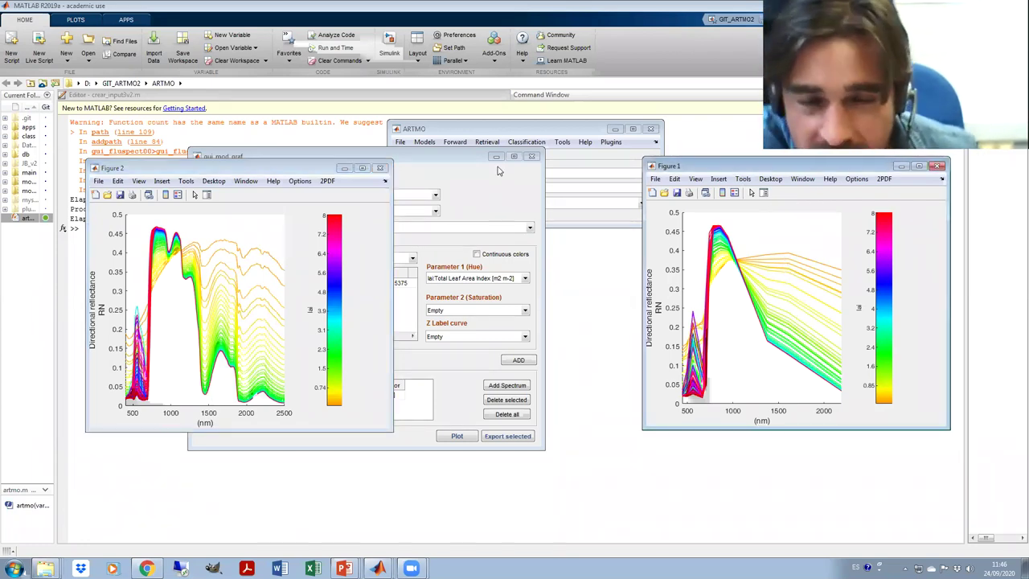
left_click_drag(497, 170, 497, 166)
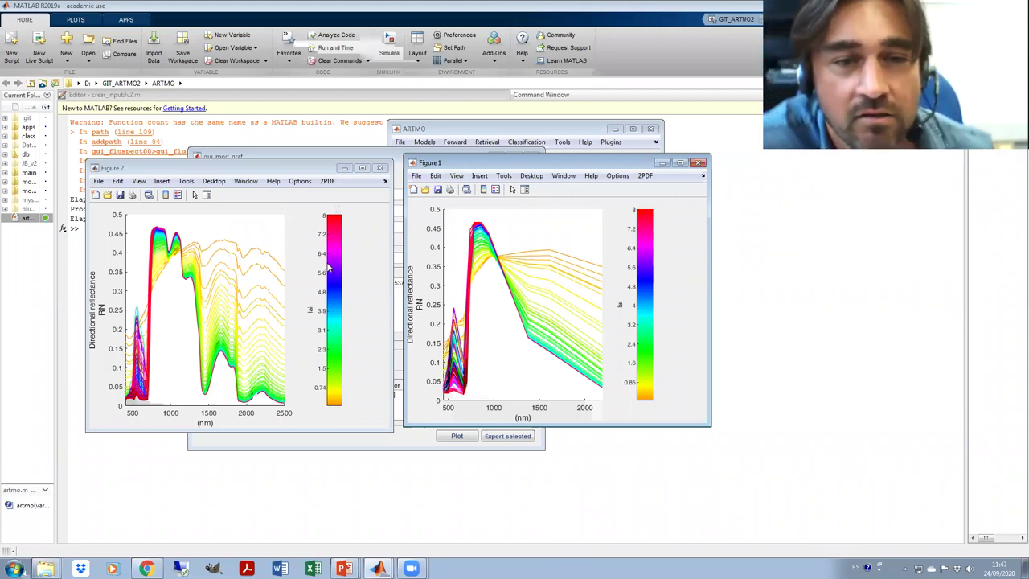
Close both directional reflectance figures and move the Graphics Module clear of the ARTMO main window.
left_click(381, 170)
left_click(698, 164)
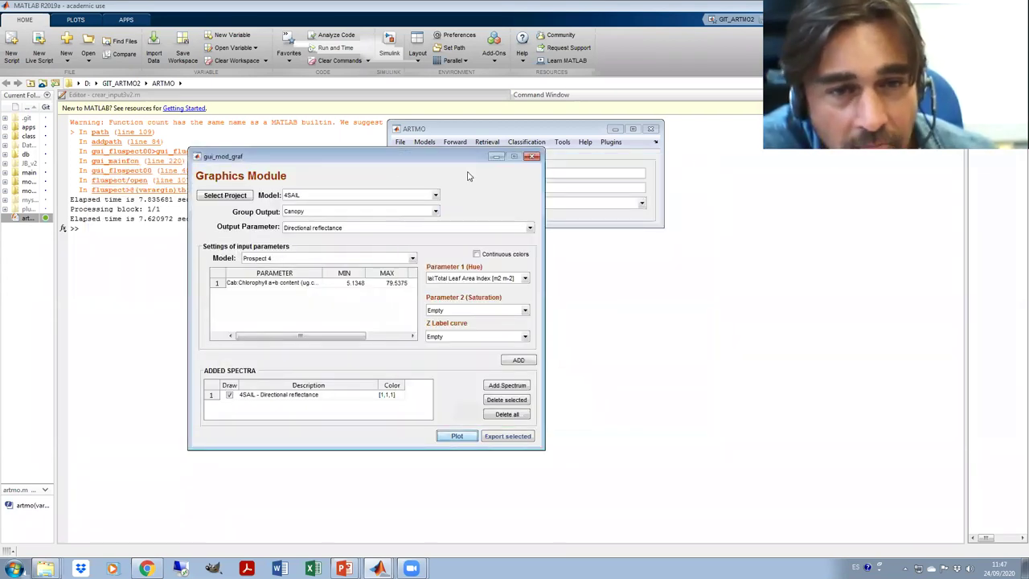
left_click_drag(391, 160, 462, 260)
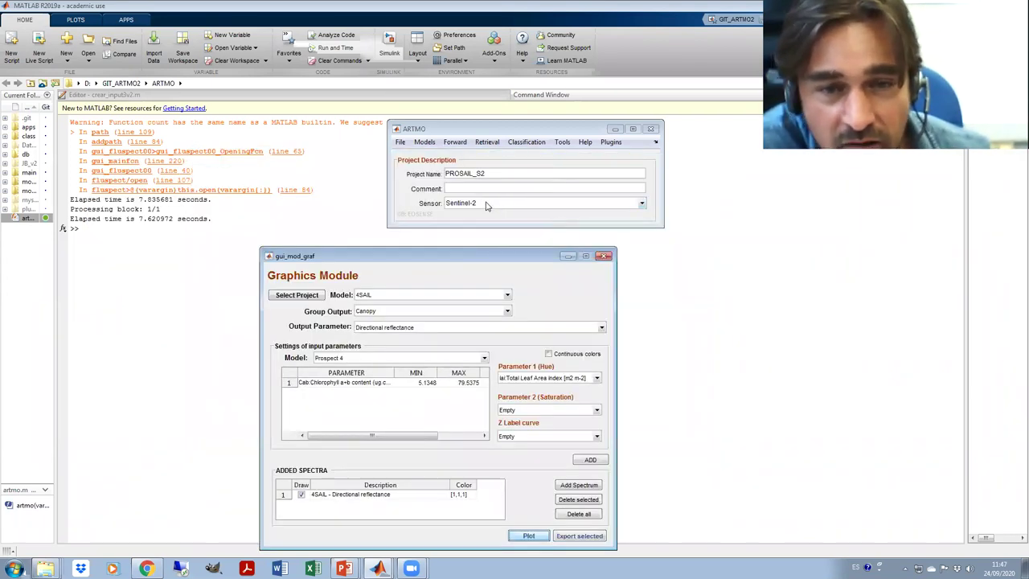
Look through the sensors available for the project, keeping Sentinel-2, and close the Graphics Module.
left_click(490, 203)
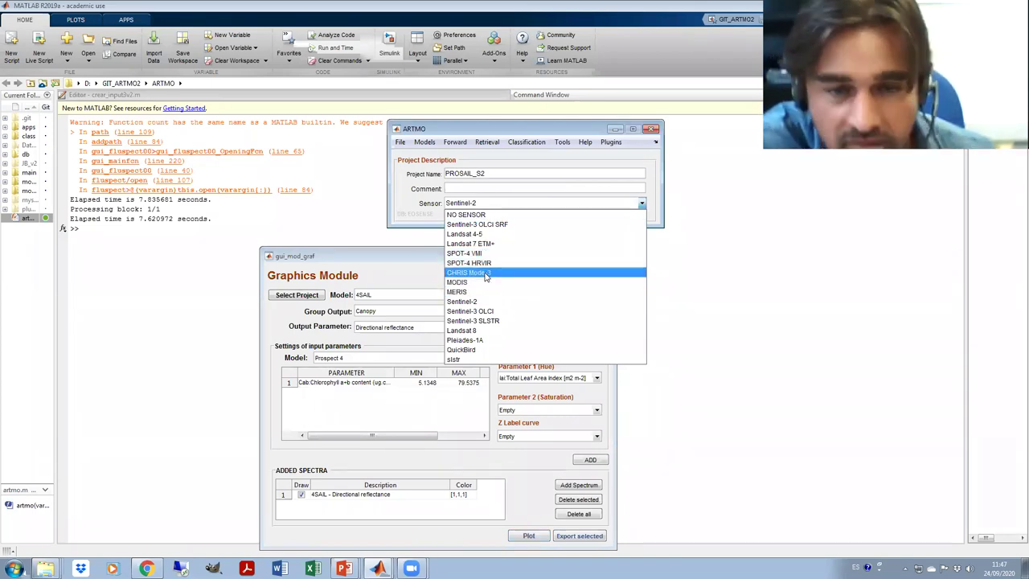
left_click(396, 255)
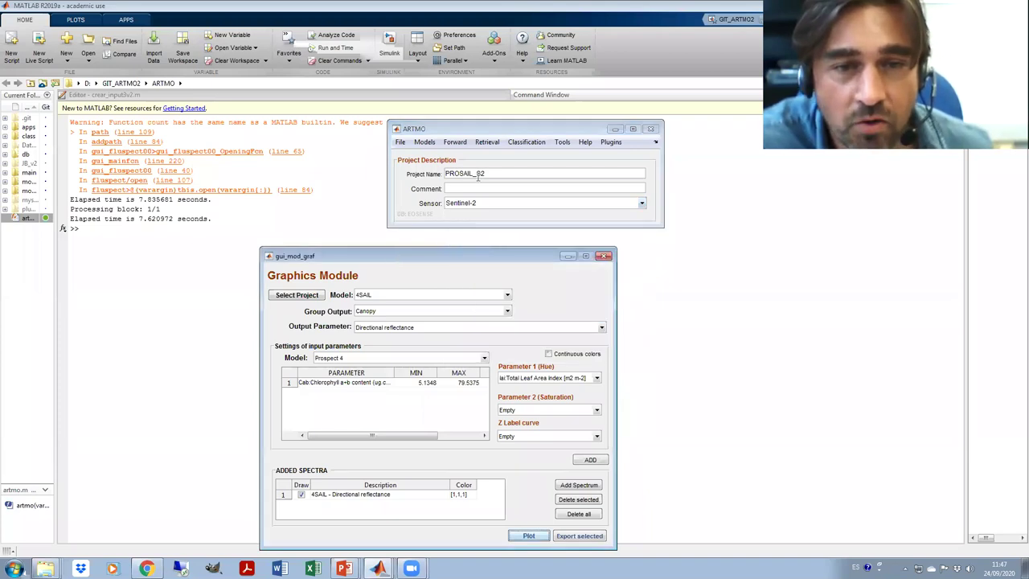
left_click_drag(490, 129, 398, 113)
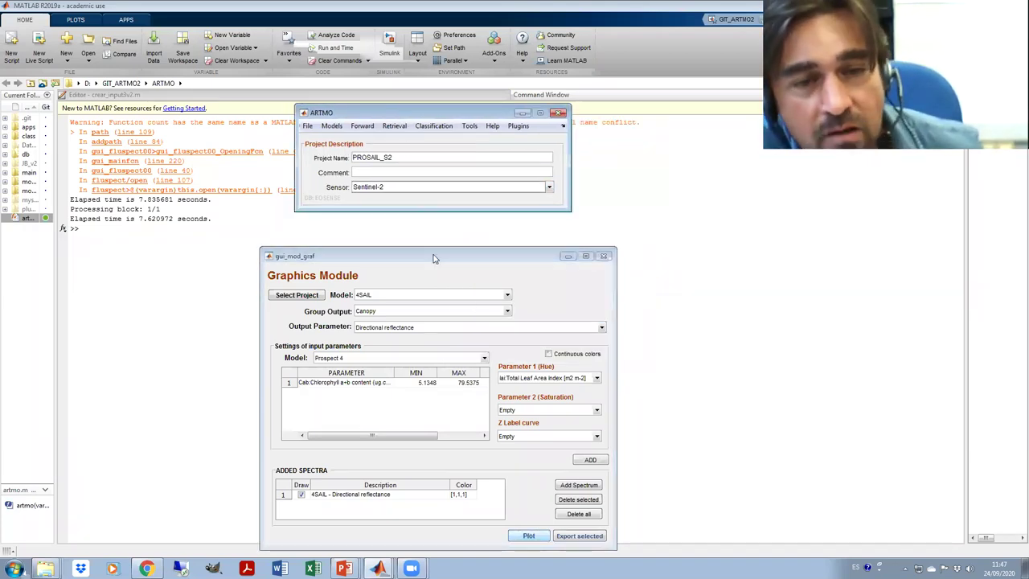
left_click(603, 255)
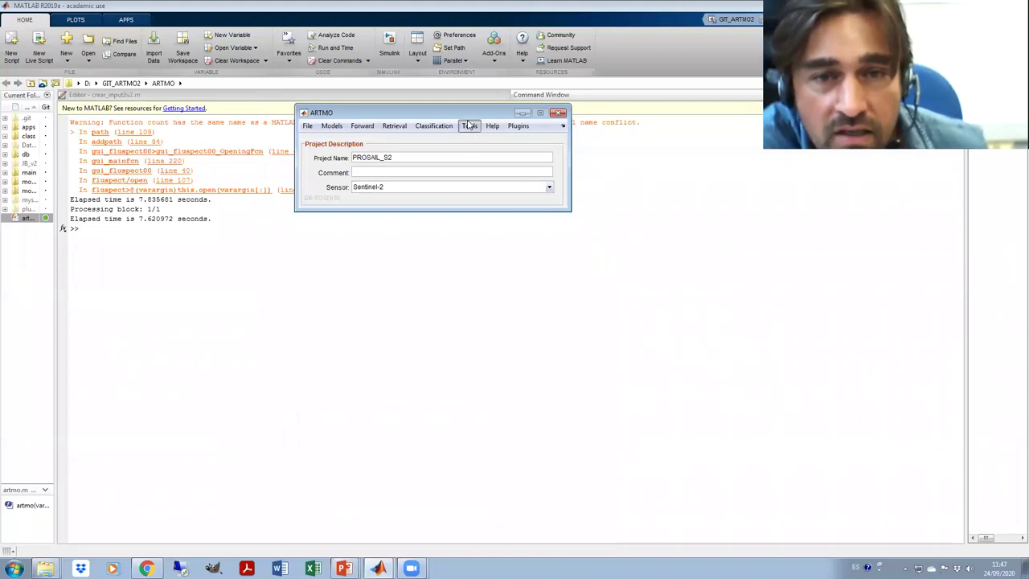
Open the sensor information tool and display the band details of Sentinel-3 OLCI SRF.
left_click(469, 126)
left_click(482, 142)
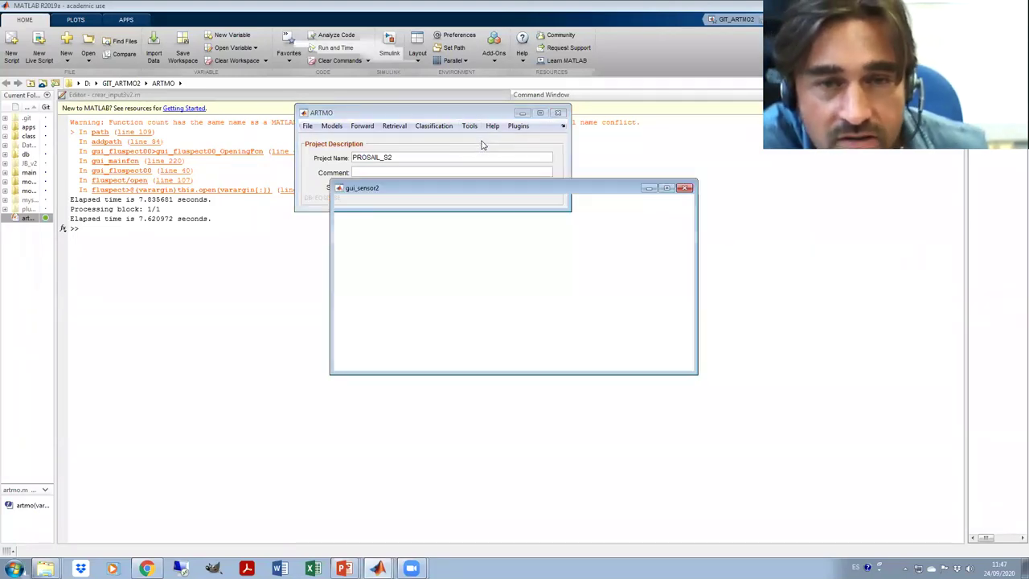
left_click_drag(472, 192, 526, 208)
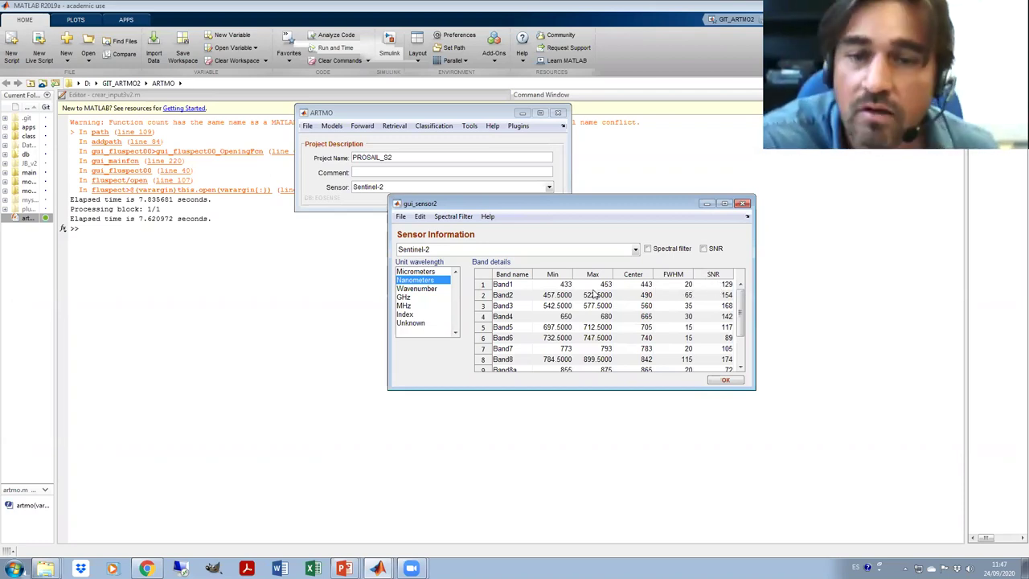
left_click(535, 254)
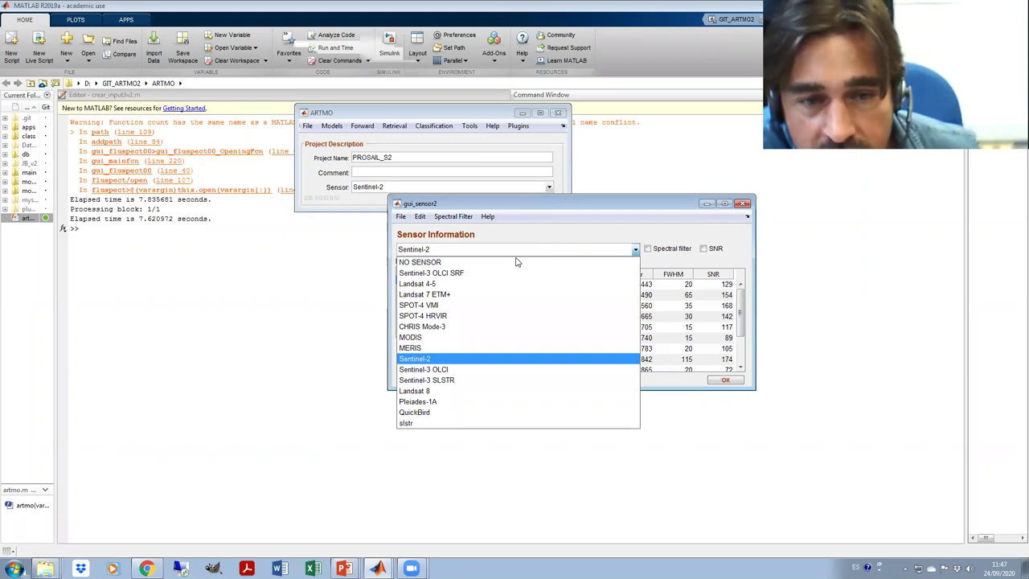
left_click(514, 273)
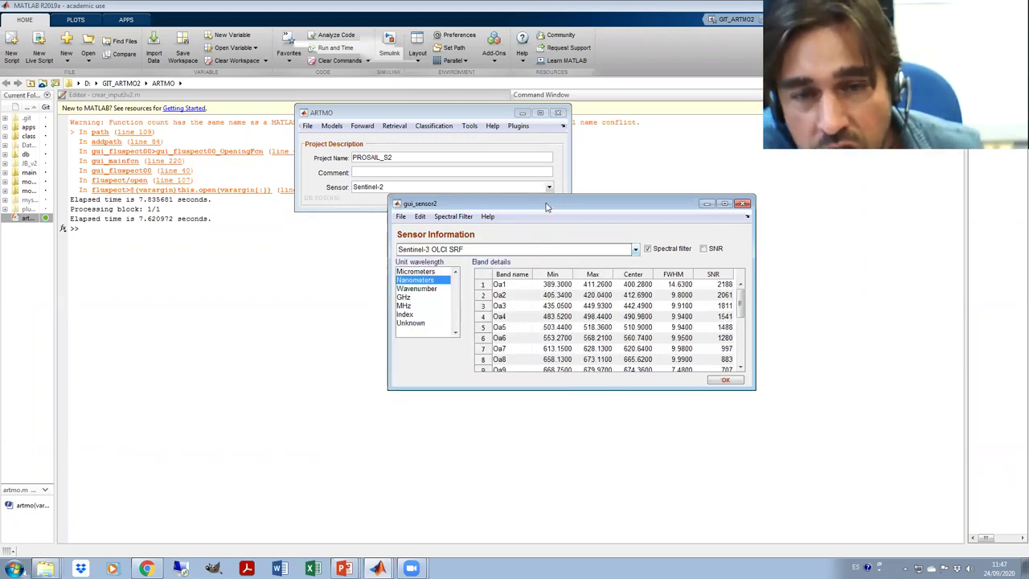
View the spectral filter of Sentinel-3 OLCI SRF and place its figure beside the band details.
left_click(454, 217)
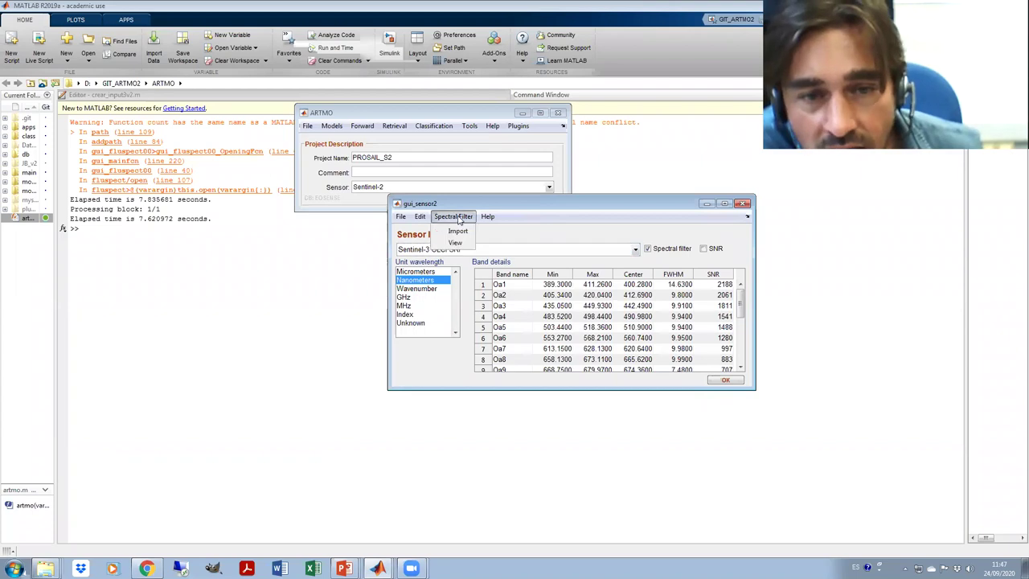
left_click(456, 243)
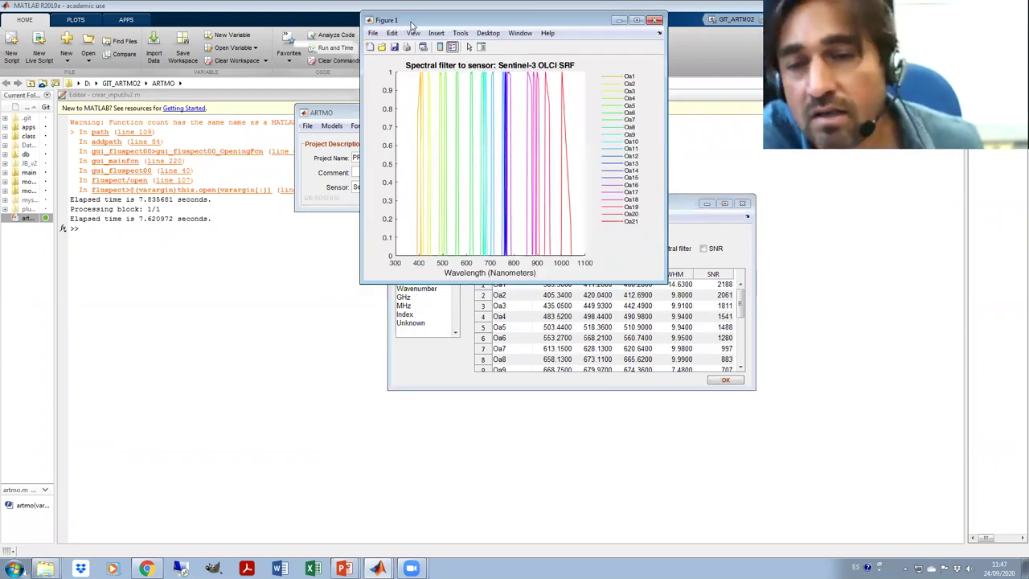
left_click_drag(529, 205, 293, 222)
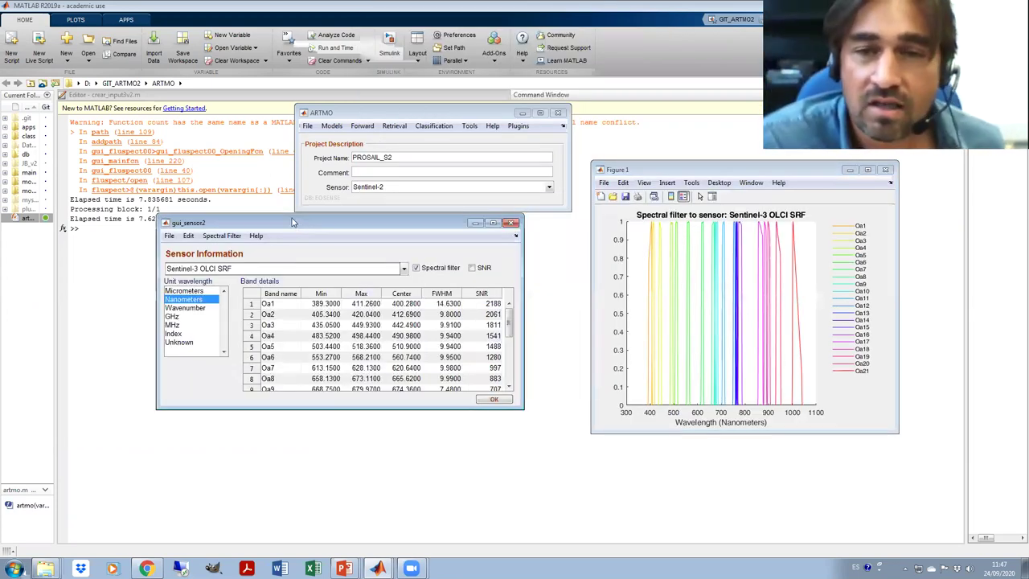
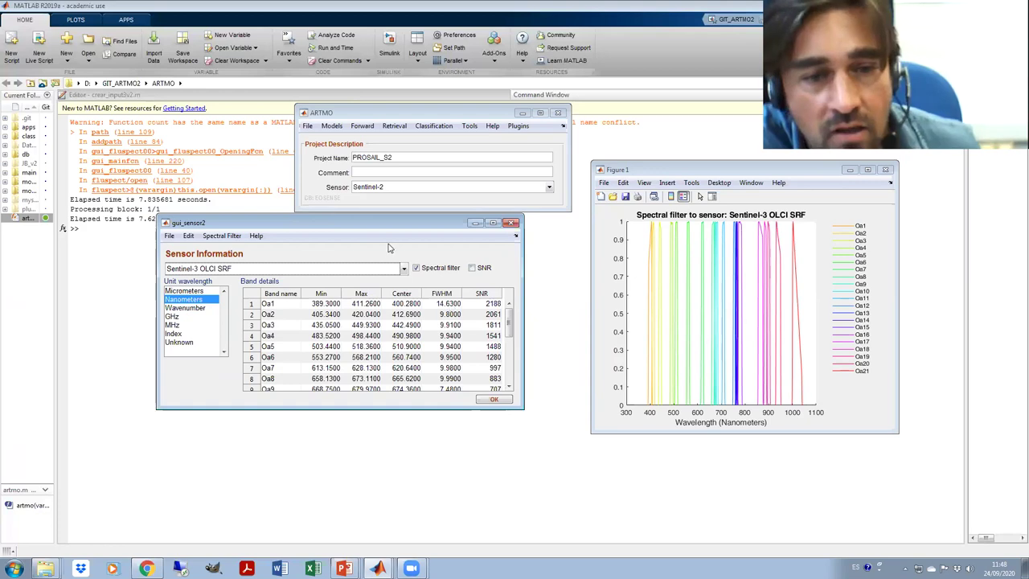
Review the band details of Sentinel-2, Sentinel-3 OLCI and Sentinel-3 SLSTR, and close the spectral filter figure.
left_click(380, 271)
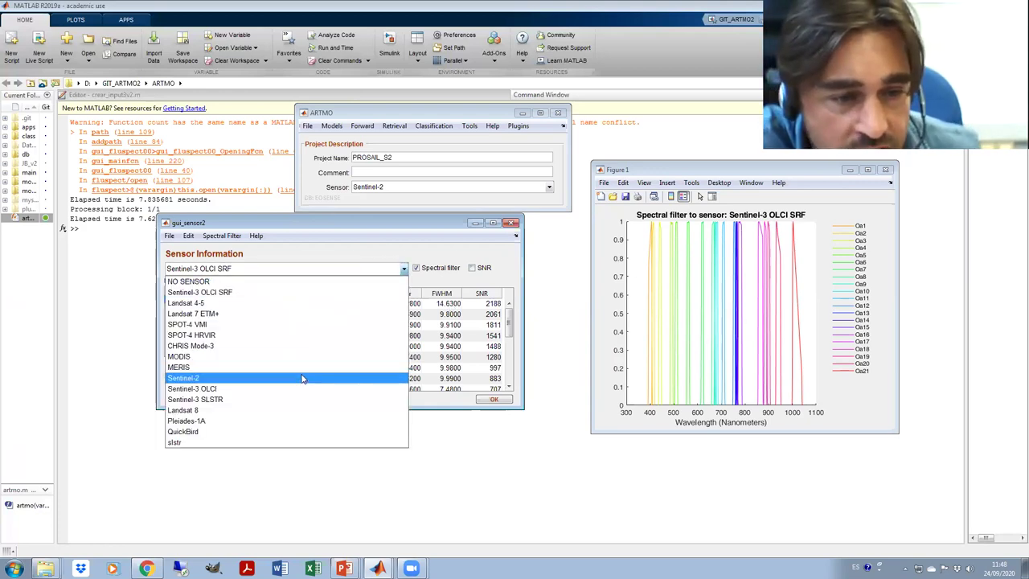
left_click(307, 379)
left_click(403, 269)
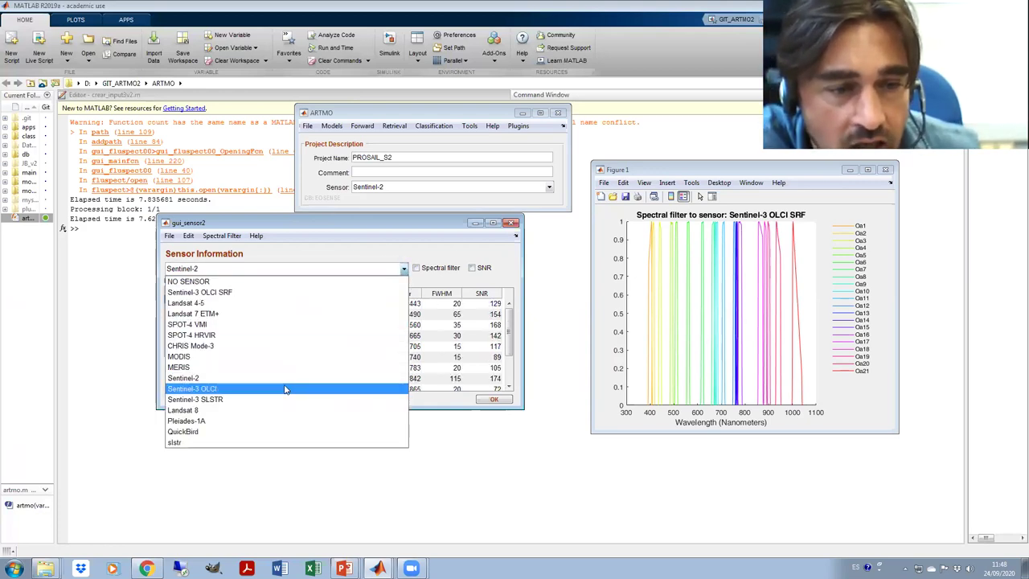
left_click(298, 387)
left_click(333, 271)
left_click(294, 396)
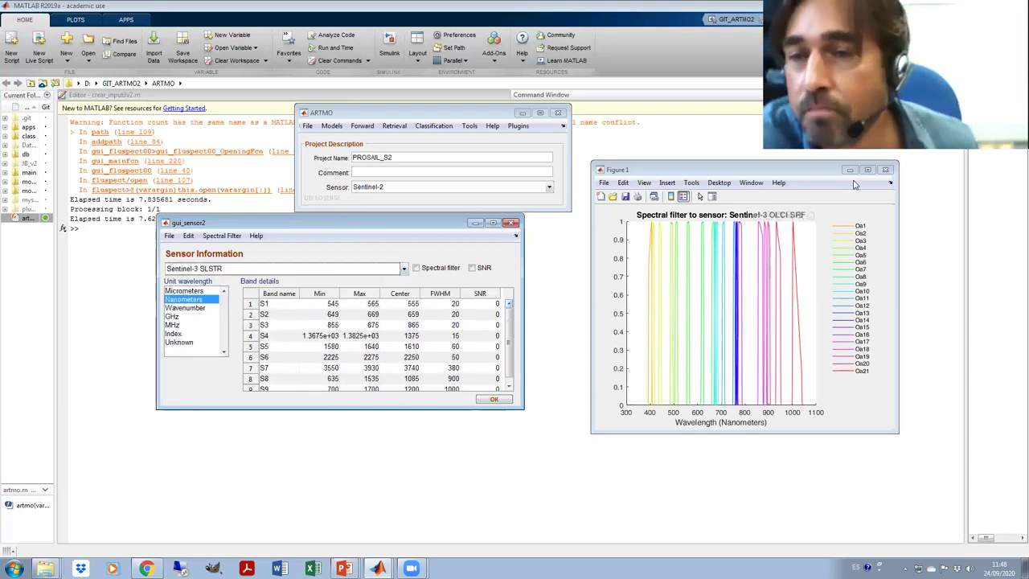
left_click(885, 172)
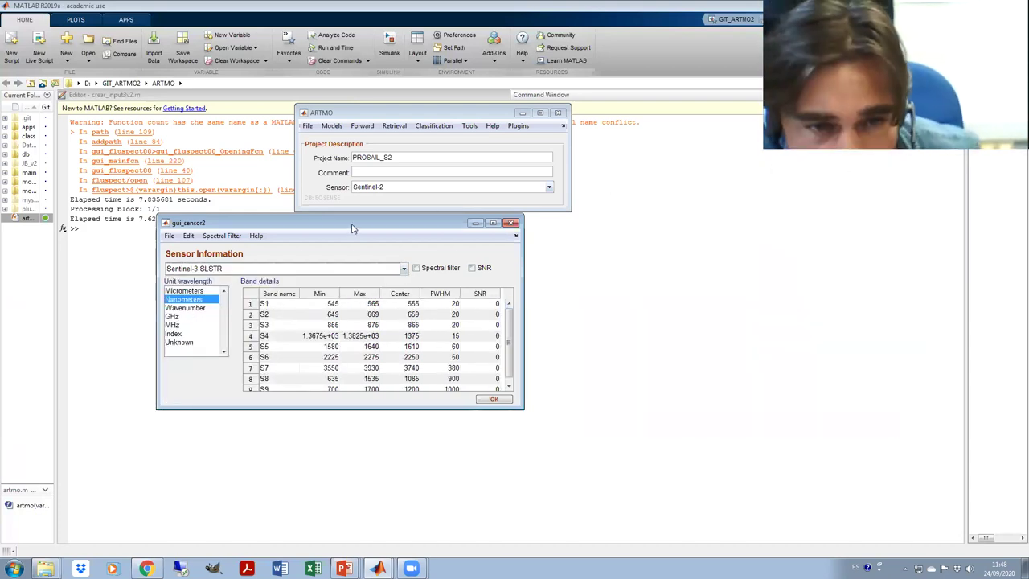
Import the ENVI header file HyMap_SPARC03-Barrax-B-geoSurfRefl_subset_125bands from the HyMap folder as a new sensor.
left_click_drag(351, 231, 449, 227)
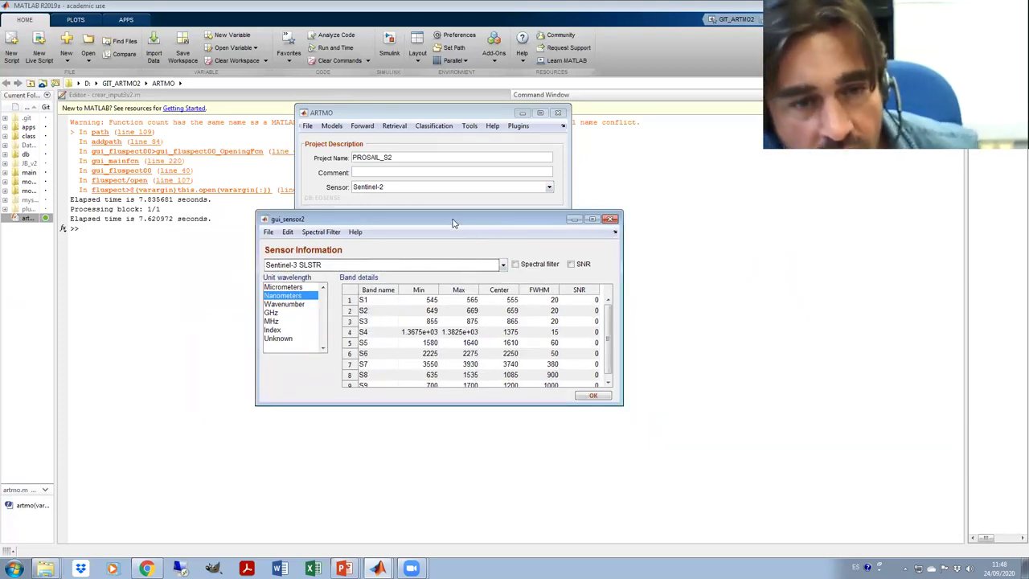
left_click_drag(453, 222, 461, 231)
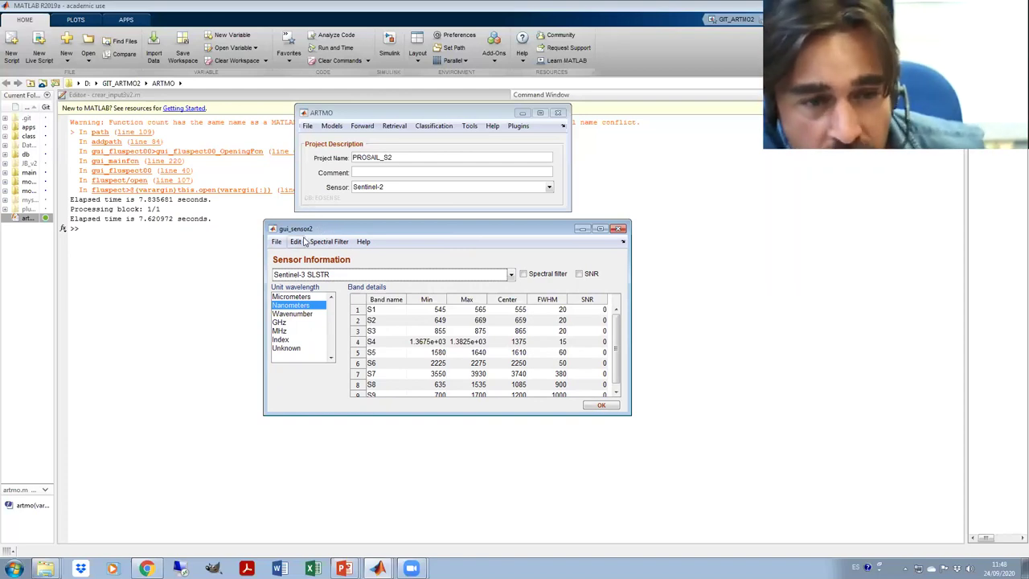
left_click(277, 242)
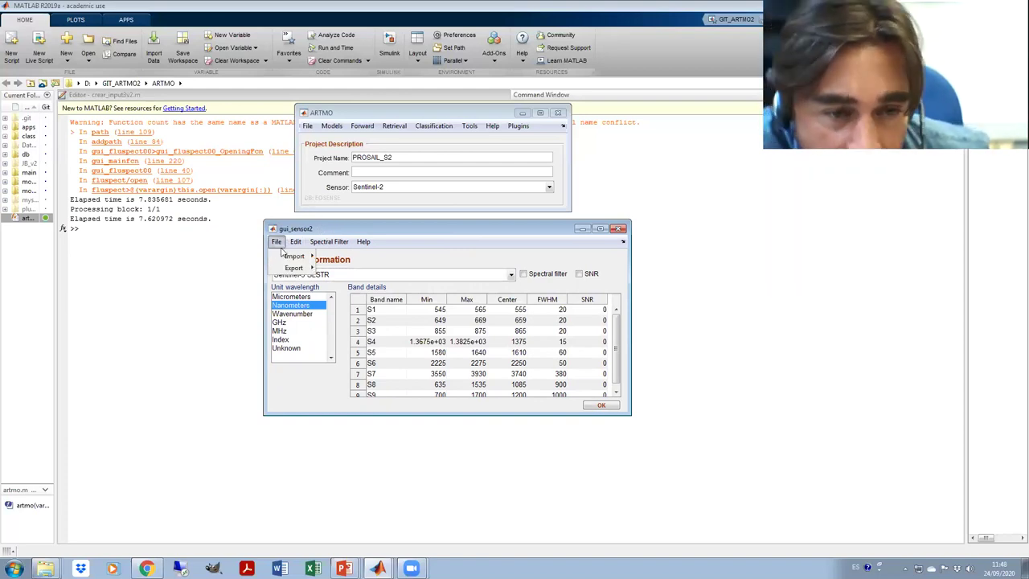
mouse_move(282, 259)
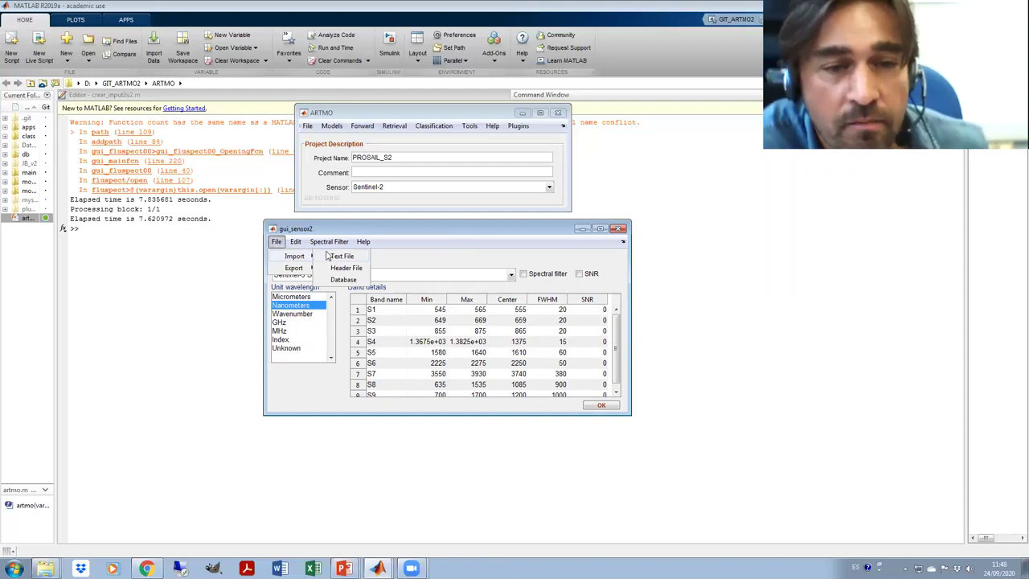
left_click(344, 268)
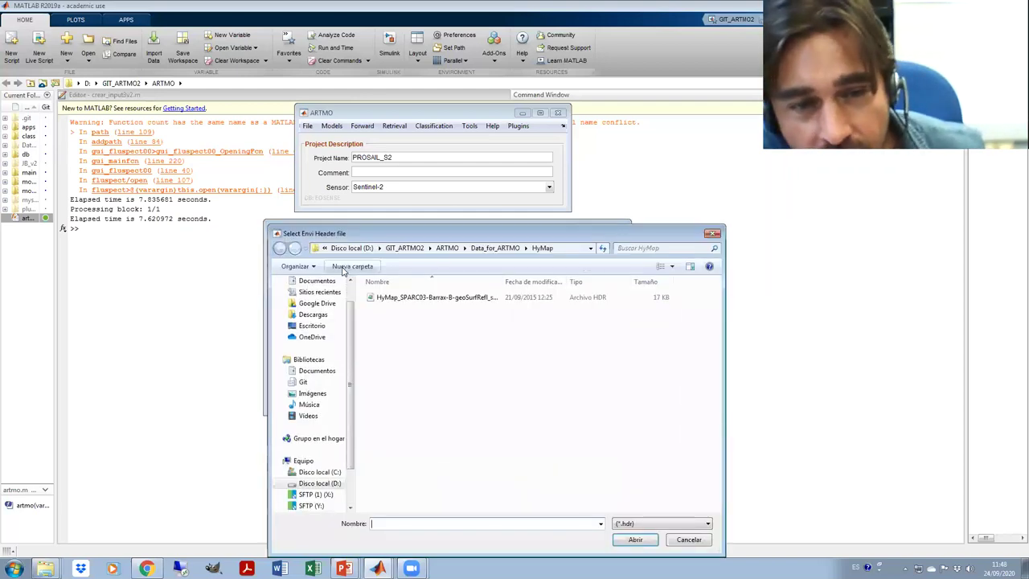
left_click_drag(494, 236, 463, 197)
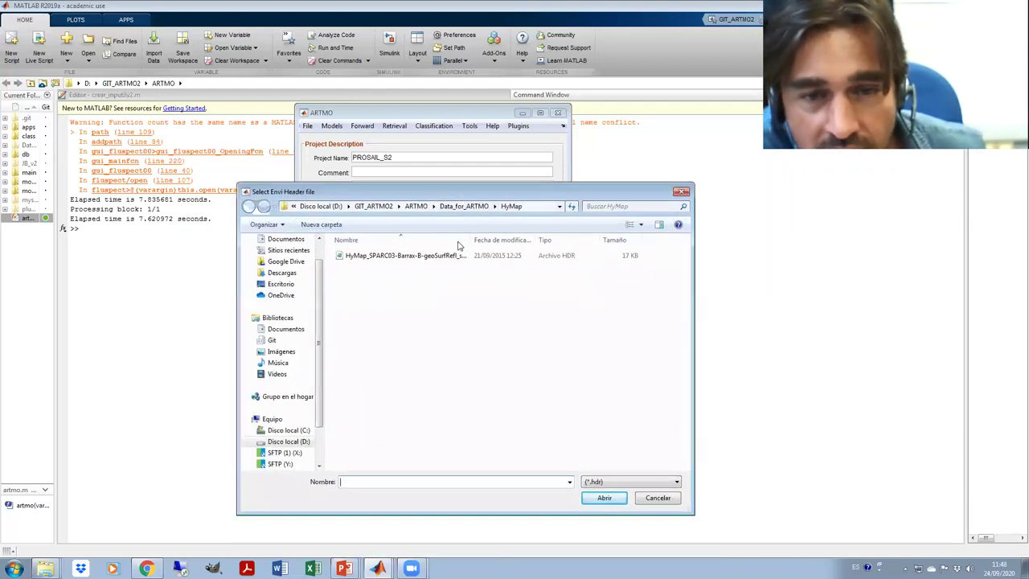
left_click(402, 257)
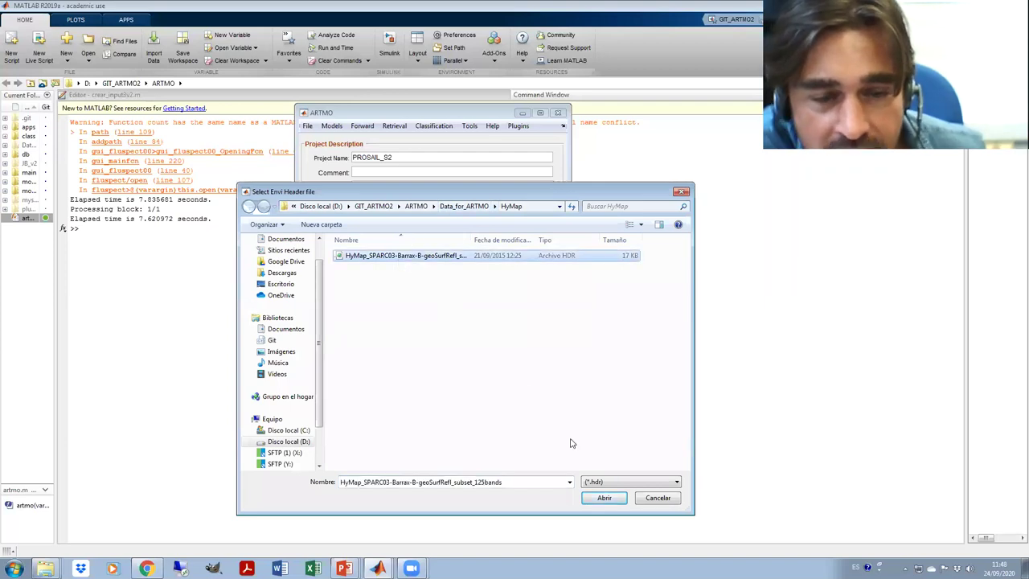
left_click(599, 499)
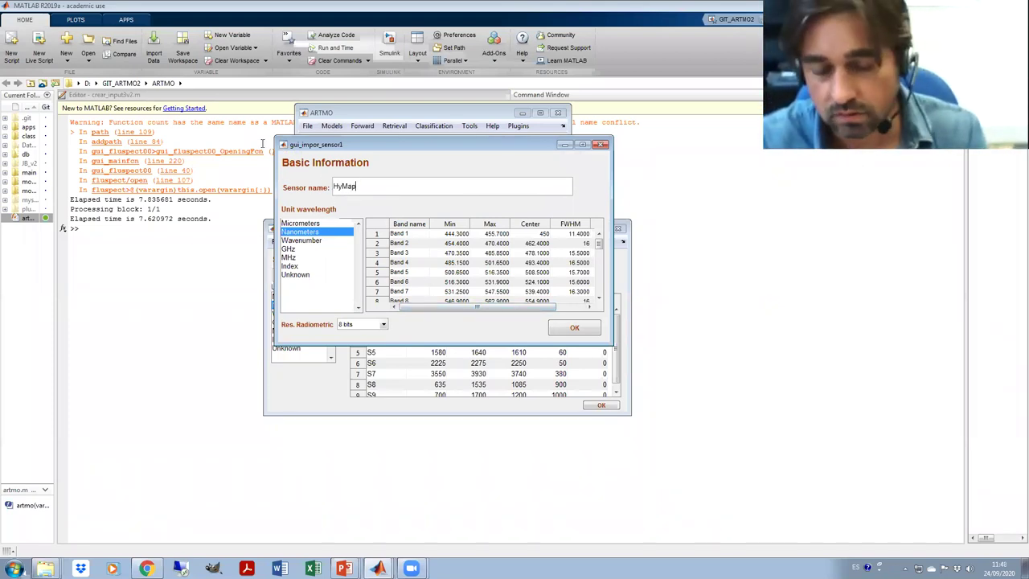
Try HyMap as the imported sensor's name, and save the sensor as HyMap125b.
left_click(576, 329)
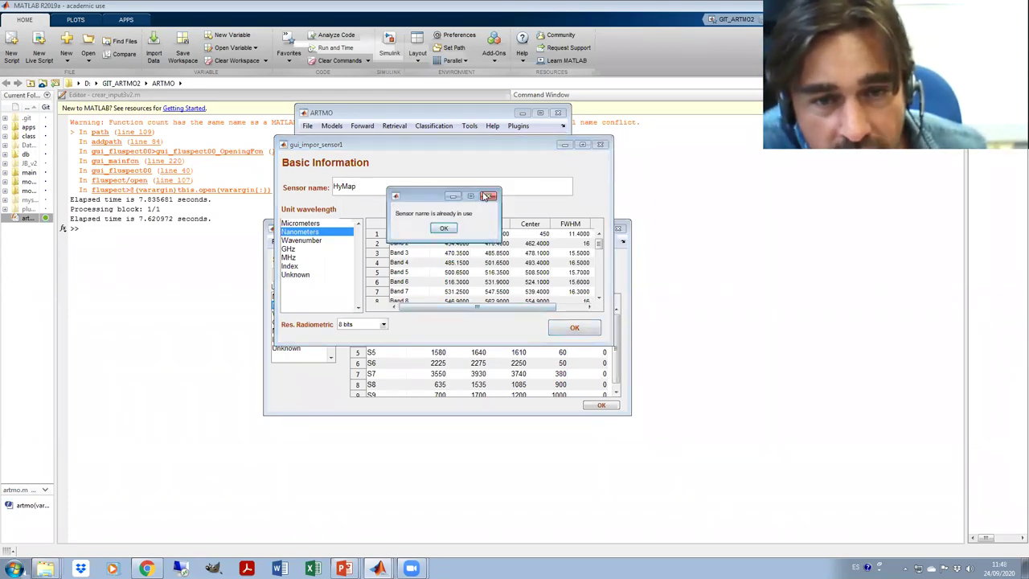
left_click(488, 196)
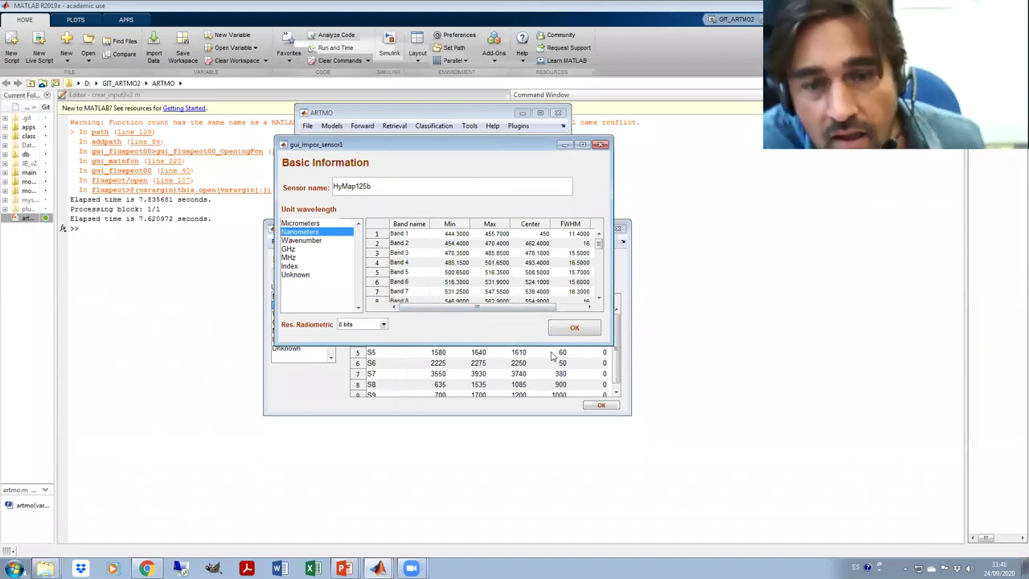
left_click(574, 328)
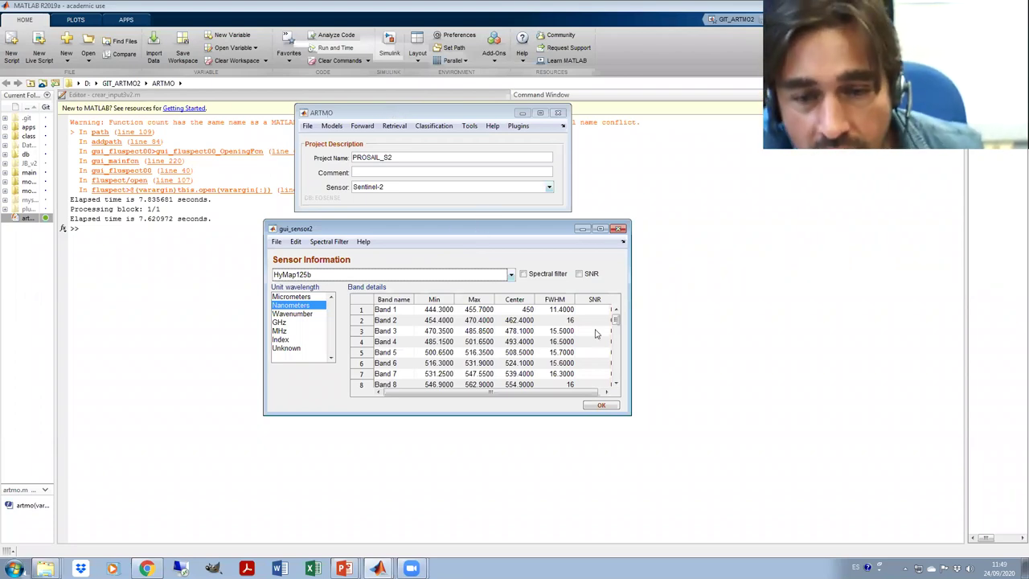
Close the sensor information, set the project's sensor to HyMap125b, and start a new project.
left_click(609, 406)
left_click(491, 187)
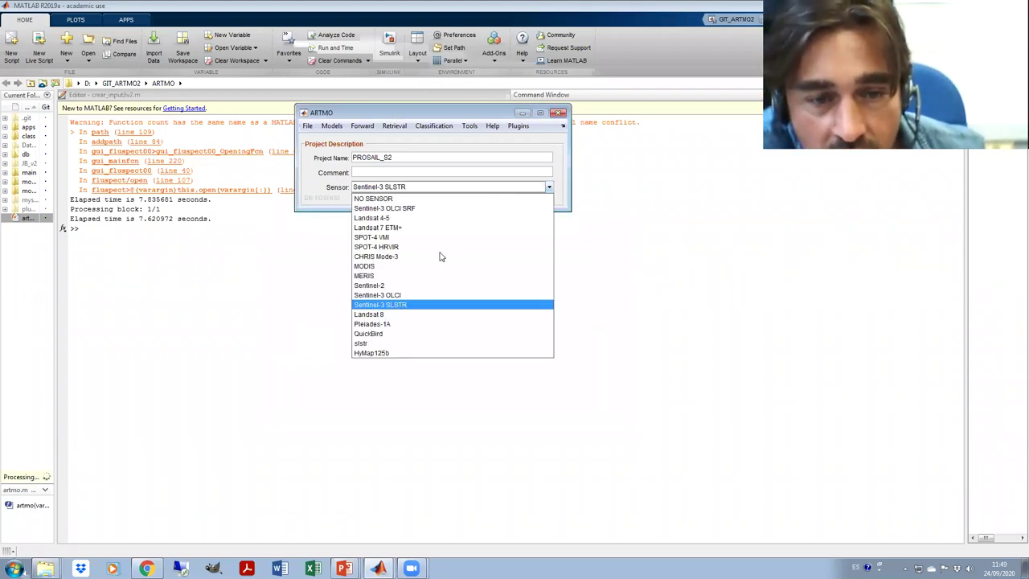
left_click(372, 355)
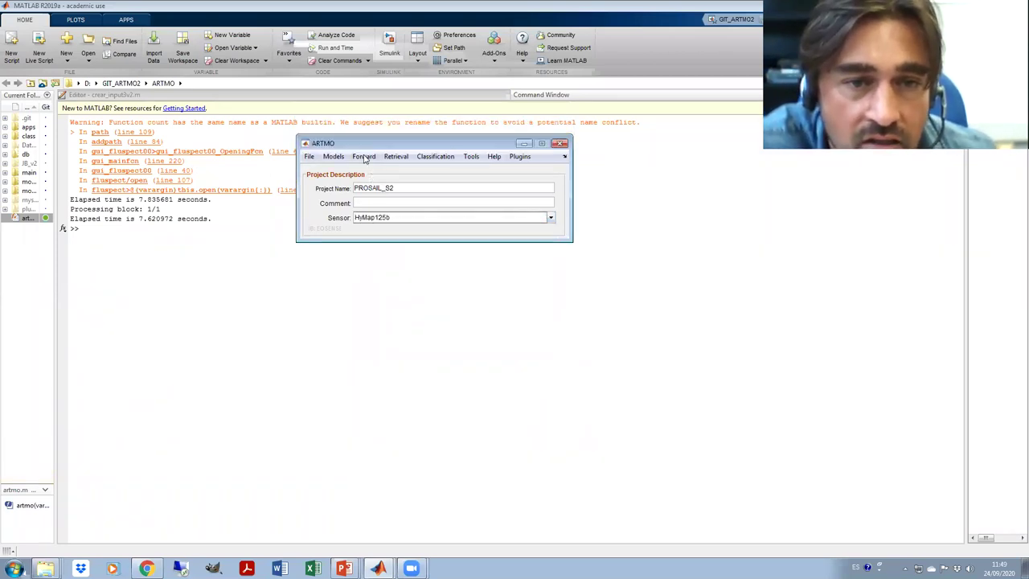
left_click(309, 157)
mouse_move(354, 170)
left_click(398, 170)
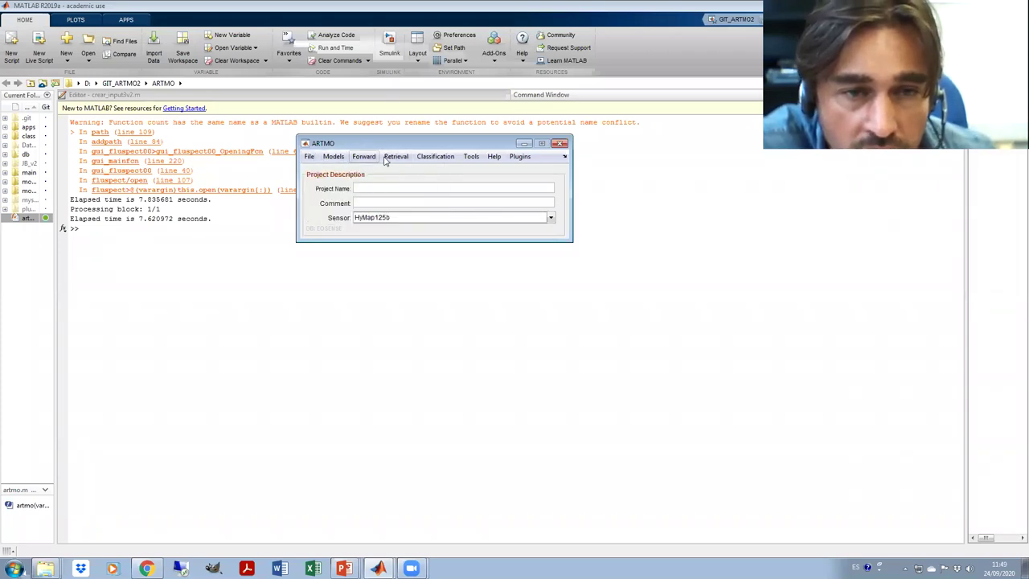
Run the coupled 4SAIL + PROSPECT4 simulation with a class1 subset of 100 and Latin Hypercube Sampling.
left_click(372, 160)
mouse_move(387, 185)
mouse_move(432, 186)
left_click(486, 198)
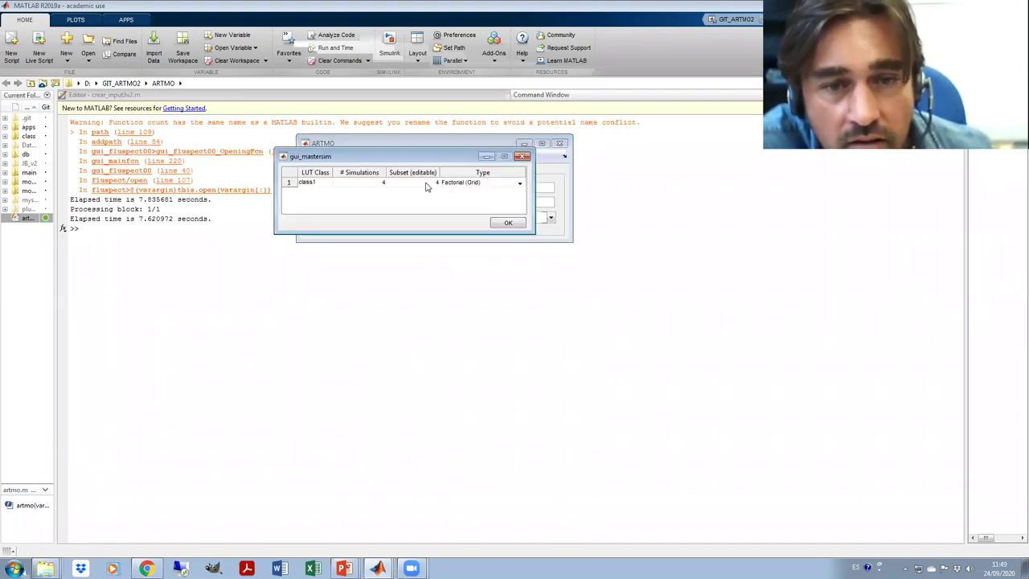
double_click(431, 183)
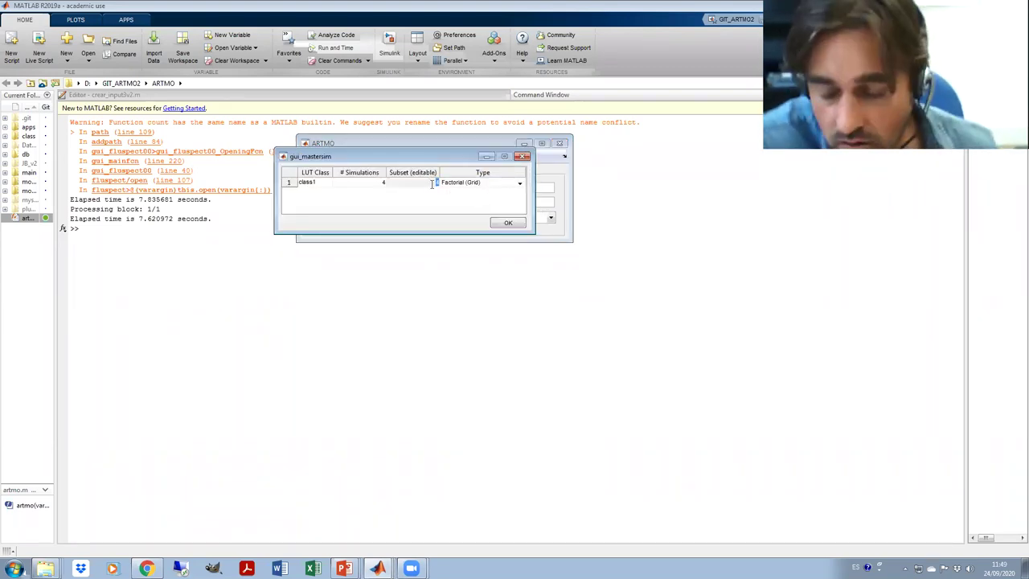
left_click(476, 182)
left_click(482, 201)
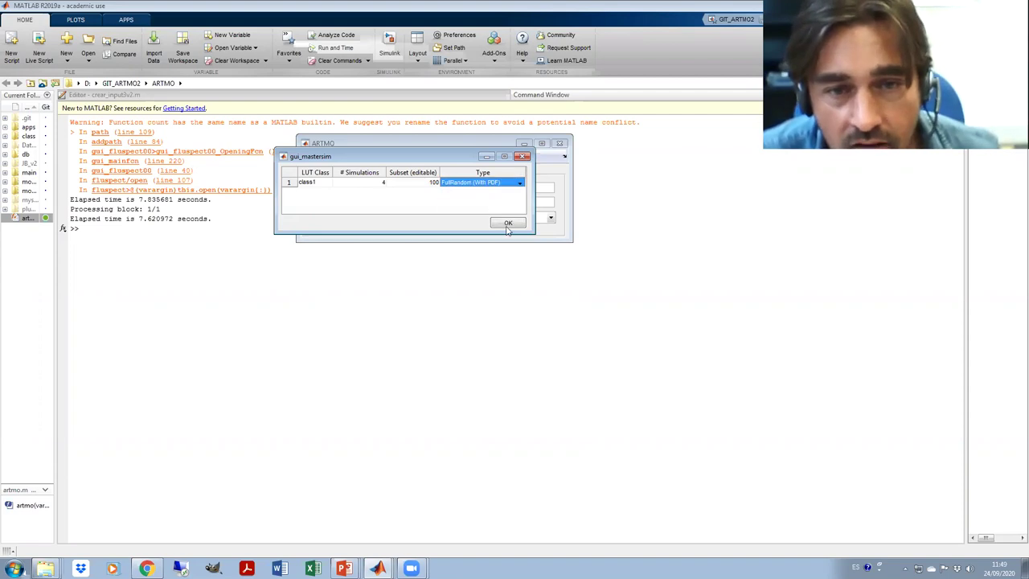
left_click(486, 183)
left_click(494, 213)
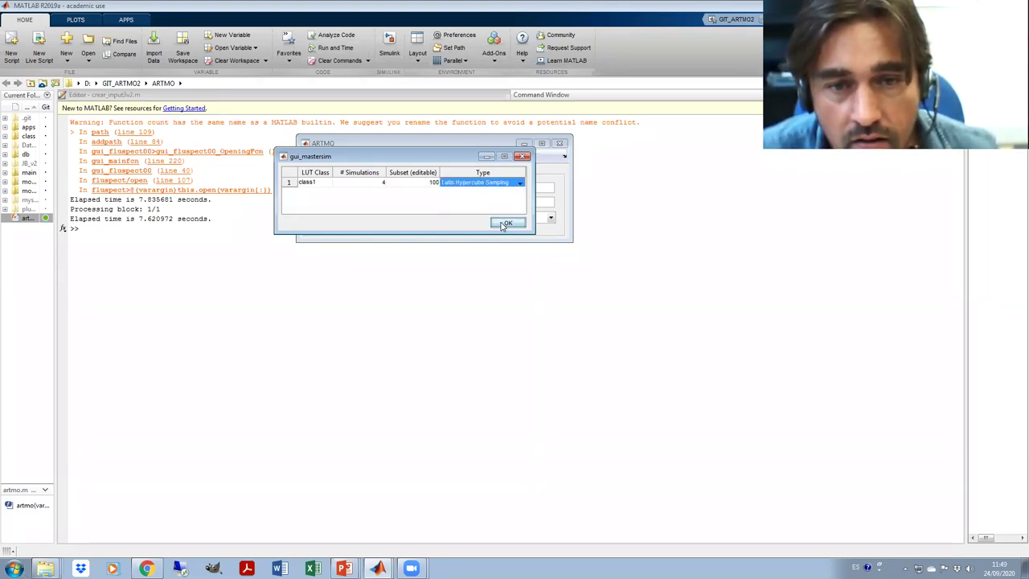
left_click(507, 223)
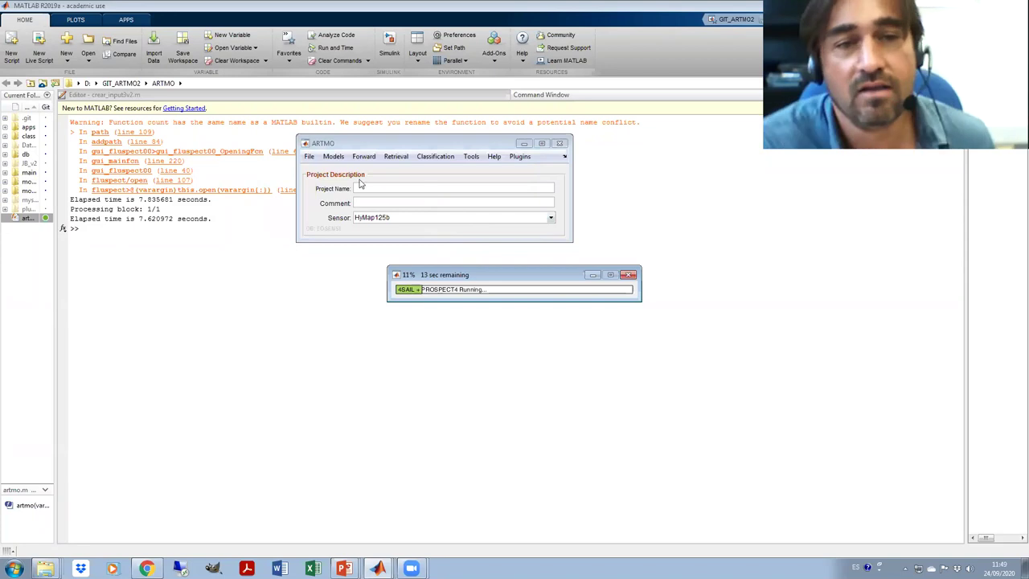
Open the sensor information tool and place its window clear of the simulation progress bar.
left_click(472, 157)
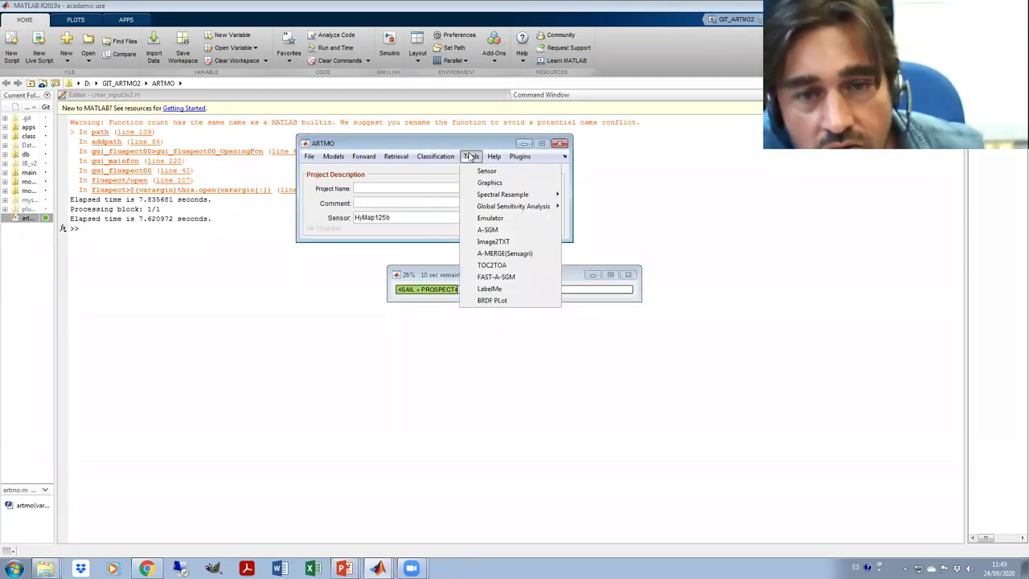
left_click(486, 181)
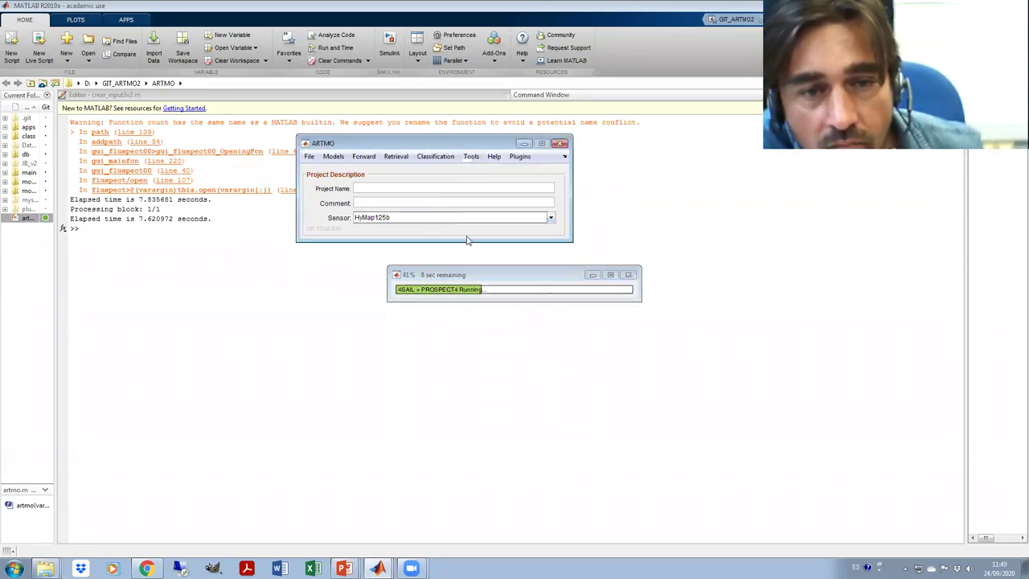
left_click_drag(510, 191, 302, 220)
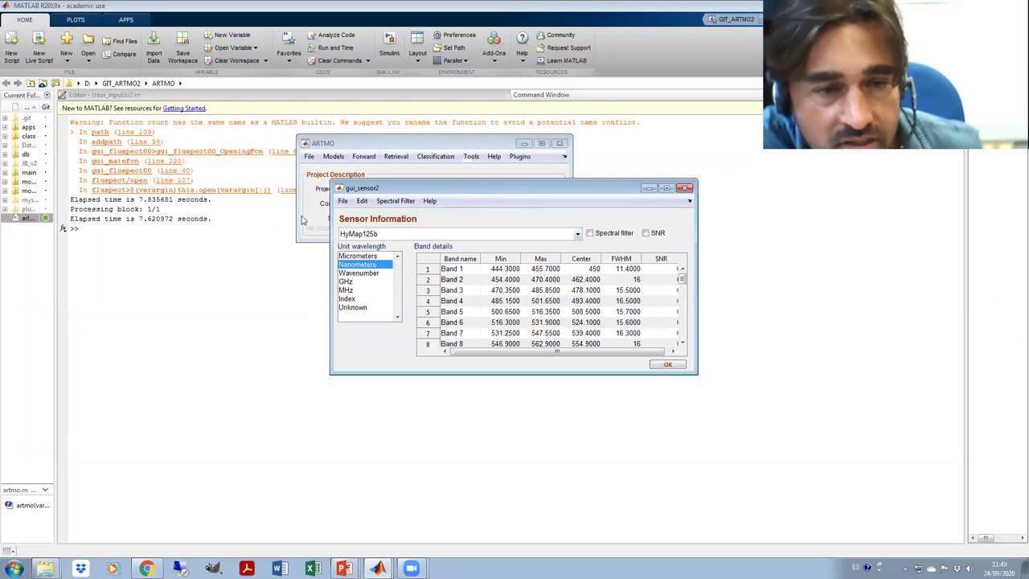
Review the sensor import form for text files, including its band parameter options, and close it.
left_click(136, 230)
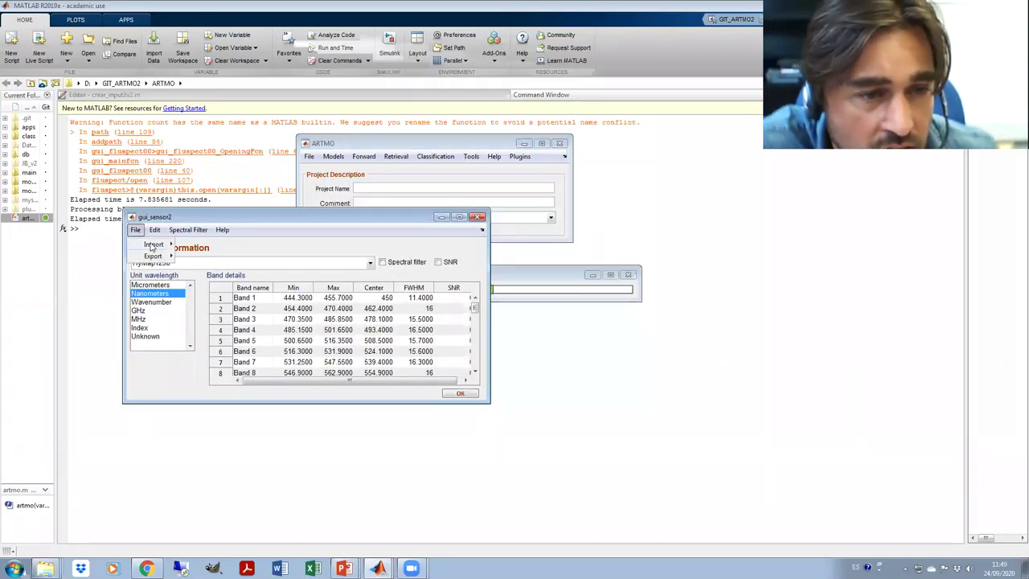
mouse_move(154, 245)
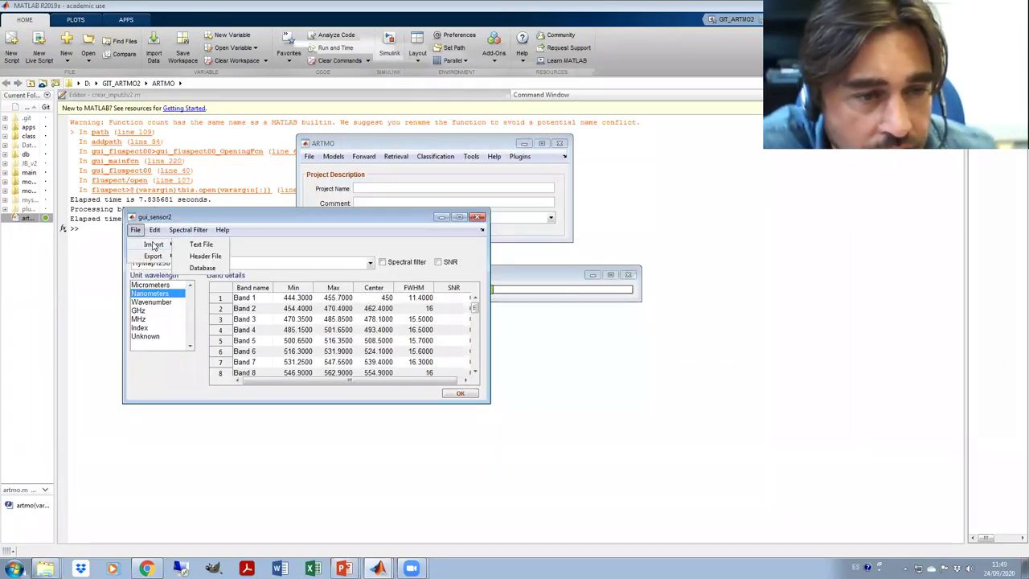
left_click(202, 245)
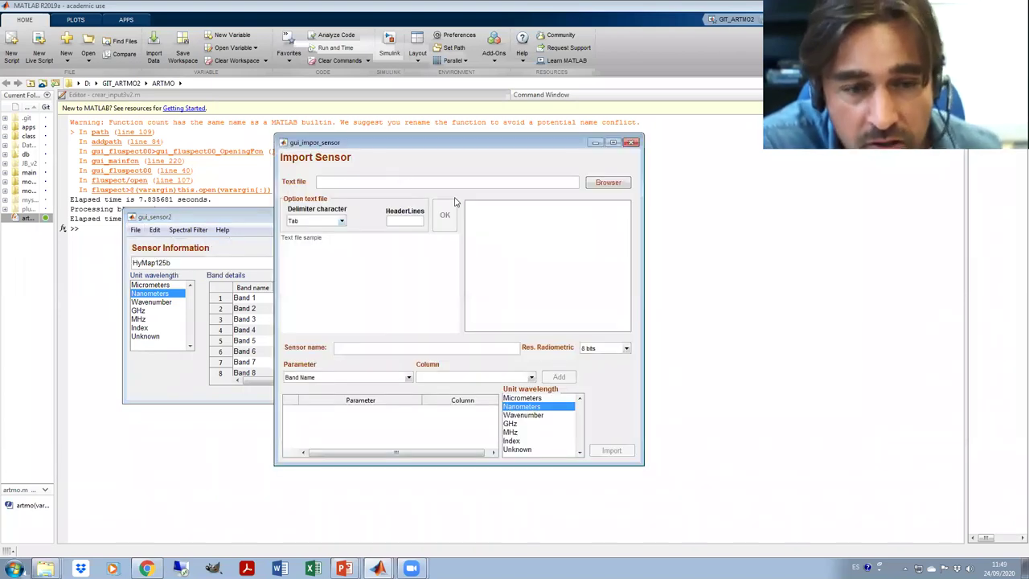
left_click(362, 378)
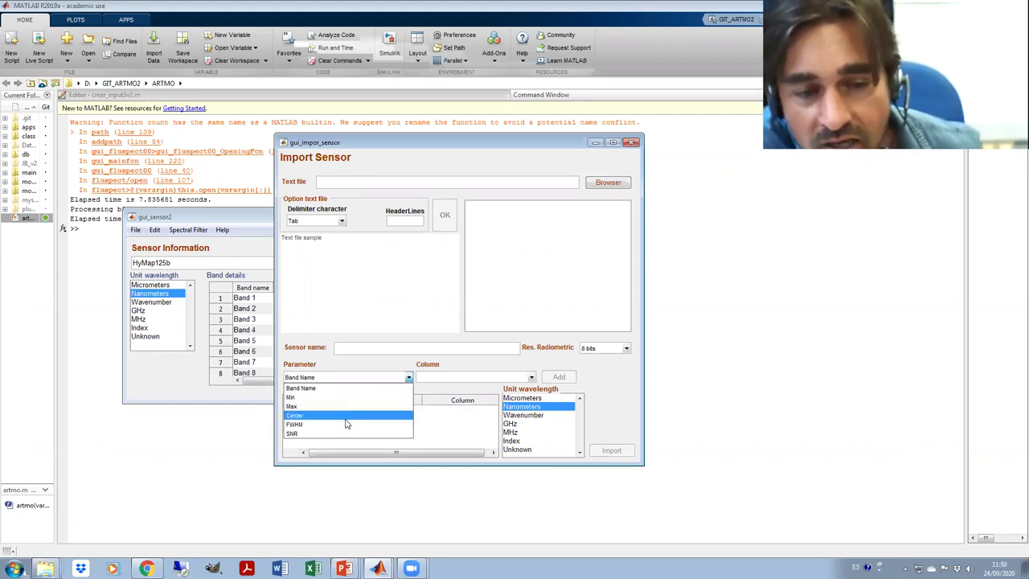
left_click(631, 142)
Open the HyMap125b sensor for editing, examine the editable entries of Band 3 and Band 4, and close the editor.
left_click(154, 230)
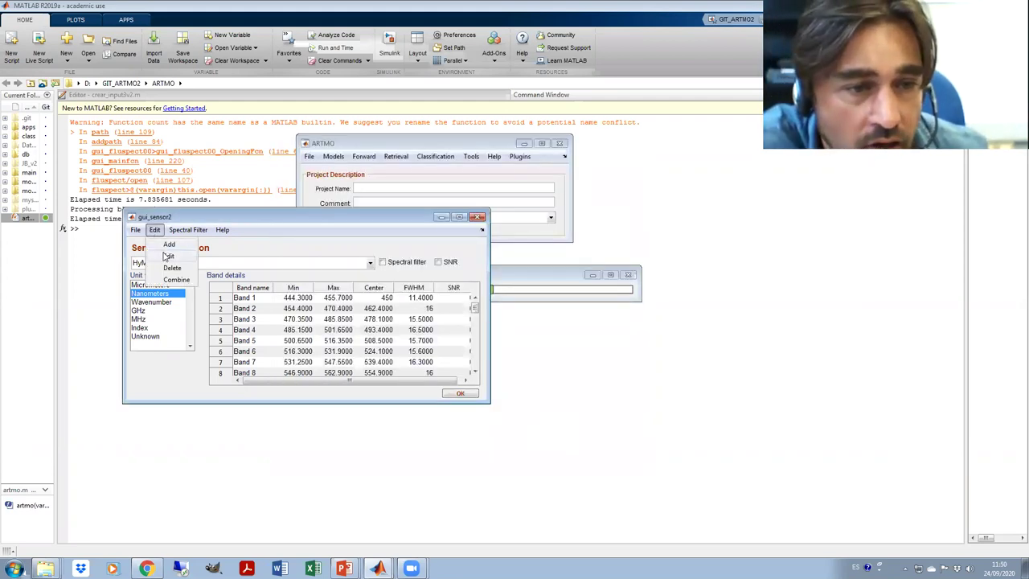
left_click(166, 256)
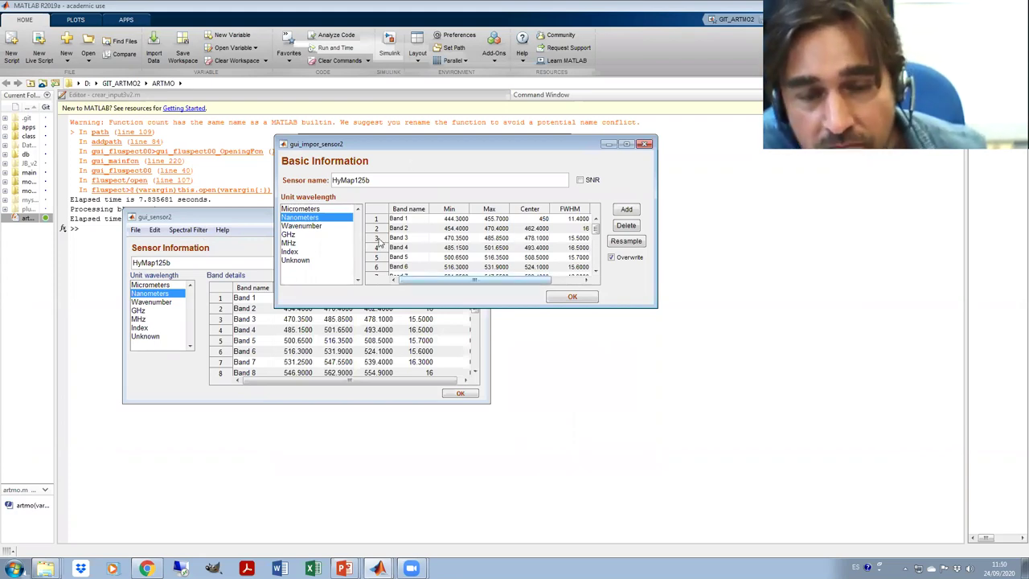
left_click(402, 238)
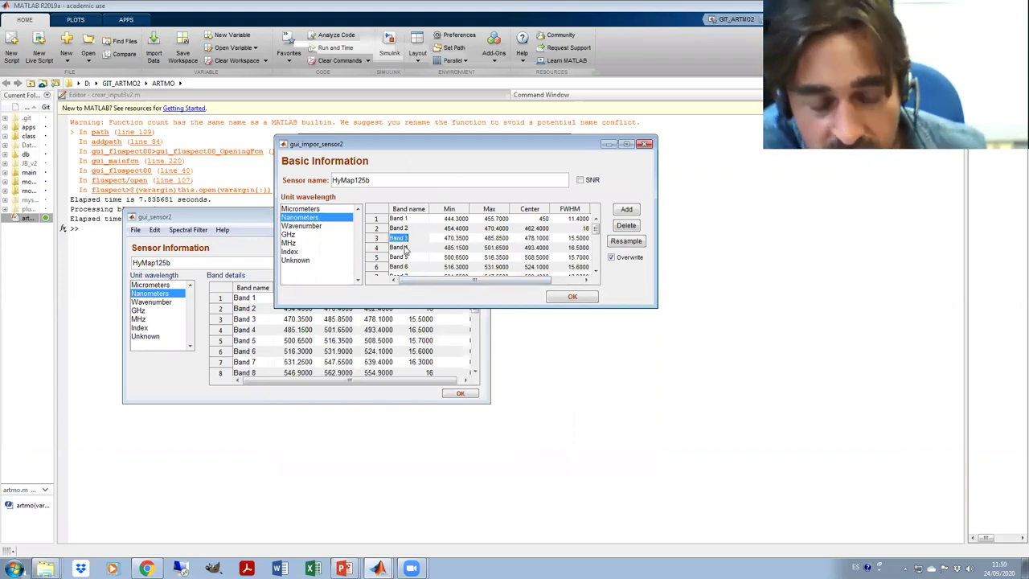
left_click(398, 248, "shift")
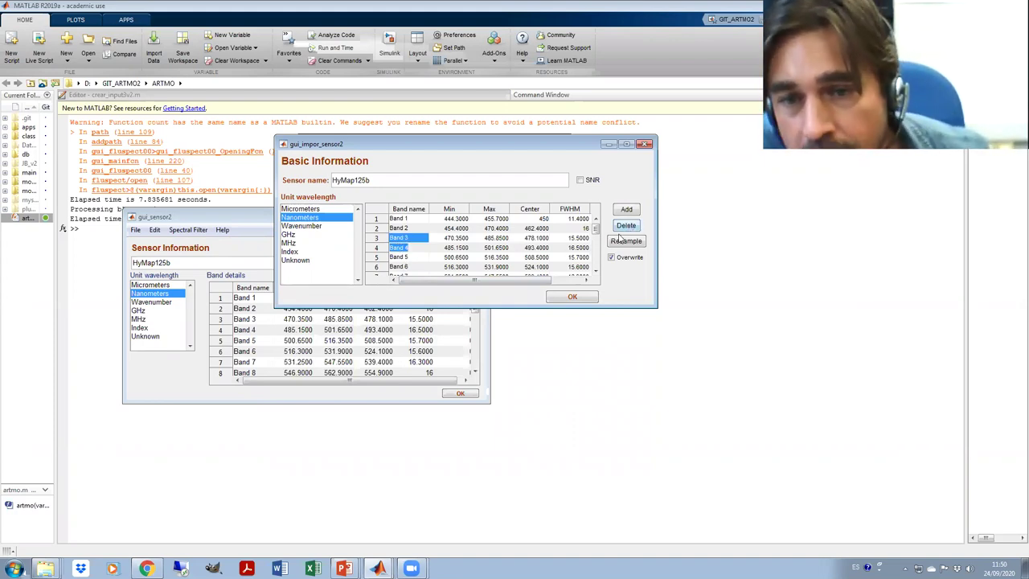
left_click(454, 238)
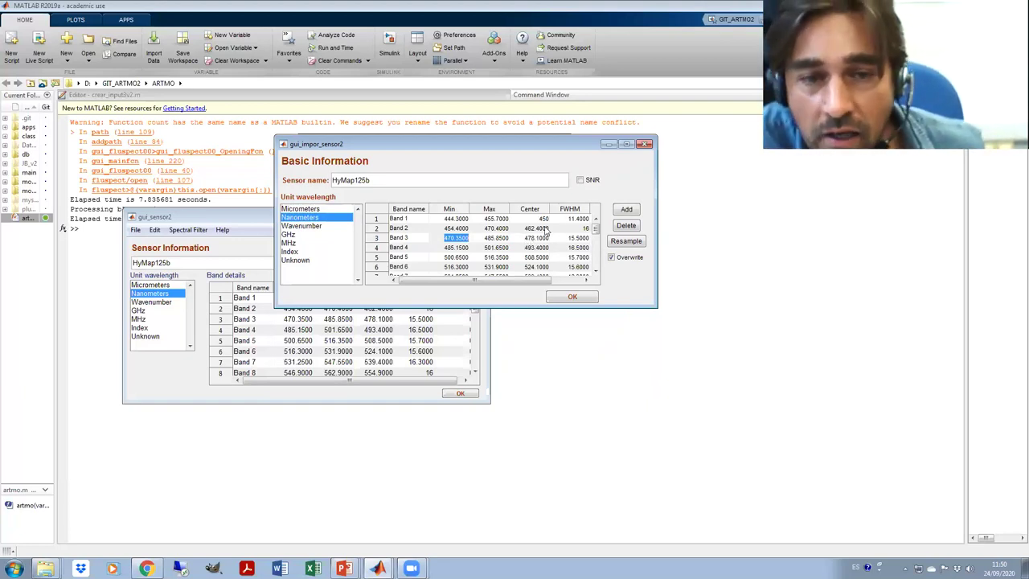
left_click(631, 245)
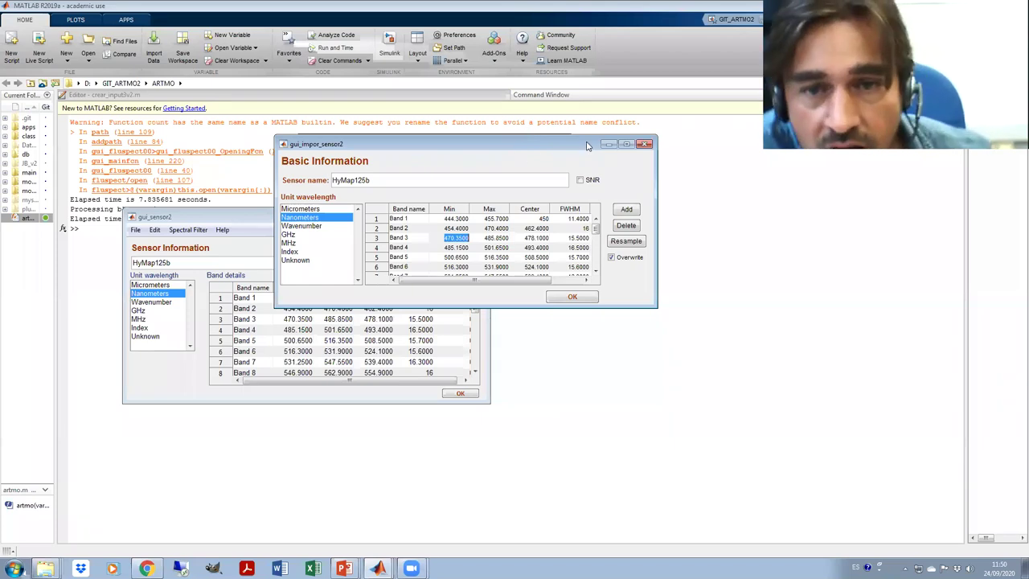
left_click(644, 145)
Start adding a new sensor with 10 bands, examine its blank band table, and close the form without saving.
left_click(152, 230)
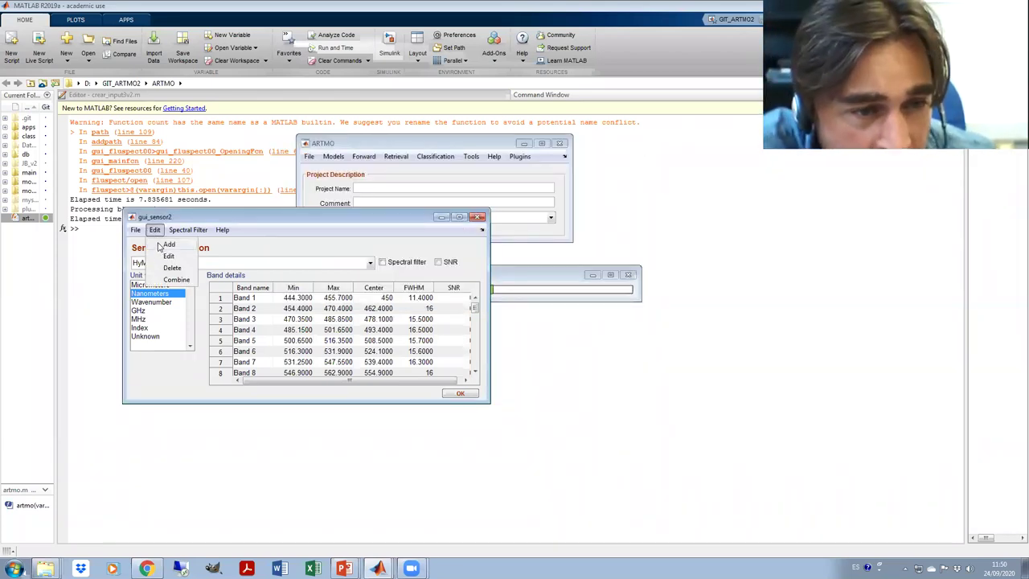
left_click(168, 245)
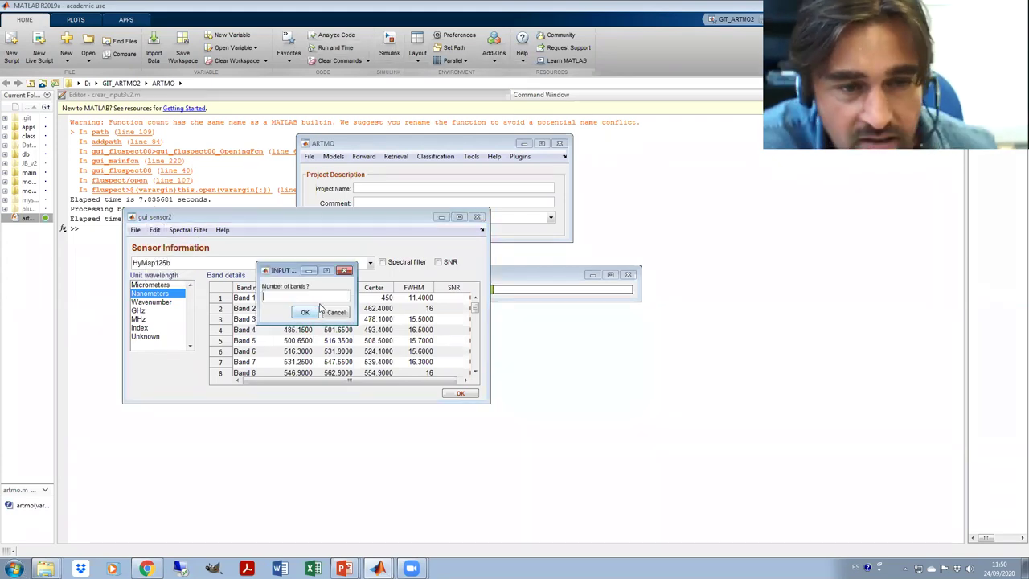
type("1")
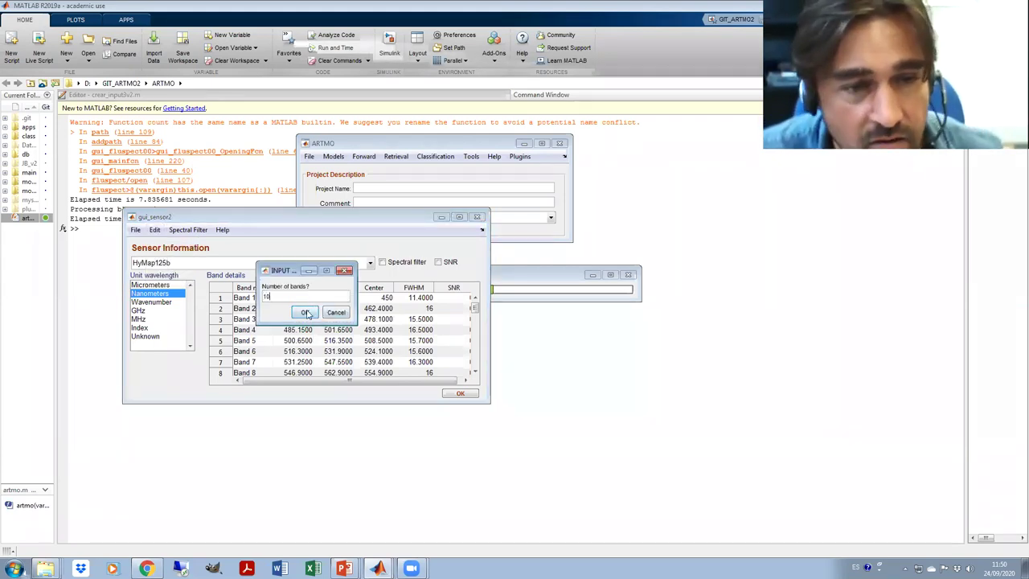
type("0")
left_click(305, 314)
double_click(448, 223)
double_click(456, 237)
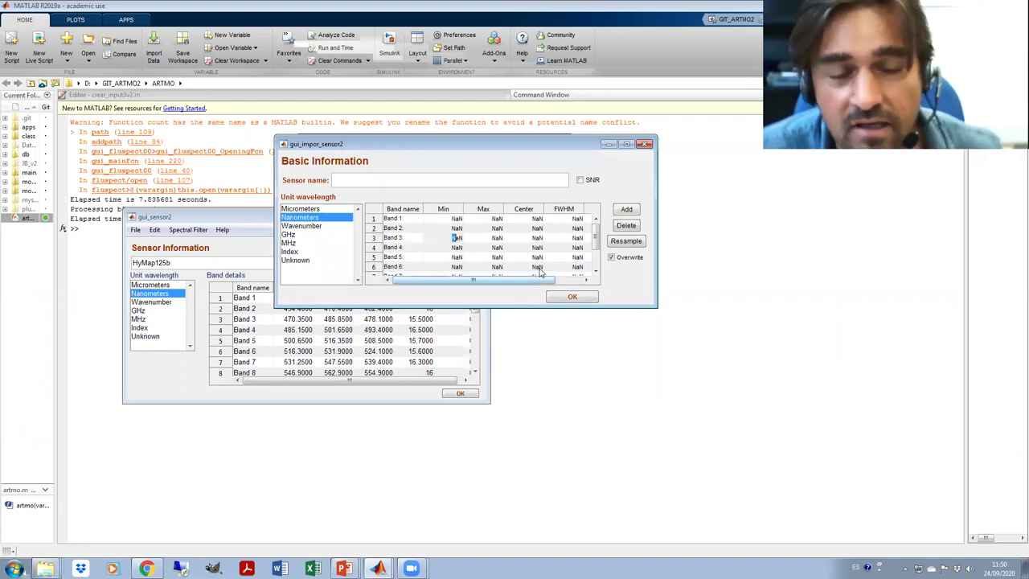
left_click(645, 146)
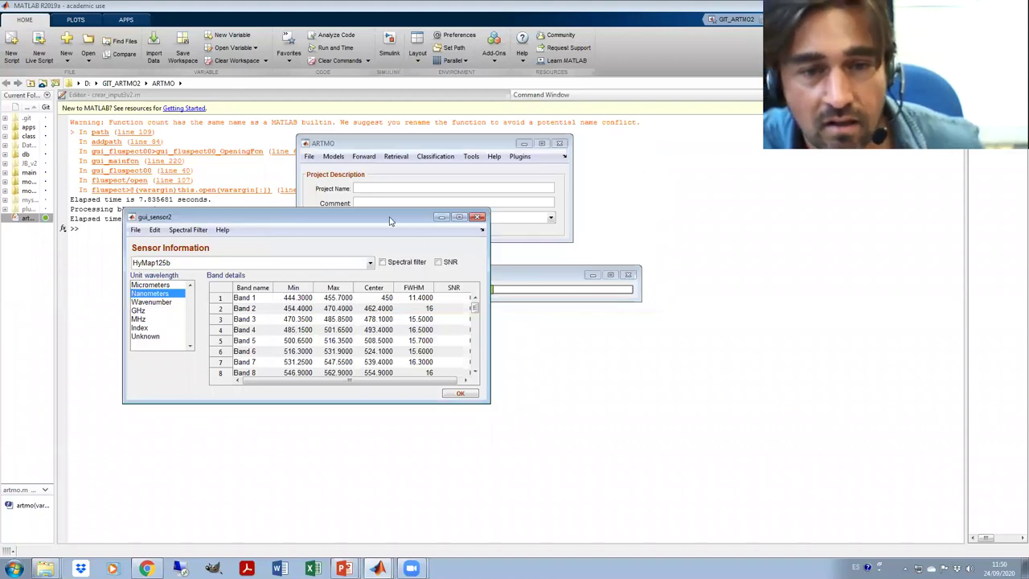
Close the sensor information tool, reposition the simulation progress window and dismiss the simulation completion message.
left_click_drag(390, 221, 452, 373)
left_click(539, 369)
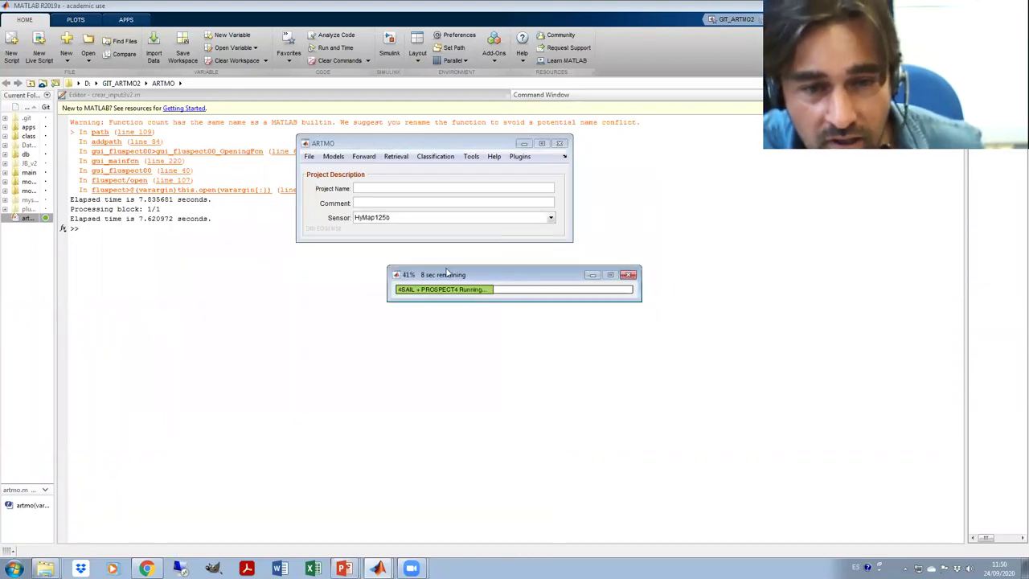
left_click_drag(447, 273, 389, 268)
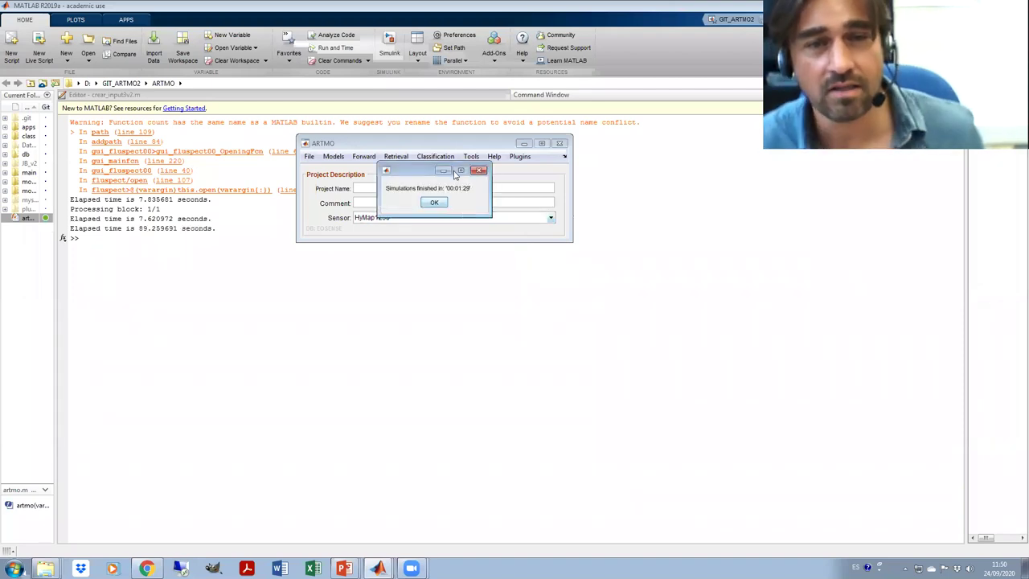
left_click(478, 171)
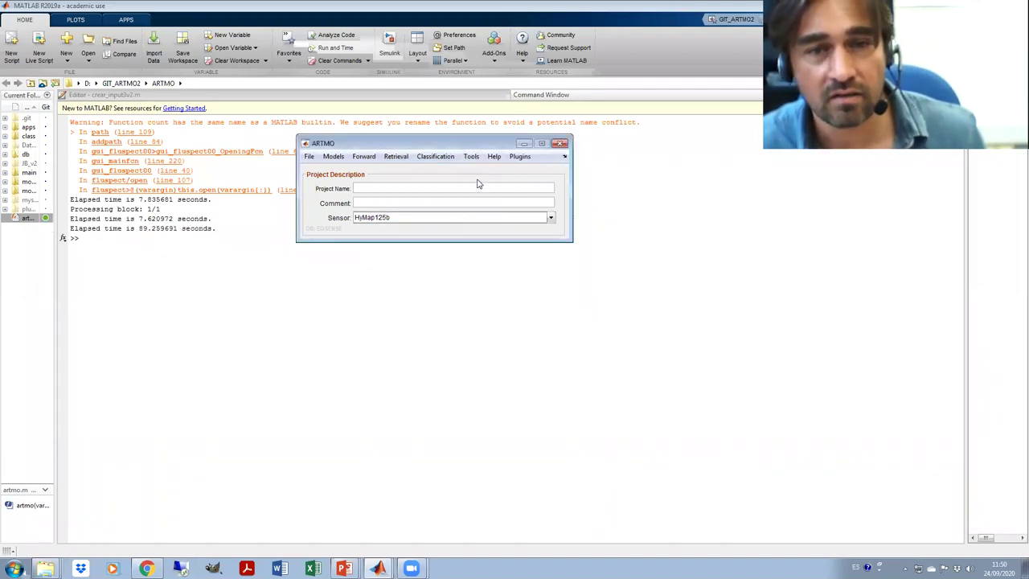
Load the HyMap125b project into the Graphics Module and choose 4SAIL as the model to plot.
left_click(373, 181)
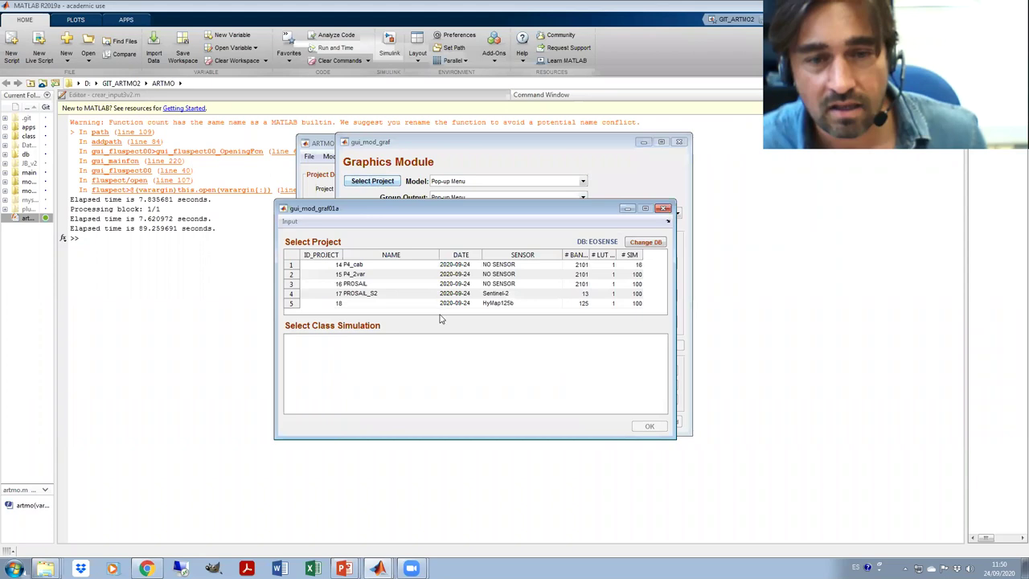
left_click(518, 304)
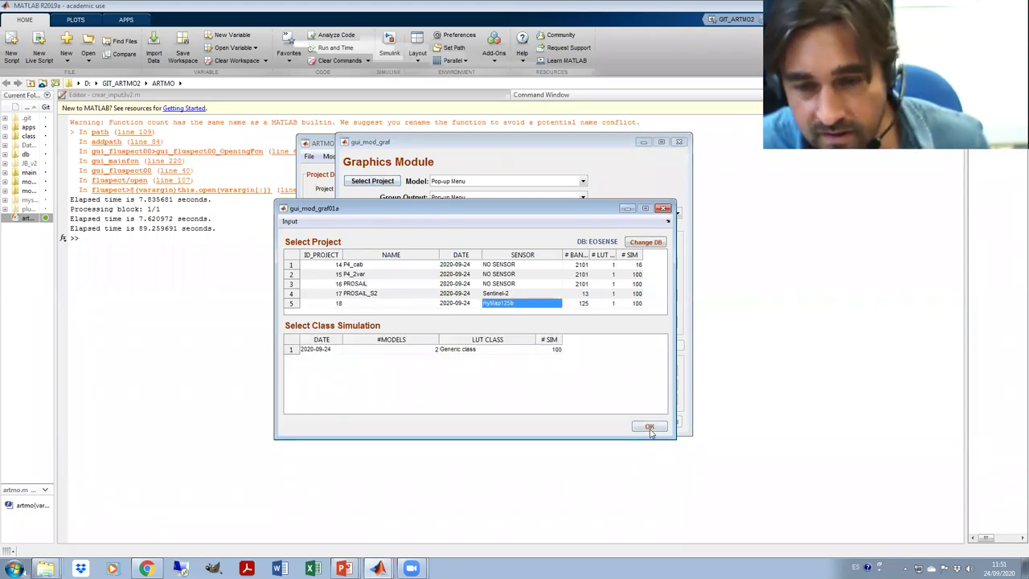
left_click(649, 427)
left_click(471, 182)
left_click(471, 200)
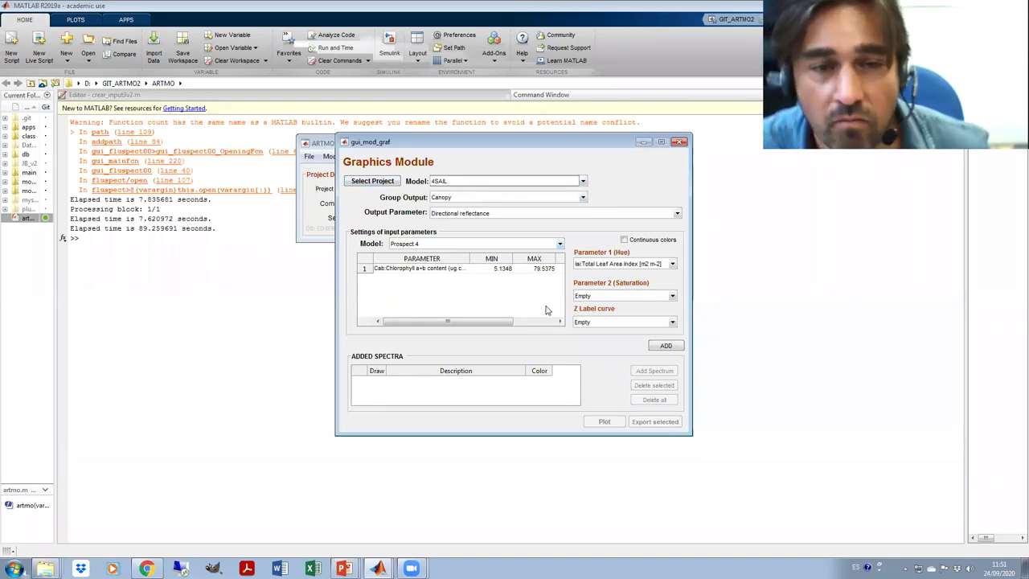
Add and plot the canopy directional reflectance with total leaf area index as hue and chlorophyll a+b content as saturation.
left_click(593, 265)
left_click(593, 283)
left_click(592, 266)
left_click(591, 275)
left_click(594, 296)
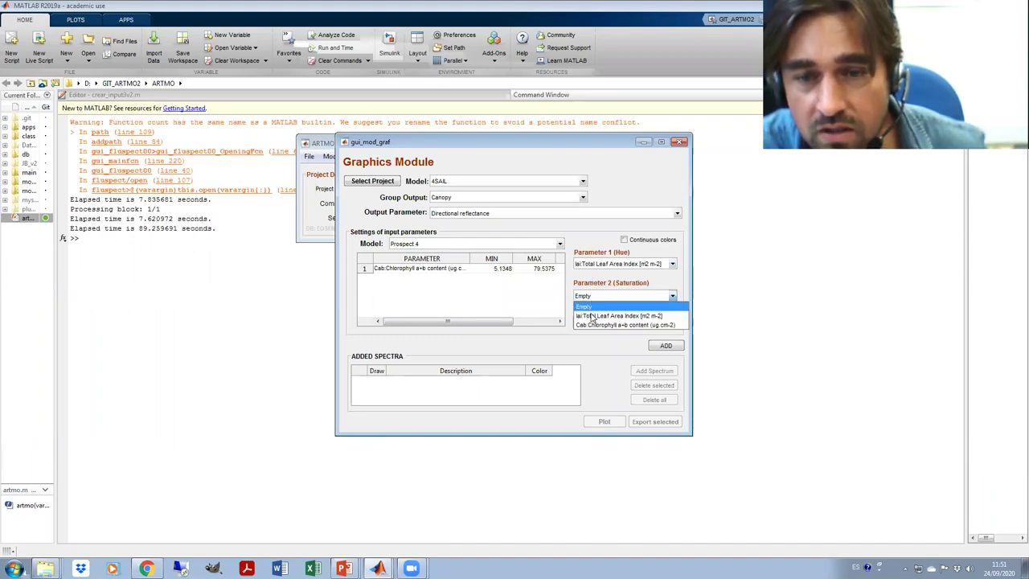
left_click(597, 325)
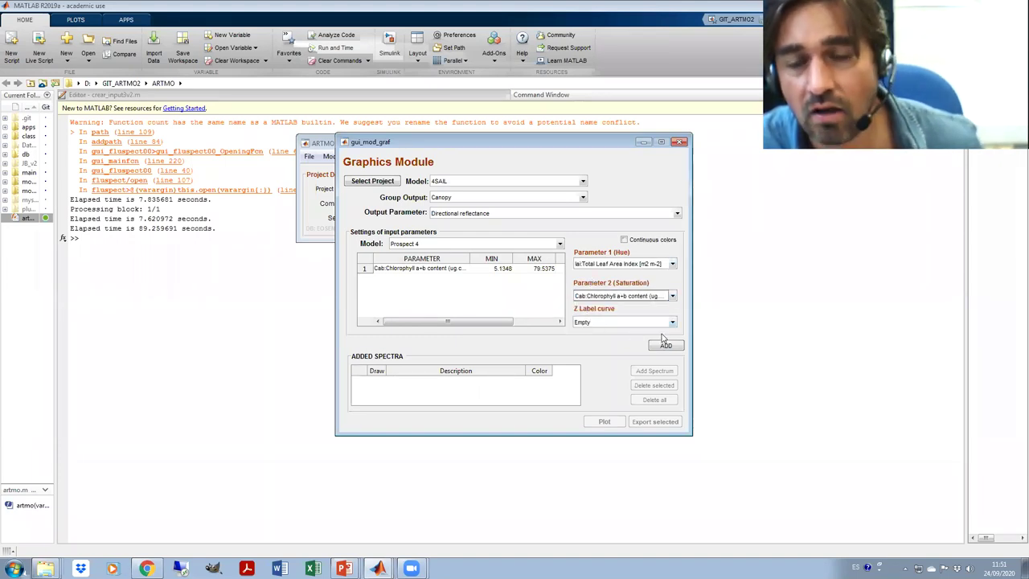
left_click(661, 346)
left_click(618, 422)
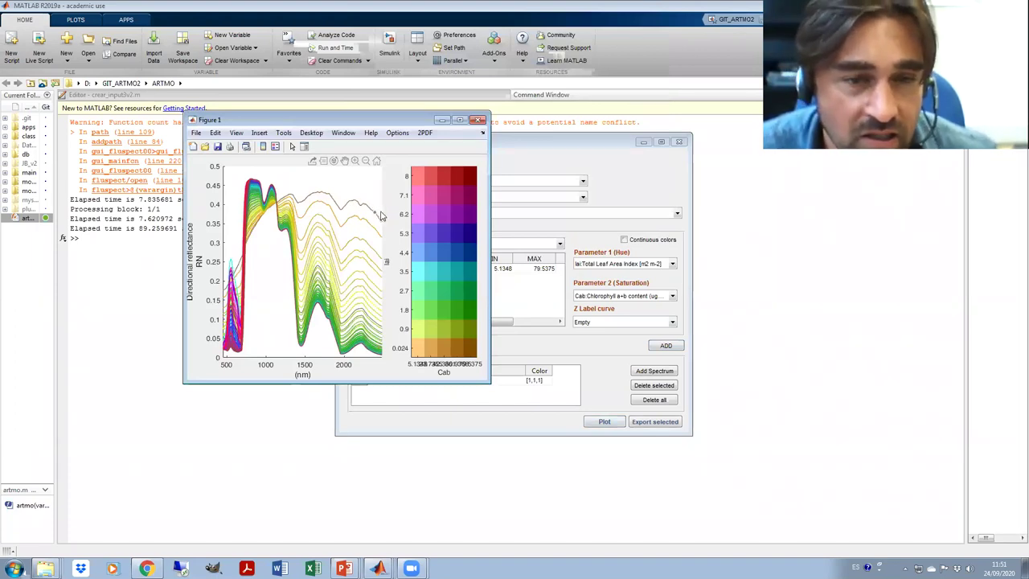
Examine the plotted HyMap reflectance spectra, then close the figure and the Graphics Module.
mouse_move(381, 214)
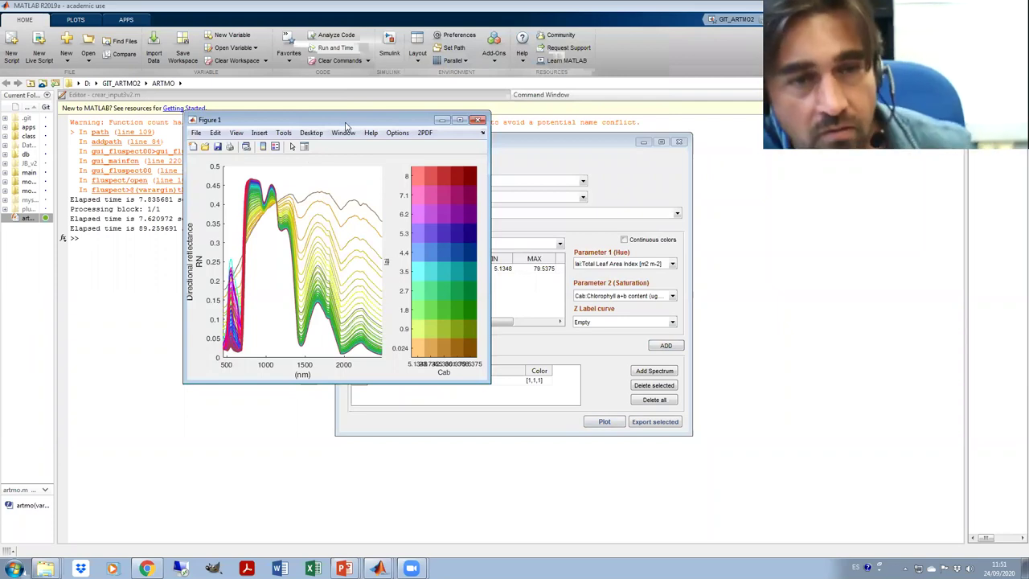
left_click_drag(346, 126, 306, 174)
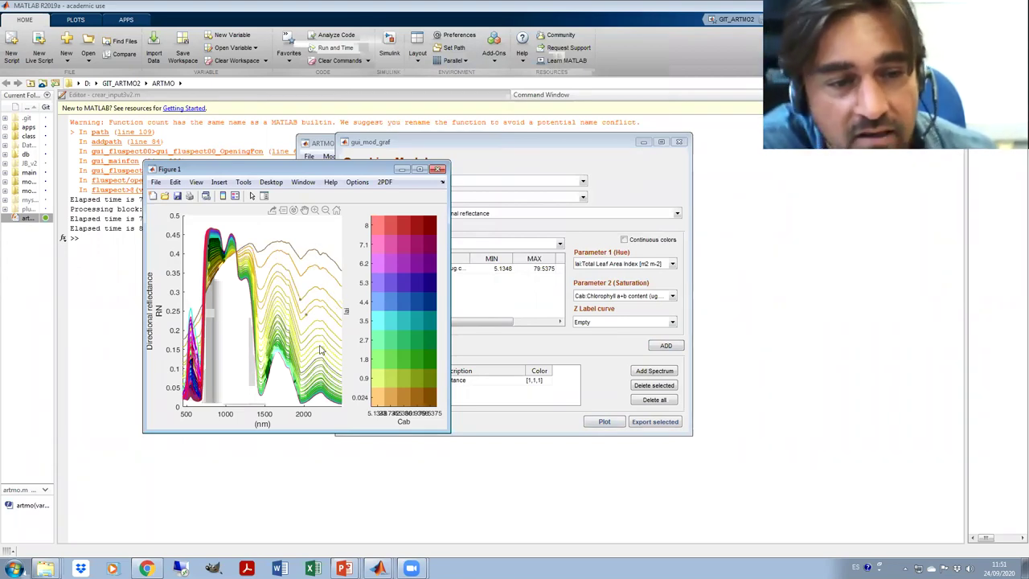
left_click(439, 171)
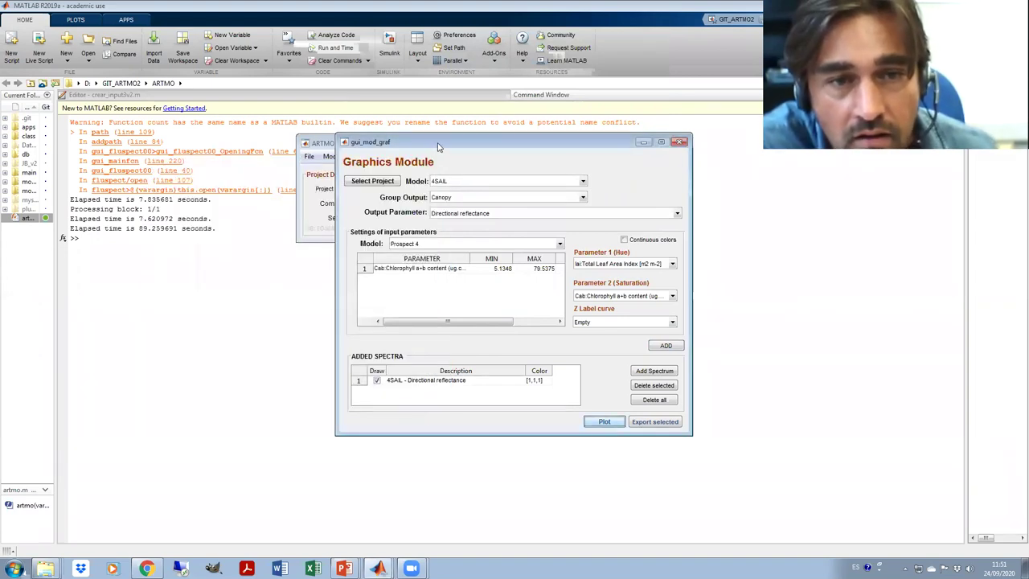
left_click_drag(439, 147, 580, 156)
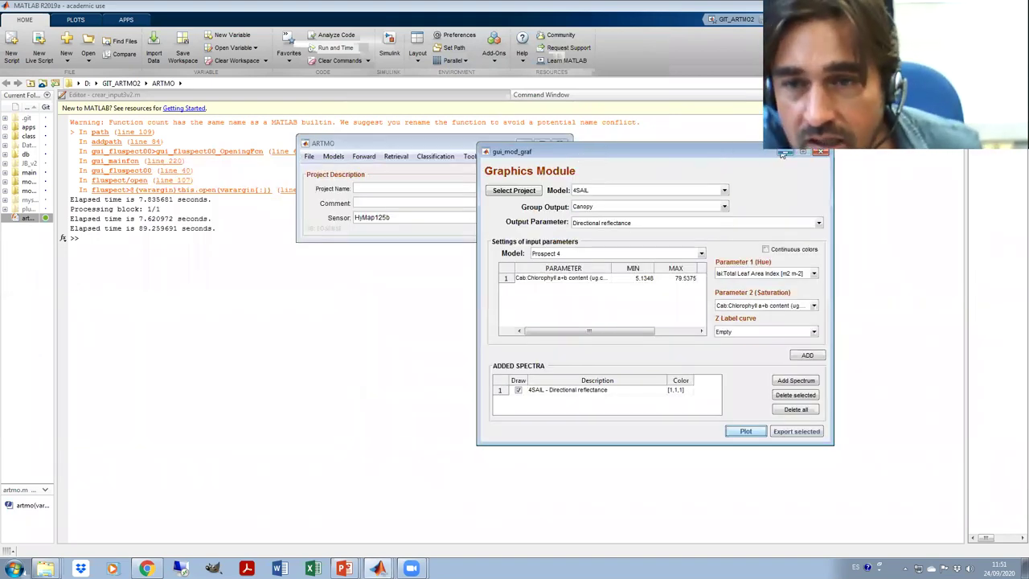
left_click(822, 152)
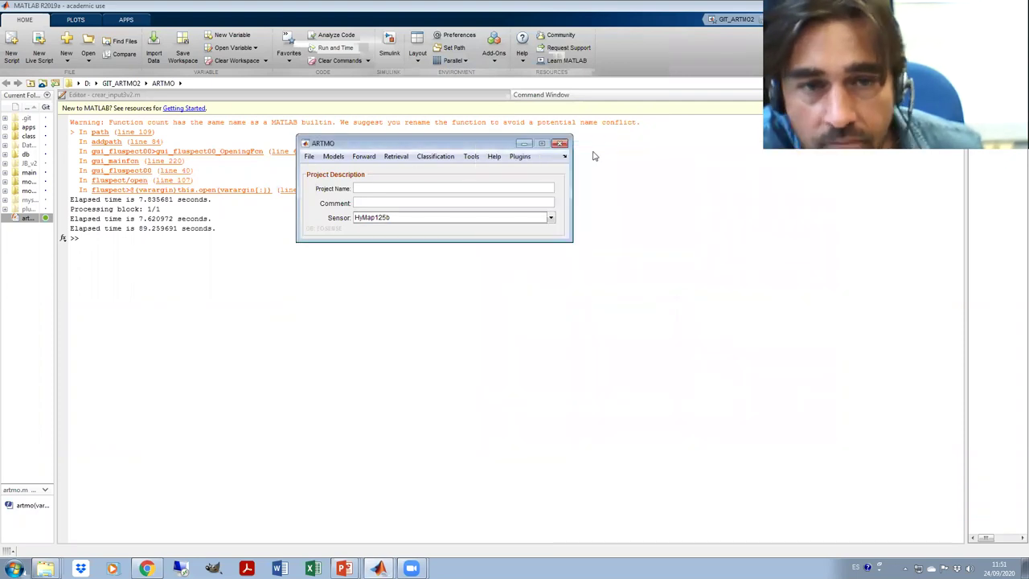
Open the 4SAIL canopy model and place its window clear of the ARTMO main window.
left_click(333, 156)
mouse_move(380, 172)
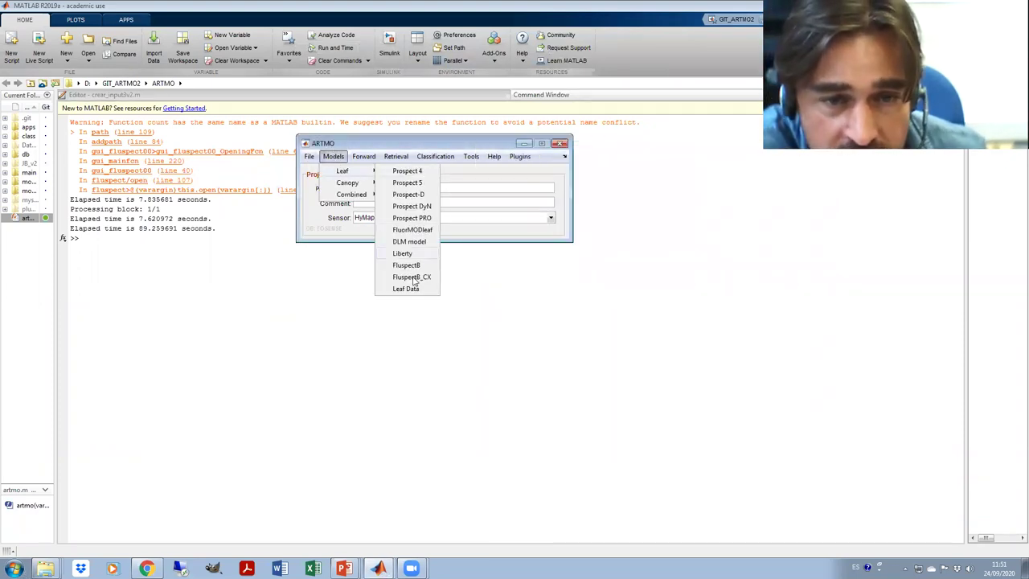
mouse_move(347, 183)
left_click(400, 183)
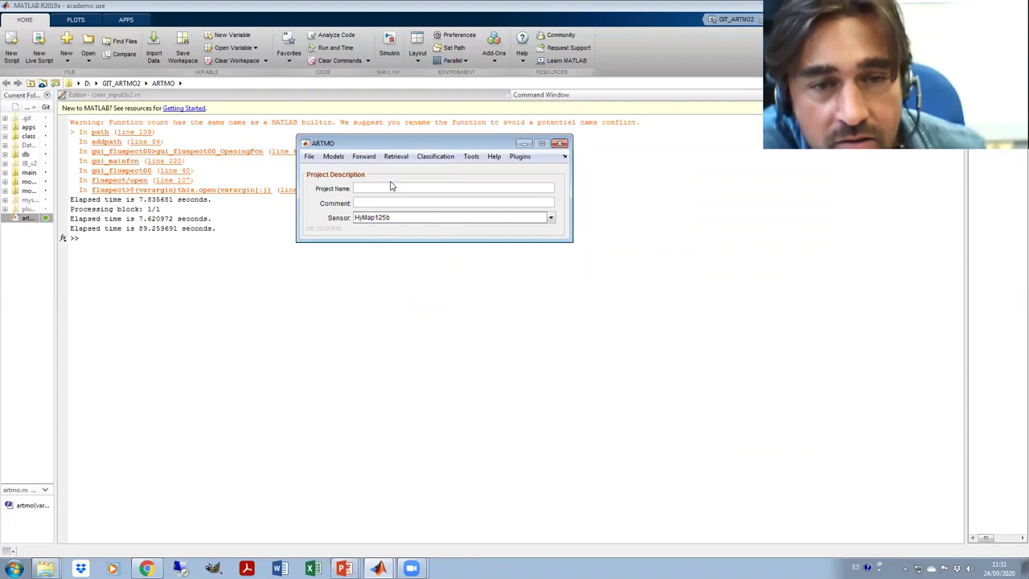
left_click_drag(377, 219, 176, 275)
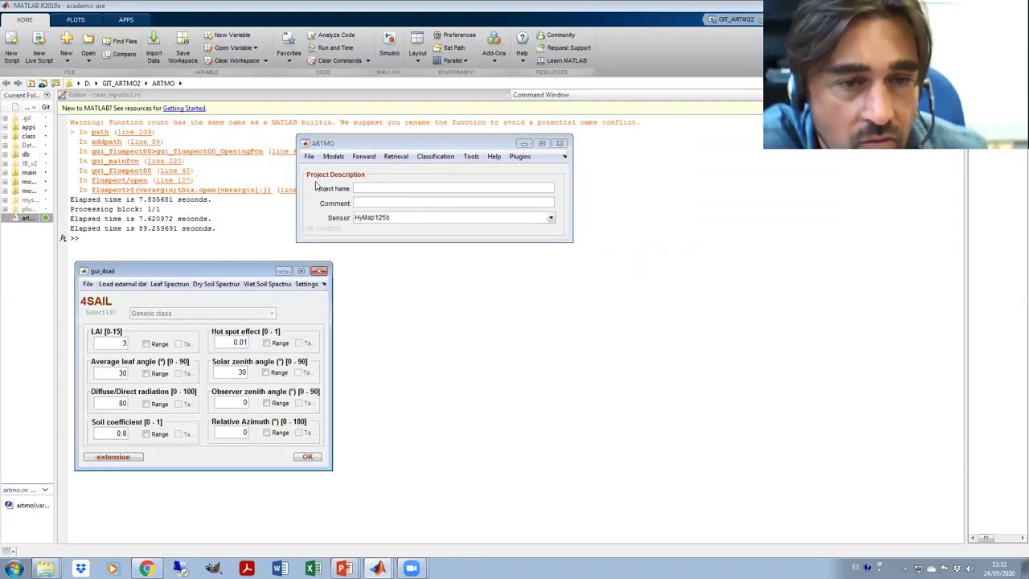
Open the INFORM canopy model and arrange its window clear of the ARTMO and 4SAIL windows.
left_click(332, 156)
mouse_move(344, 185)
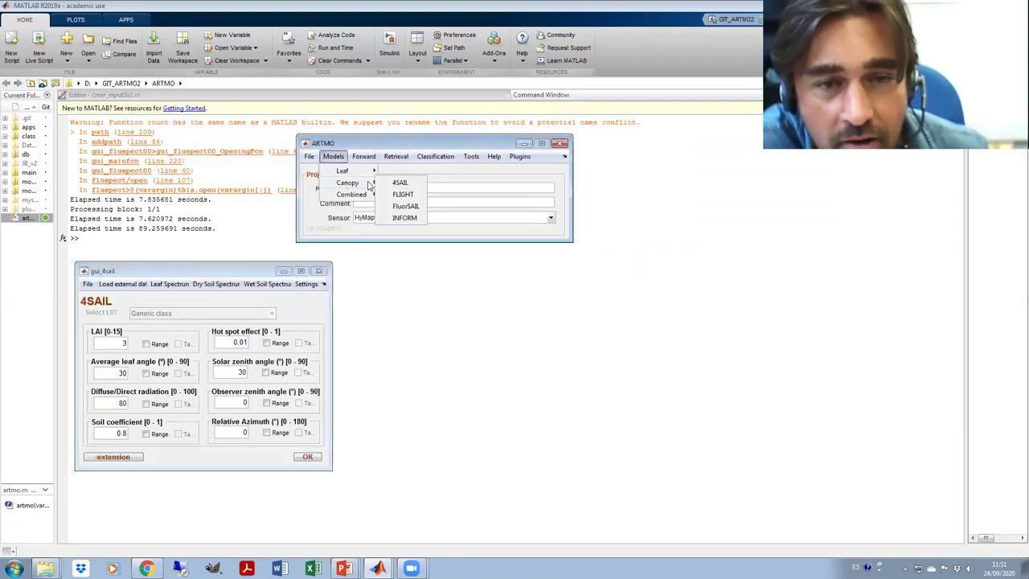
left_click(405, 217)
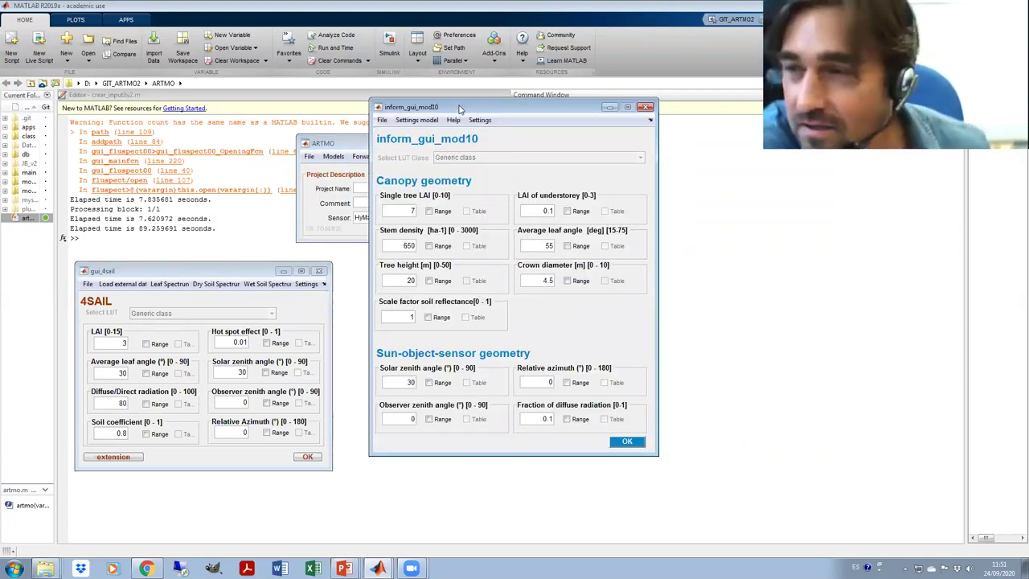
left_click_drag(459, 108, 609, 131)
left_click_drag(429, 143, 338, 57)
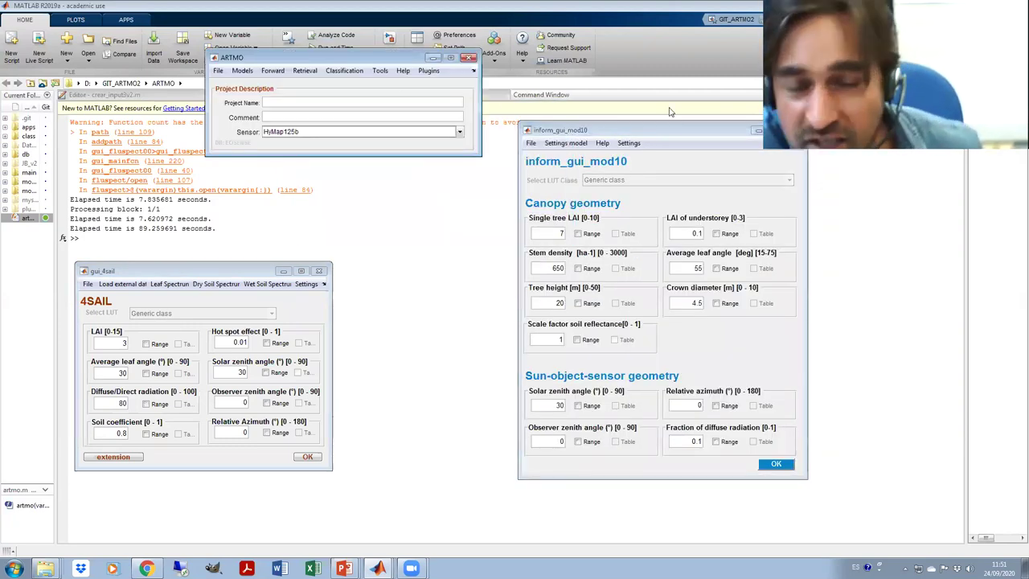
left_click(668, 131)
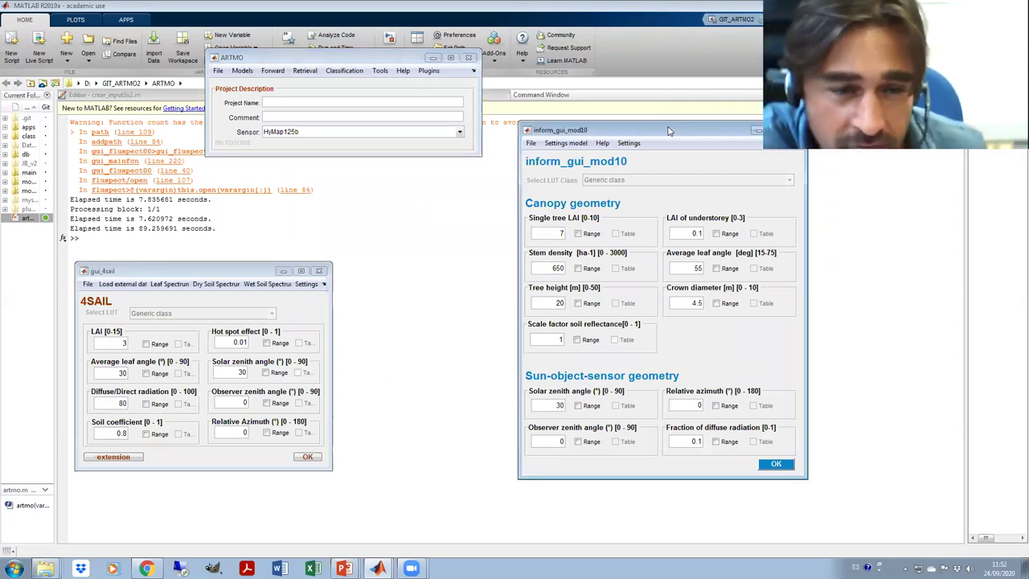
left_click_drag(668, 130, 504, 179)
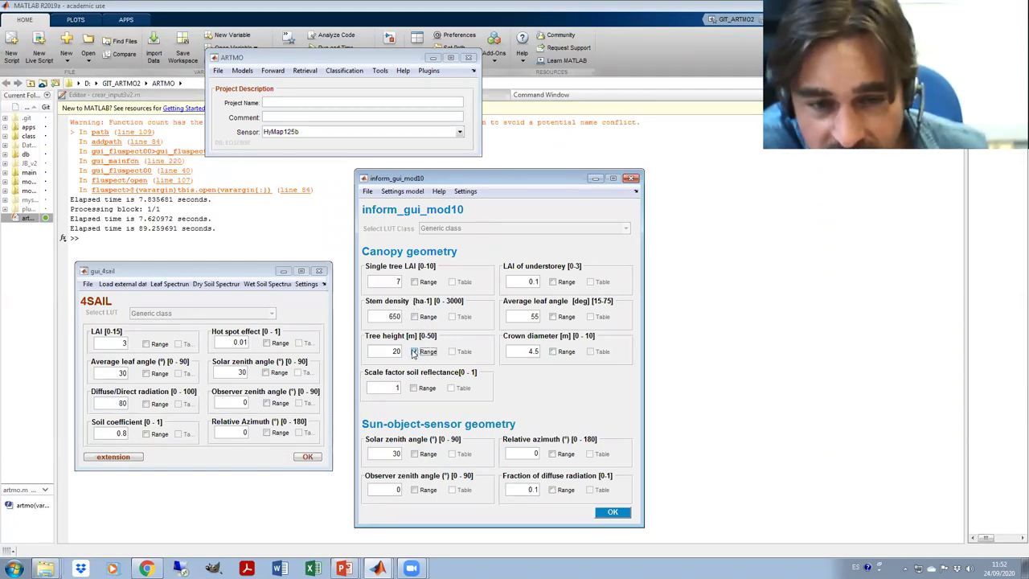
View the range settings for INFORM's tree height, dismiss them and move the model window aside.
left_click(415, 351)
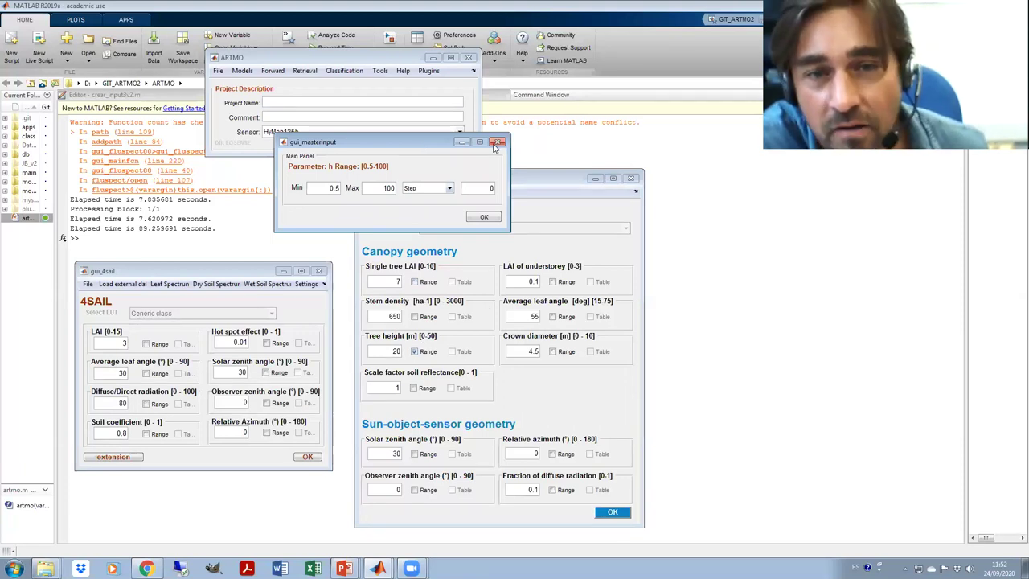
key("Escape")
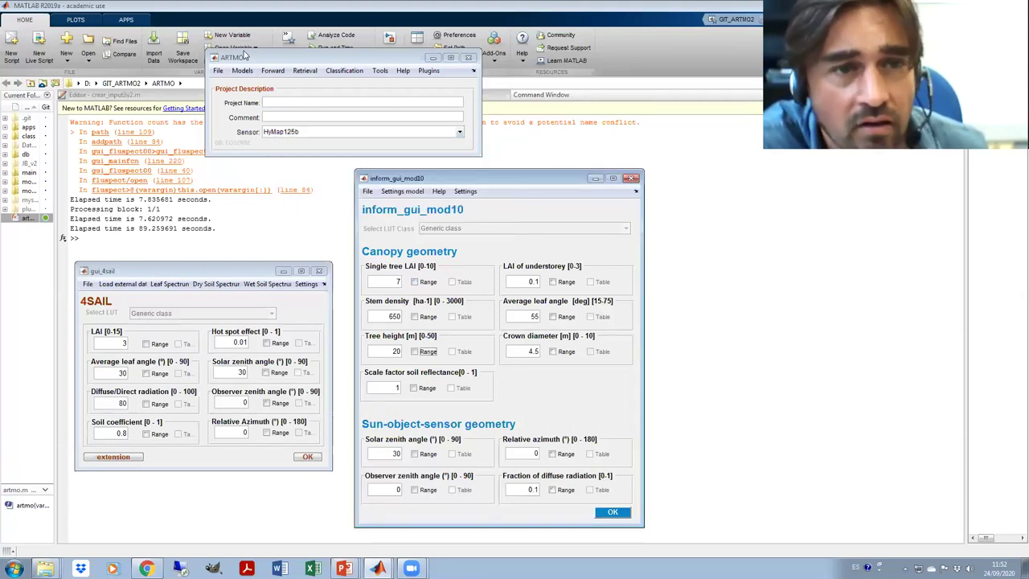
left_click_drag(445, 178, 175, 189)
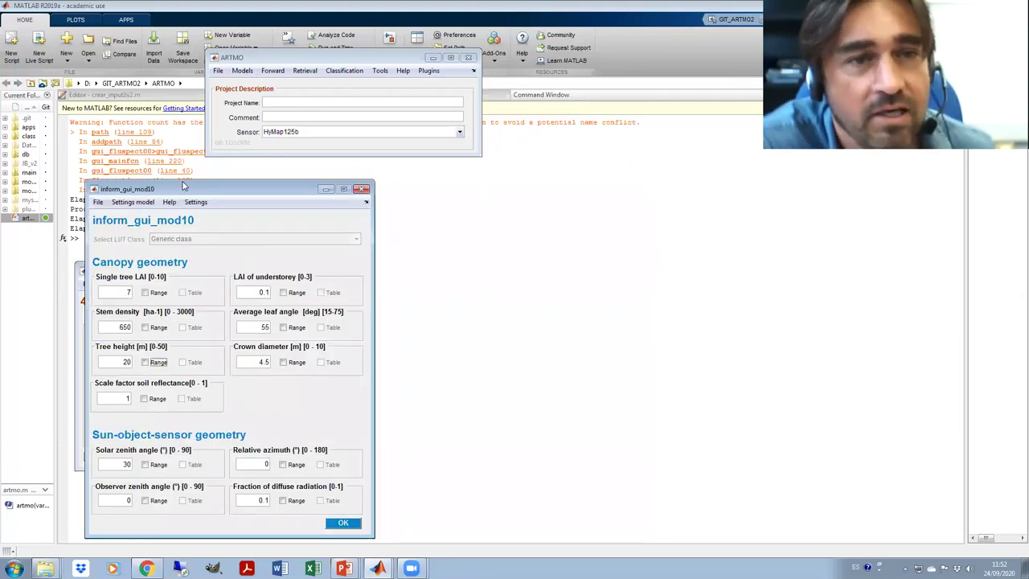
Open the FLIGHT canopy model to examine its input parameters, and close it.
left_click(242, 70)
mouse_move(259, 98)
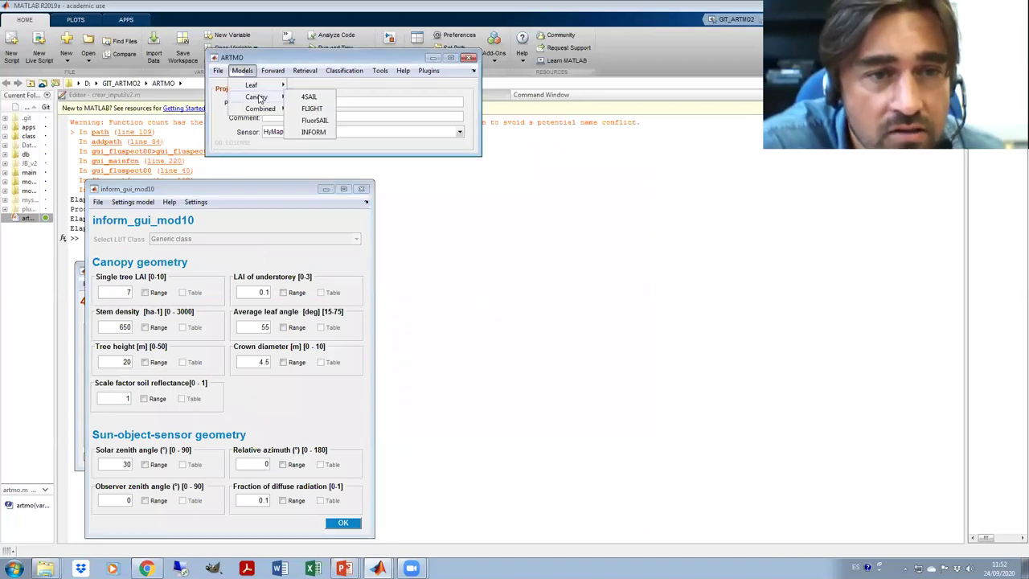
left_click(310, 108)
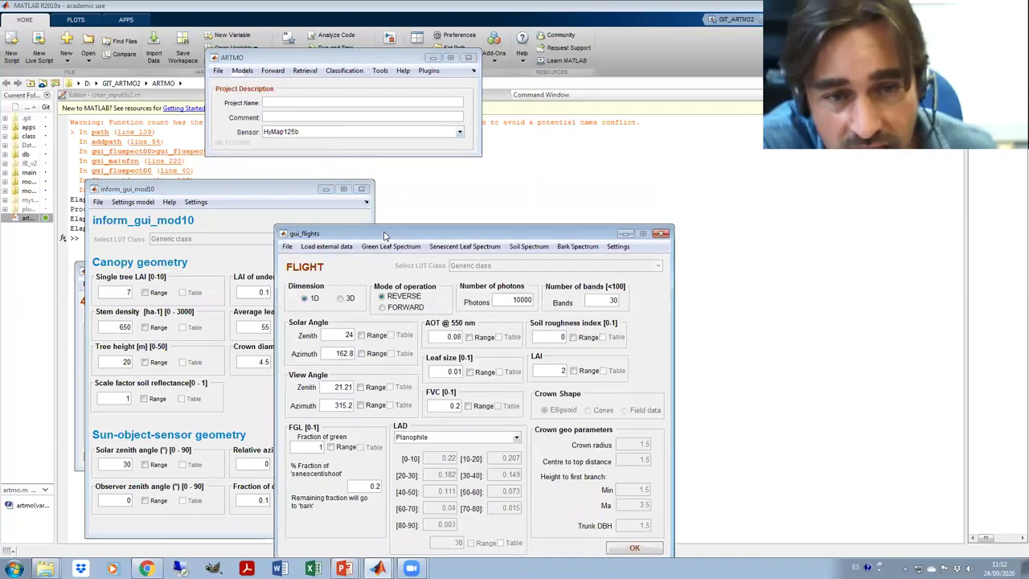
left_click_drag(387, 237, 537, 164)
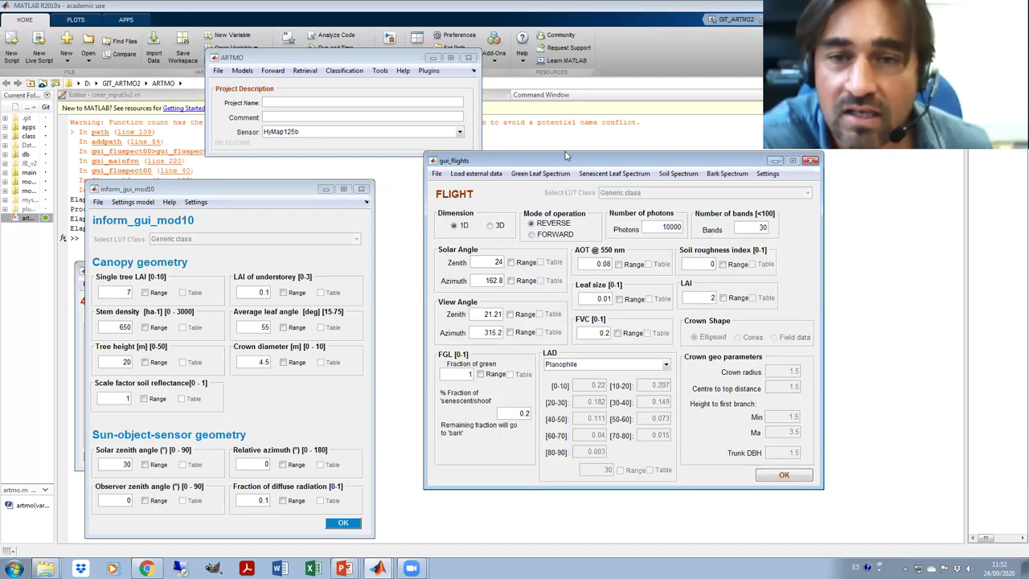
left_click(812, 160)
Open the combined SCOPE model and close the INFORM and 4SAIL windows.
left_click(242, 71)
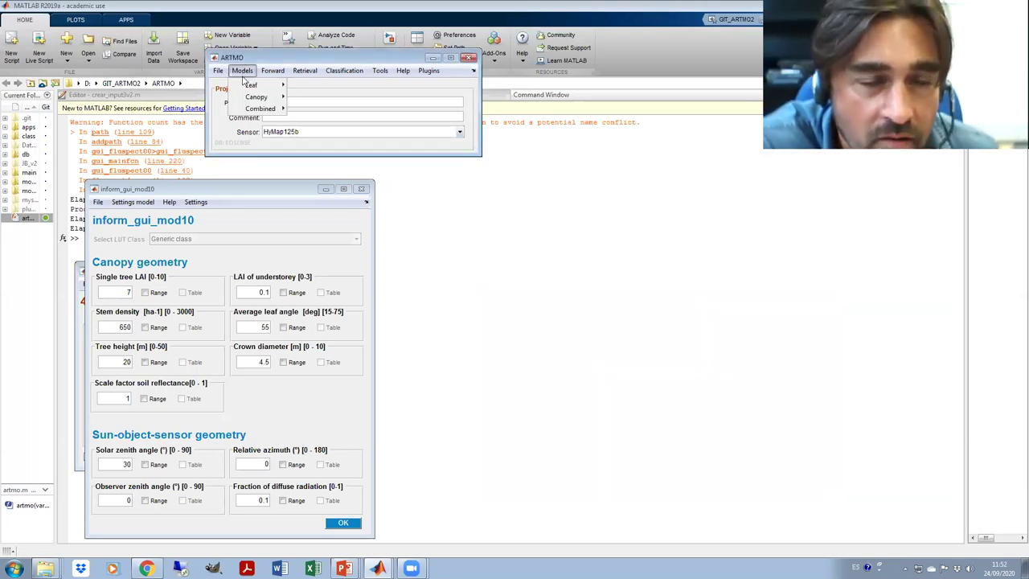
mouse_move(256, 98)
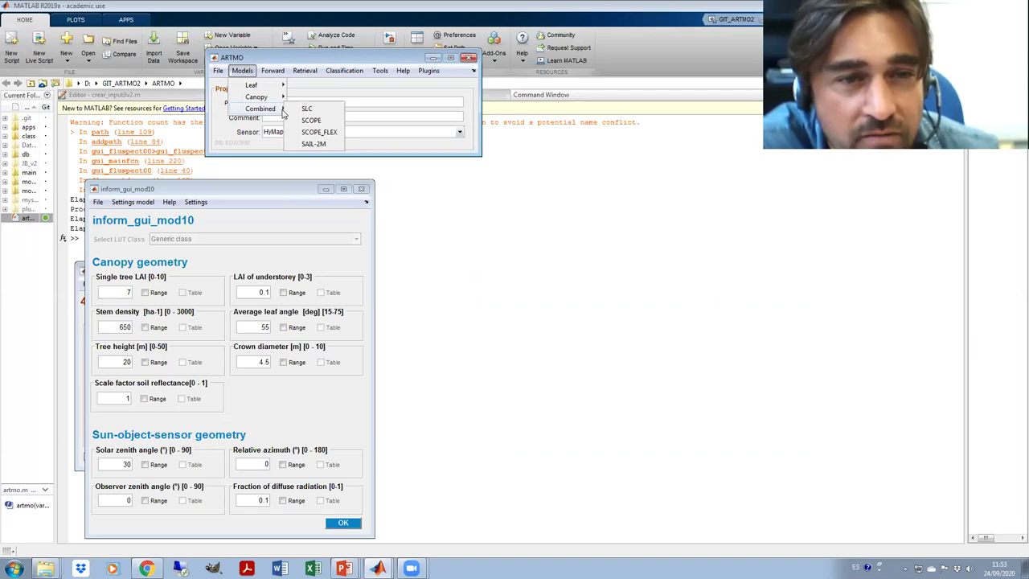
left_click(316, 120)
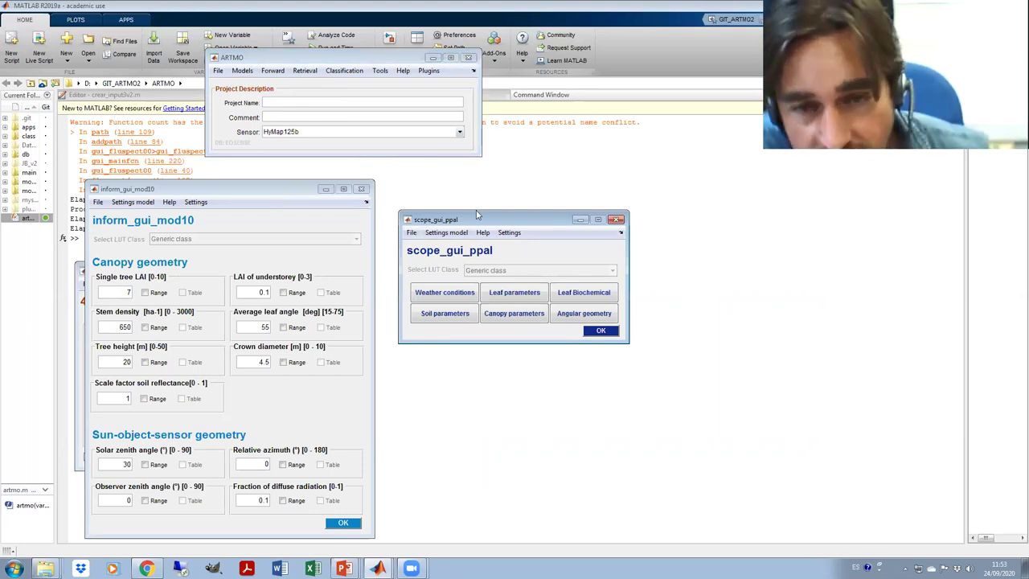
left_click_drag(476, 215, 572, 141)
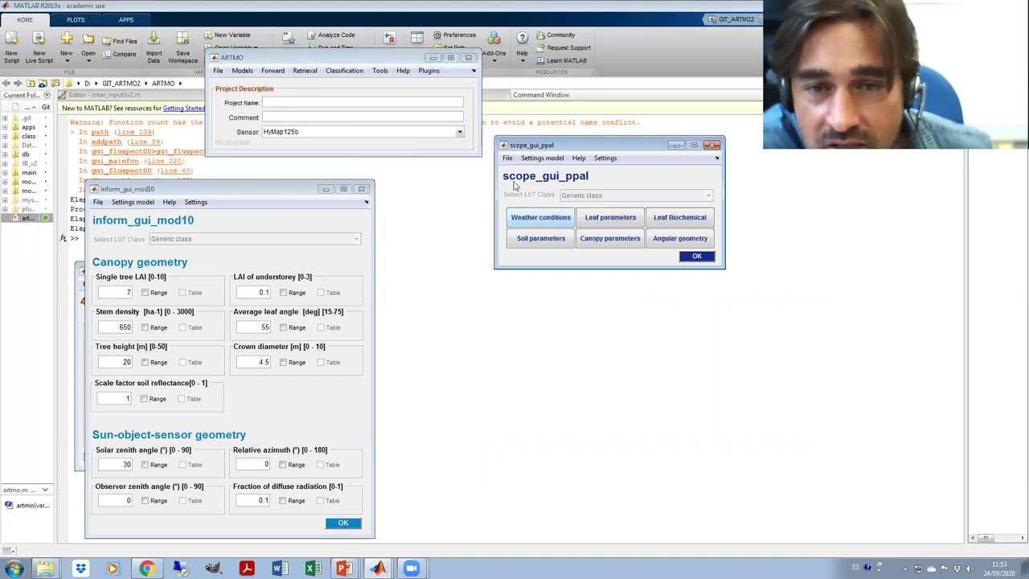
left_click(362, 191)
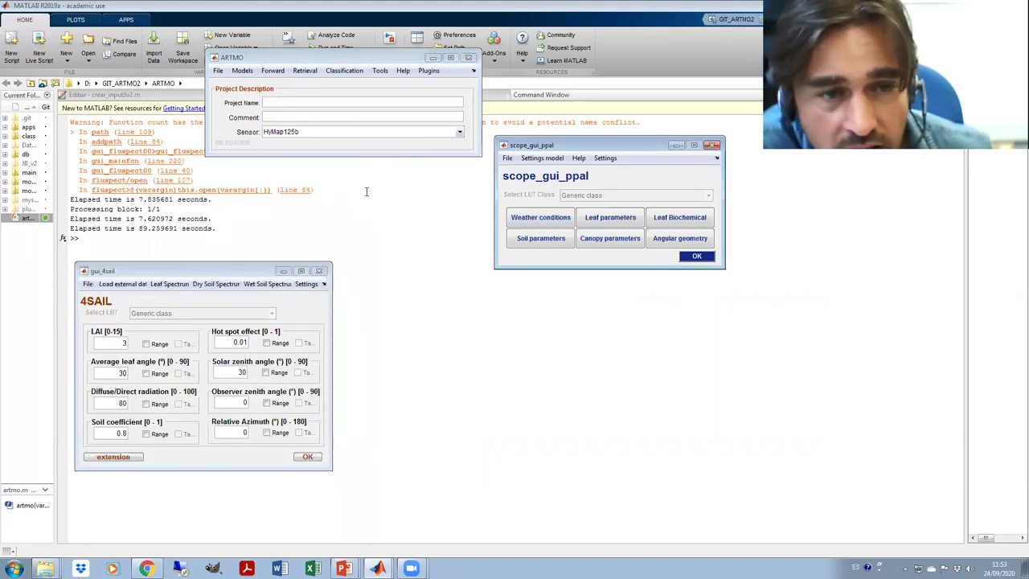
left_click(315, 267)
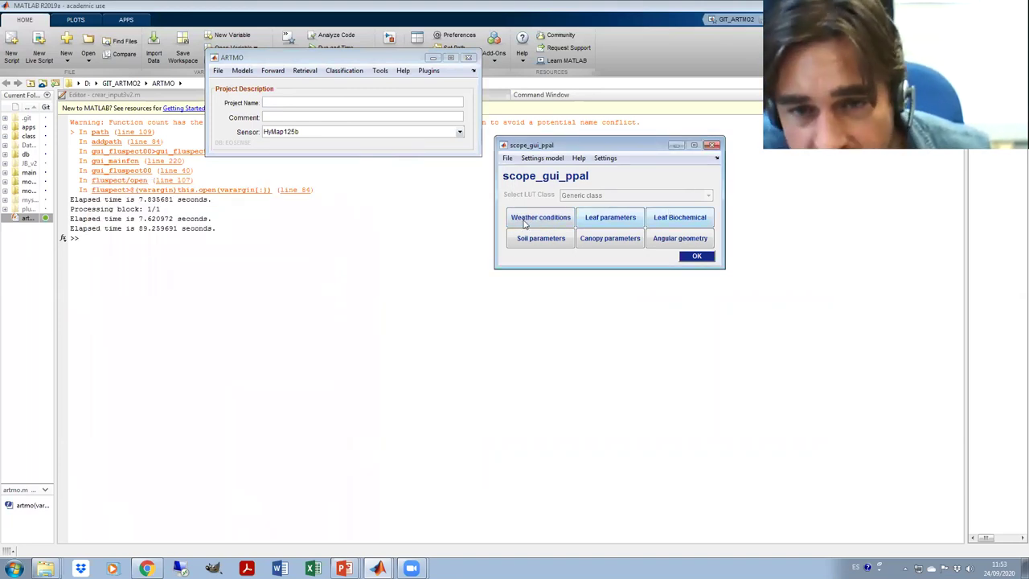
Display SCOPE's weather conditions and leaf parameters side by side, with the main SCOPE window above them.
left_click(685, 210)
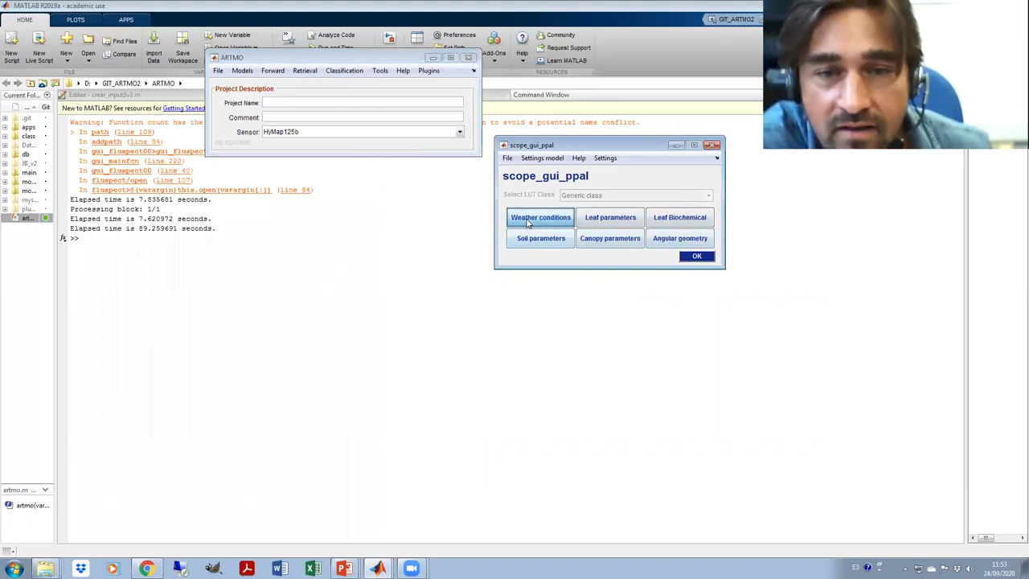
left_click(529, 223)
left_click_drag(407, 134, 198, 182)
left_click(591, 217)
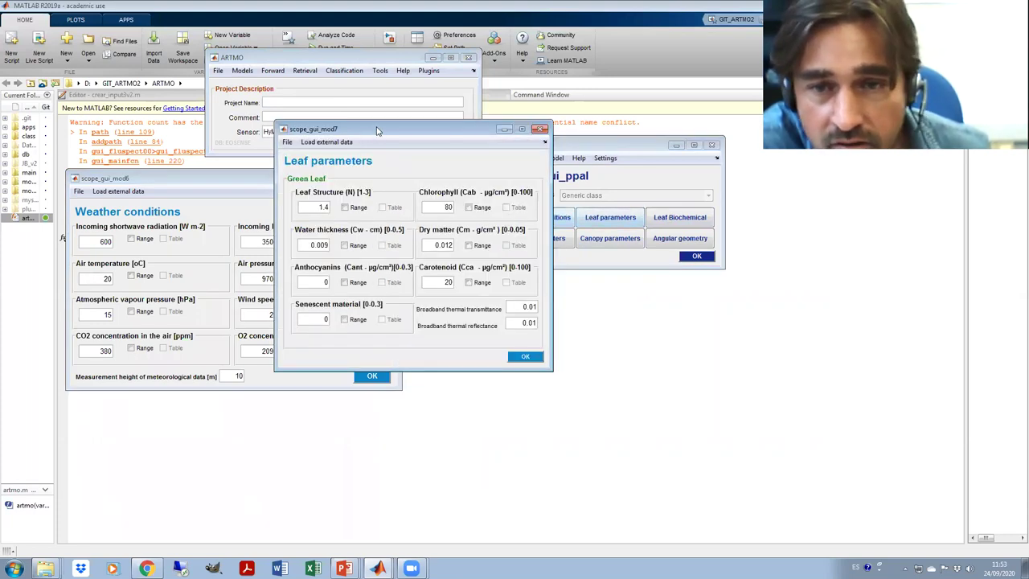
left_click_drag(377, 130, 451, 176)
left_click_drag(565, 144, 431, 25)
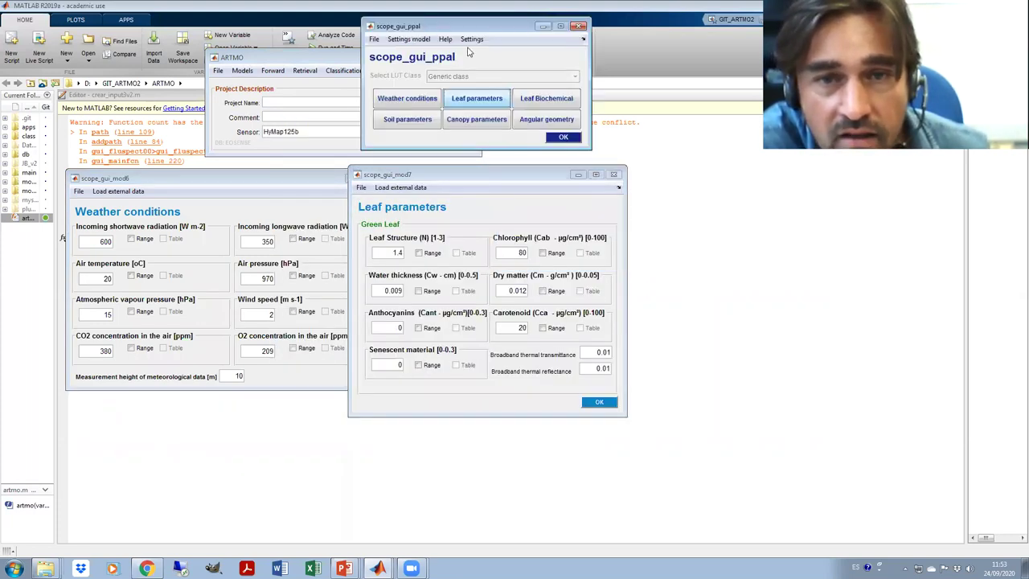
Display SCOPE's leaf biochemical and soil parameters and arrange their windows beside the leaf parameters.
left_click(526, 98)
left_click_drag(350, 143, 684, 153)
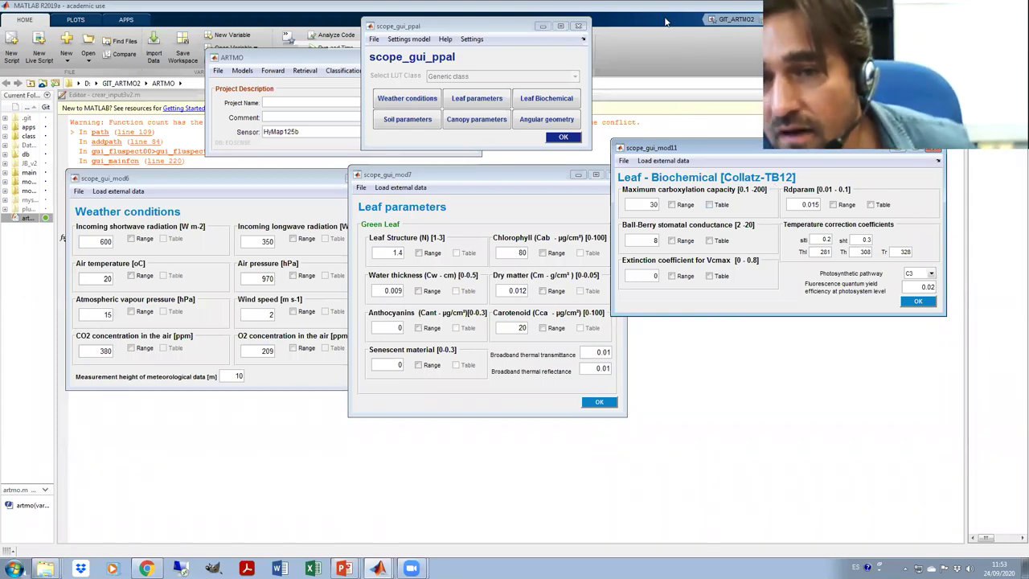
left_click(414, 121)
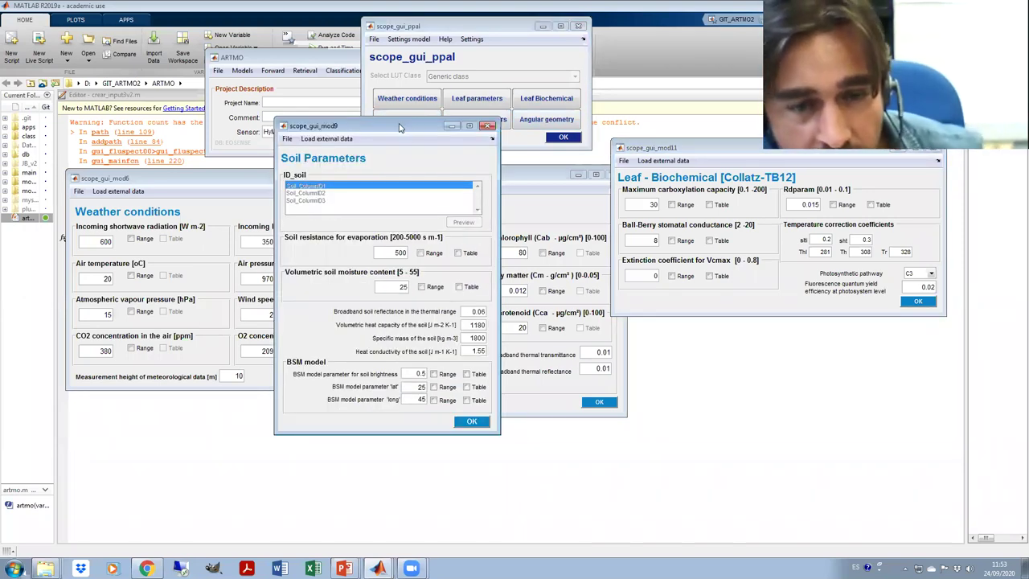
left_click_drag(402, 128, 306, 160)
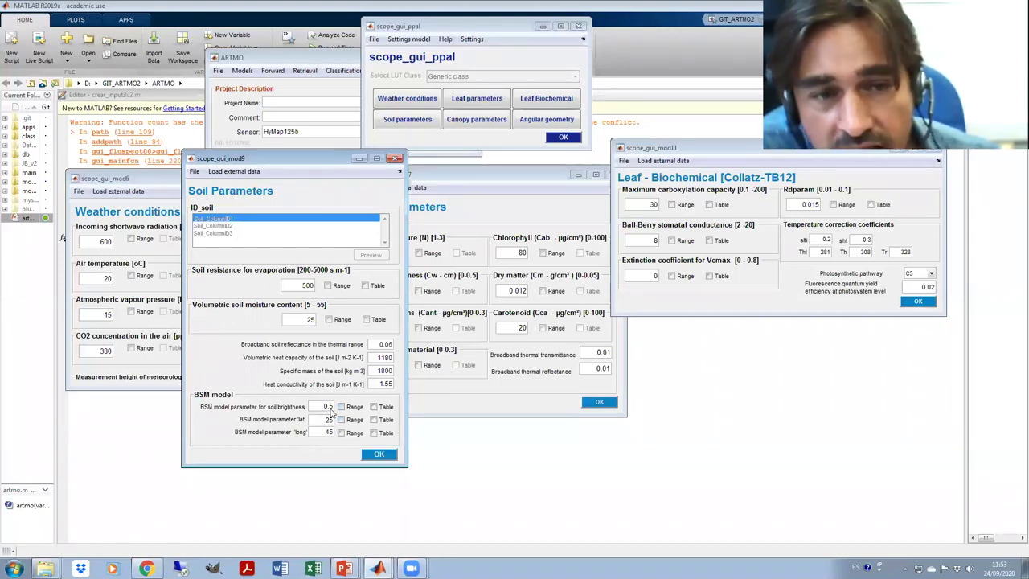
left_click_drag(297, 158, 212, 214)
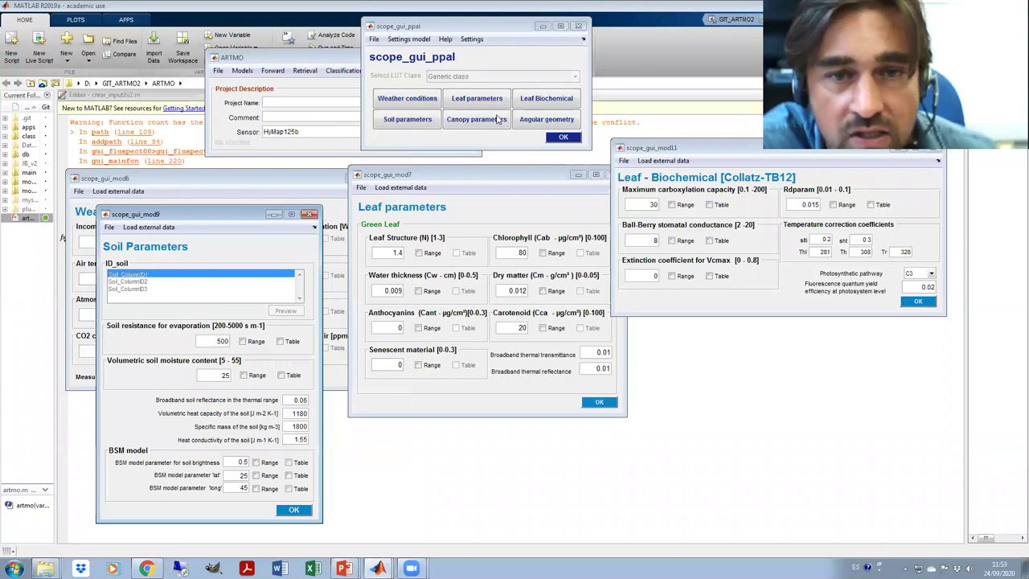
Display SCOPE's canopy parameters and angular geometry and place both windows in free space.
left_click(471, 121)
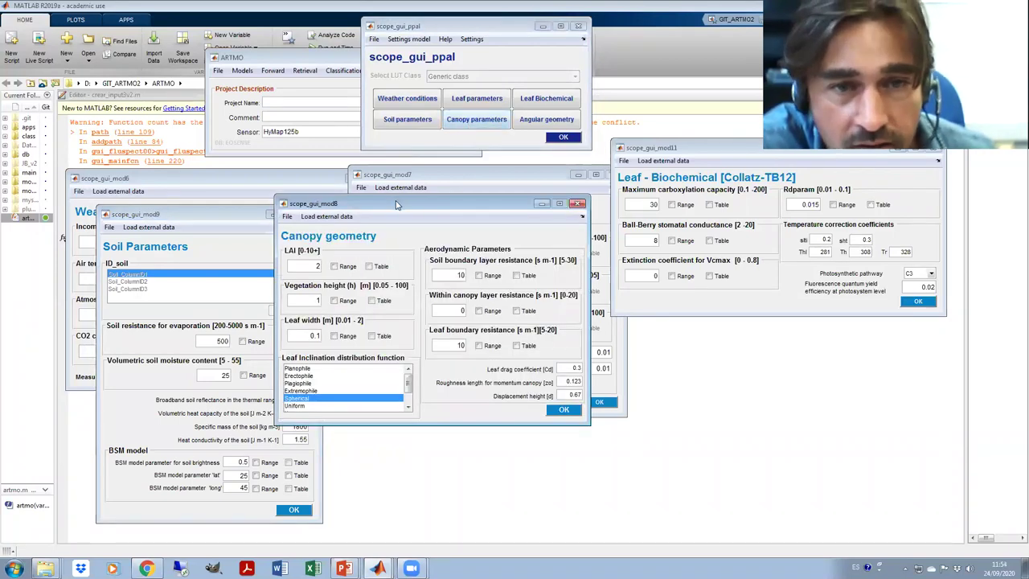
left_click_drag(395, 205, 449, 288)
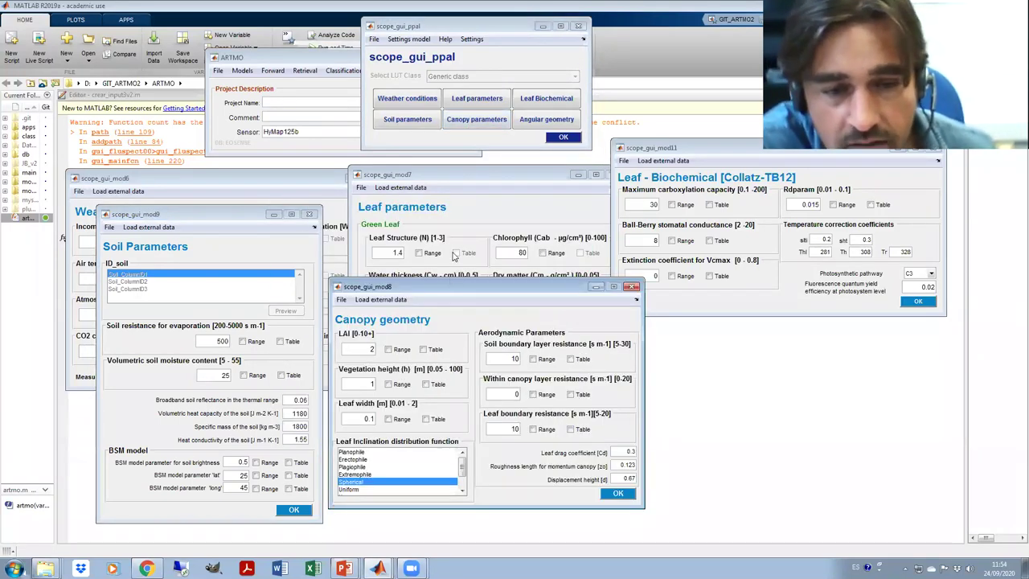
left_click(546, 120)
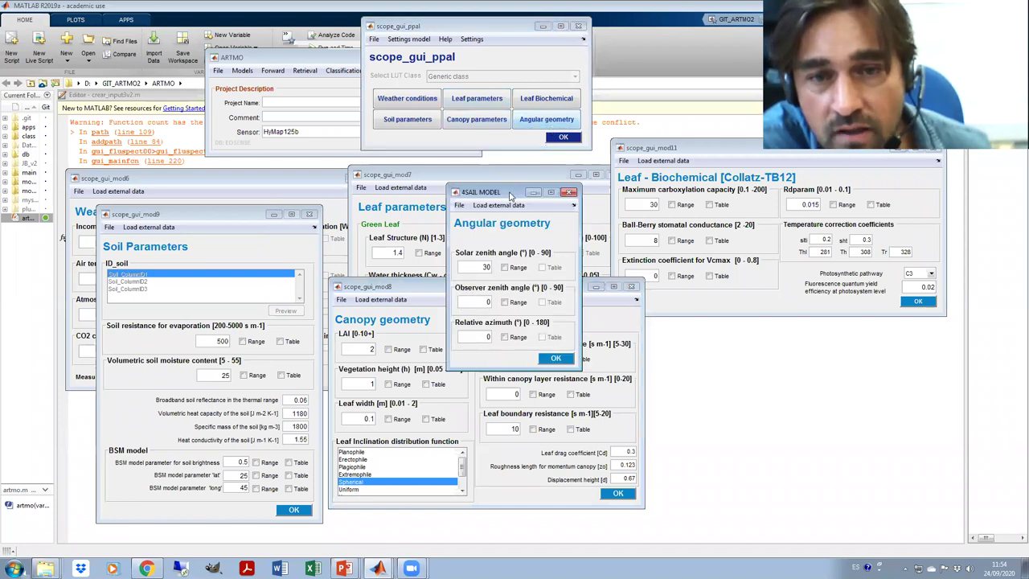
left_click_drag(517, 192, 760, 317)
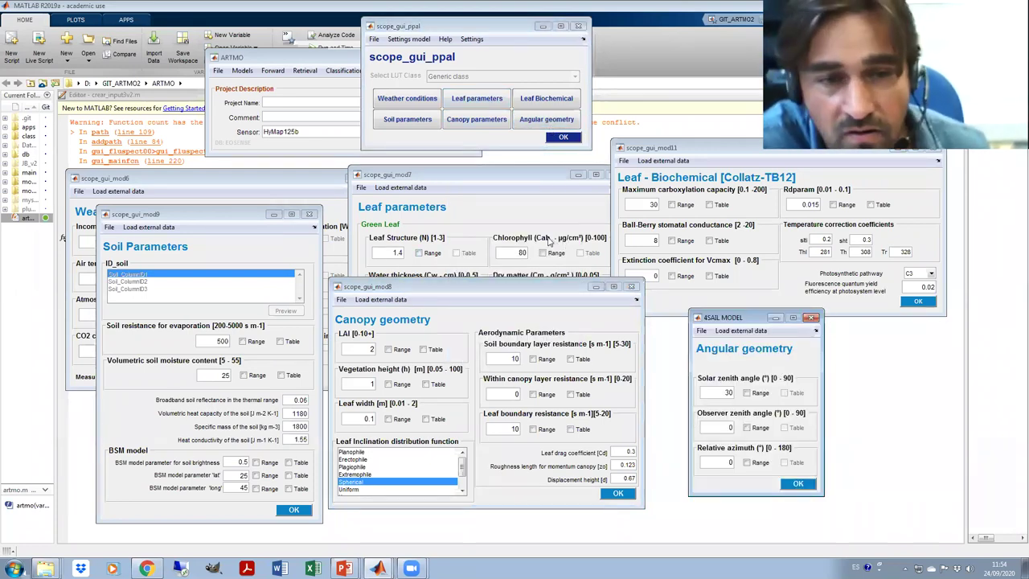
Close all SCOPE parameter windows and the SCOPE model, and reposition the ARTMO window.
left_click(812, 319)
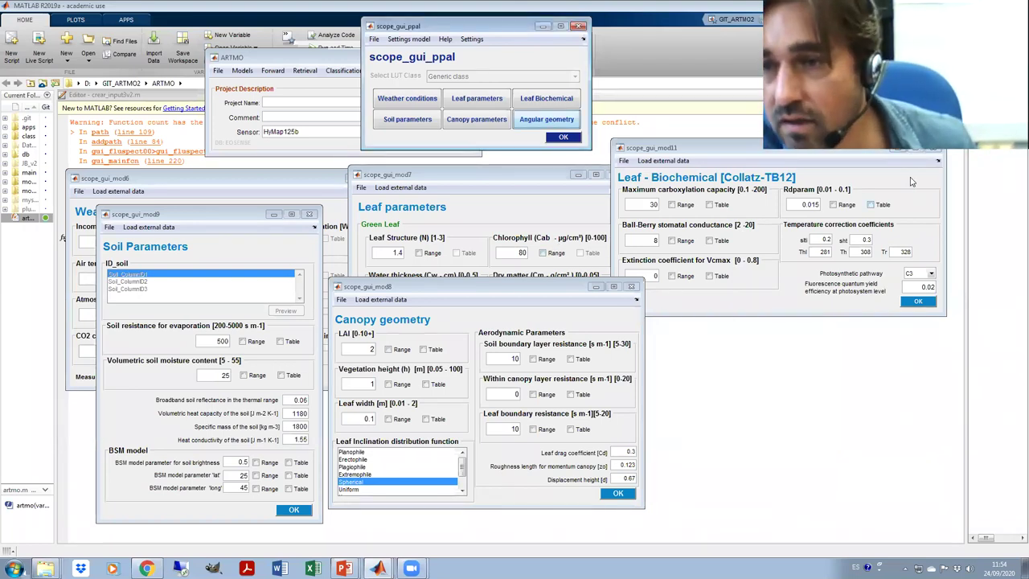
left_click(631, 286)
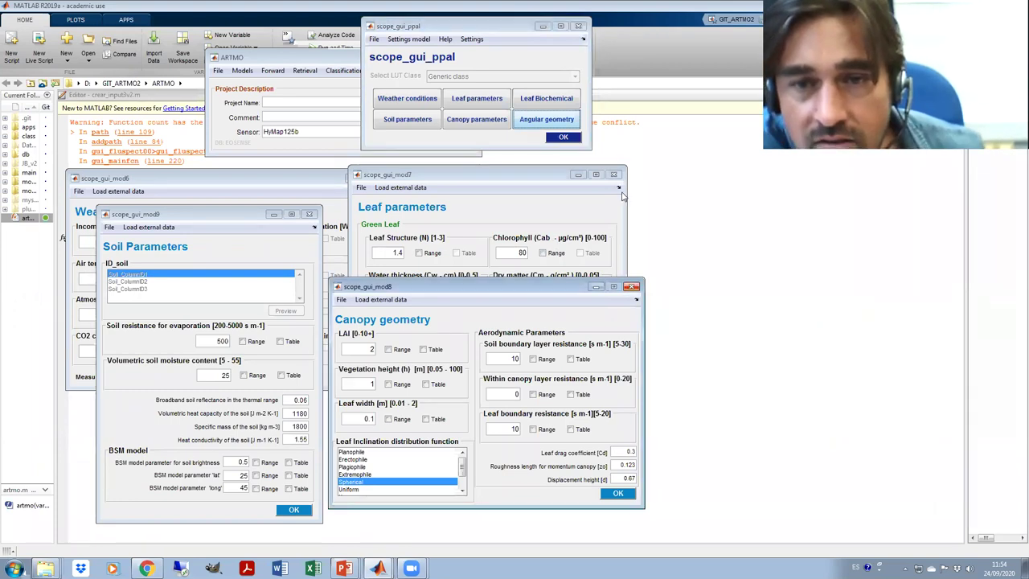
left_click(308, 214)
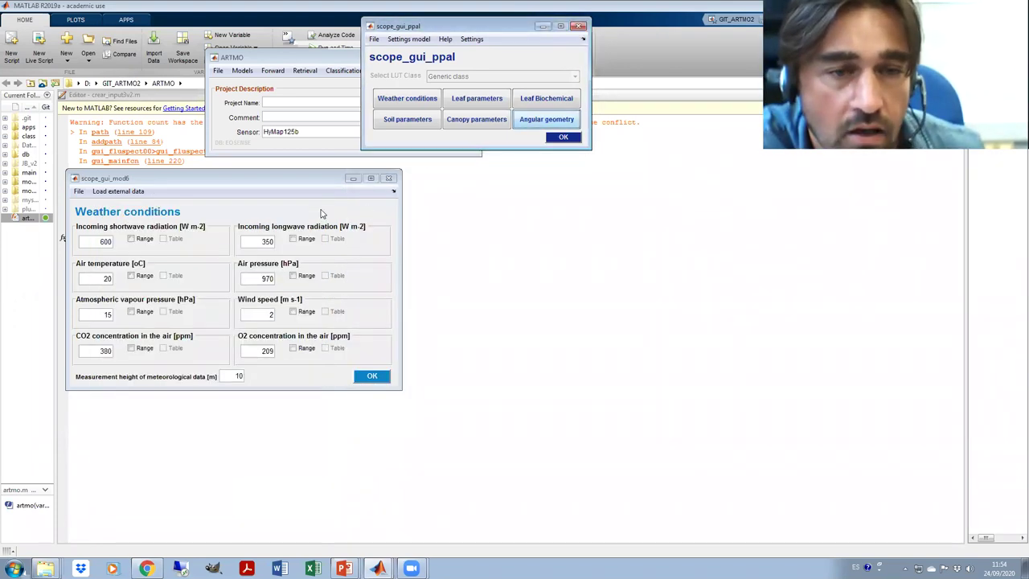
left_click(388, 178)
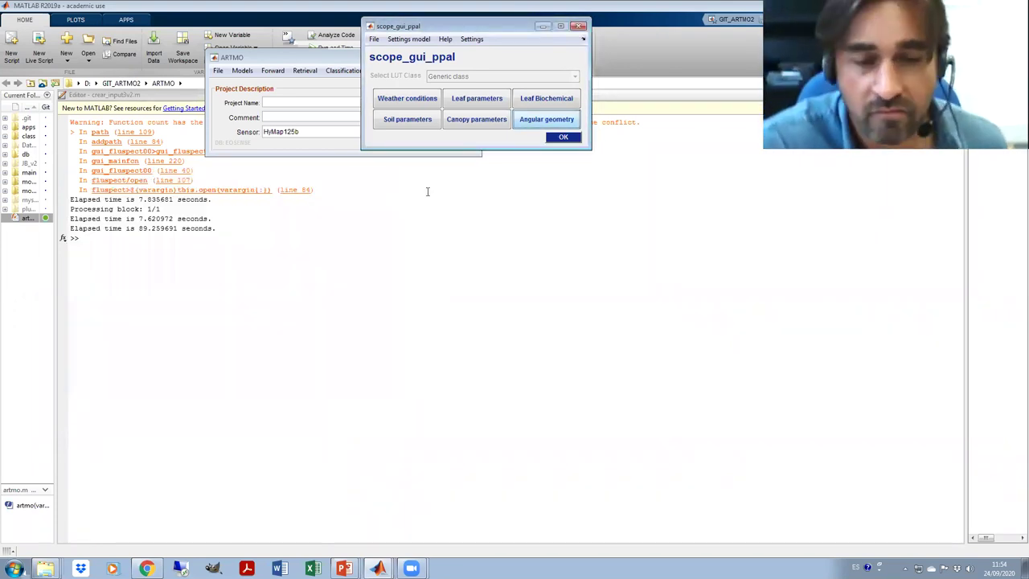
left_click(578, 26)
left_click_drag(319, 58, 492, 109)
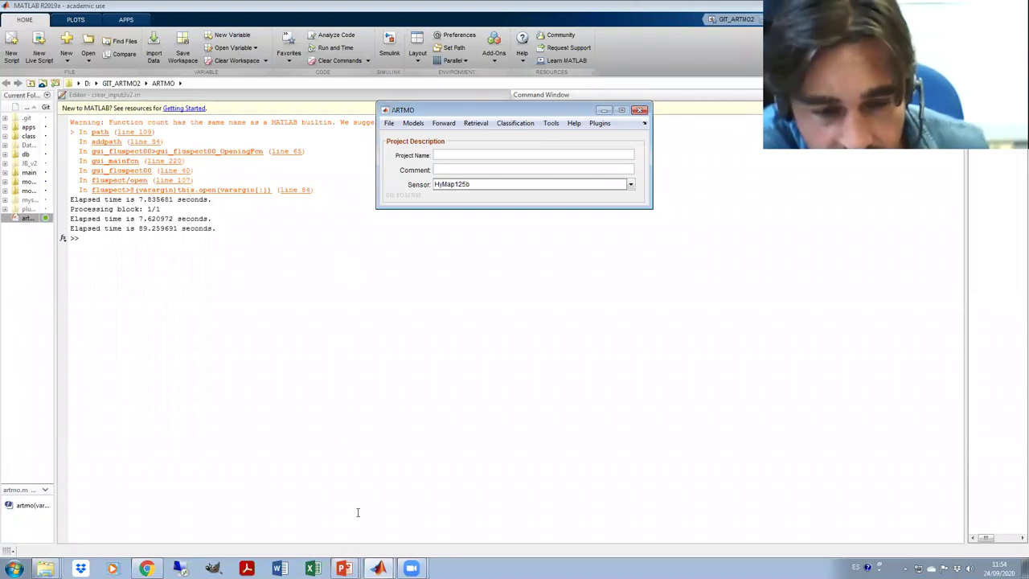
mouse_move(377, 569)
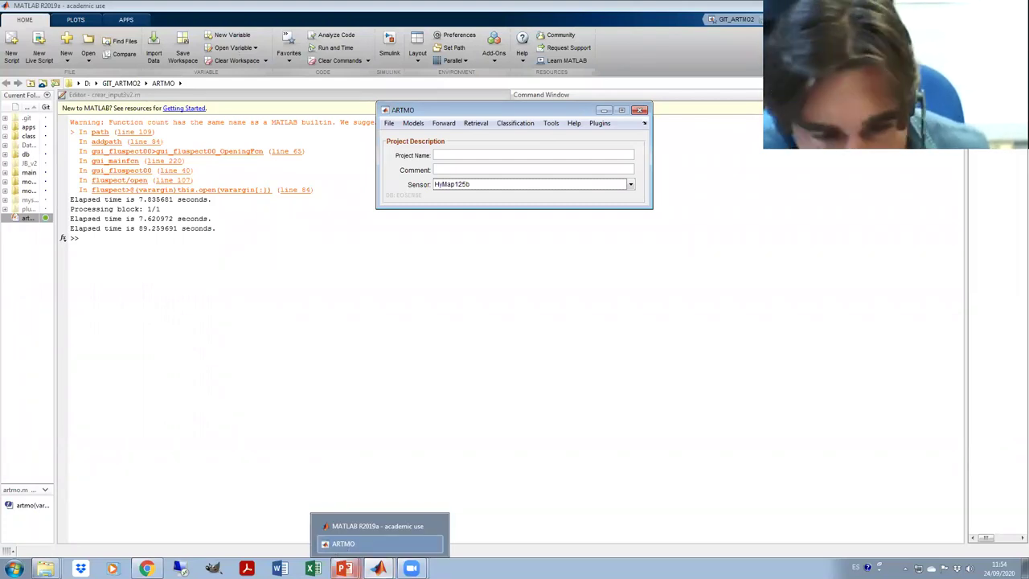
mouse_move(343, 568)
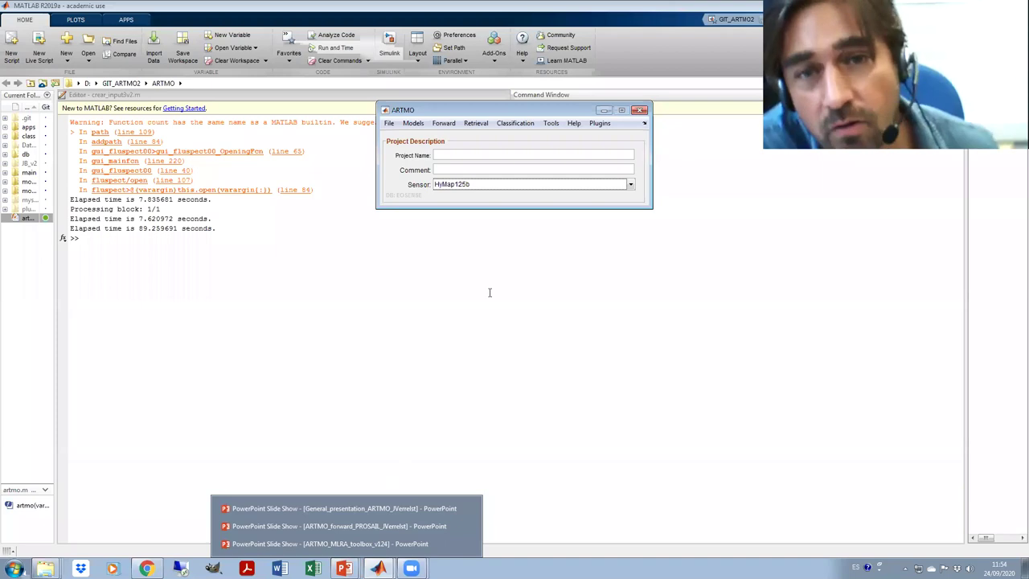
Open the MLRA retrieval toolbox and place its window below the ARTMO window.
left_click_drag(487, 109, 490, 110)
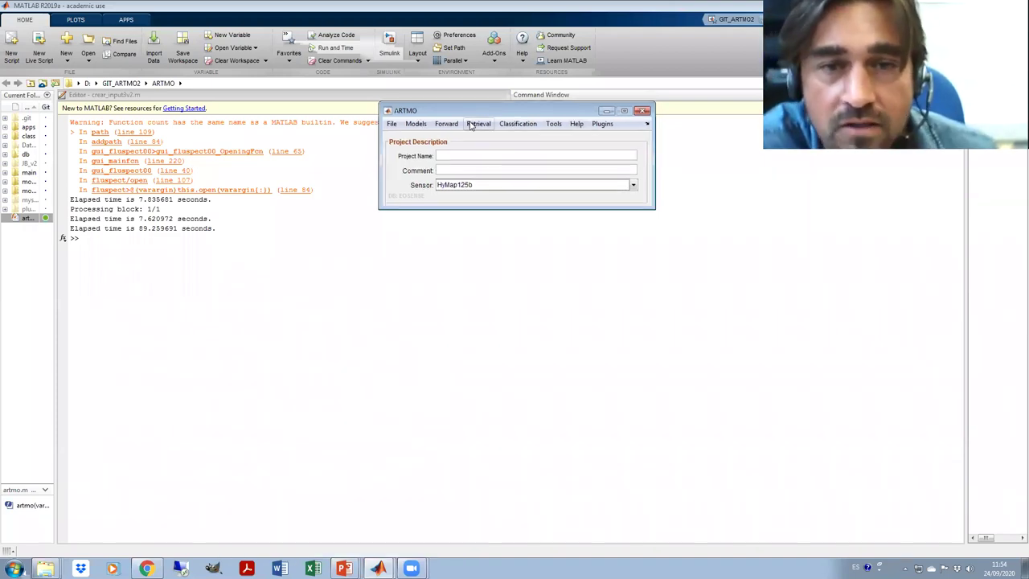
left_click(476, 125)
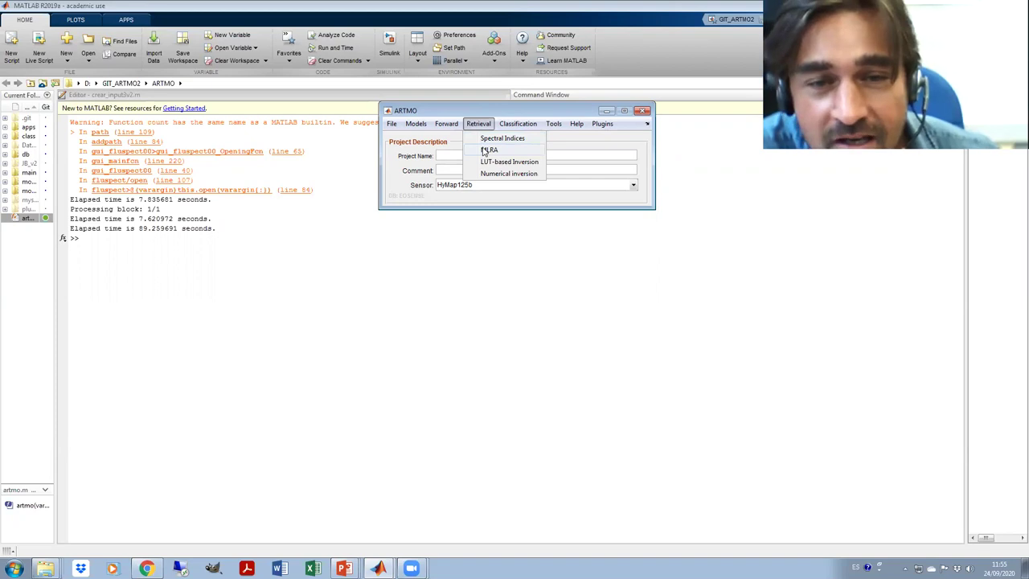
left_click(488, 150)
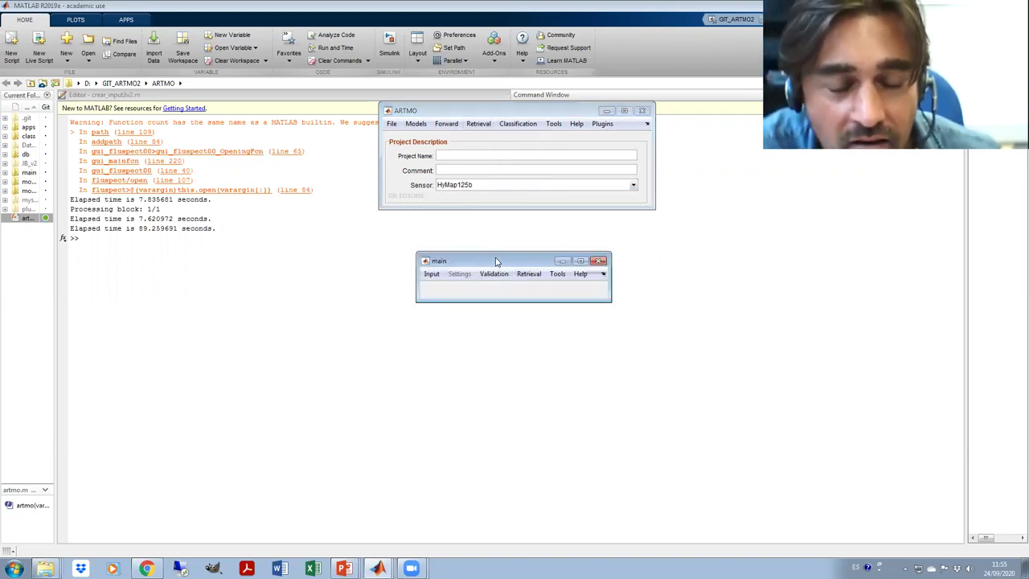
left_click_drag(496, 261, 439, 262)
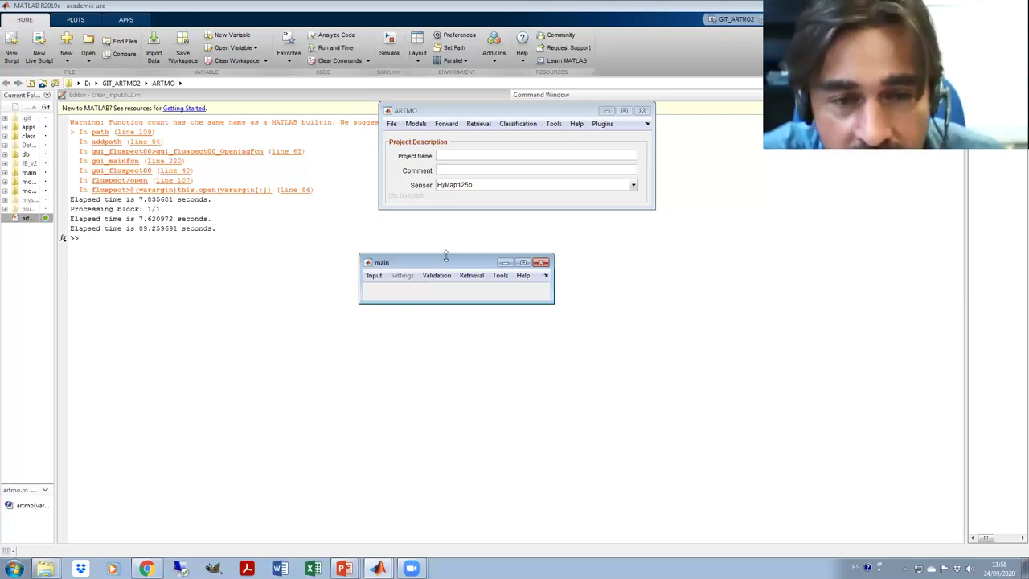
left_click_drag(445, 263, 466, 233)
Select the HyMap125b project as the RTM data input for the MLRA toolbox.
left_click(394, 246)
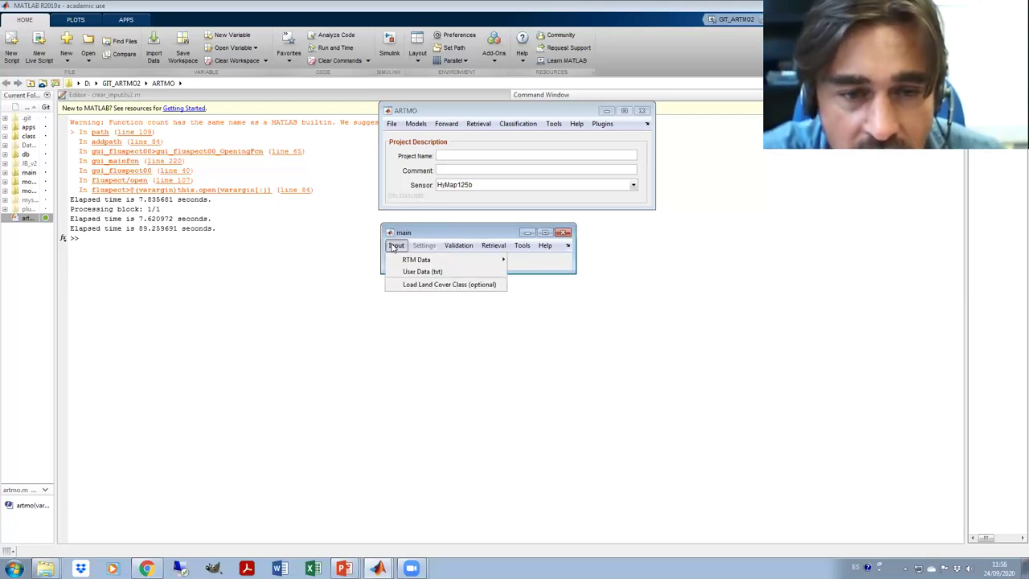
mouse_move(404, 258)
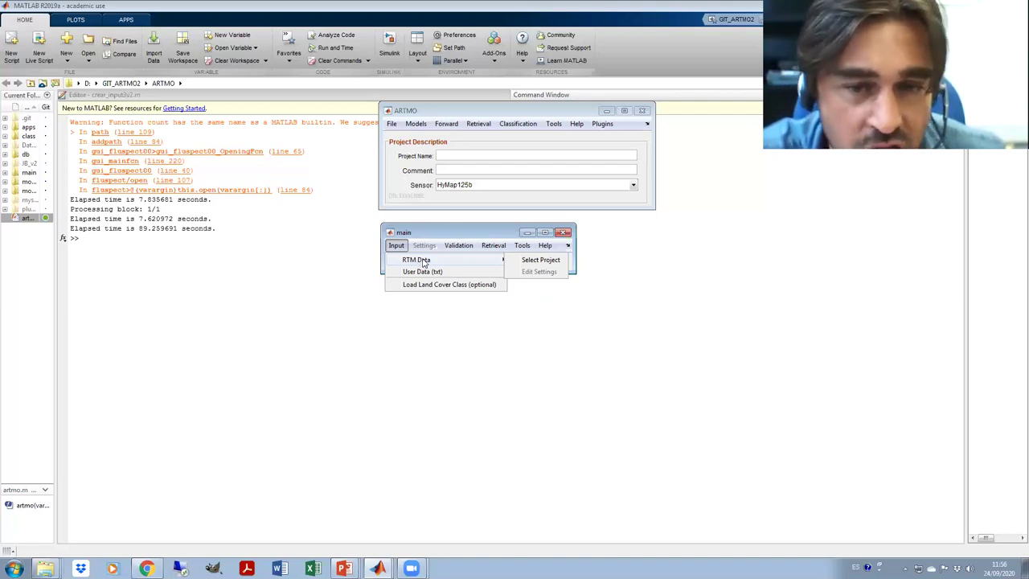
left_click(537, 263)
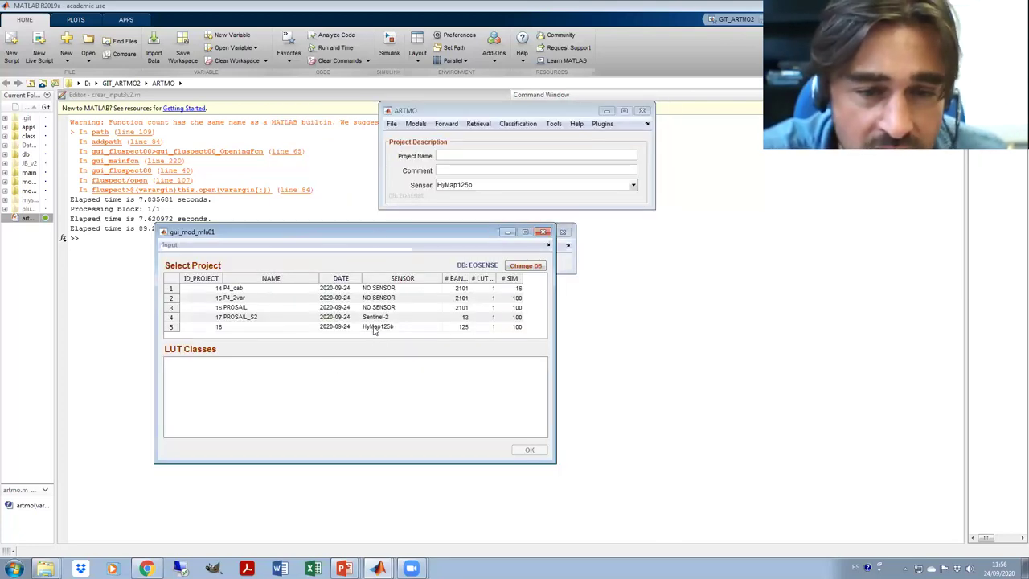
left_click(373, 326)
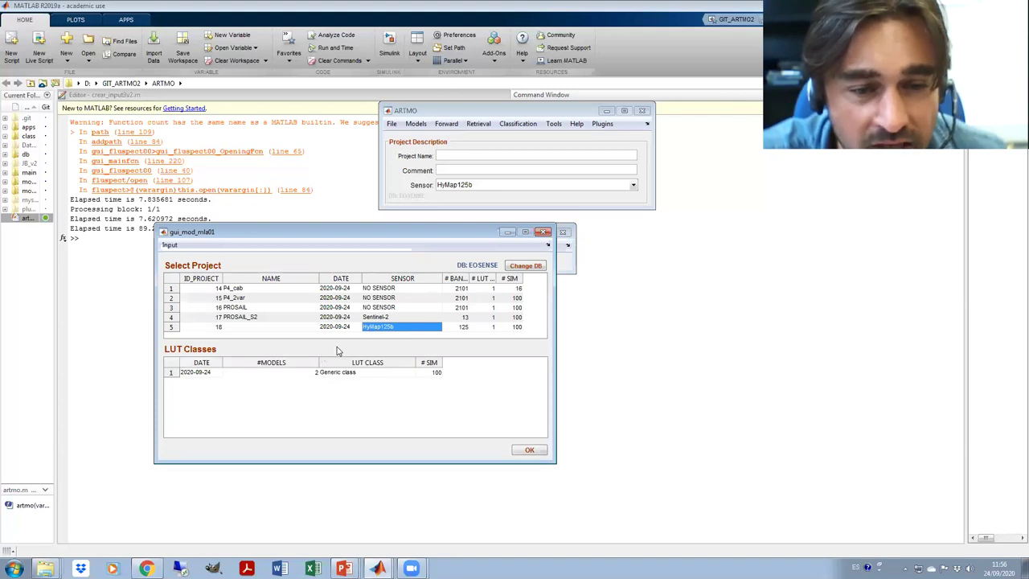
left_click(529, 451)
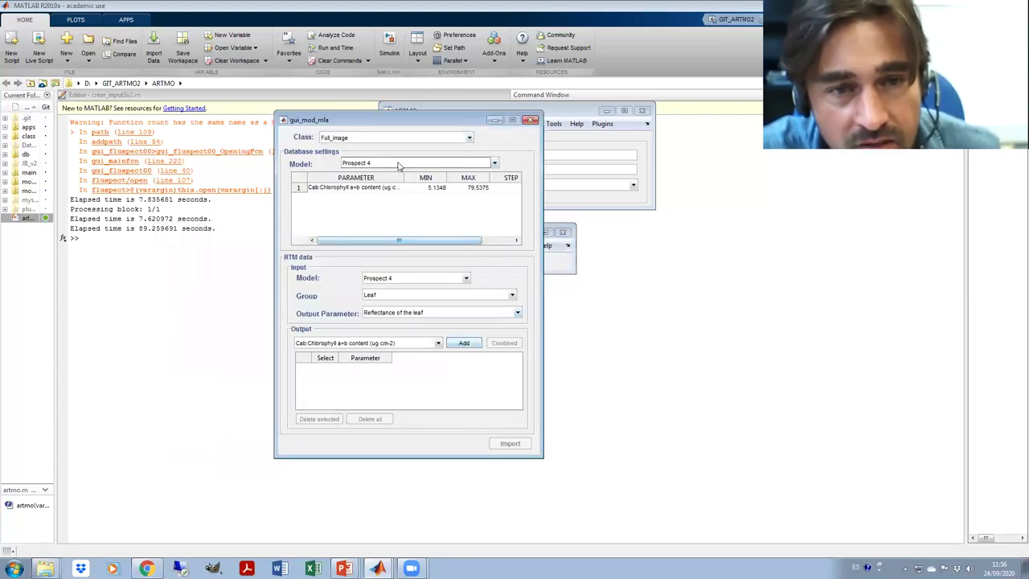
Show the 4SAIL database settings and add chlorophyll a+b content as an output for the Prospect 4 leaf reflectance.
left_click(400, 165)
left_click(375, 182)
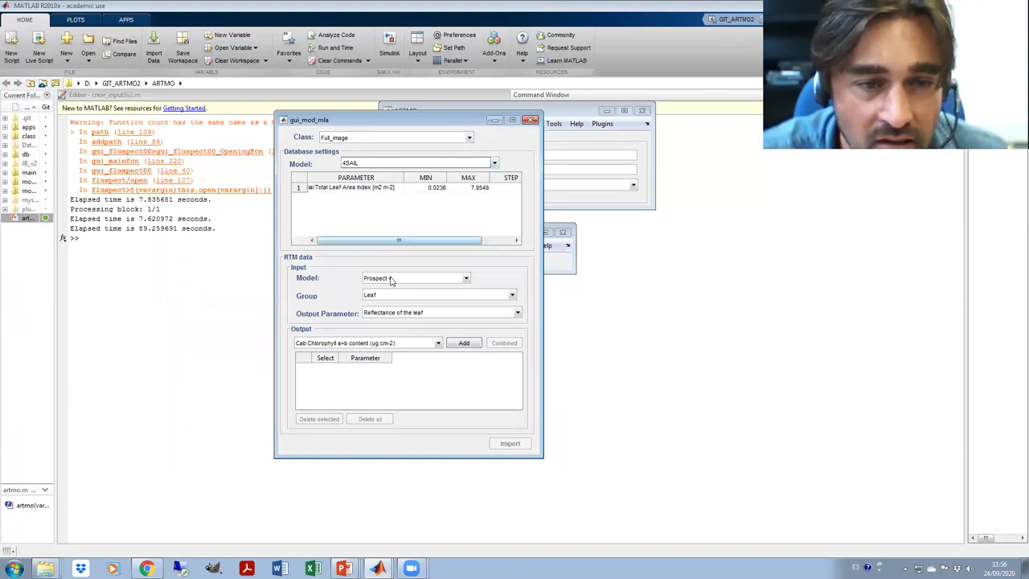
left_click(465, 343)
left_click(424, 347)
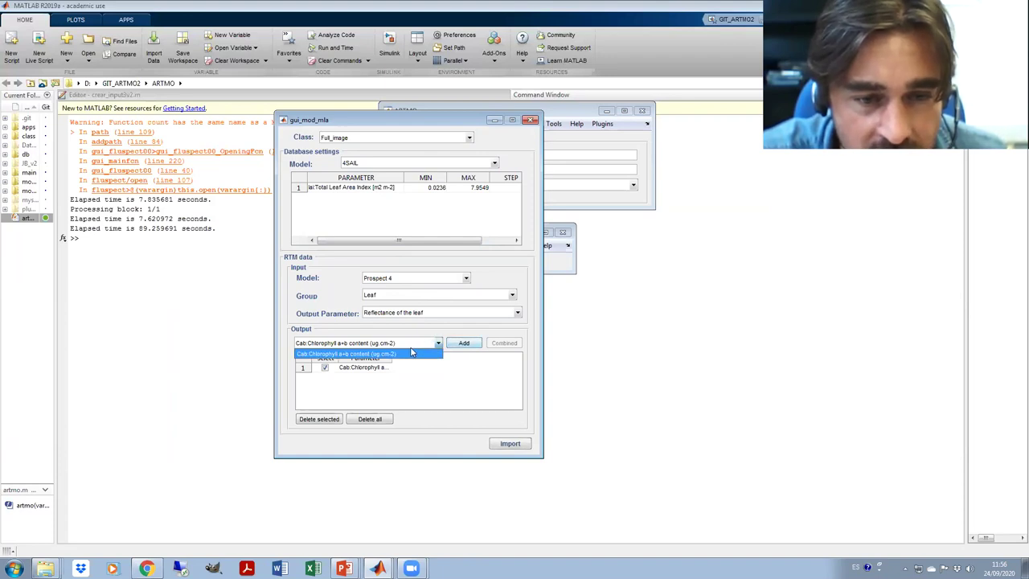
left_click(414, 354)
Set the RTM input model to 4SAIL, add total leaf area index and chlorophyll a+b content as outputs, and import the data.
left_click(398, 277)
left_click(386, 296)
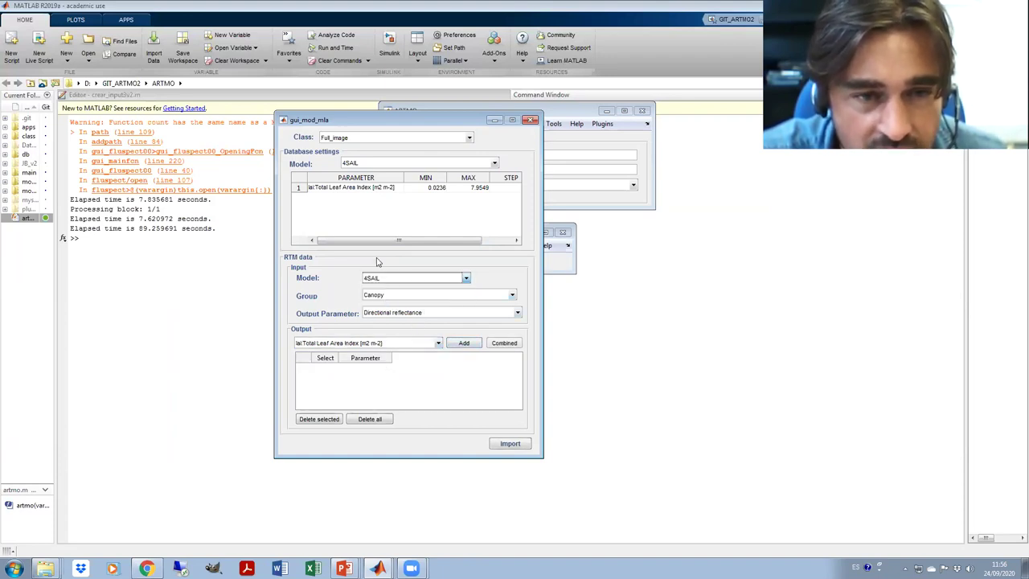
left_click(457, 344)
left_click(414, 346)
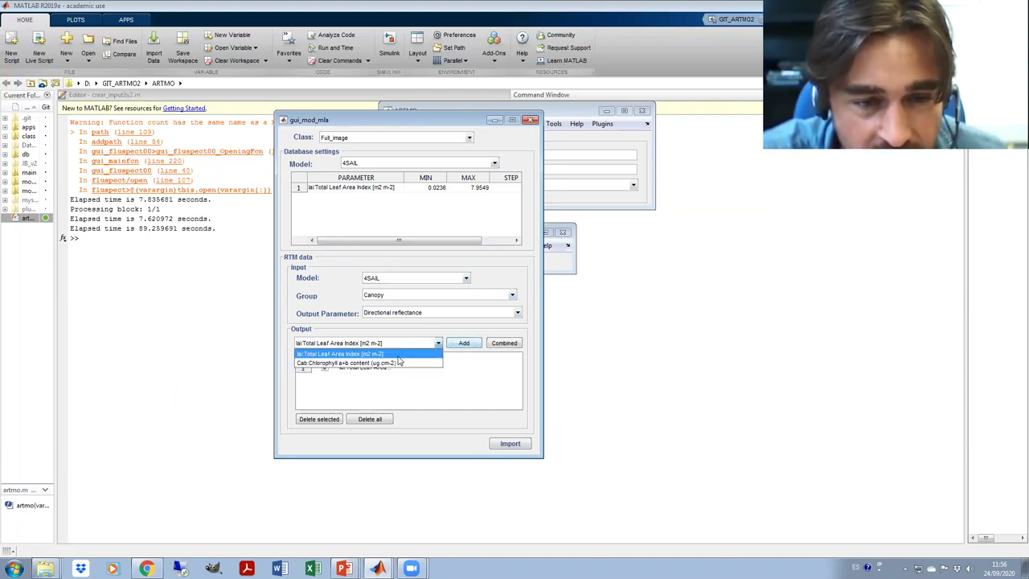
left_click(406, 361)
left_click(462, 344)
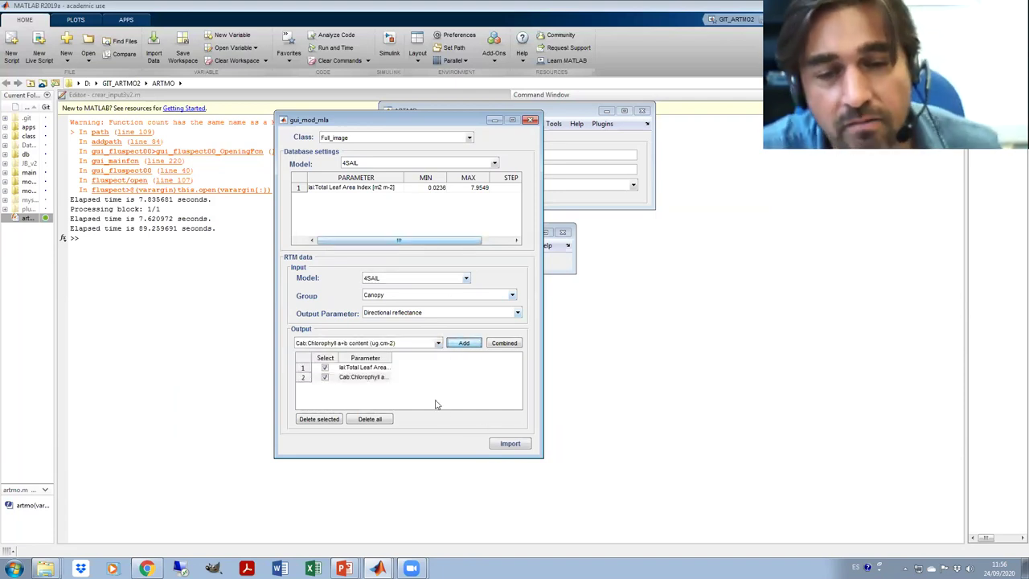
left_click(510, 445)
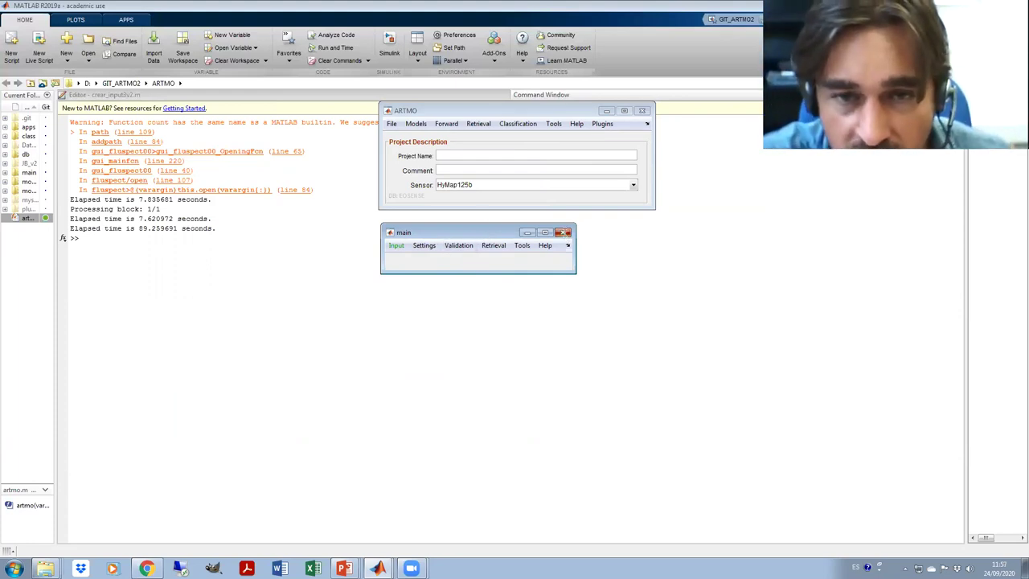
Restart the MLRA toolbox and open its text-based user data import, placing the import window higher on the screen.
left_click(564, 233)
left_click(475, 125)
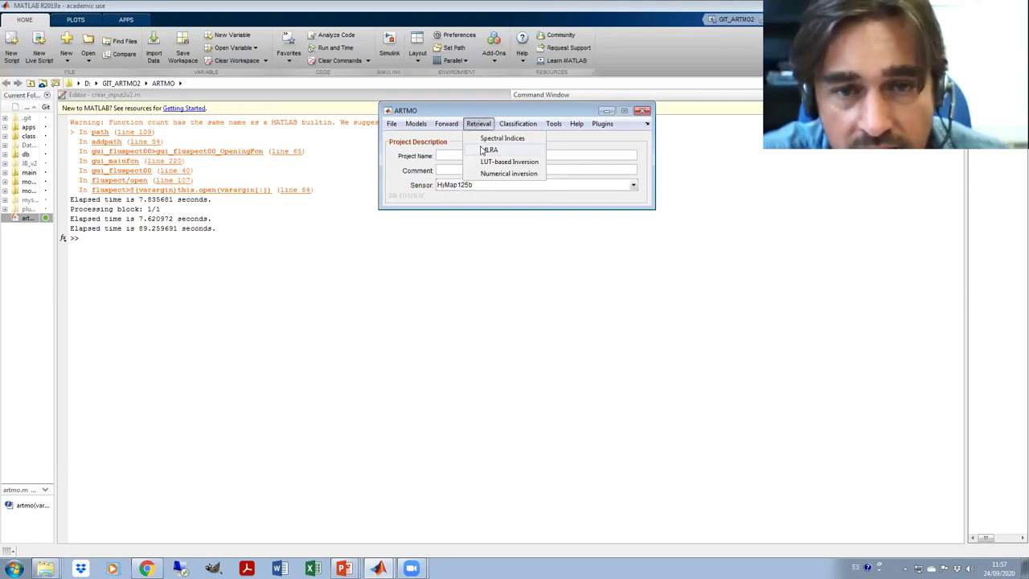
left_click(480, 150)
left_click_drag(477, 262, 405, 259)
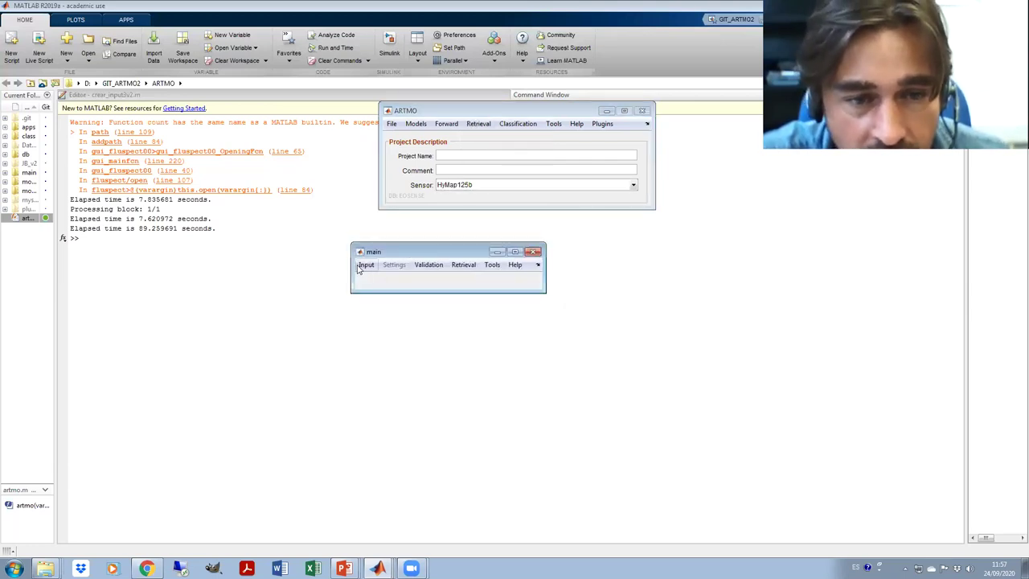
left_click(366, 266)
left_click(391, 293)
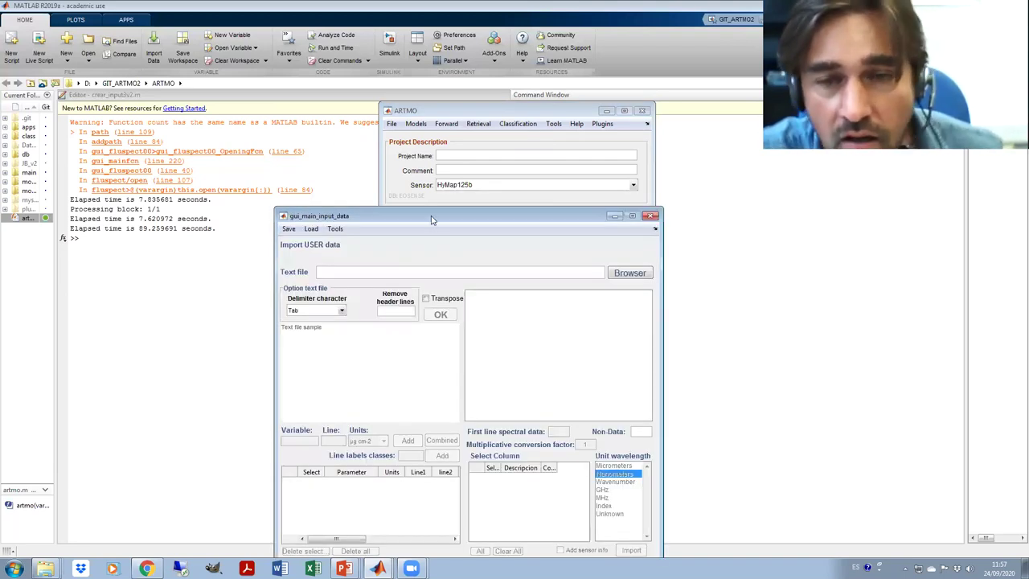
left_click_drag(431, 218, 424, 179)
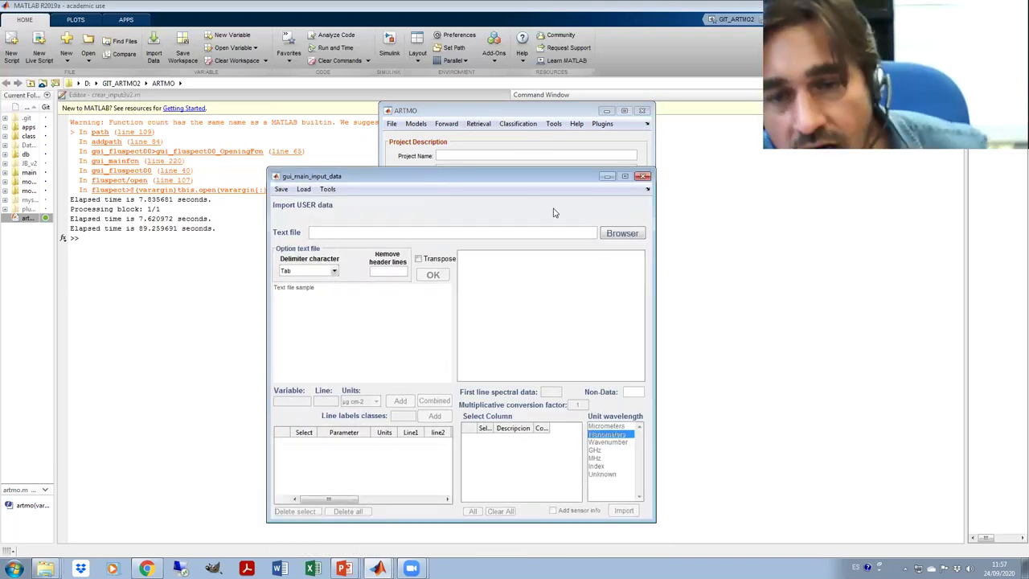
Load the text file SPARC_2003_29baresoil_CHRIS62 from the Data_for_ARTMO/CHRIS folder and read it into the table as tab-delimited data.
left_click(620, 233)
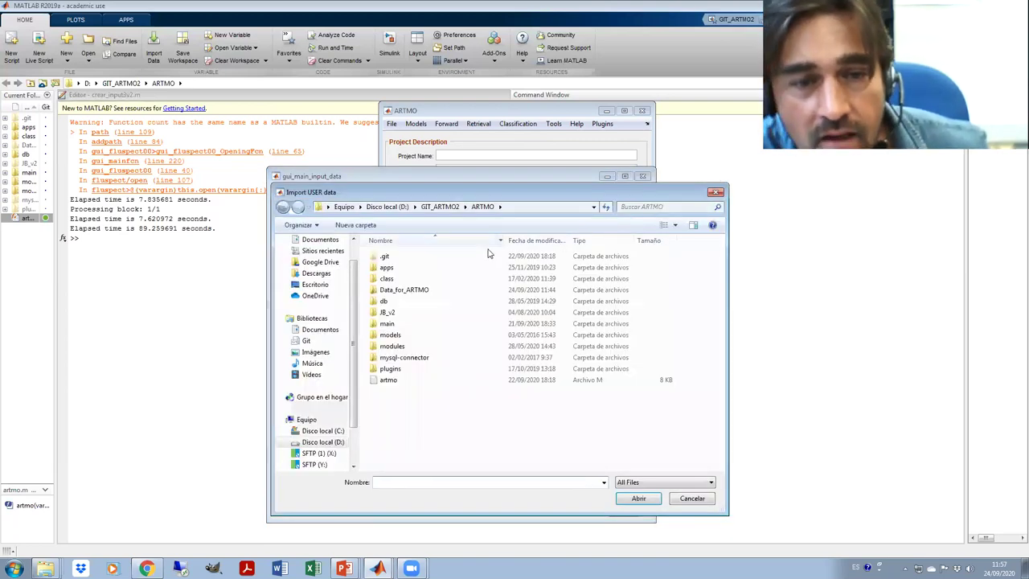
double_click(375, 290)
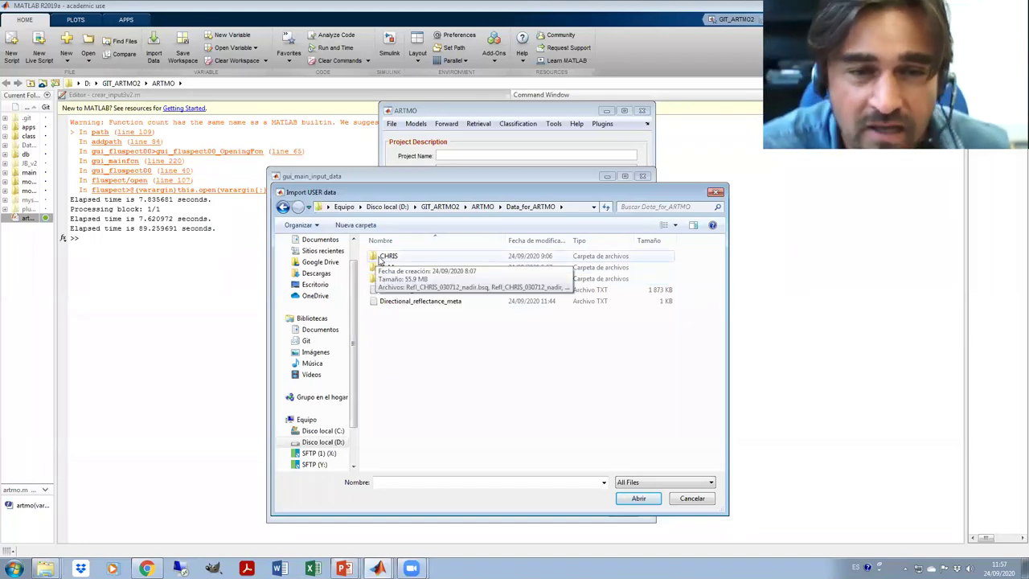
double_click(379, 258)
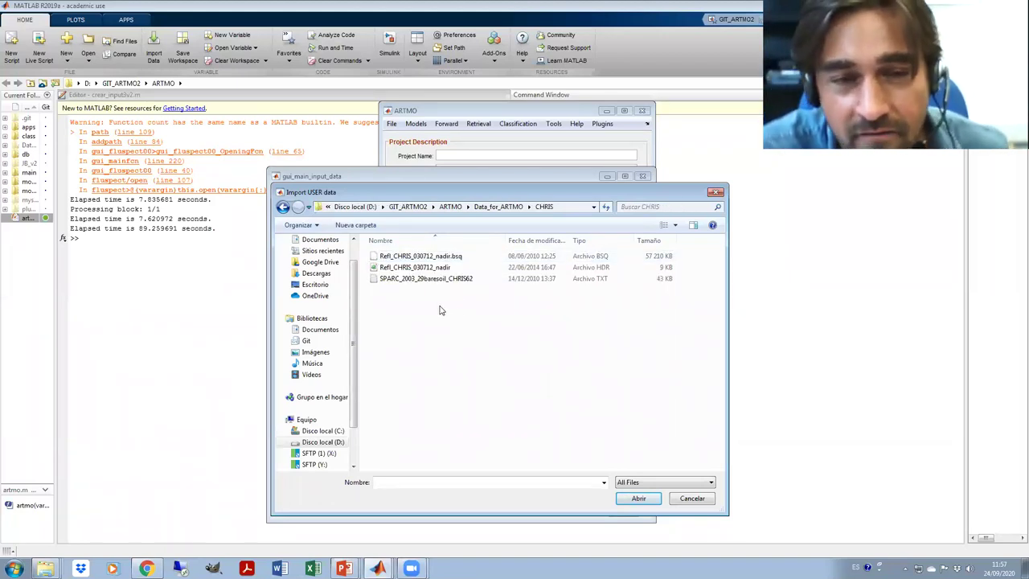
left_click(418, 281)
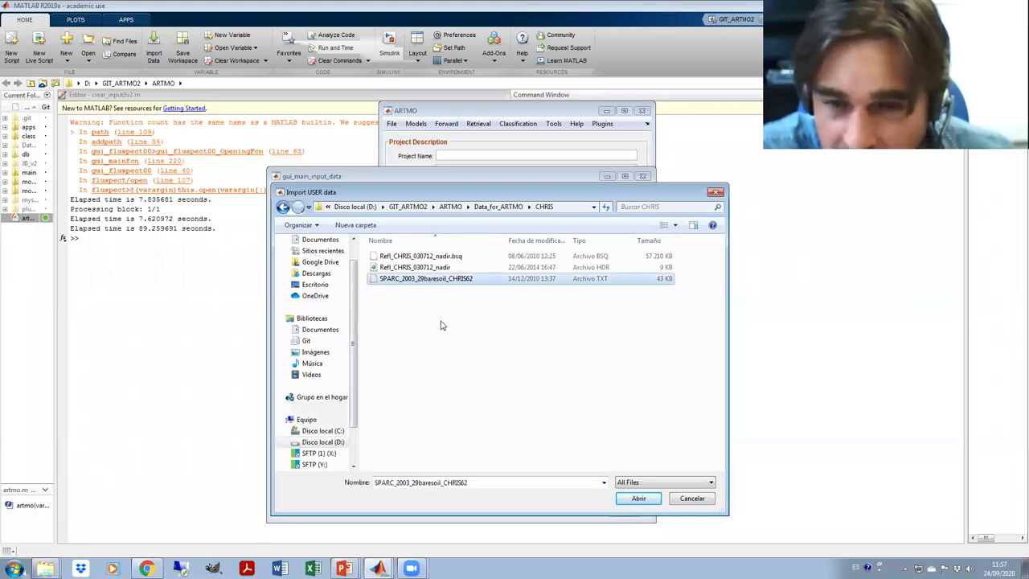
left_click(642, 499)
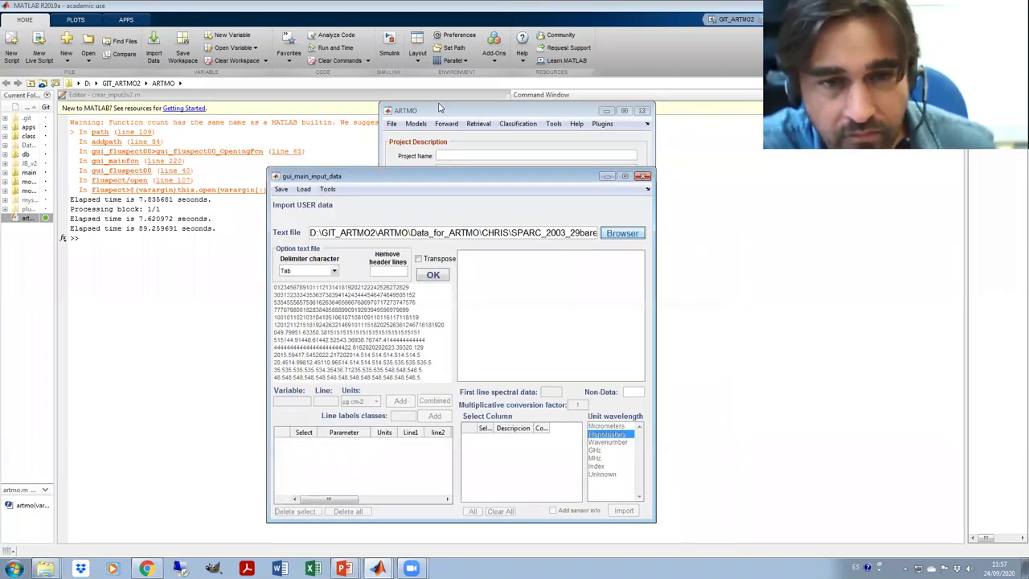
left_click_drag(439, 176, 438, 146)
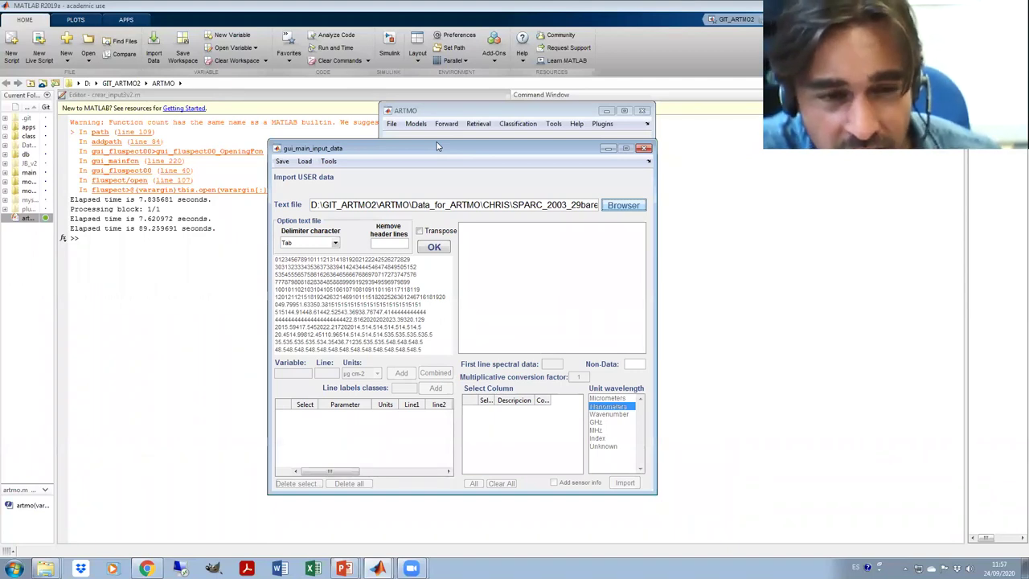
left_click(432, 248)
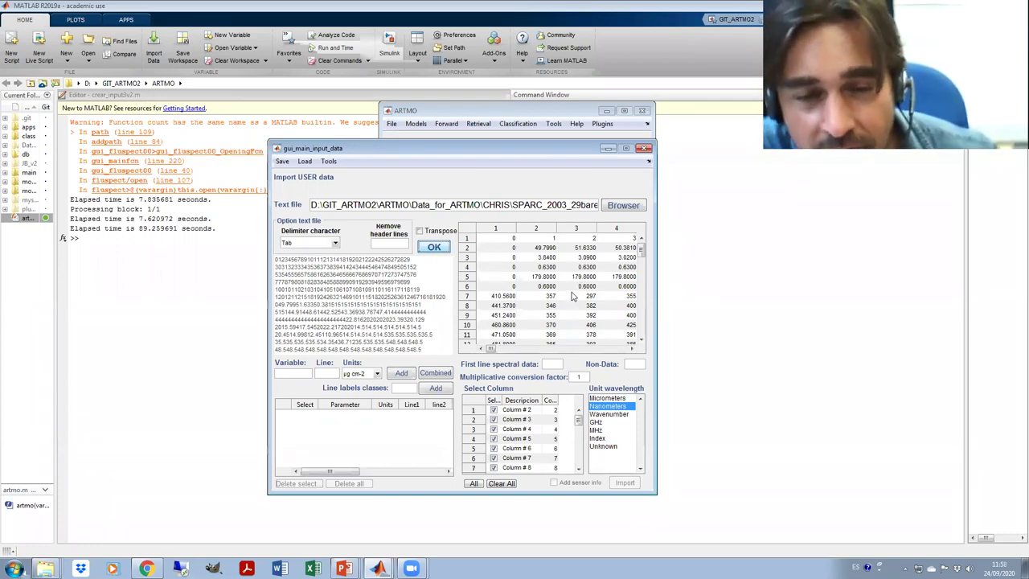
Examine the loaded table's identifier row, its biophysical variable rows and the spectral data starting at line 7.
left_click_drag(500, 239, 607, 241)
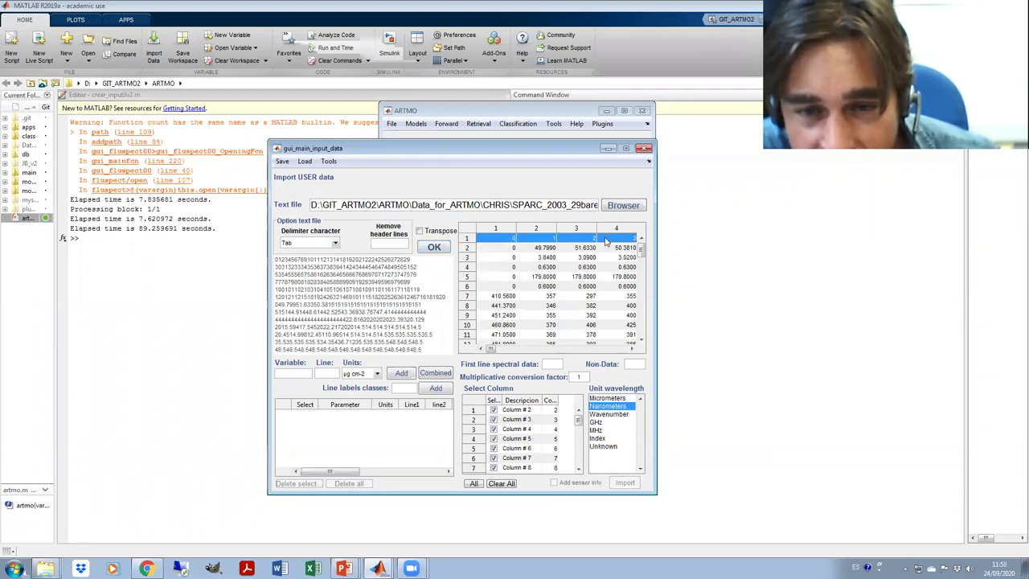
left_click_drag(504, 248, 601, 247)
left_click_drag(488, 259, 602, 258)
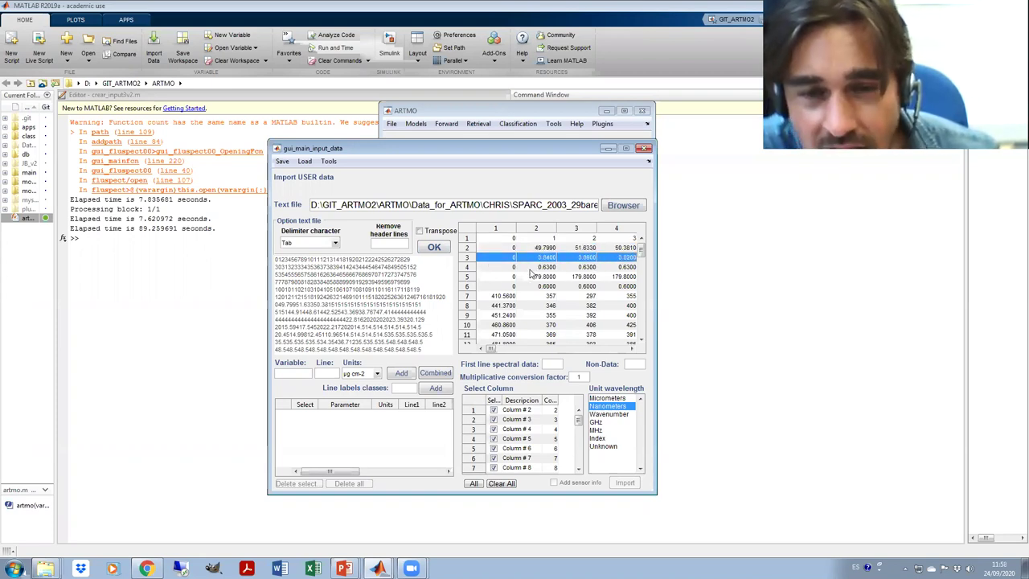
left_click_drag(498, 275, 604, 270)
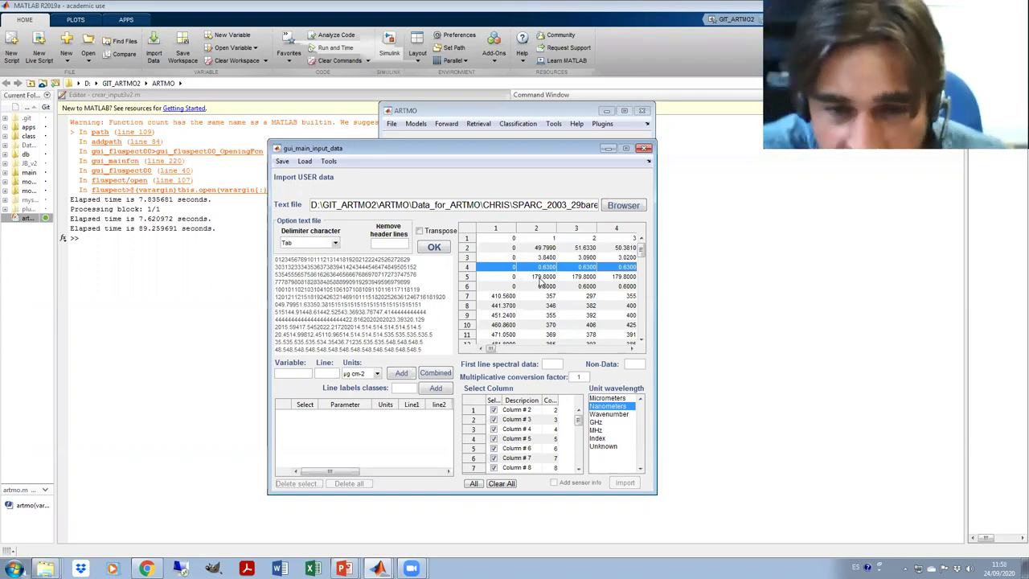
mouse_move(545, 296)
left_mouse_down()
mouse_move(550, 326)
mouse_move(549, 299)
left_mouse_up()
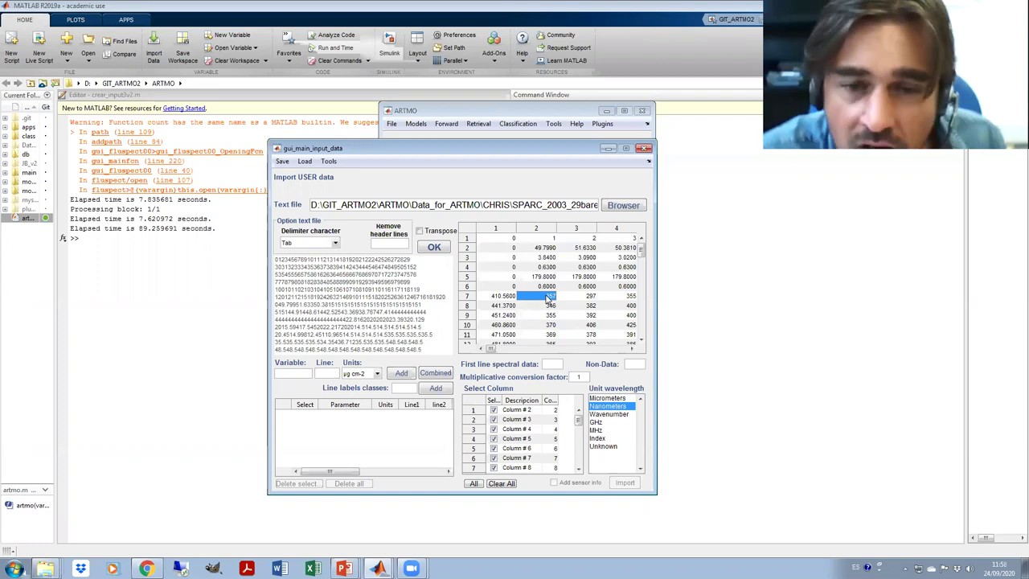
left_click_drag(545, 238, 620, 350)
left_click(549, 298)
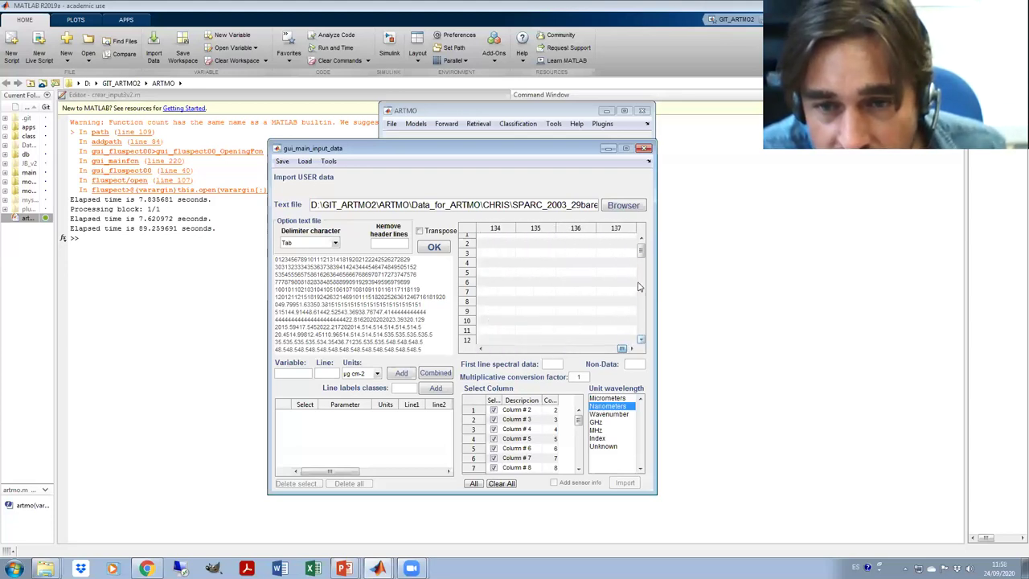
Examine the last columns of the table, comparing the variable rows of the bare soil samples with the preceding vegetation samples.
left_click(641, 239)
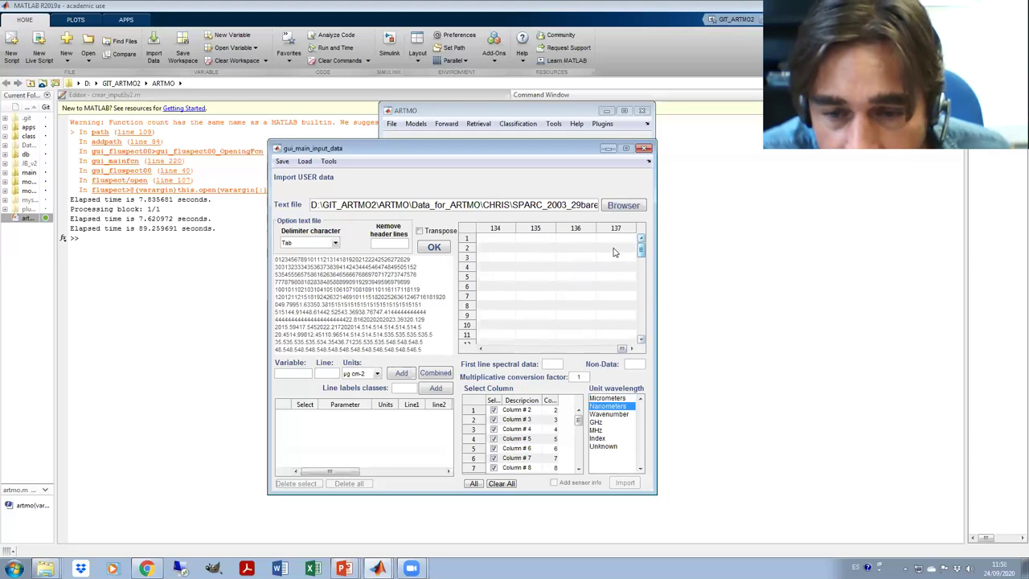
left_click(625, 348)
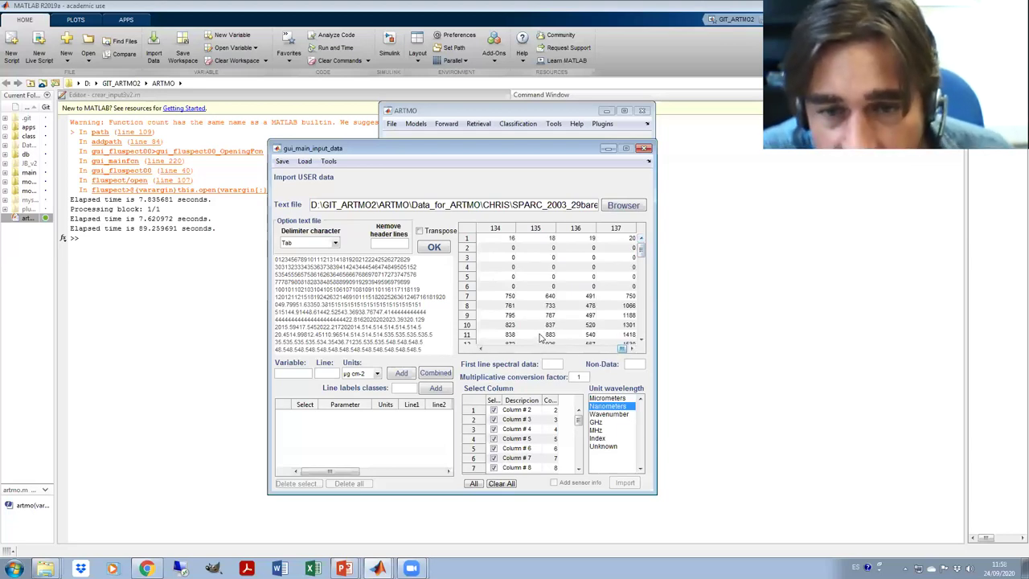
left_click_drag(497, 252, 599, 281)
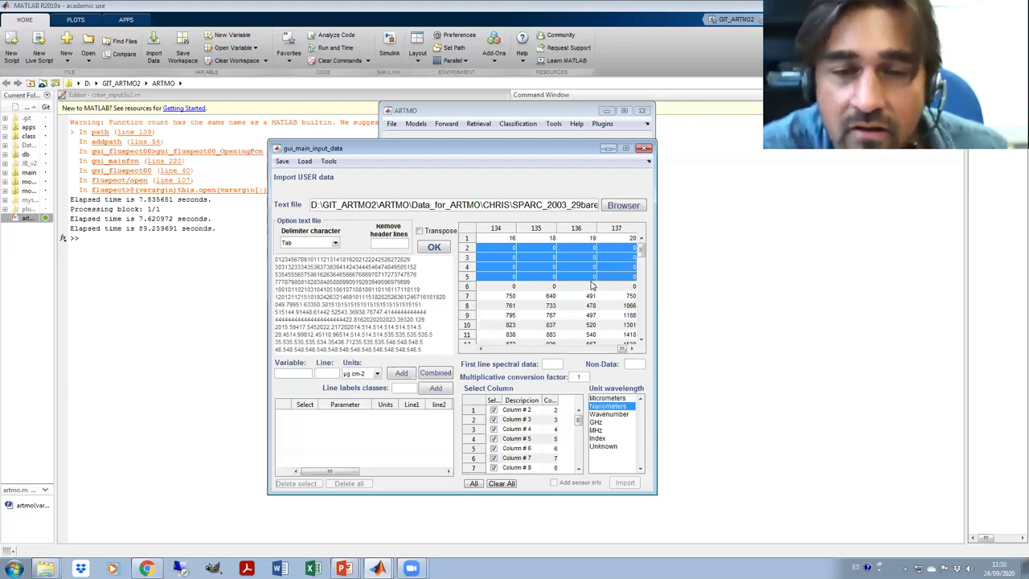
left_click_drag(510, 249, 604, 276)
left_click_drag(624, 356, 598, 357)
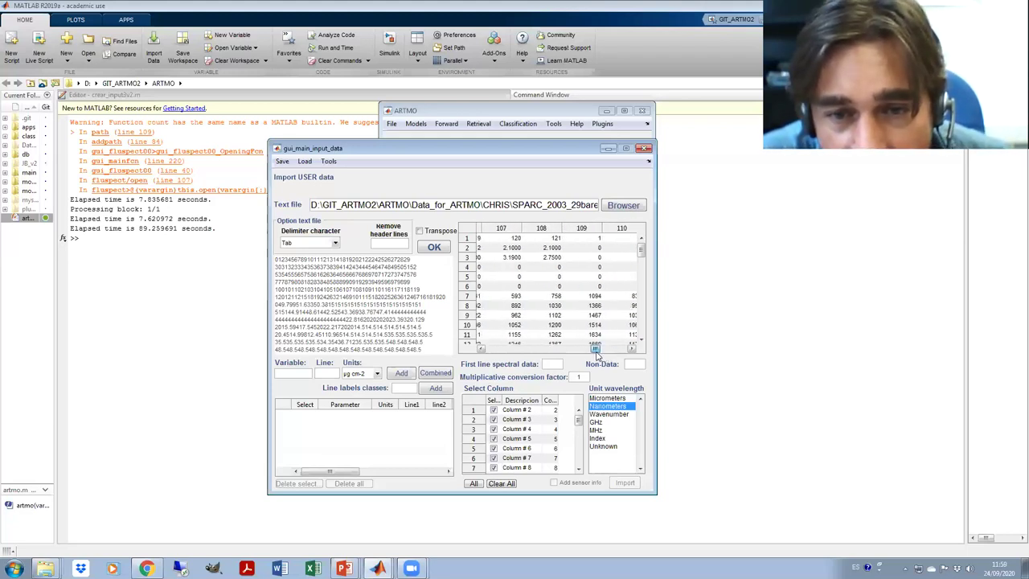
Add the variable LCC, read from line 2 with units µg cm-2, to the parameter list.
left_click_drag(551, 238, 550, 257)
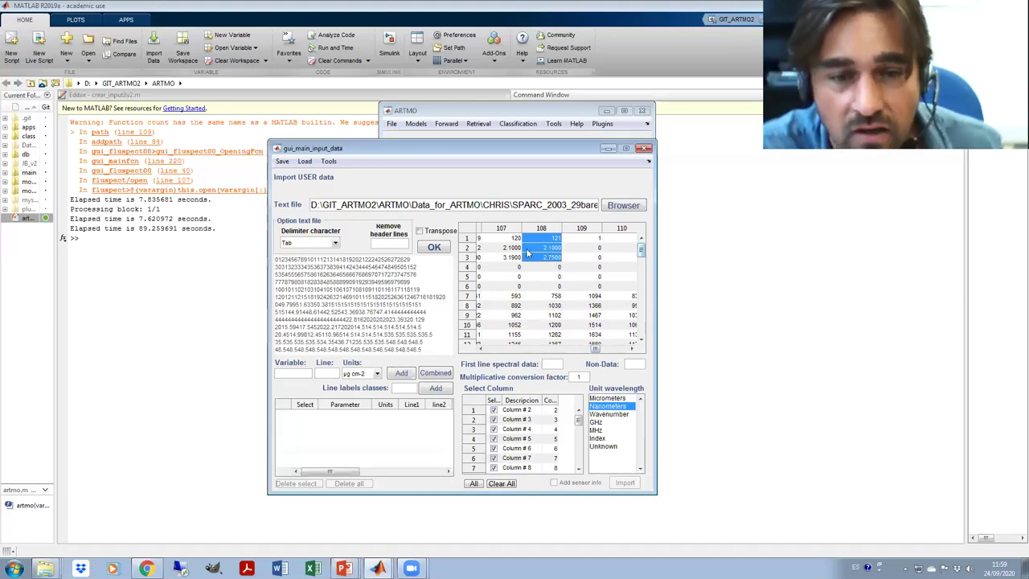
left_click_drag(599, 349, 486, 353)
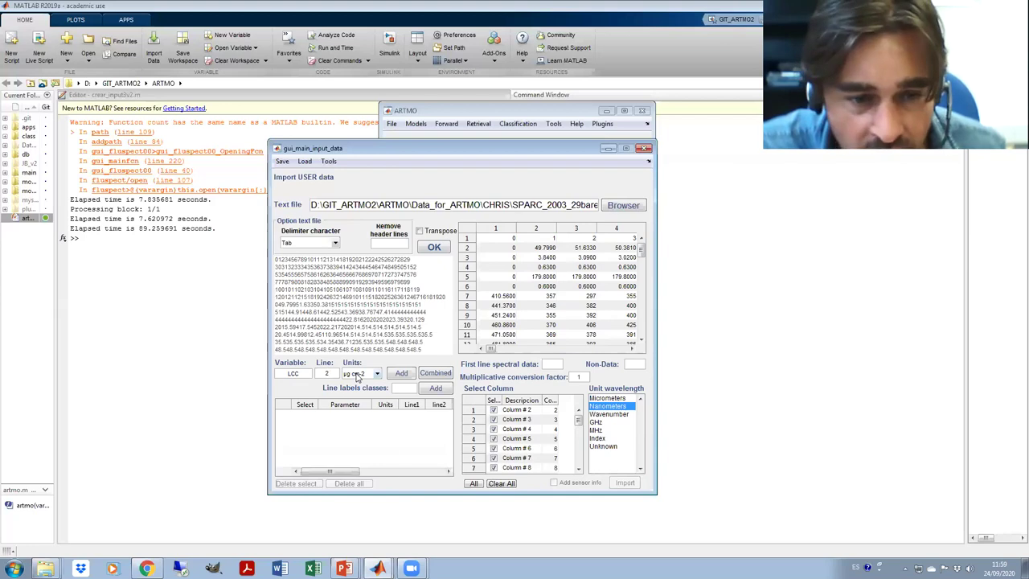
left_click(357, 376)
left_click(355, 386)
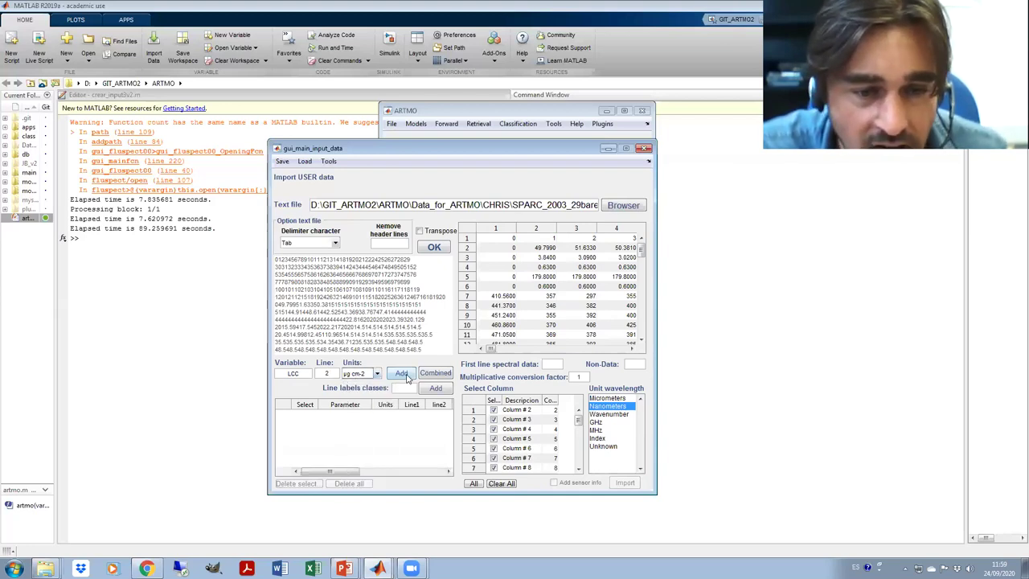
left_click(401, 373)
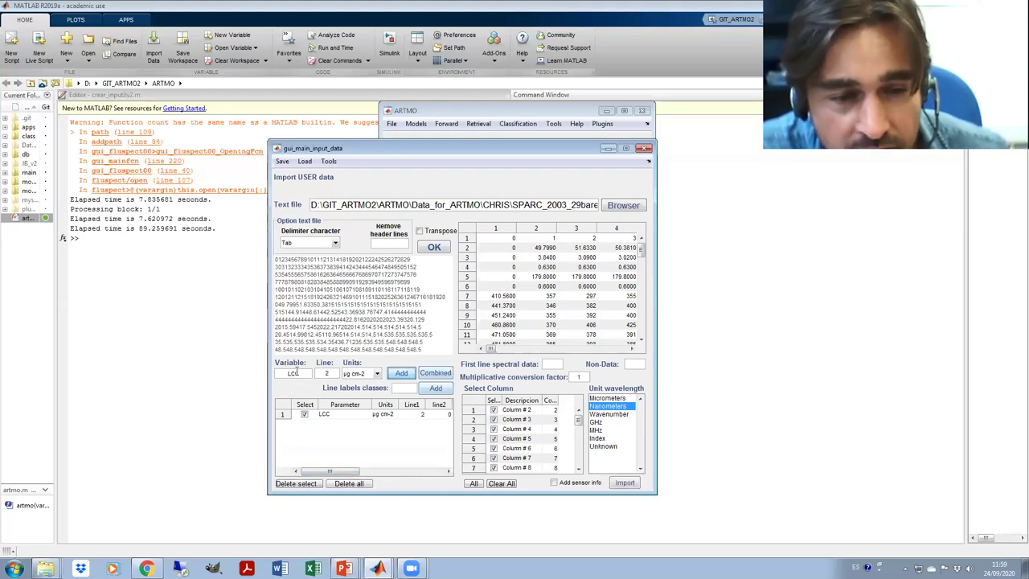
Add the variable LAI, read from line 3 with units m2 m-2, to the parameter list.
left_click_drag(300, 372, 225, 372)
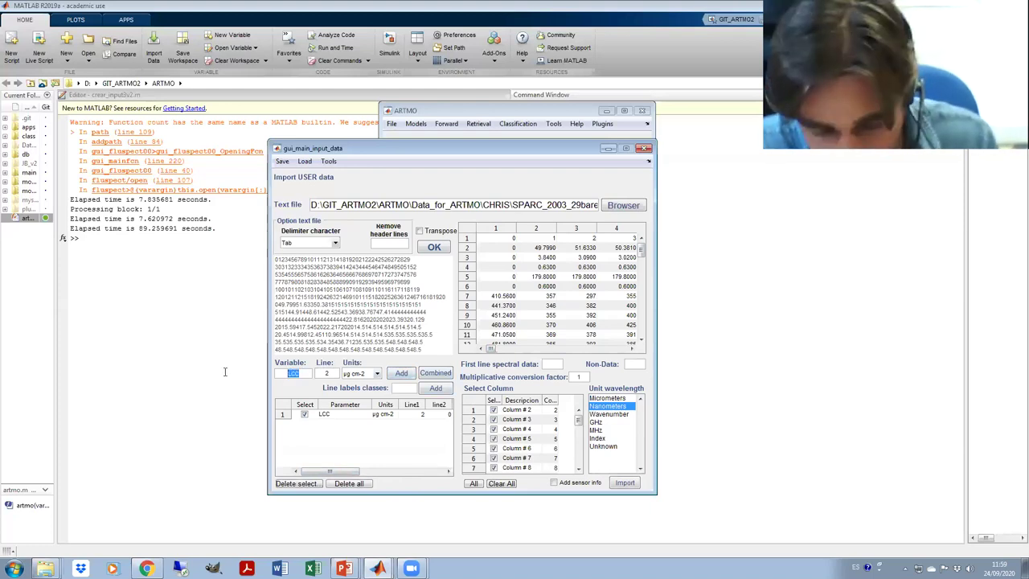
type("LAI")
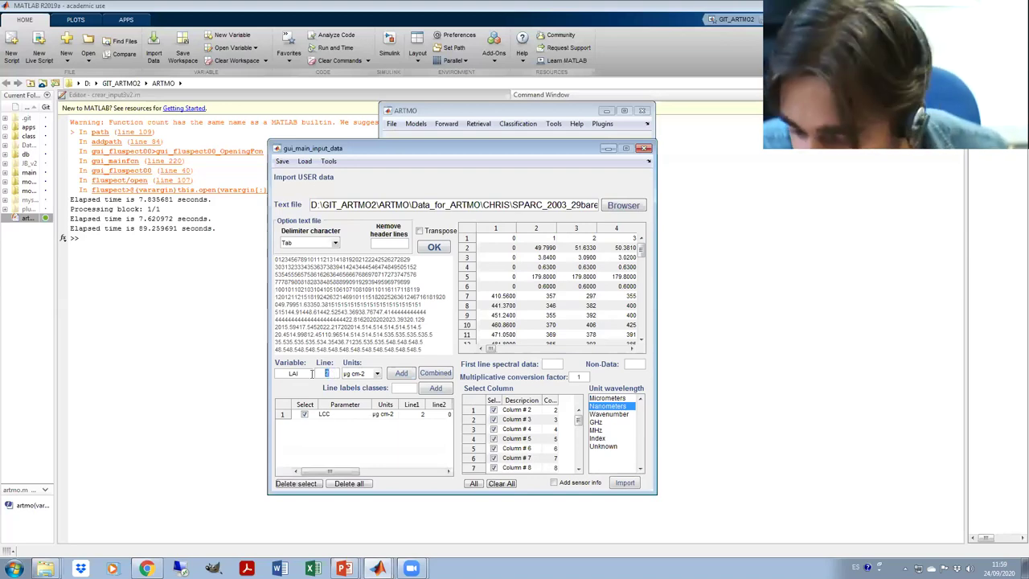
left_click(376, 374)
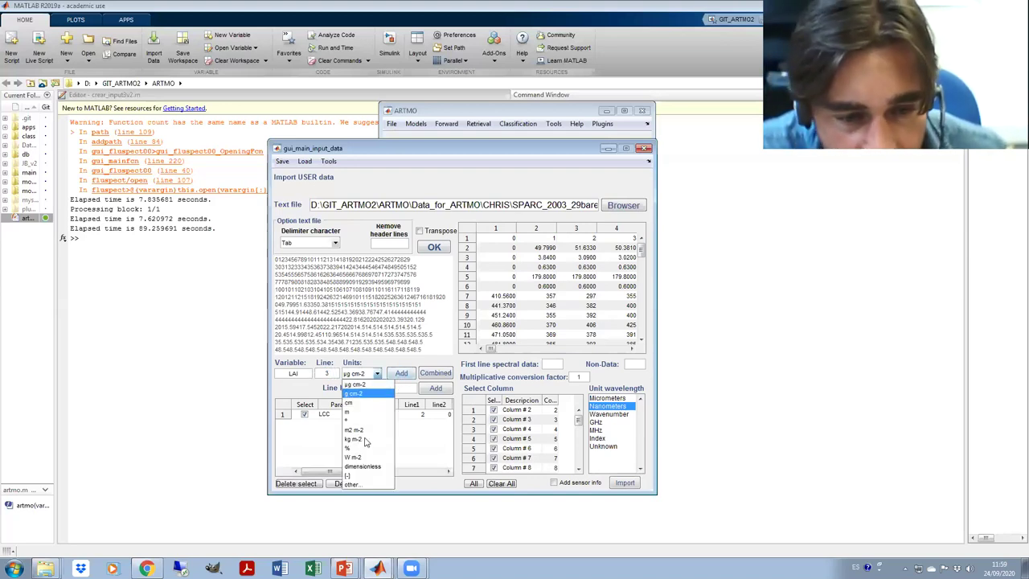
left_click(362, 432)
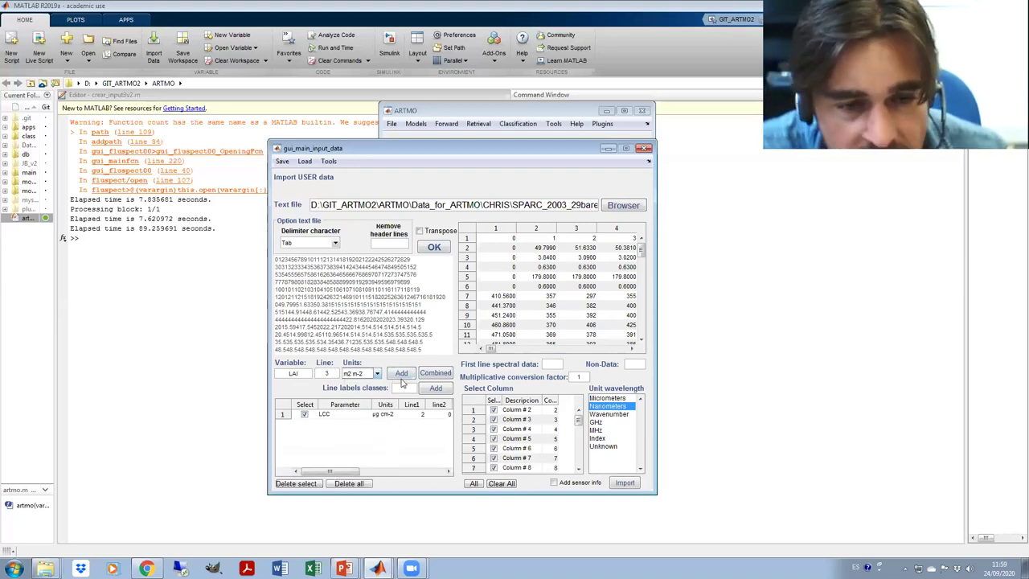
left_click(400, 374)
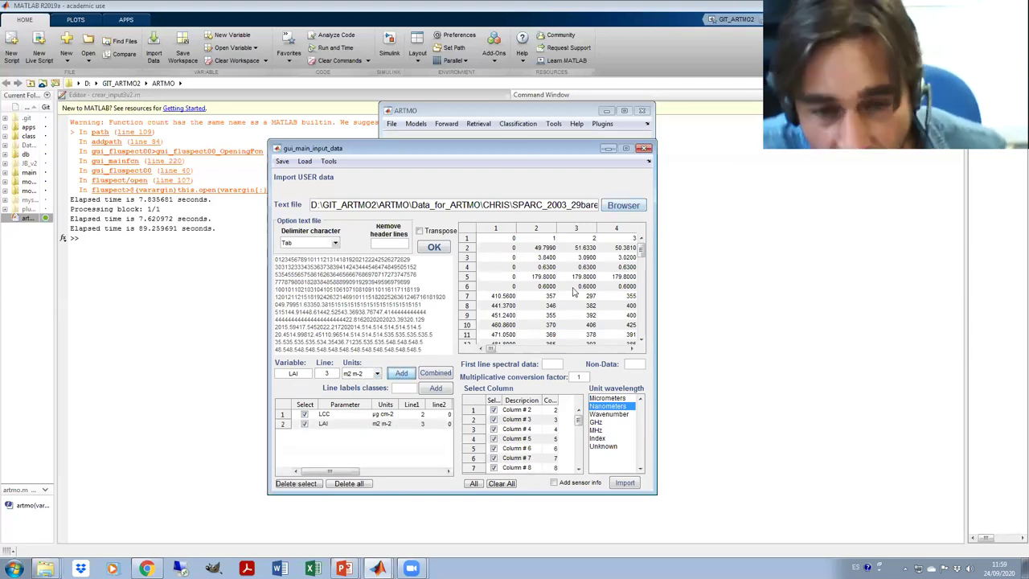
Set the first line of spectral data to 7 and plot the spectra of the text file.
left_click(555, 364)
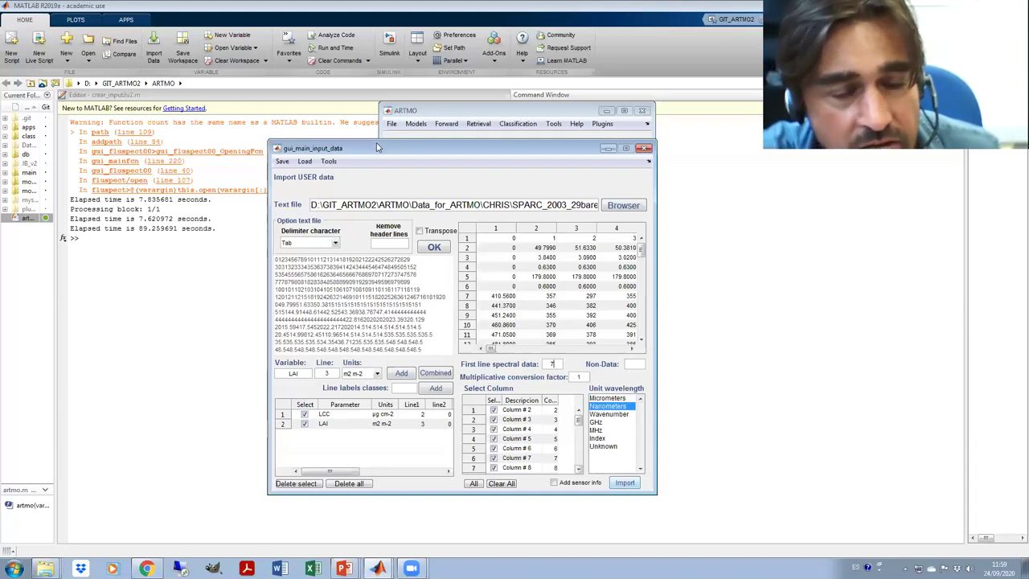
left_click_drag(378, 148, 321, 150)
left_click(274, 163)
mouse_move(291, 177)
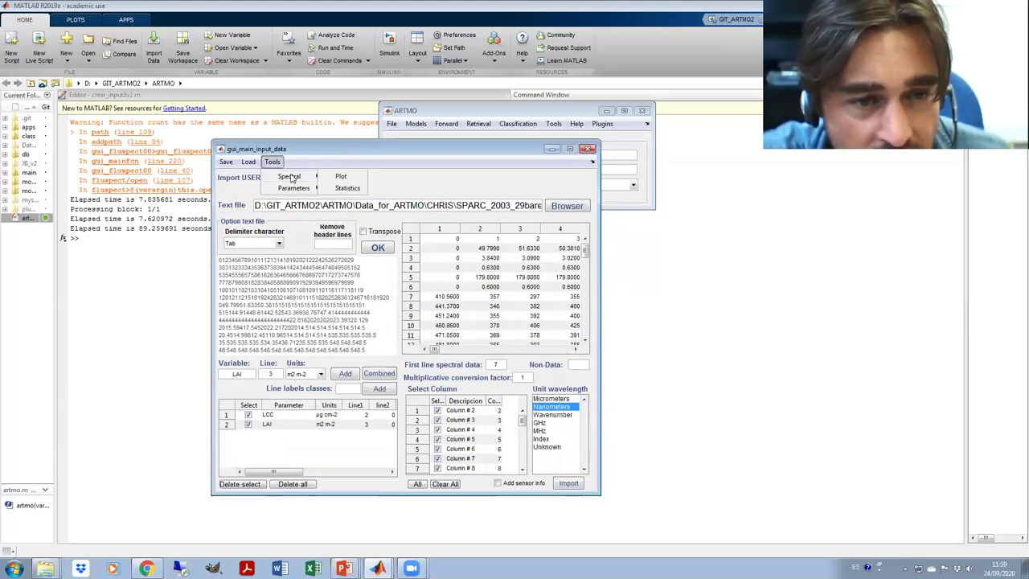
left_click(352, 179)
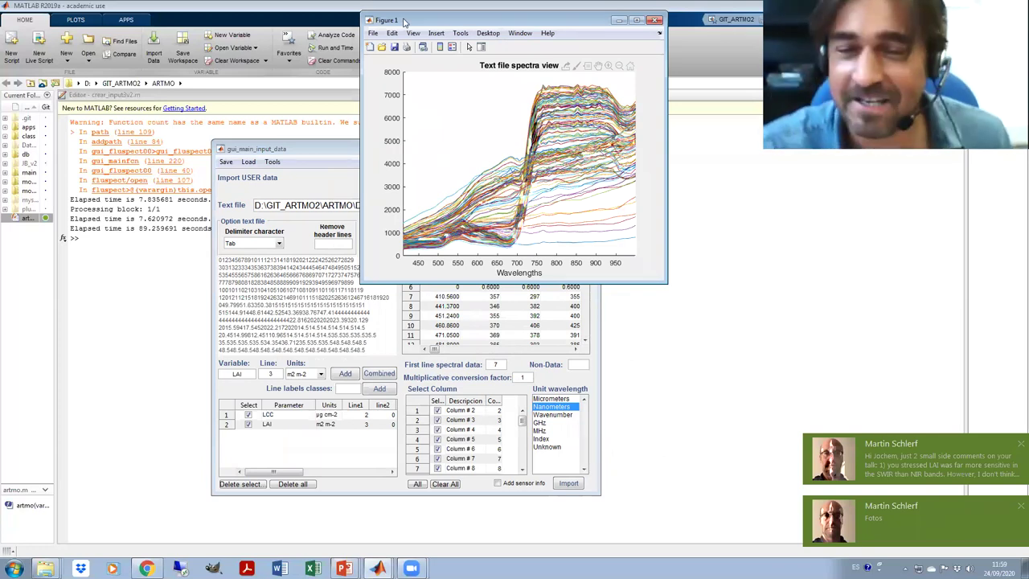
Place the spectra figure beside the import window and examine the vegetation and bare soil curves.
left_click_drag(404, 22, 648, 140)
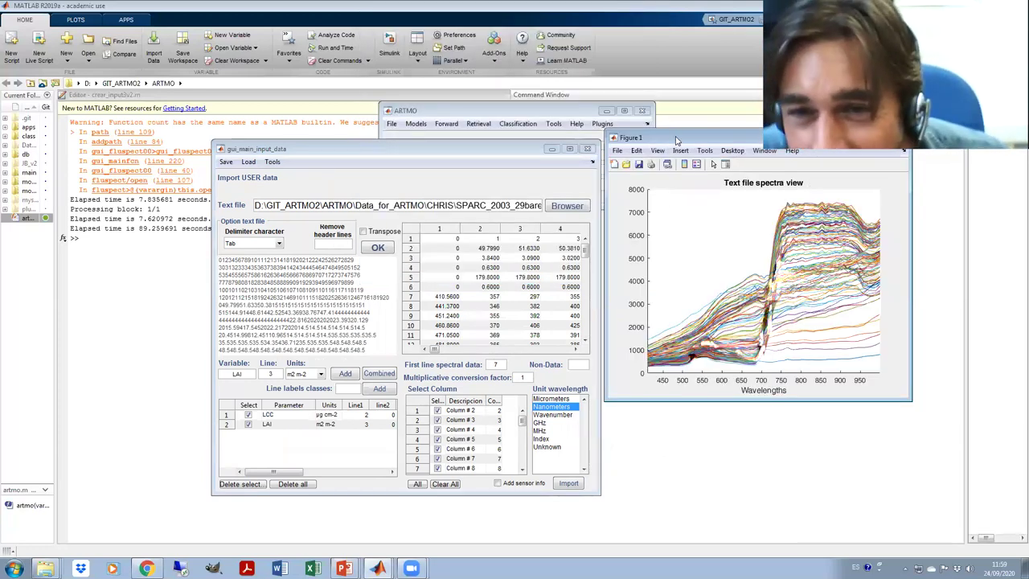
left_click_drag(687, 107, 688, 106)
left_click(406, 146)
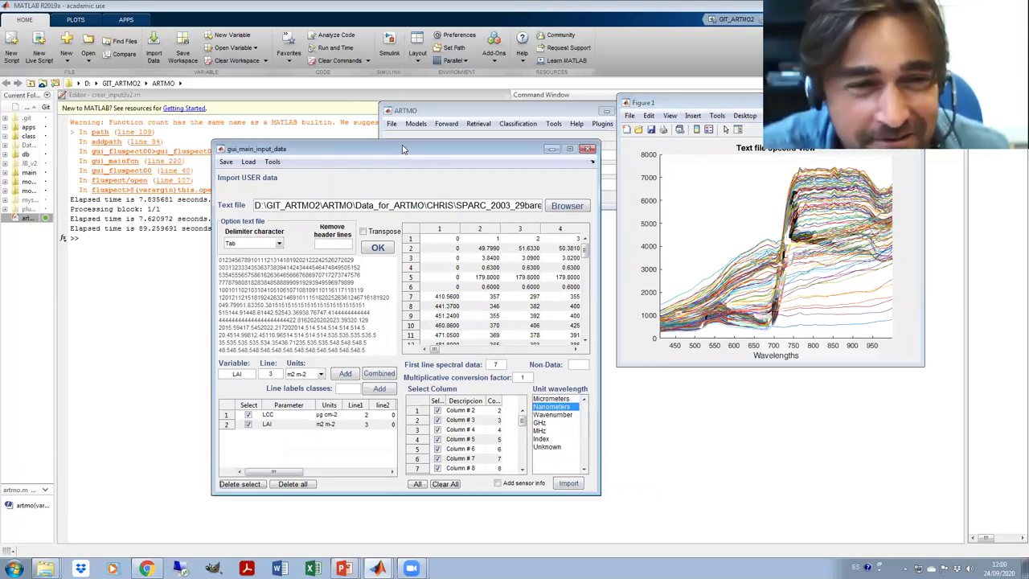
left_click_drag(271, 141, 139, 129)
left_click_drag(684, 96, 574, 77)
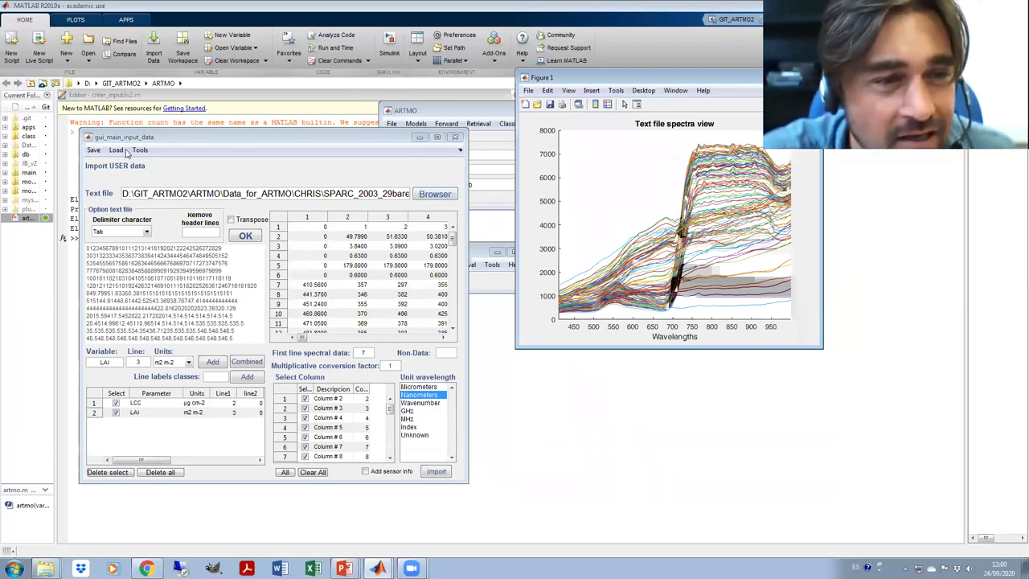
View the parameter statistics of the text file, examine the row for parameter 2, and close the figures.
left_click(140, 150)
mouse_move(194, 176)
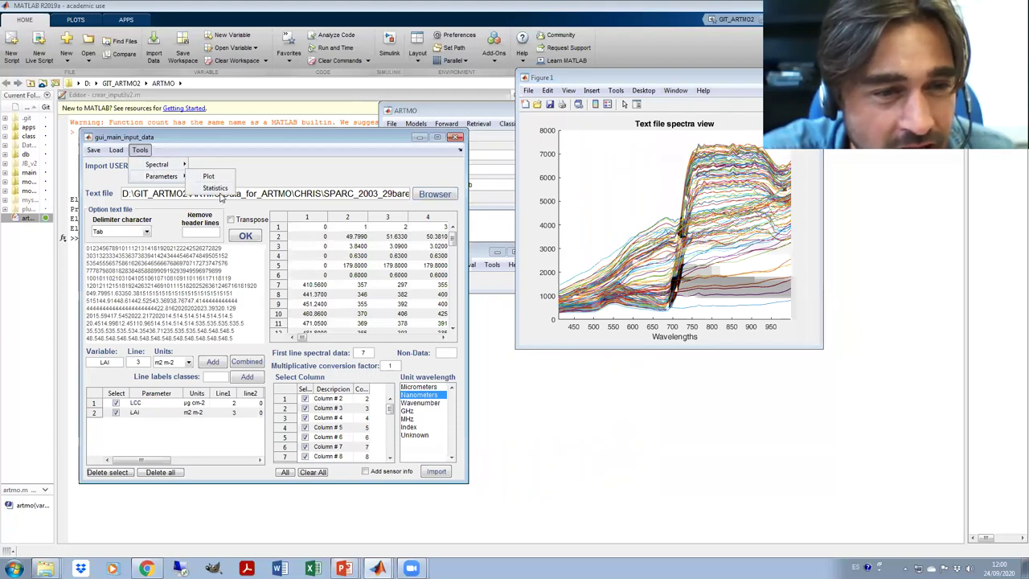
left_click(222, 191)
left_click_drag(451, 26, 444, 205)
left_click_drag(424, 259, 566, 264)
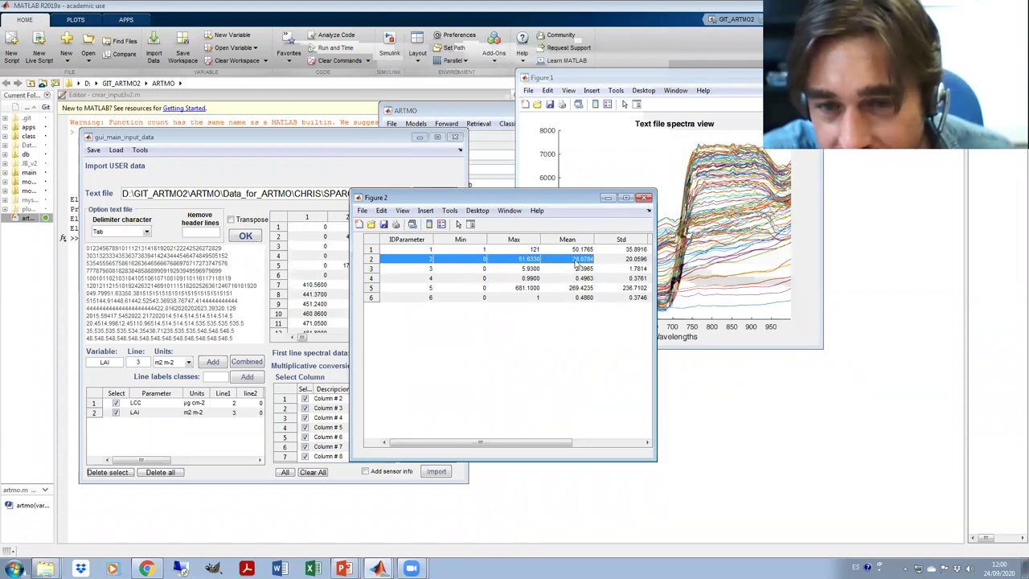
left_click(646, 198)
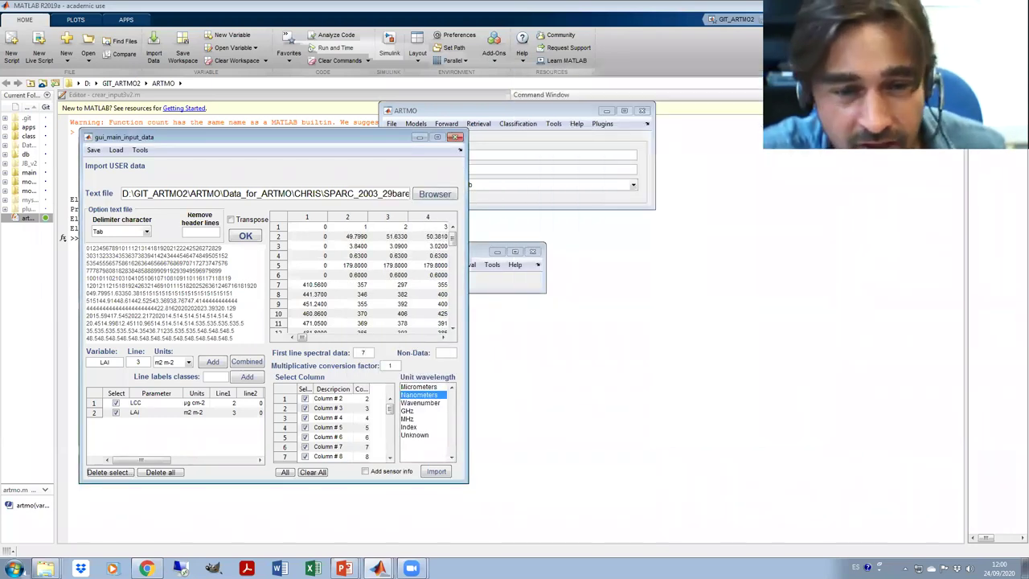
Import the configured user data into the MLRA toolbox and open the single-output settings.
left_click_drag(209, 140, 366, 144)
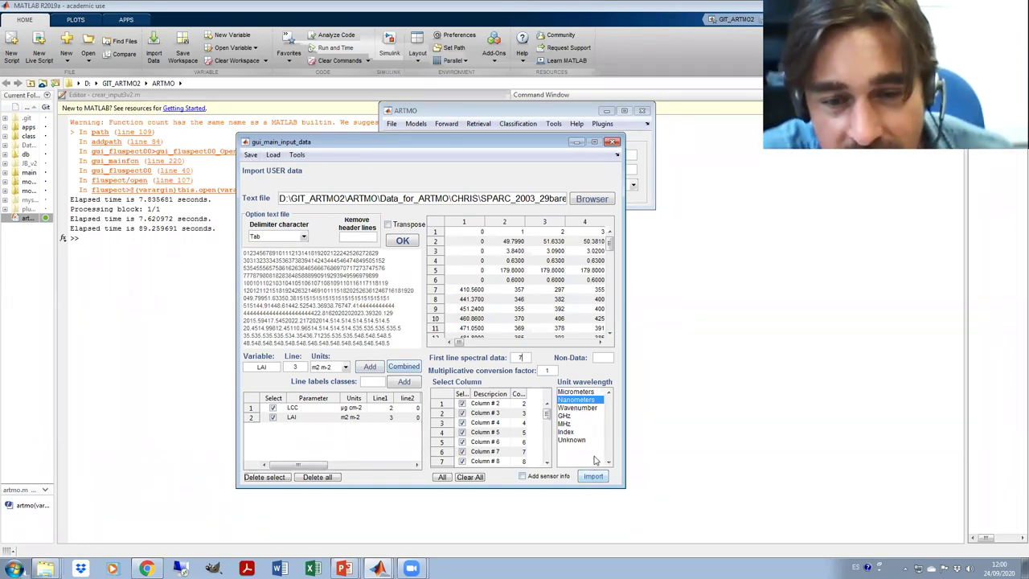
left_click(593, 477)
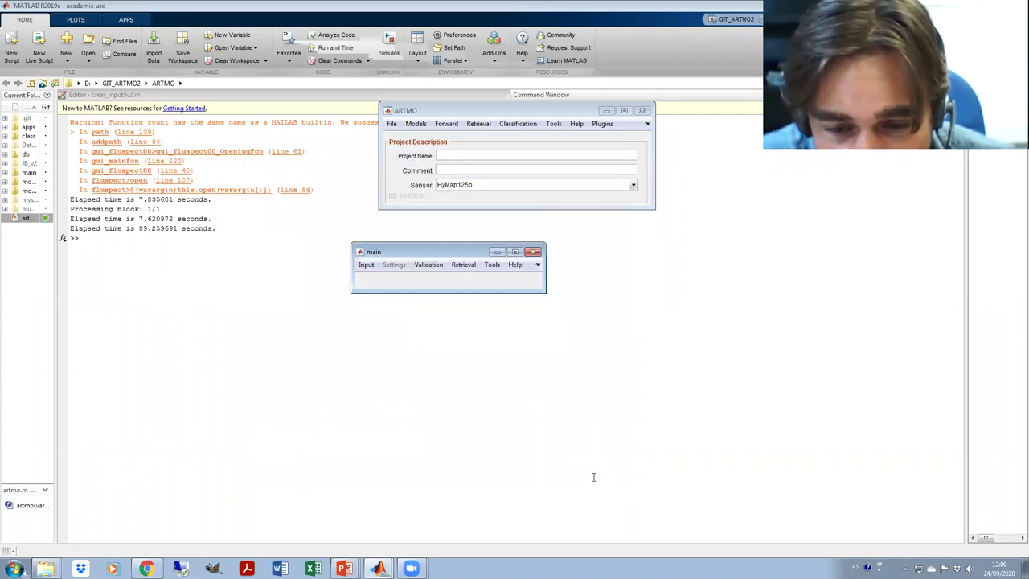
left_click(395, 250)
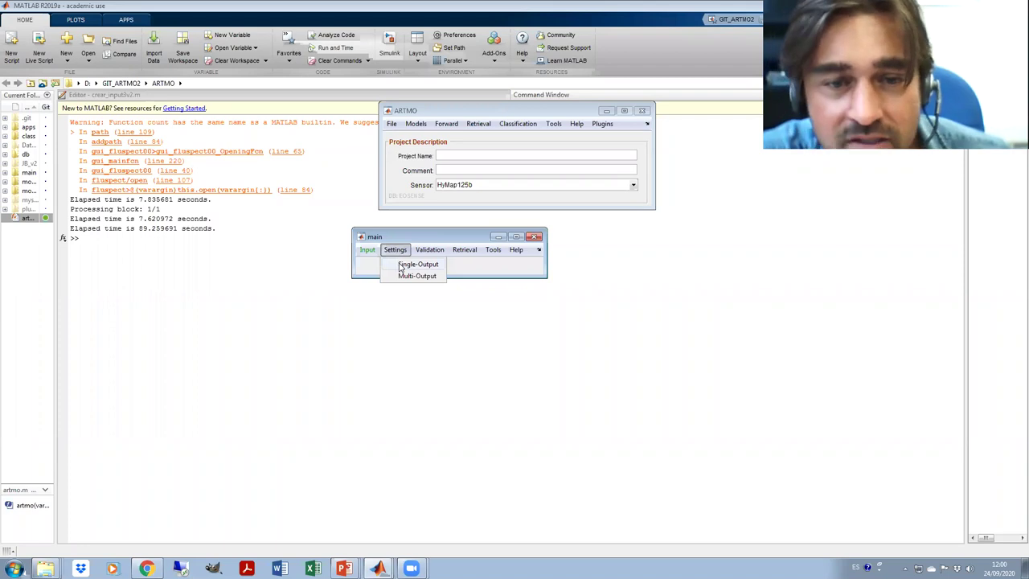
left_click(400, 265)
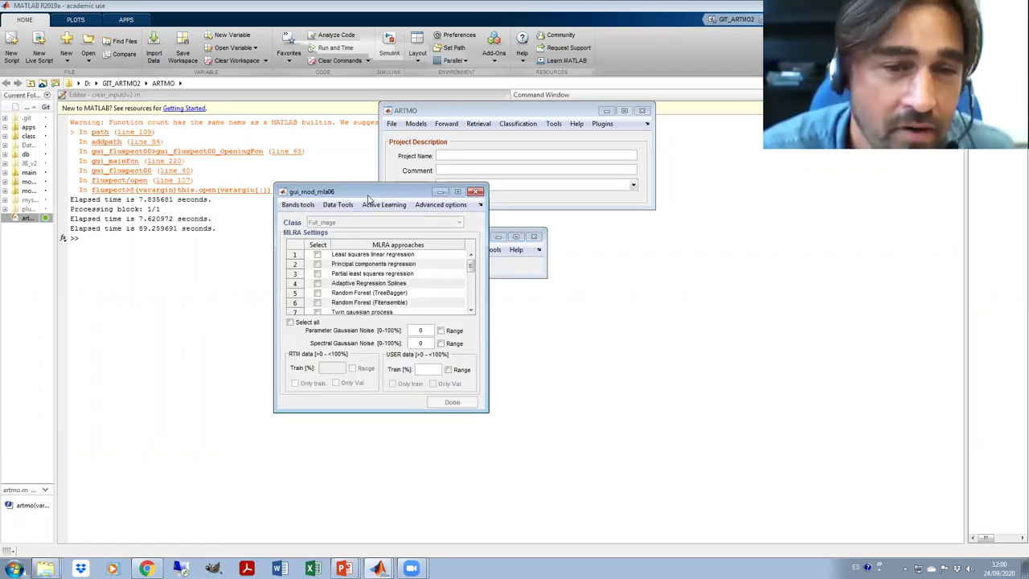
Move the MLRA settings window and the toolbox's main window apart so they no longer overlap.
left_click_drag(369, 196, 529, 224)
left_click_drag(415, 239, 205, 263)
left_click(523, 223)
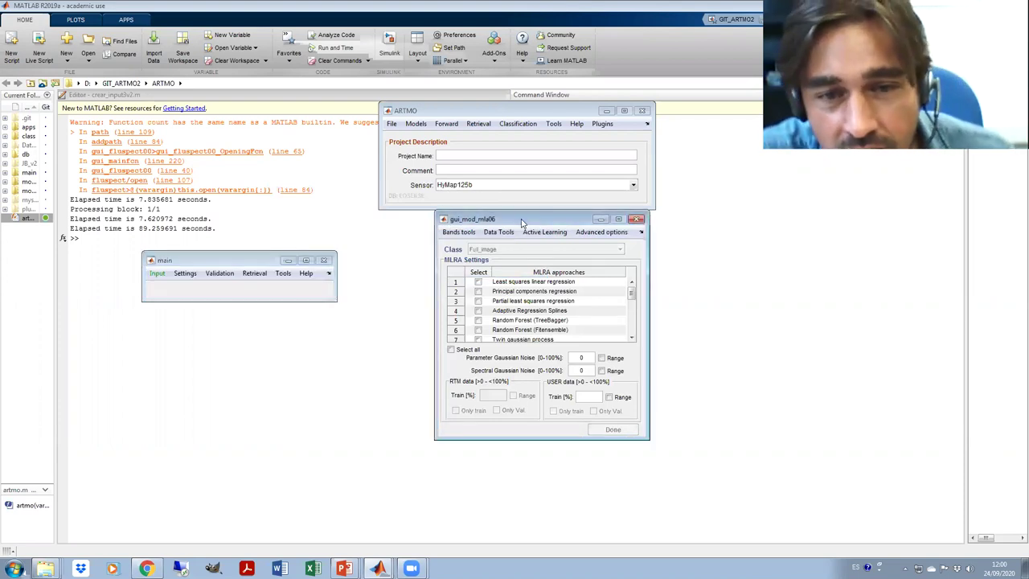
left_click_drag(521, 223, 467, 227)
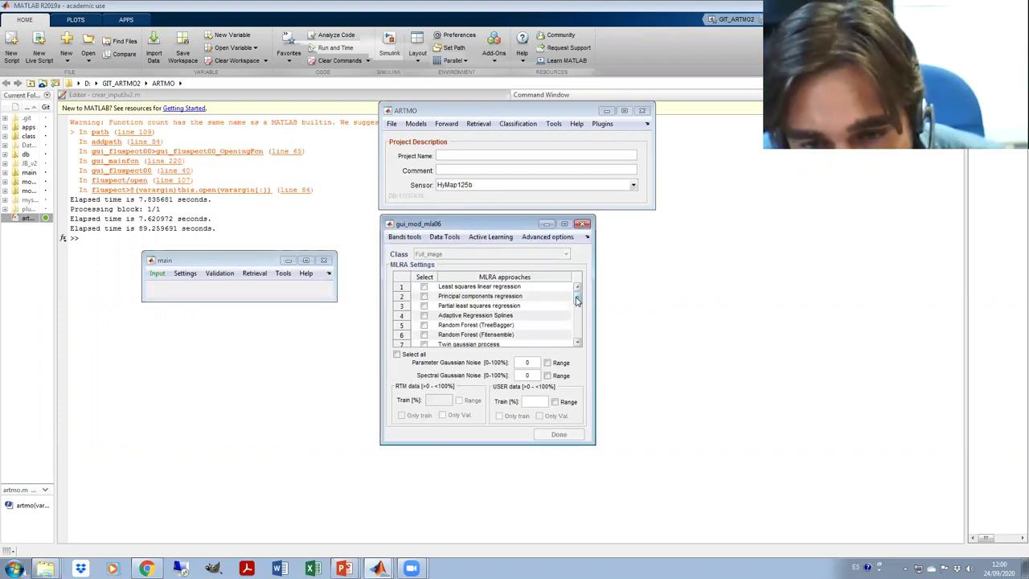
Select least squares linear, principal components, partial least squares, kernel ridge and Gaussian processes regression, set user training data to 70%, and accept the settings.
mouse_move(576, 300)
left_mouse_down()
mouse_move(579, 344)
mouse_move(577, 295)
left_mouse_up()
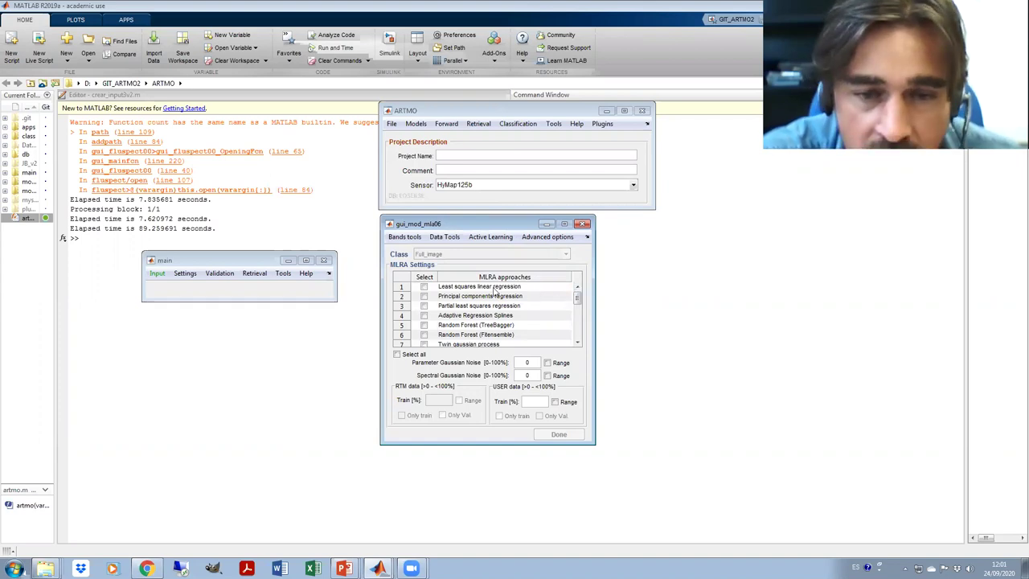
left_click(424, 287)
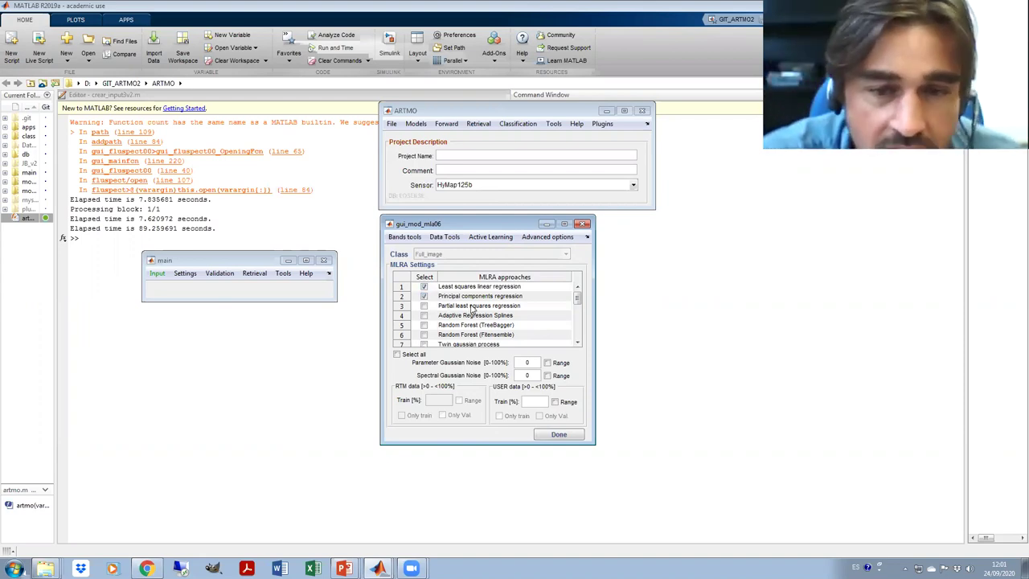
left_click(423, 306)
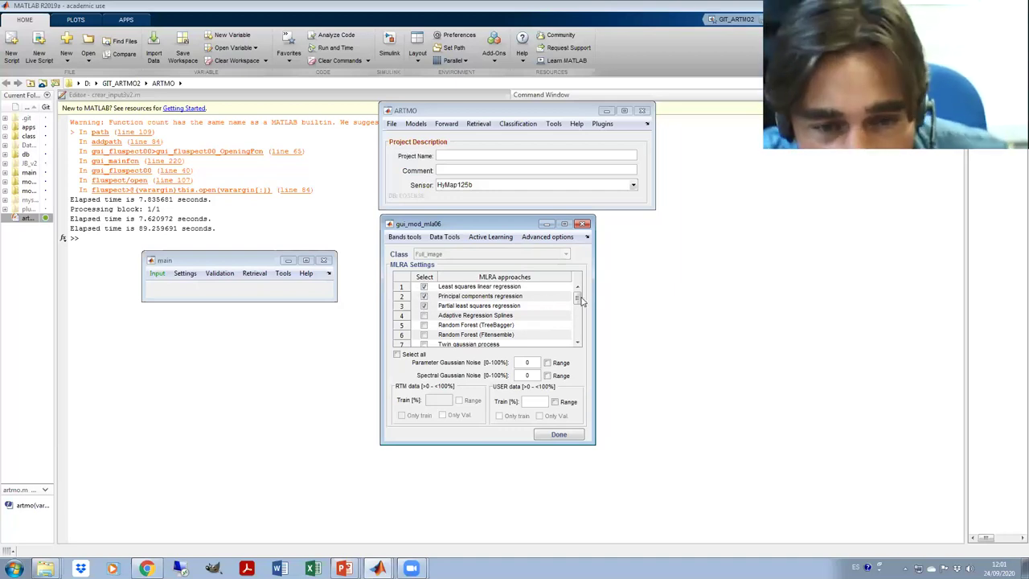
left_click_drag(573, 299, 576, 325)
left_click(424, 326)
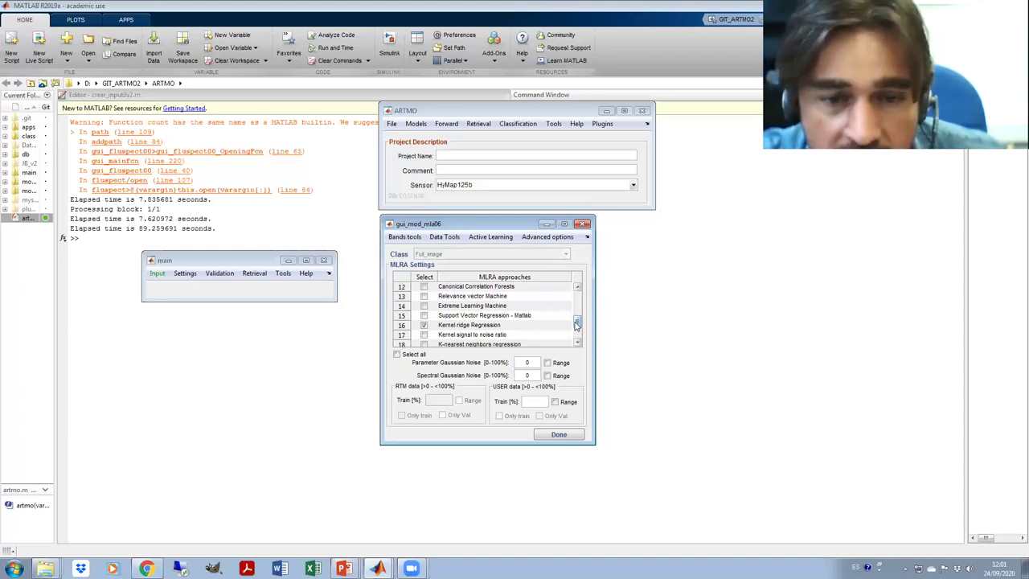
left_click_drag(576, 324, 577, 331)
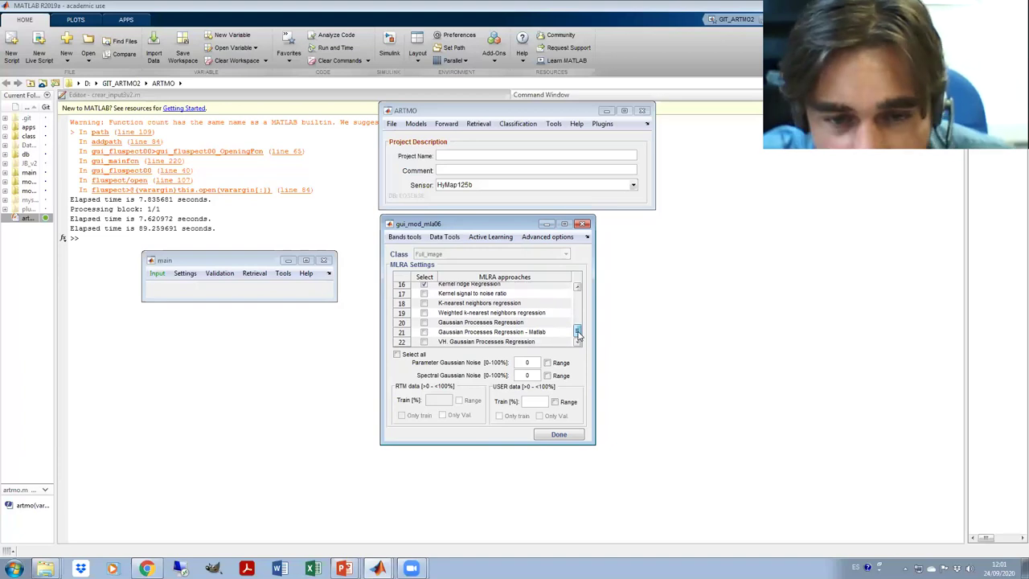
left_click(423, 323)
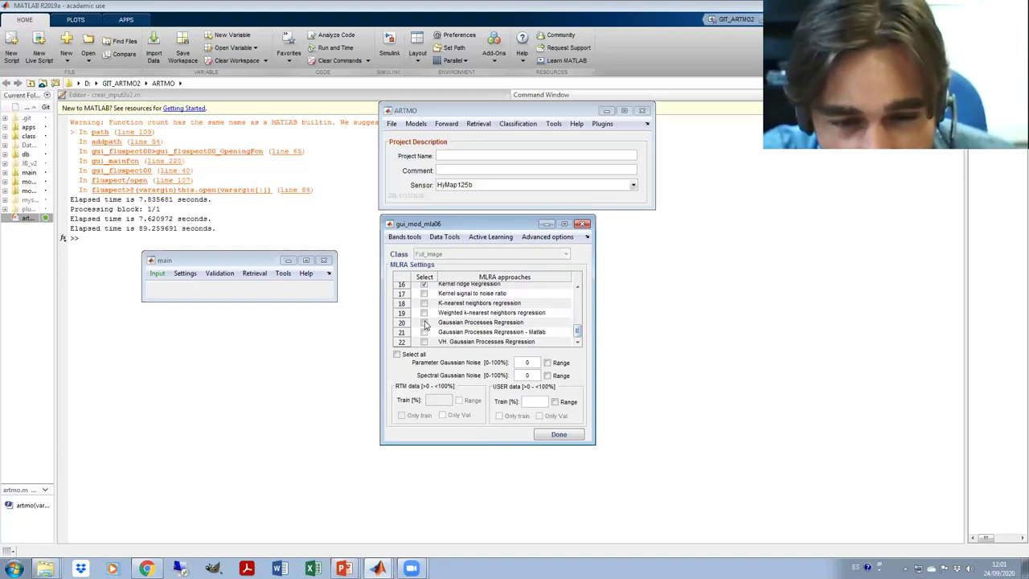
mouse_move(574, 333)
left_mouse_down()
mouse_move(577, 310)
mouse_move(576, 330)
left_mouse_up()
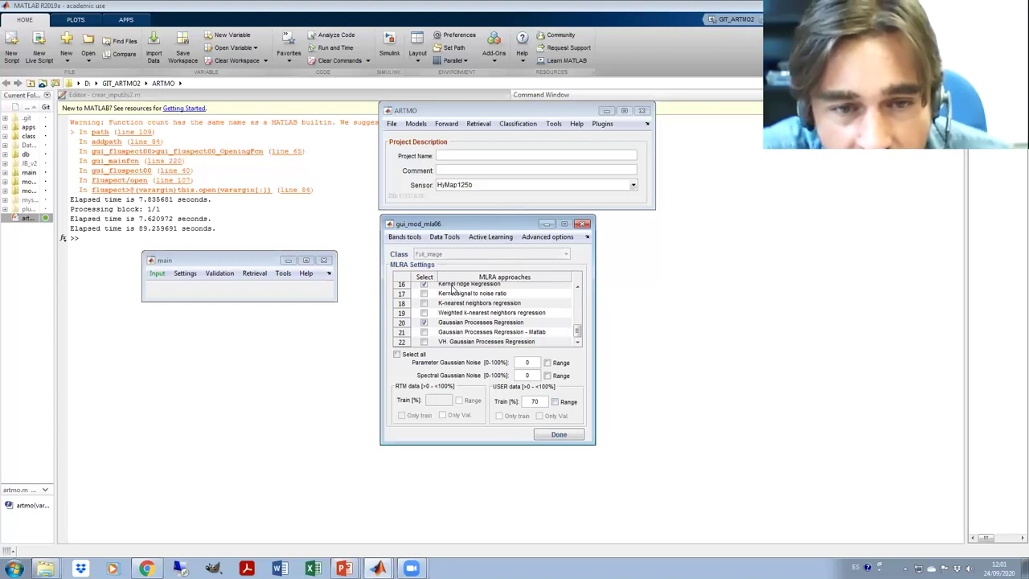
left_click(558, 435)
Run a new validation of the selected regression algorithms, naming its table CHRIS_LAI_LCC_ML_7030.
left_click(200, 259)
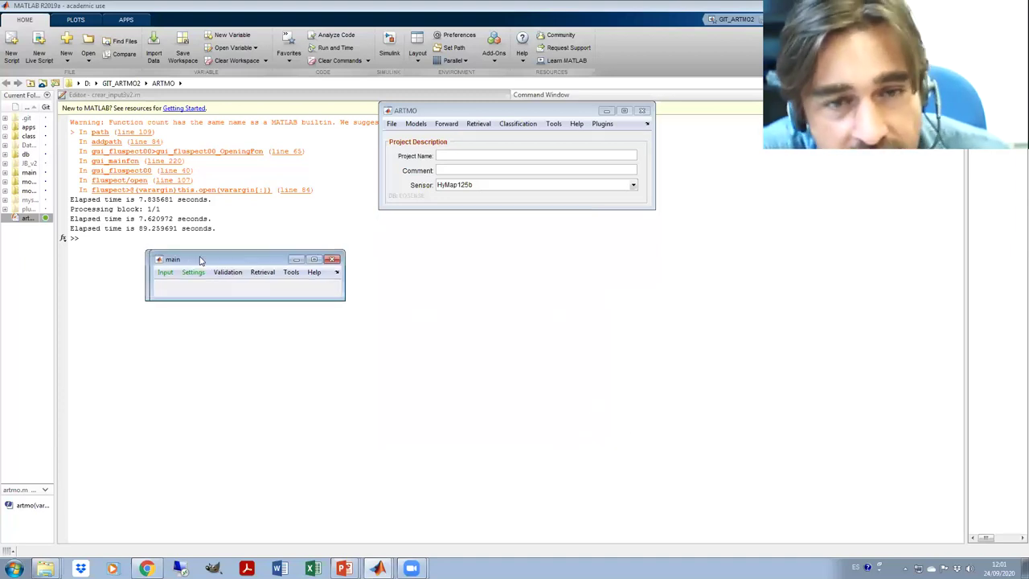
left_click_drag(200, 260, 416, 239)
left_click(438, 250)
left_click(447, 265)
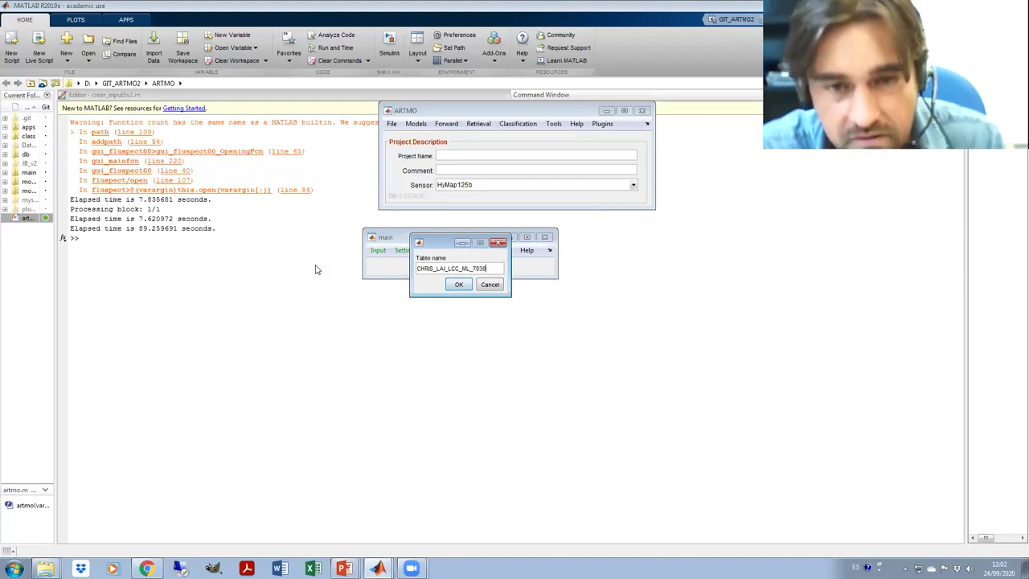
left_click(458, 286)
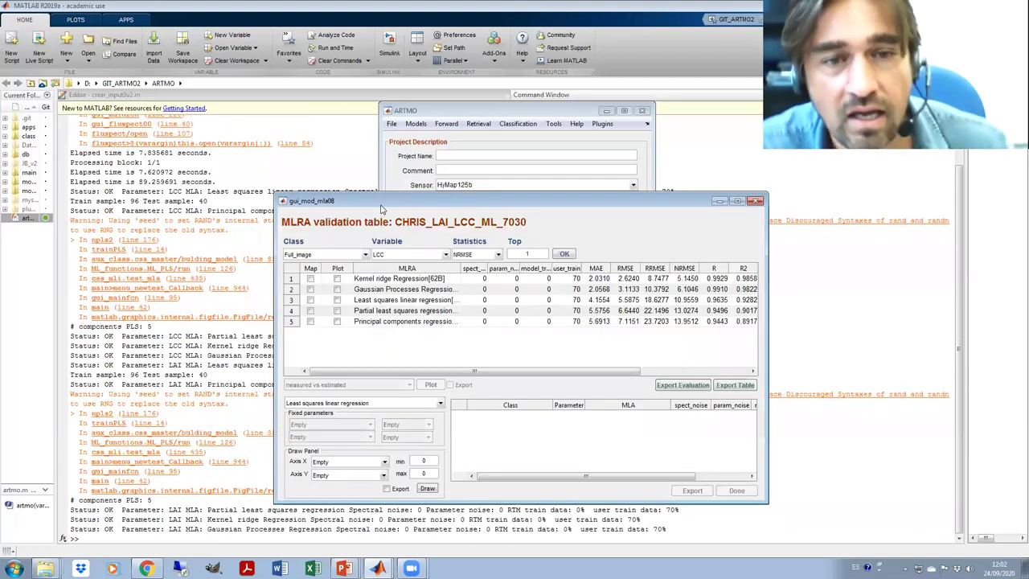
Clear the Command Window with clc and widen the MLRA validation table window to fit more statistics columns.
left_click(97, 538)
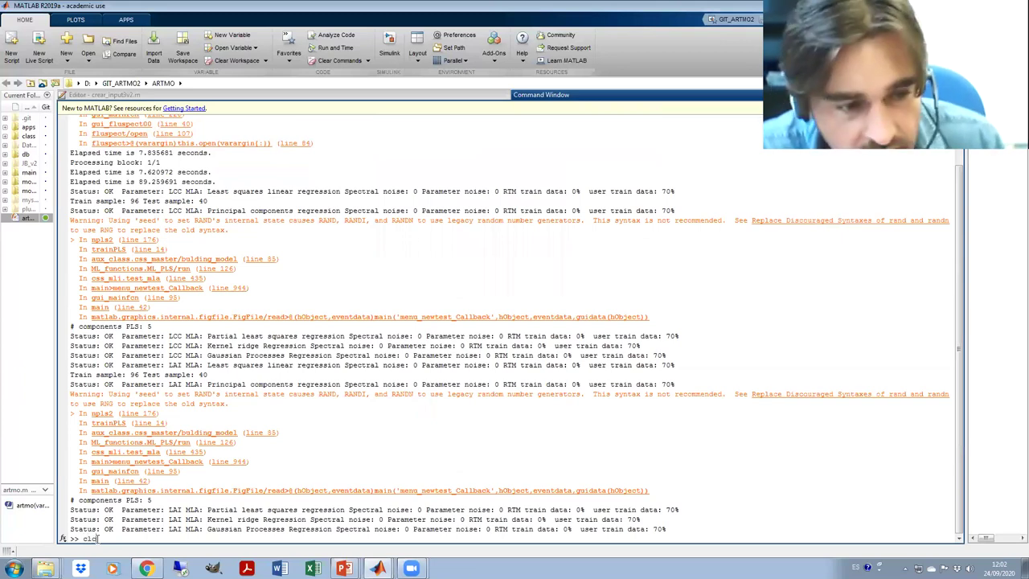
key("Return")
mouse_move(377, 569)
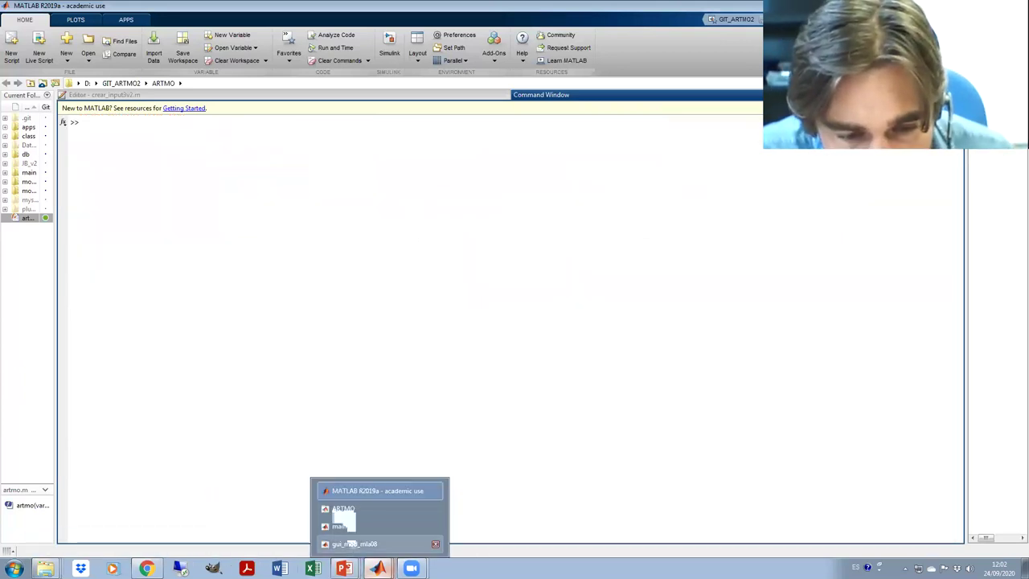
left_click(354, 544)
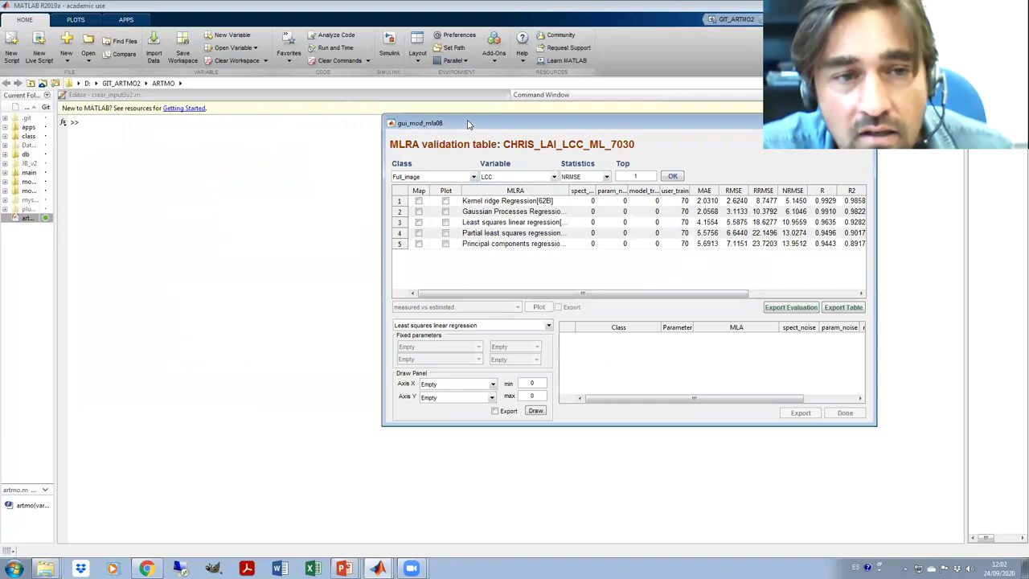
left_click_drag(469, 123, 217, 135)
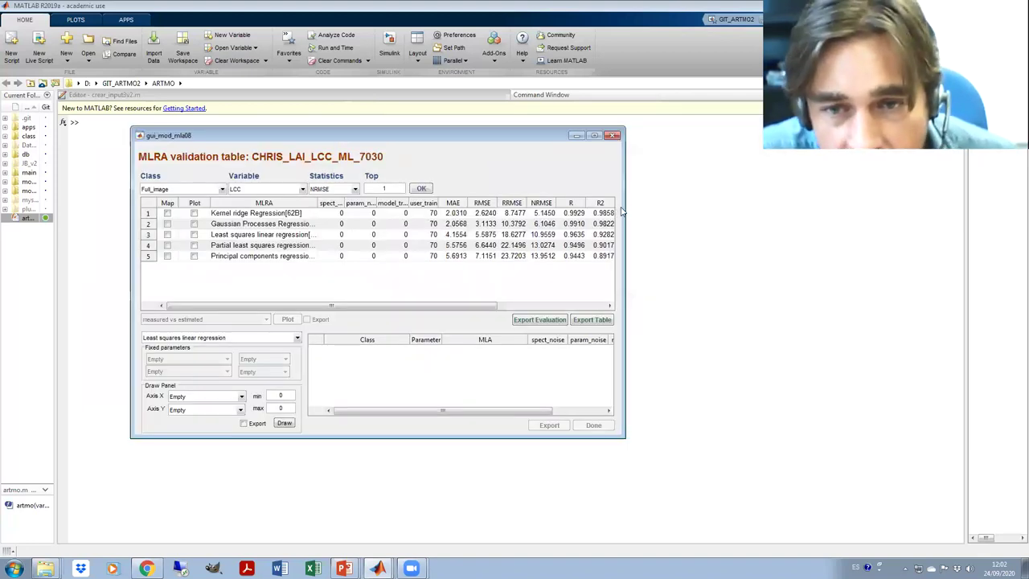
left_click_drag(625, 206, 910, 217)
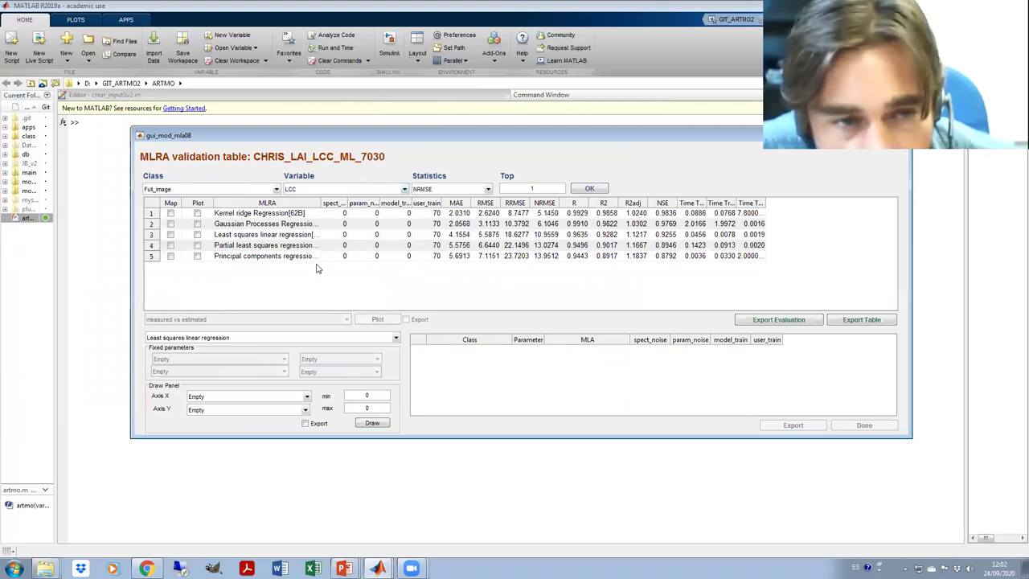
Show the validation results for the LAI variable and rank the algorithms by the R2 statistic.
left_click(342, 190)
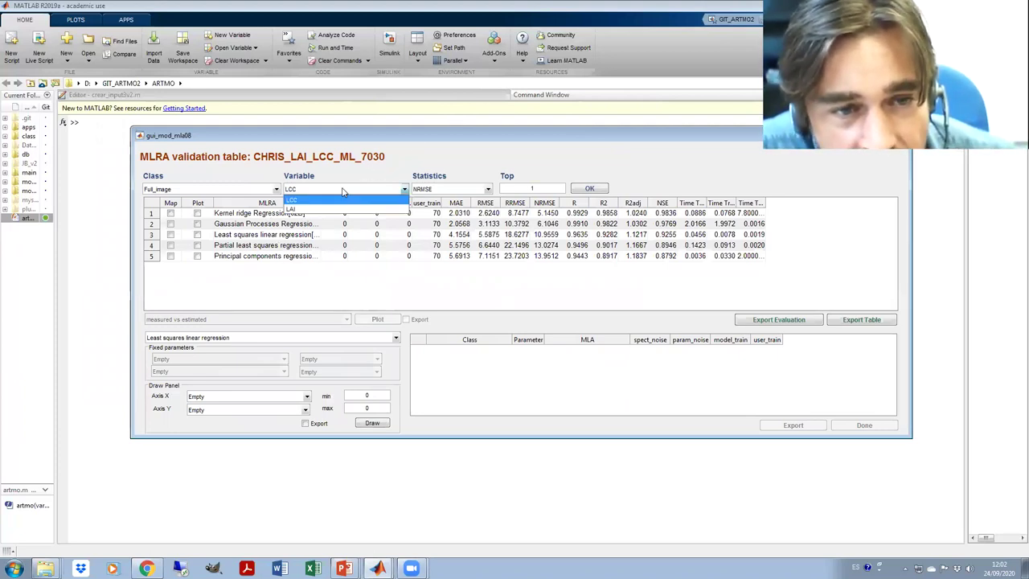
left_click(308, 208)
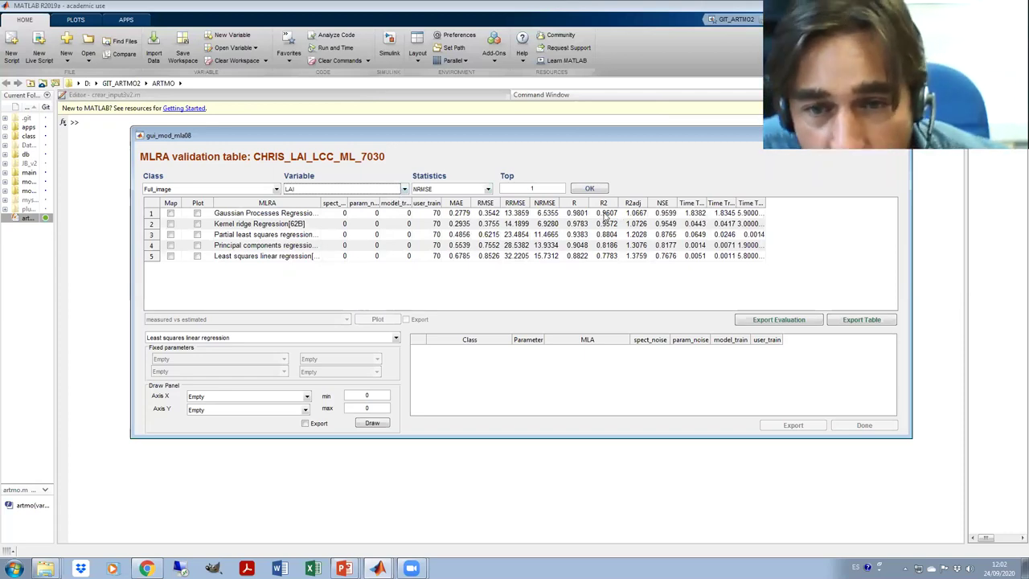
left_click(441, 190)
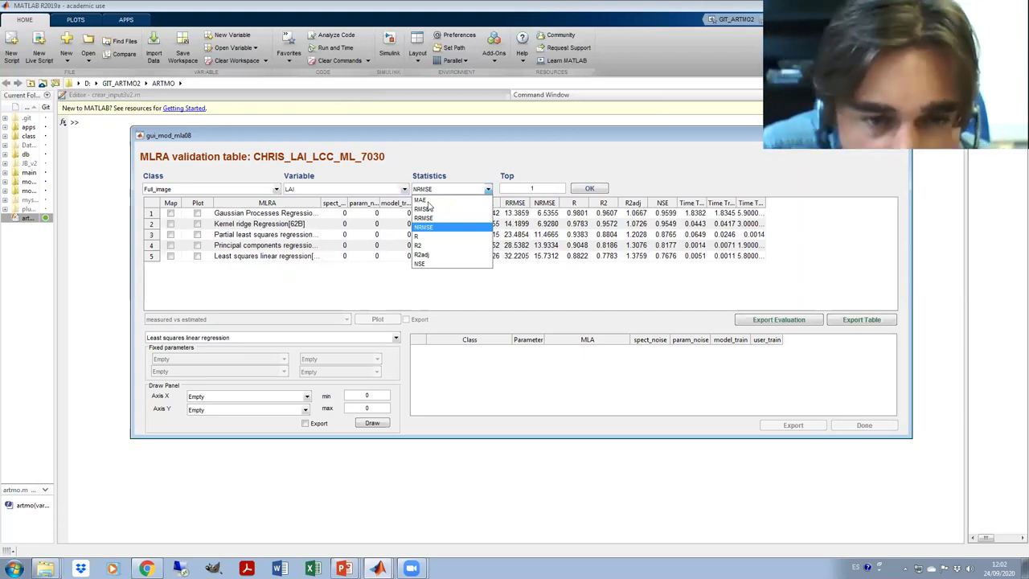
left_click(426, 244)
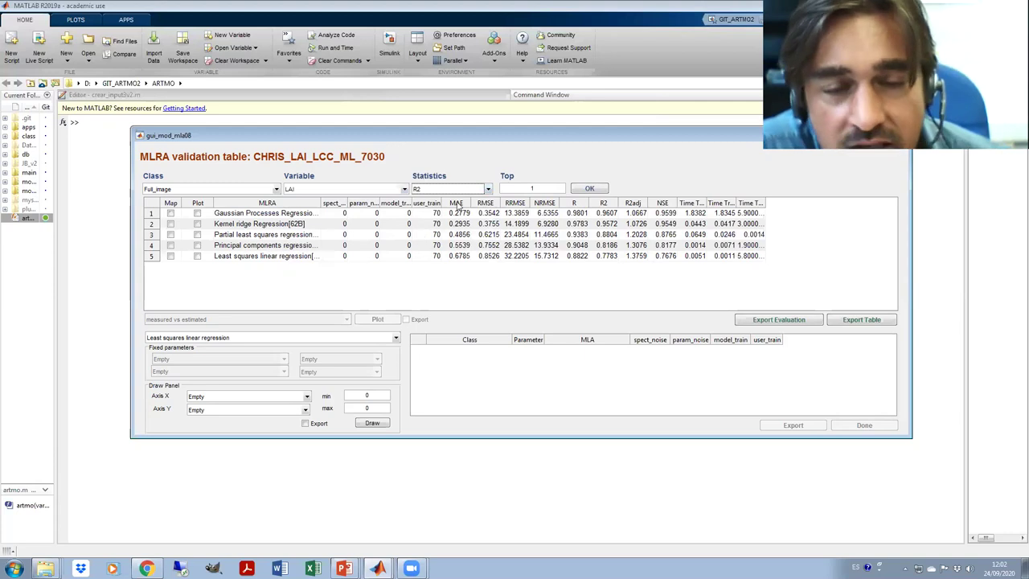
left_click(594, 190)
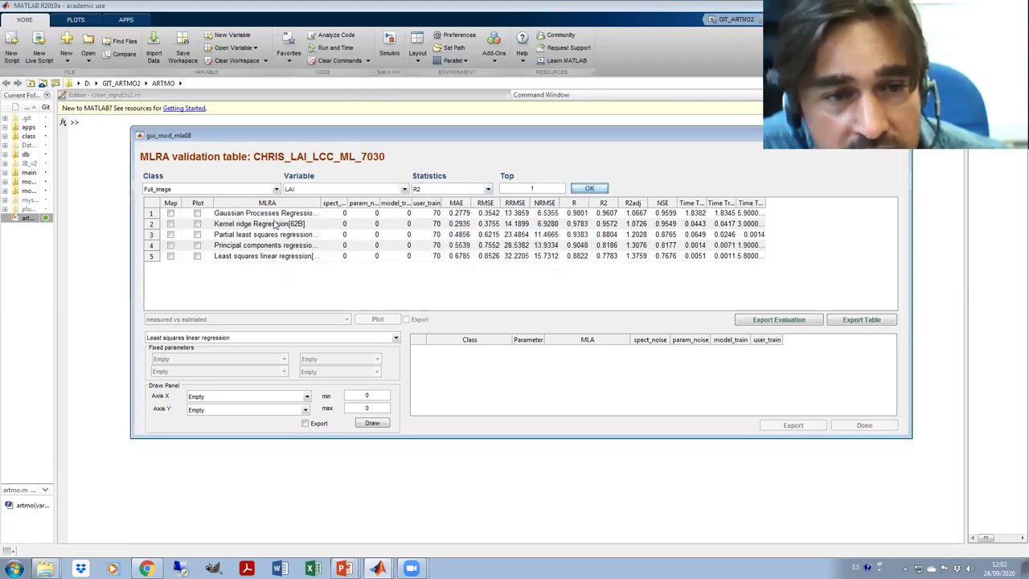
Widen the MLRA column to fit the full algorithm names and compare the R2 values of the best and worst LAI algorithms.
left_click_drag(330, 203, 371, 204)
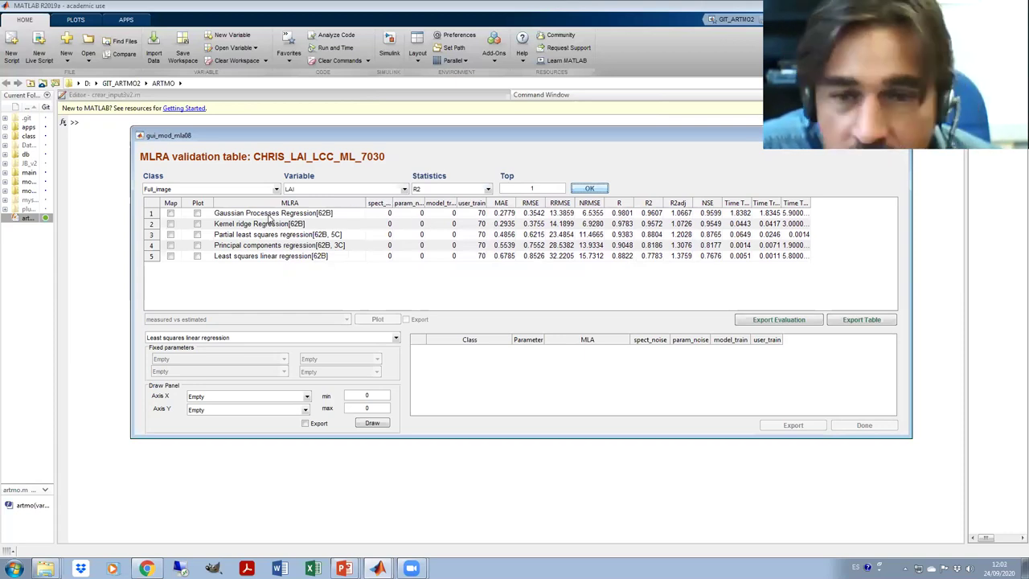
left_click_drag(652, 214, 653, 258)
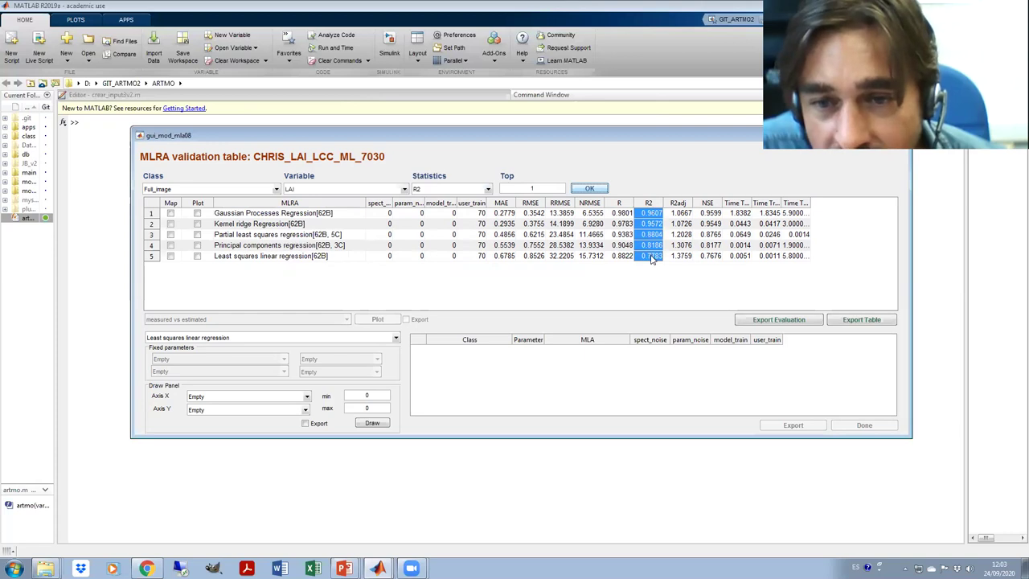
left_click(649, 214)
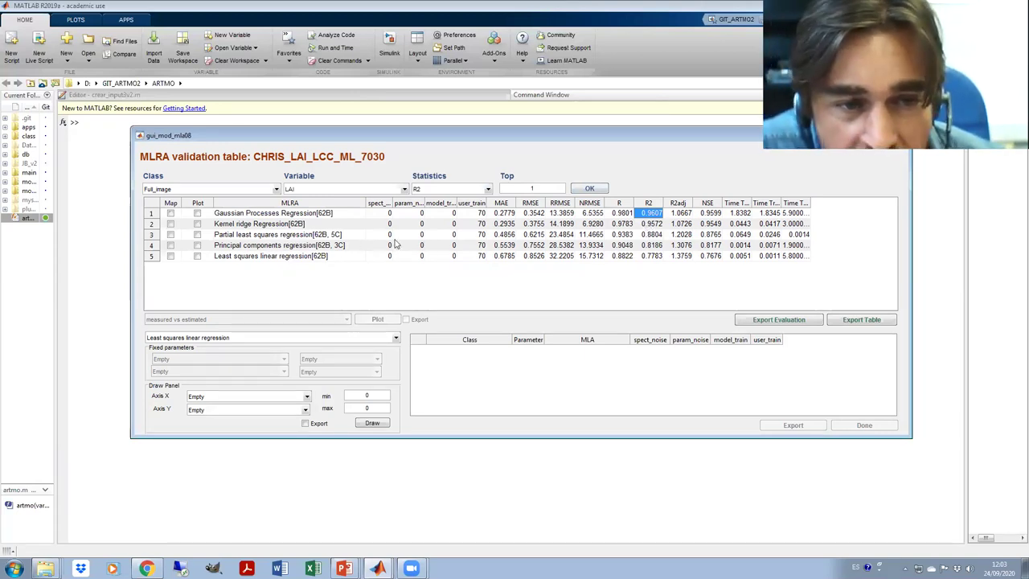
left_click(649, 257)
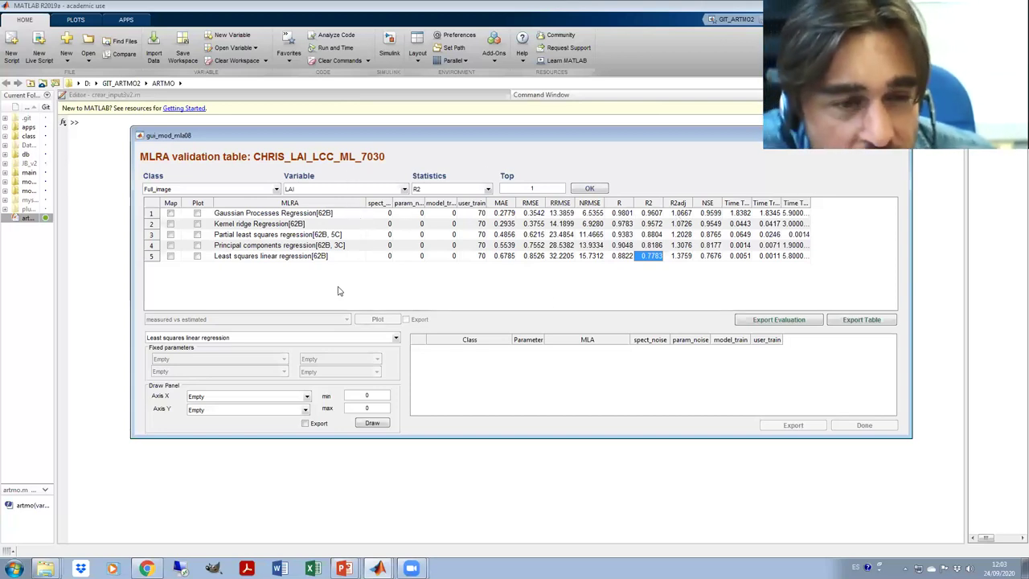
Plot measured vs estimated LAI for Gaussian Processes Regression and move the figure over the validation table.
left_click(196, 213)
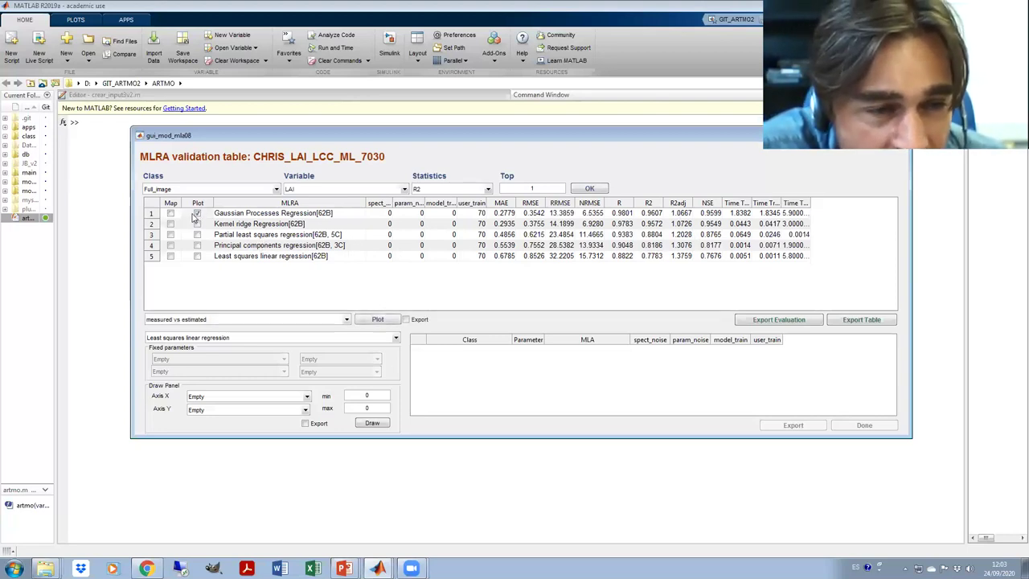
left_click(297, 320)
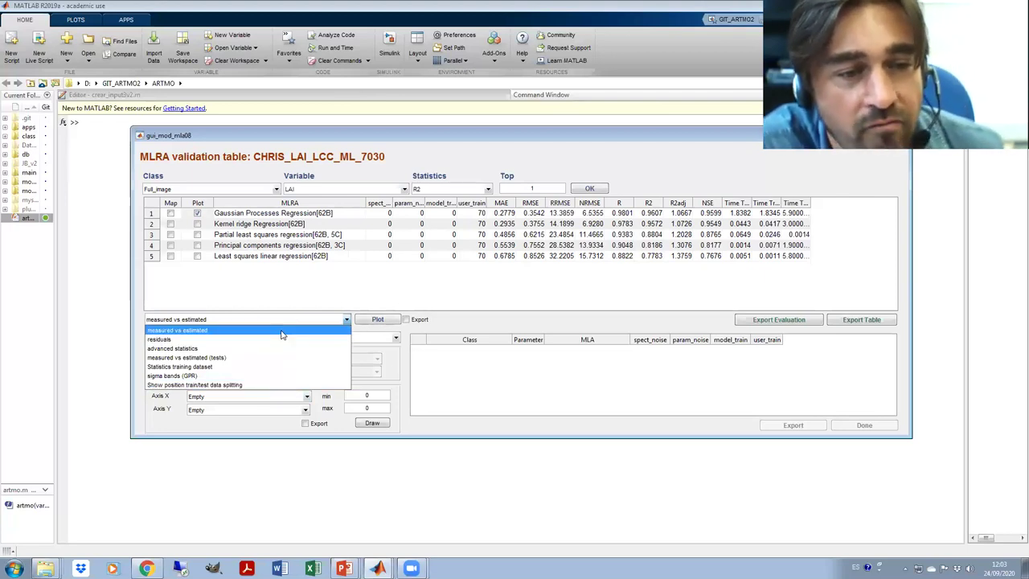
left_click(281, 333)
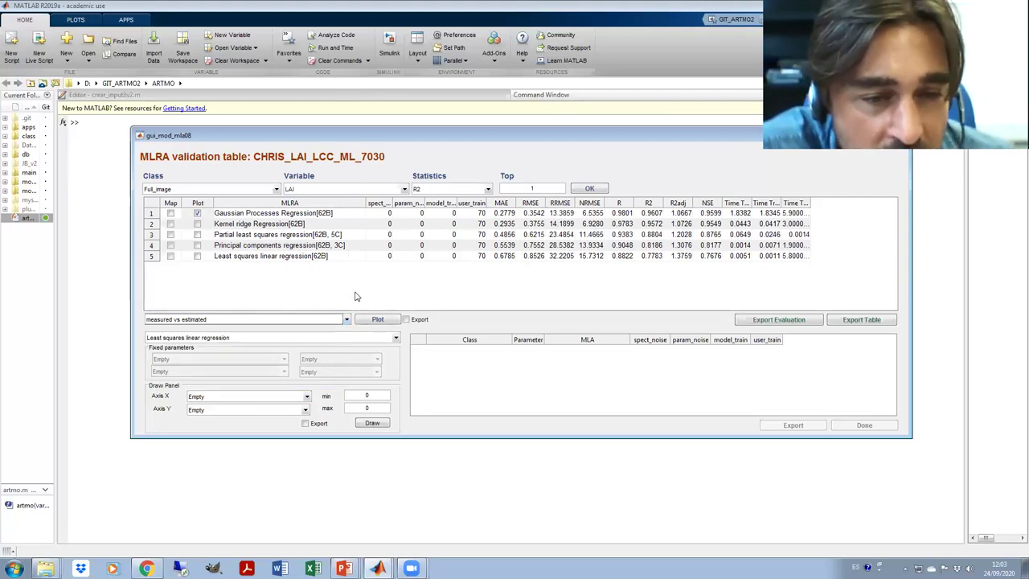
left_click(376, 320)
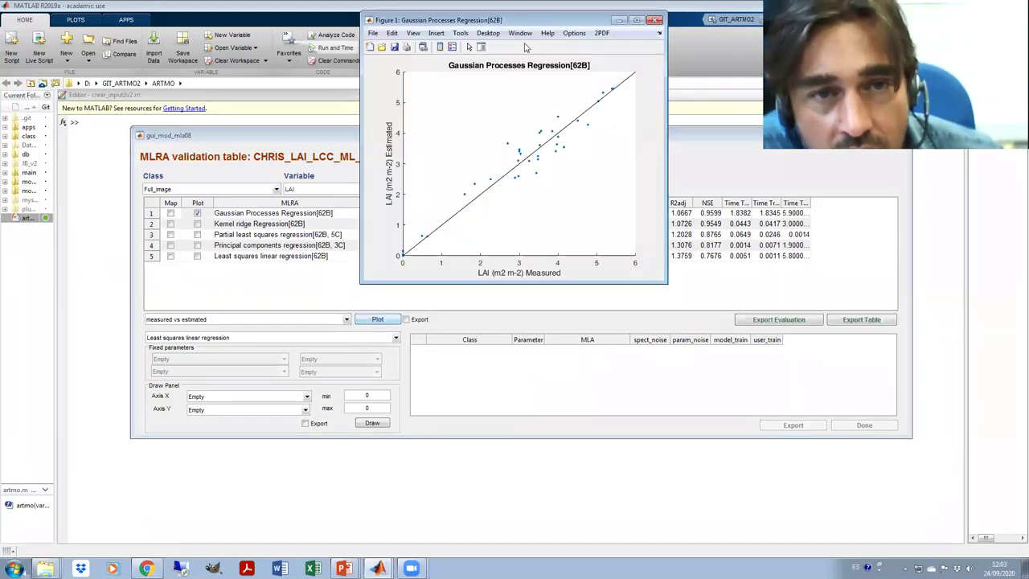
left_click_drag(403, 24, 448, 156)
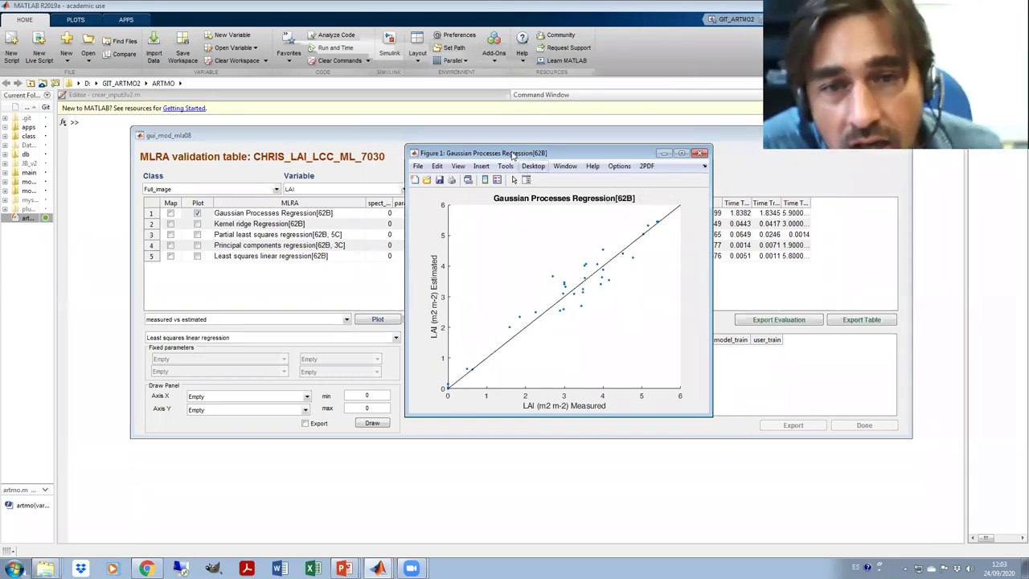
Plot the residuals of Gaussian Processes Regression for LAI.
left_click(303, 320)
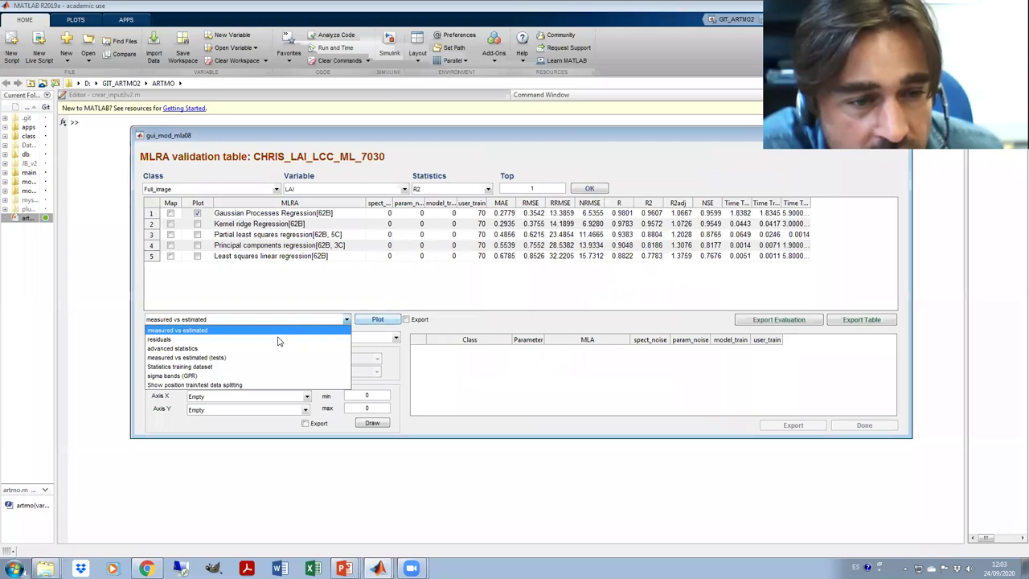
left_click(265, 341)
left_click(375, 320)
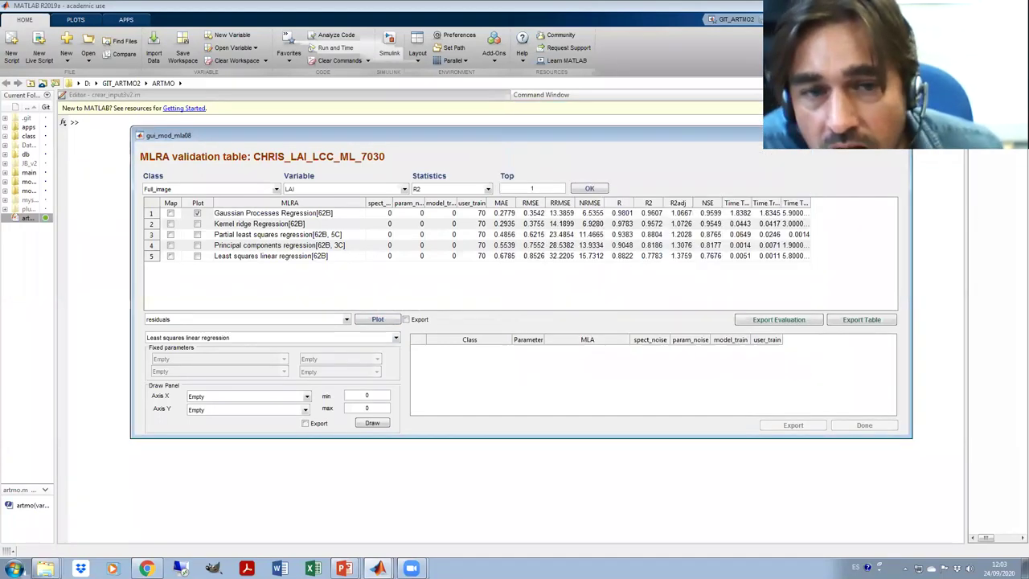
left_click(376, 319)
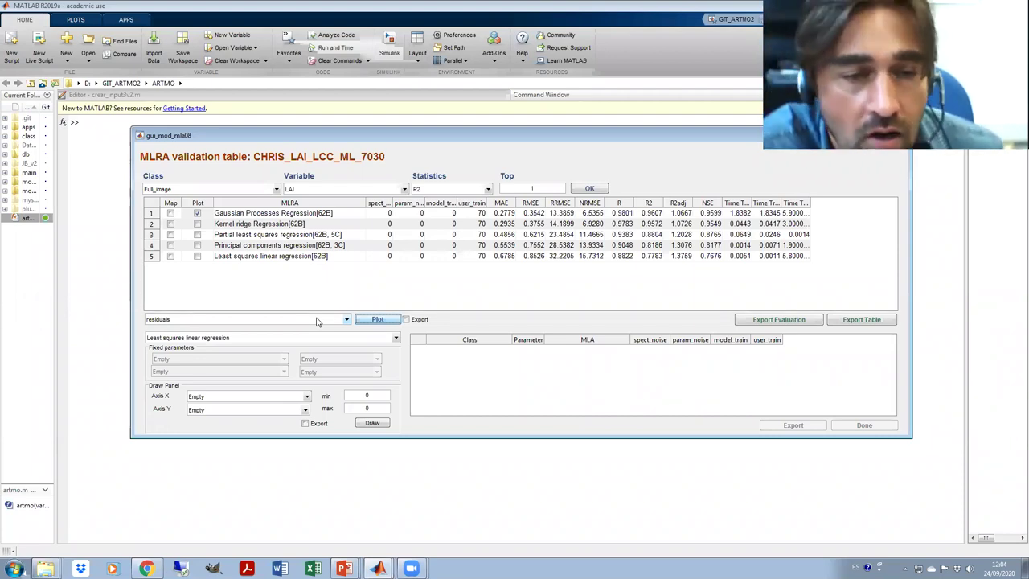
Plot the sigma bands (GPR) of Gaussian Processes Regression for LAI, enlarge the figure to examine the band relevance, and close it.
left_click(316, 322)
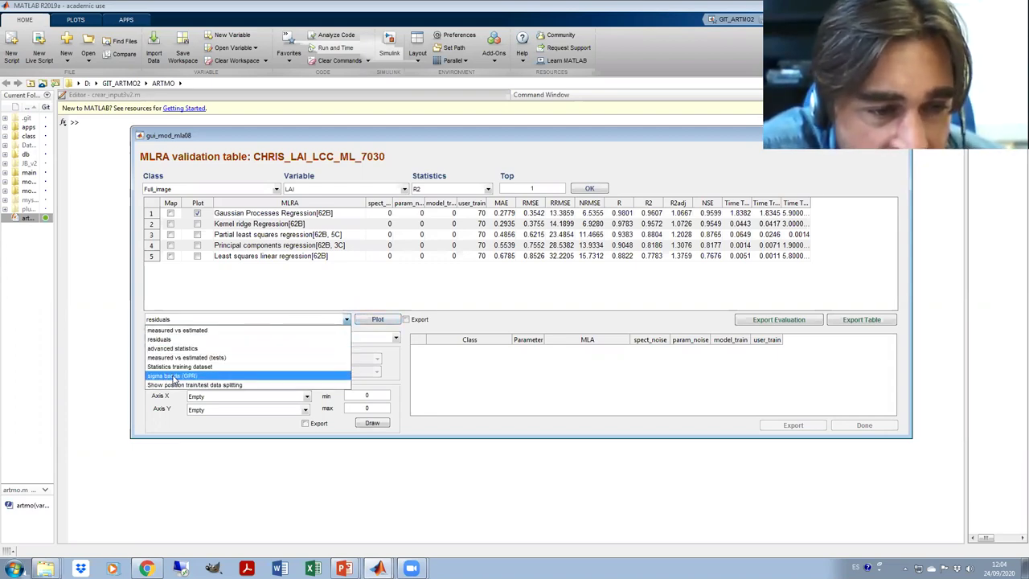
left_click(176, 376)
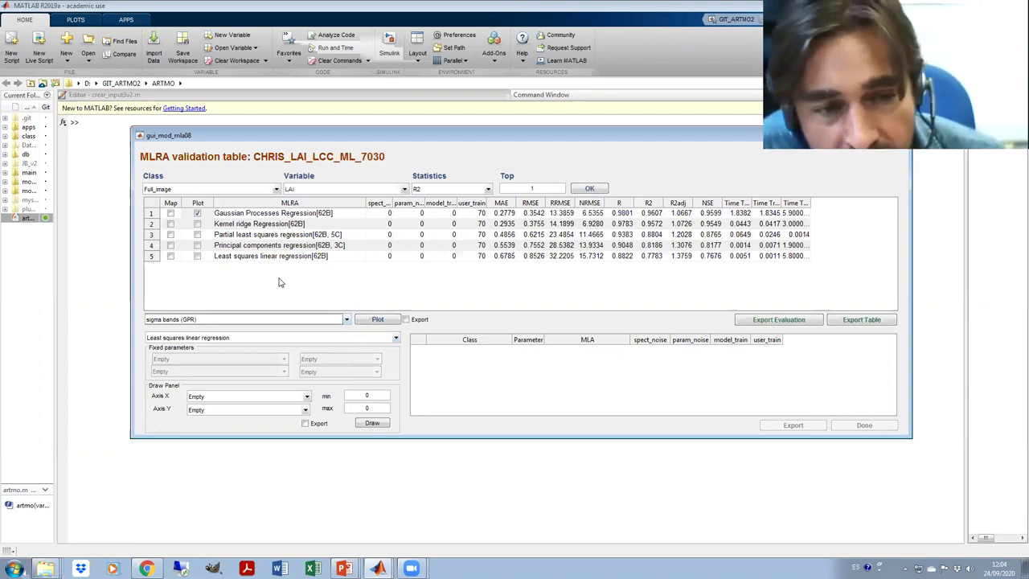
left_click(373, 320)
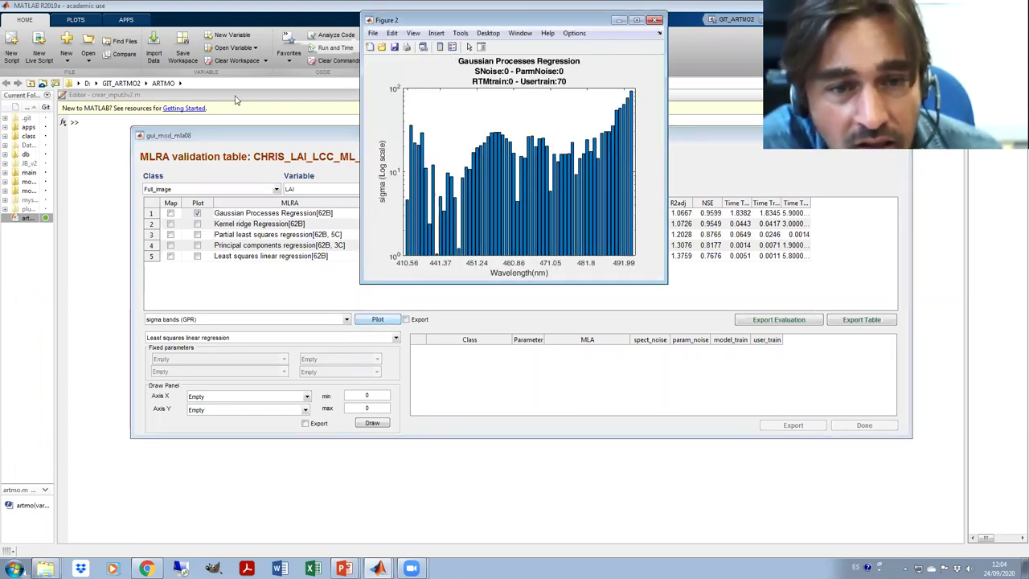
left_click_drag(496, 361, 931, 526)
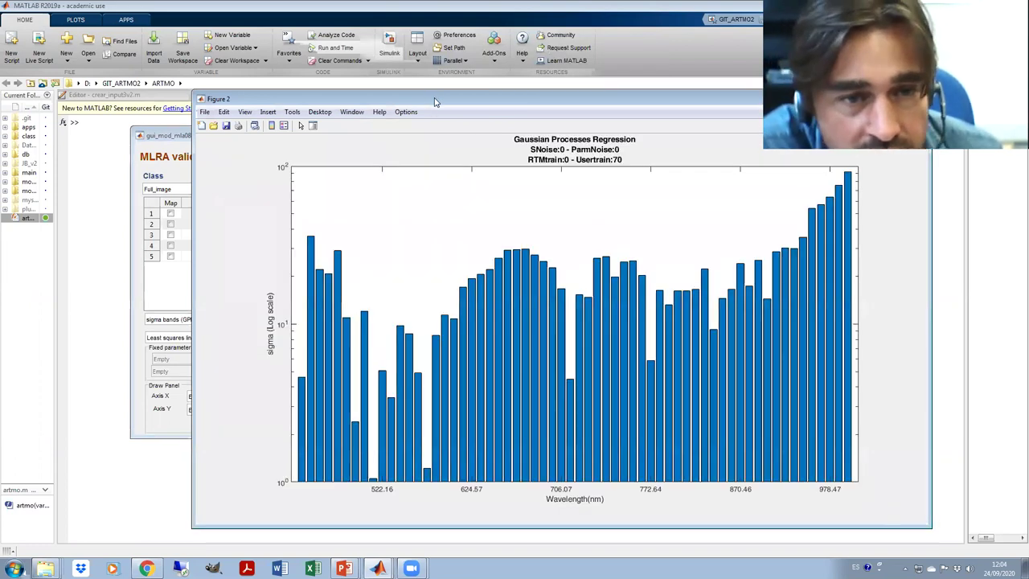
left_click_drag(434, 100, 377, 88)
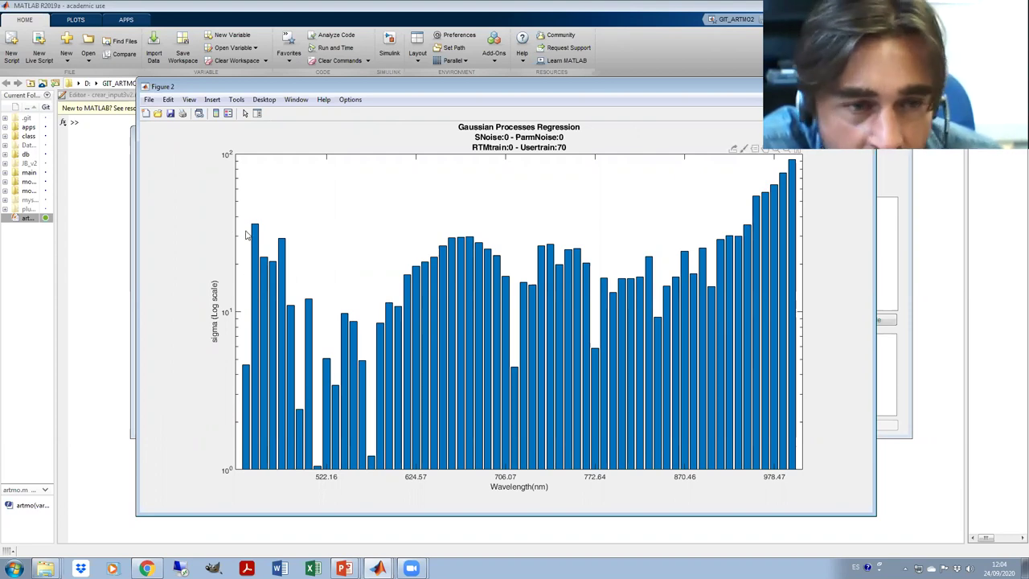
mouse_move(269, 247)
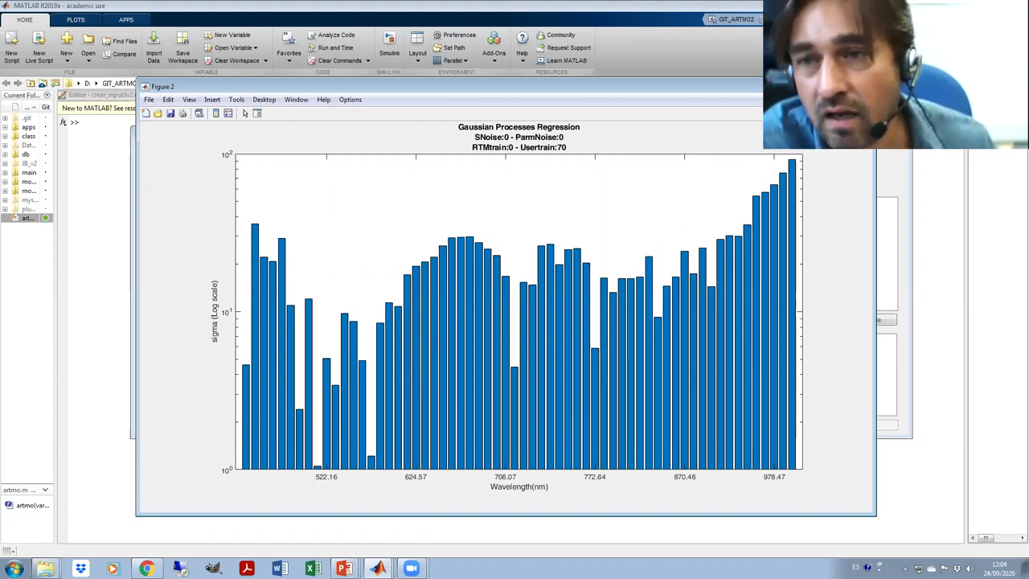
left_click(866, 86)
Switch the variable to LCC, plot its Gaussian Processes Regression sigma bands, enlarge the figure to examine the wavelengths, and close it.
left_click(326, 190)
left_click(326, 199)
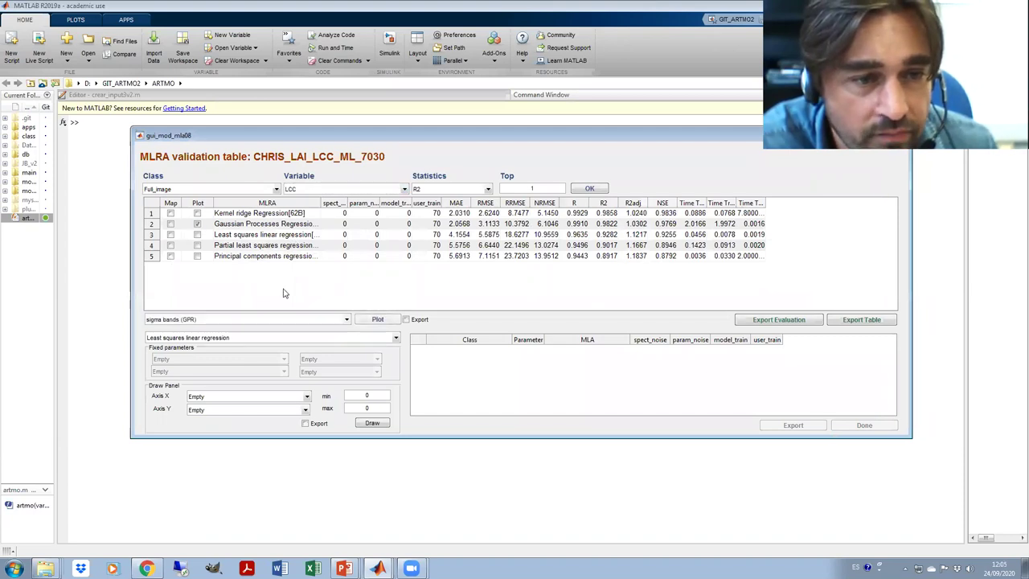
left_click(377, 319)
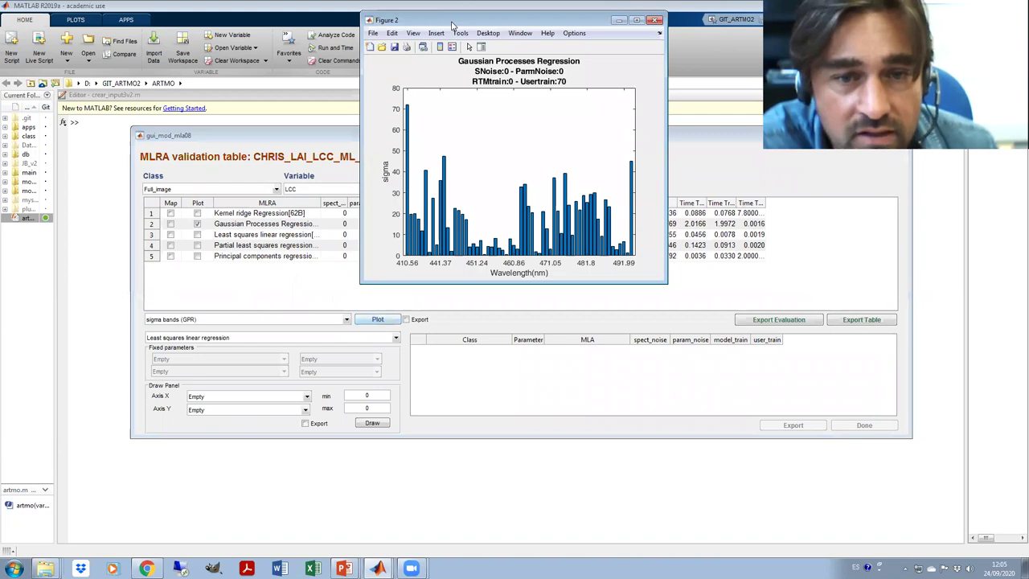
left_click_drag(452, 26, 259, 141)
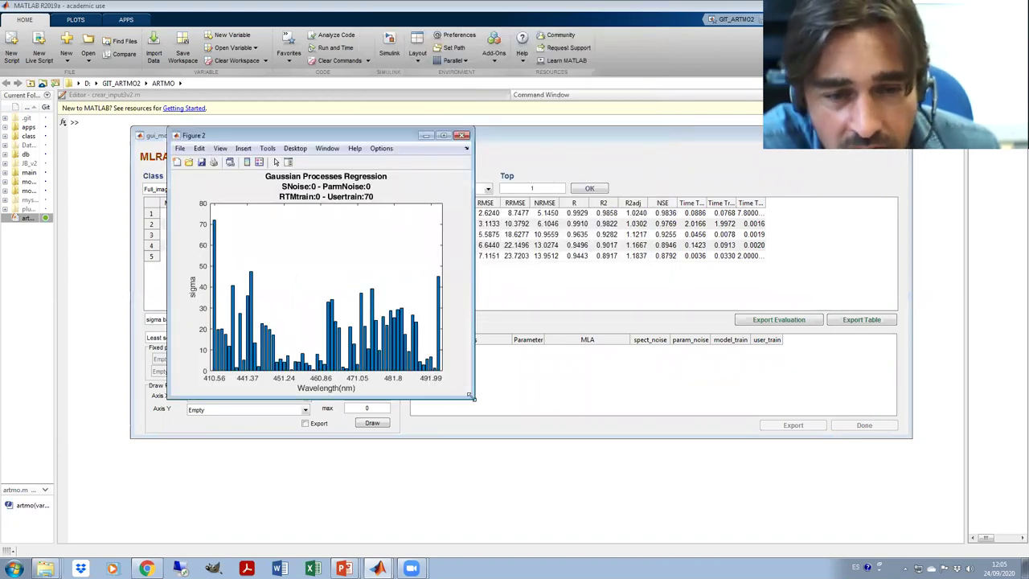
left_click_drag(472, 396, 821, 508)
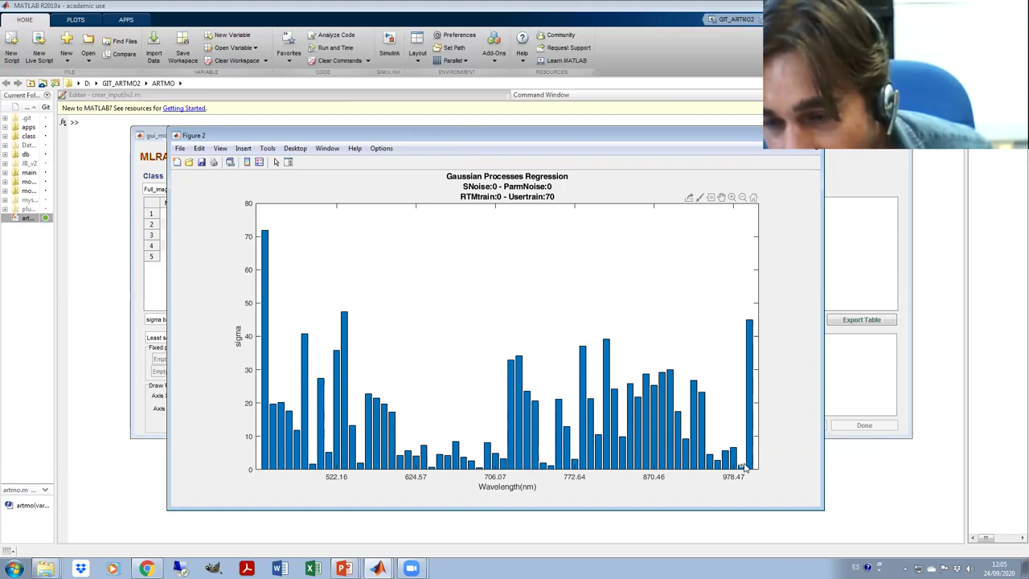
mouse_move(745, 467)
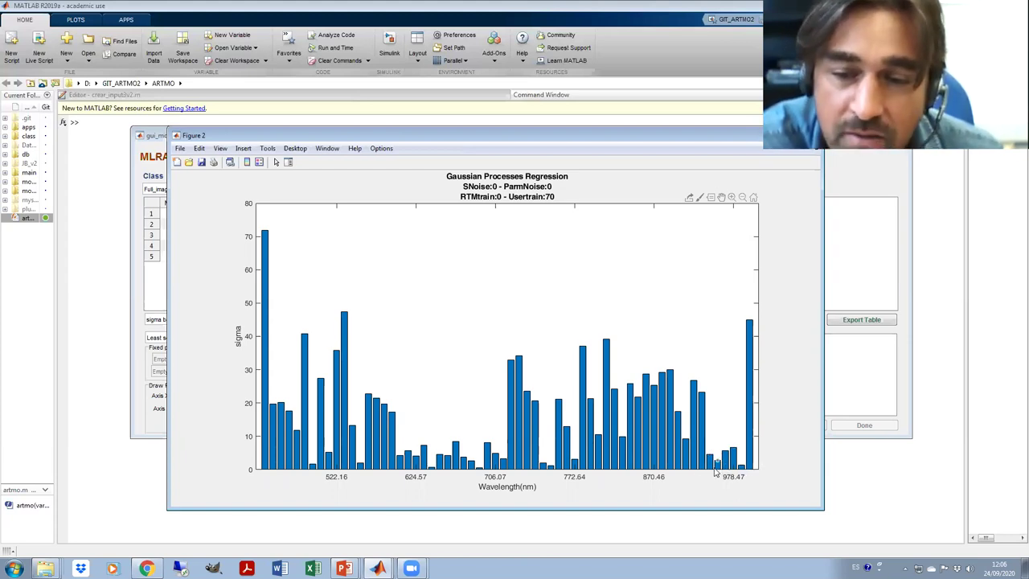
mouse_move(714, 473)
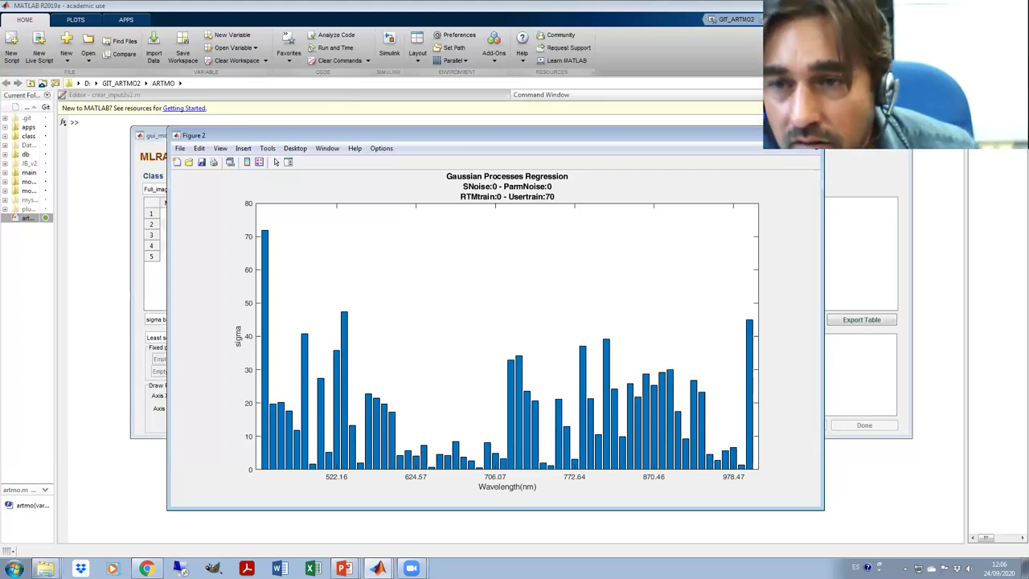
left_click(813, 135)
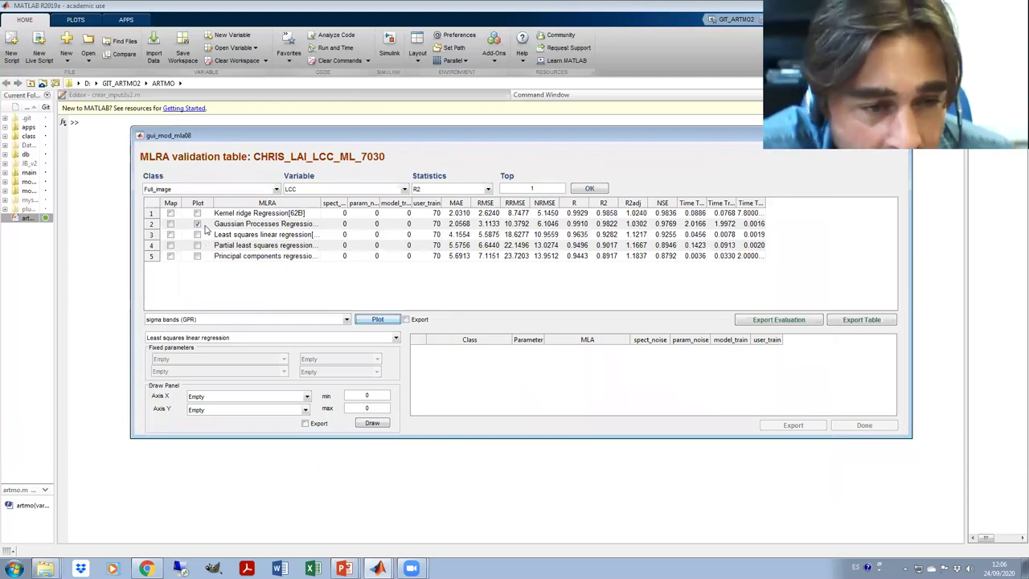
Deselect Gaussian Processes Regression for plotting and select it for mapping LCC.
left_click(262, 319)
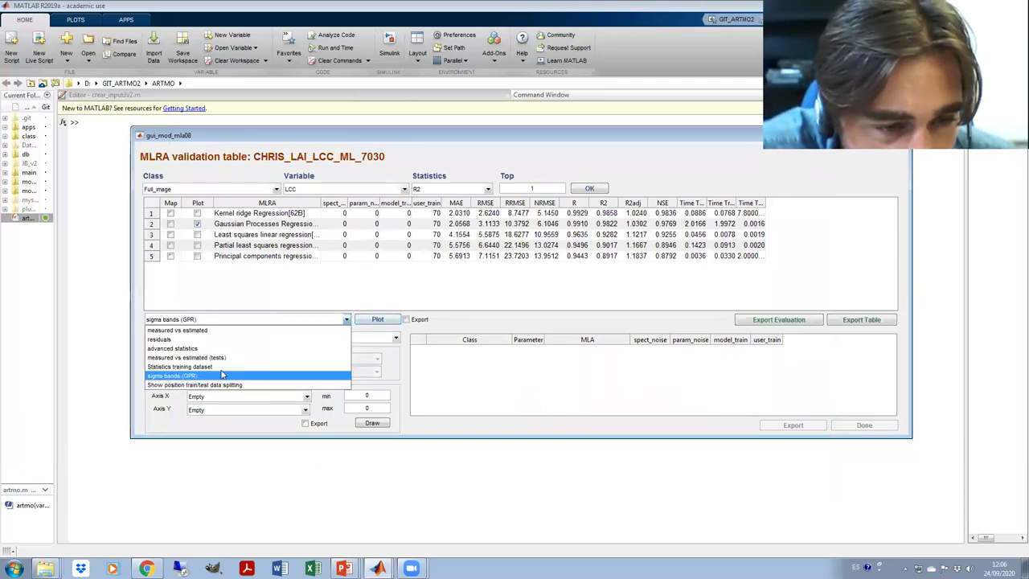
left_click(224, 288)
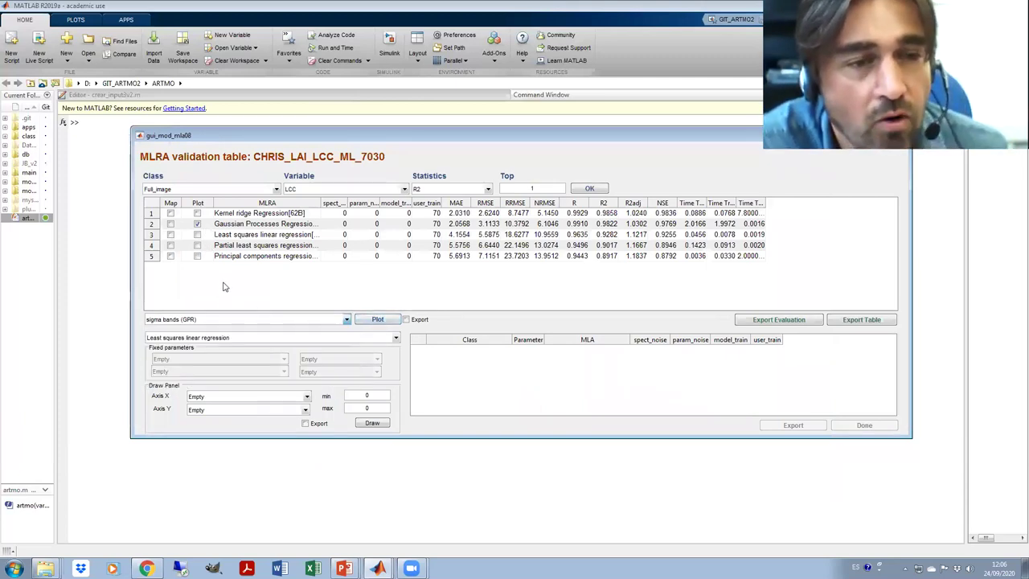
left_click(197, 224)
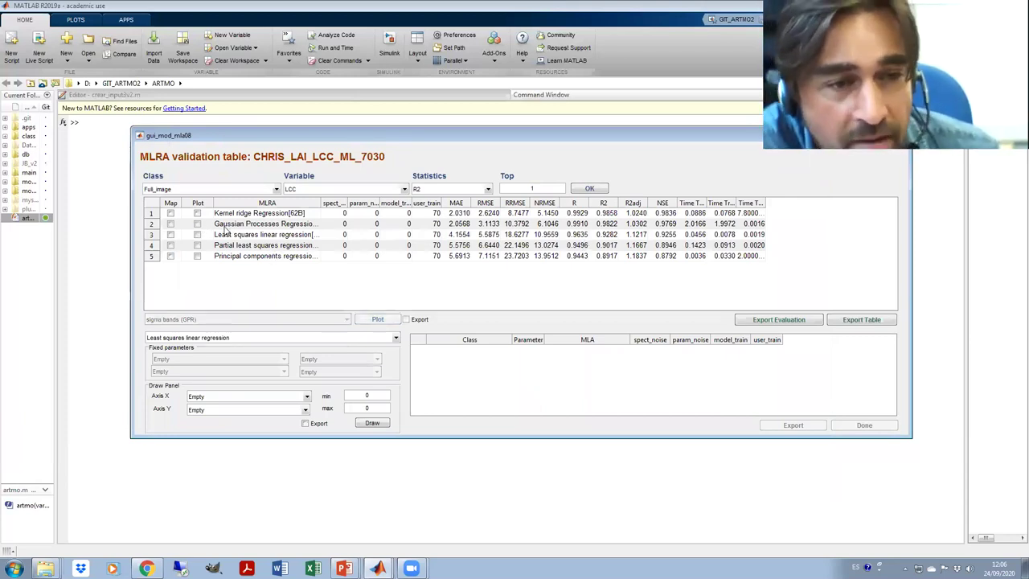
left_click(170, 224)
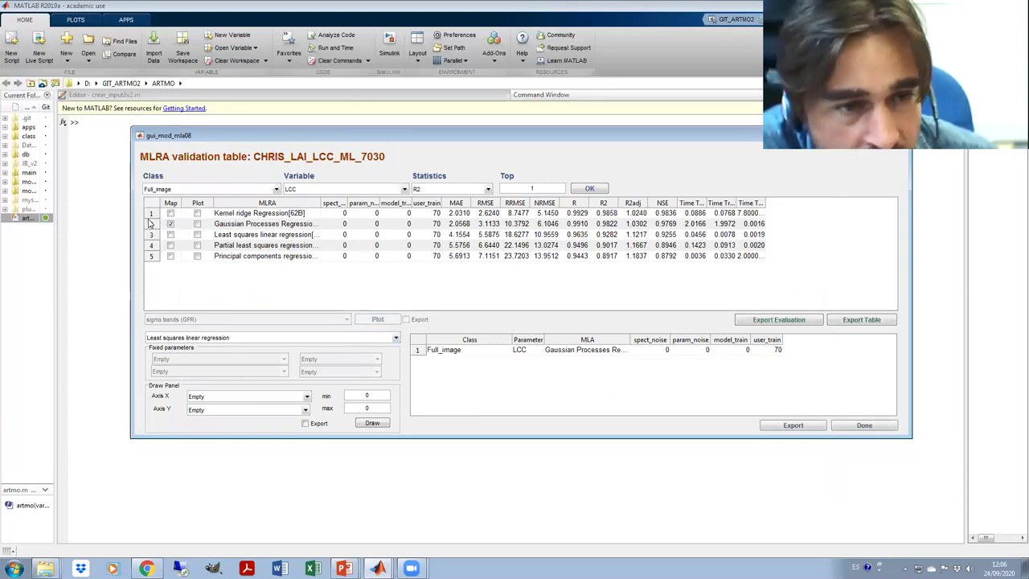
Switch the variable to LAI, select Gaussian Processes Regression for mapping, and finish the validation selection.
left_click(342, 192)
left_click(338, 208)
left_click(170, 213)
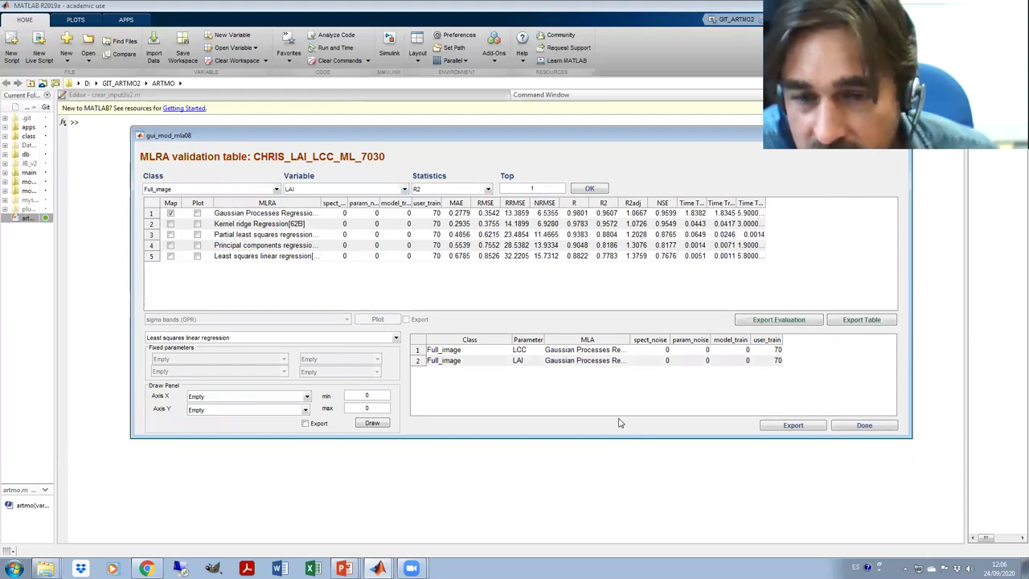
left_click(865, 425)
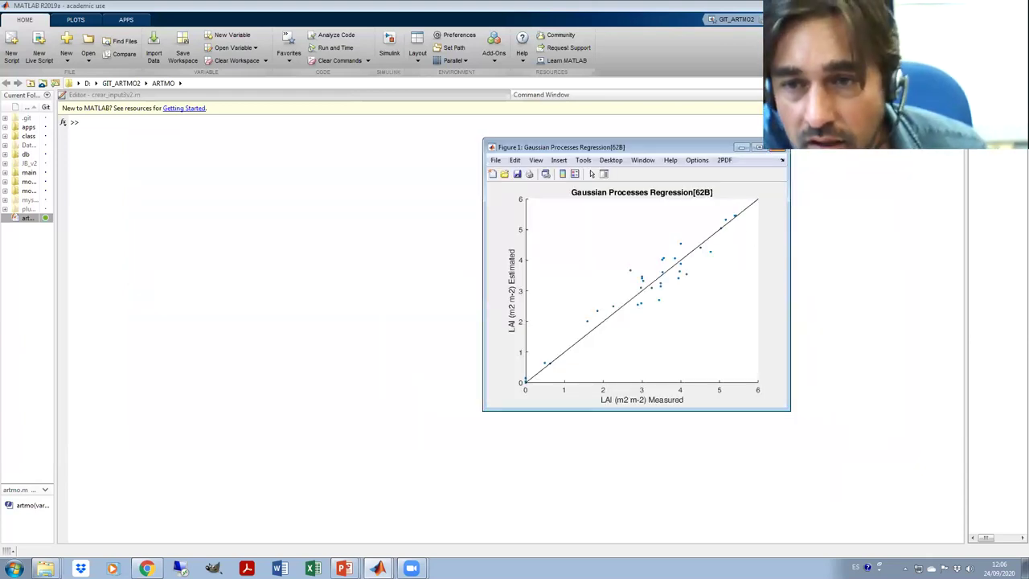
Return to the MLRA main window and open the retrieval configuration for an image.
mouse_move(377, 566)
left_click(357, 542)
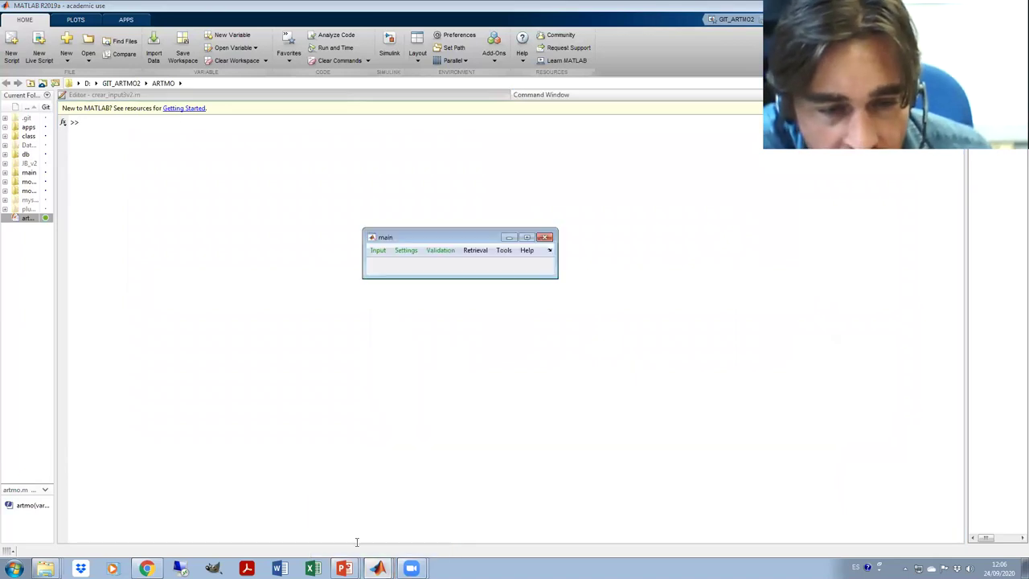
left_click(475, 251)
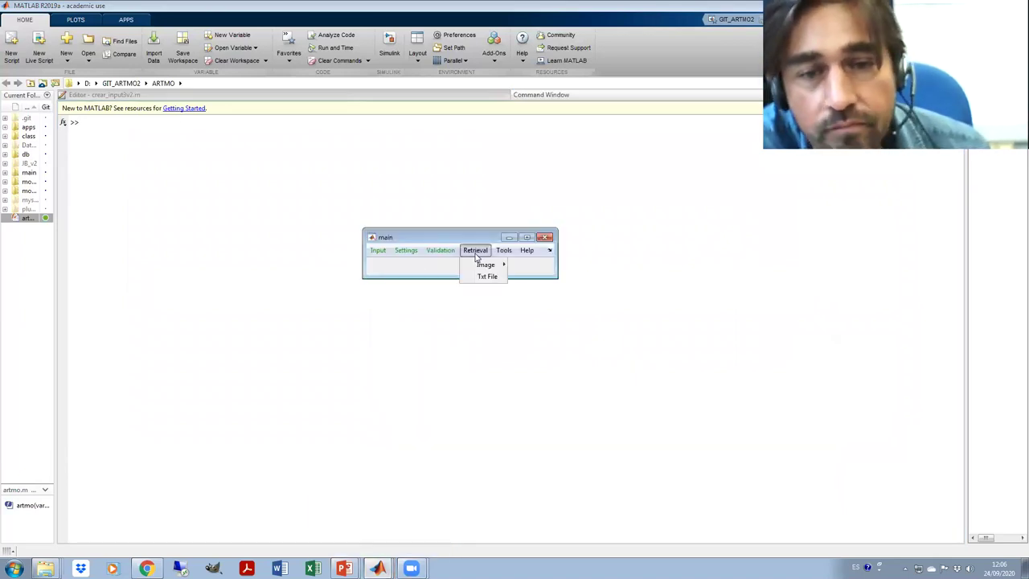
mouse_move(477, 268)
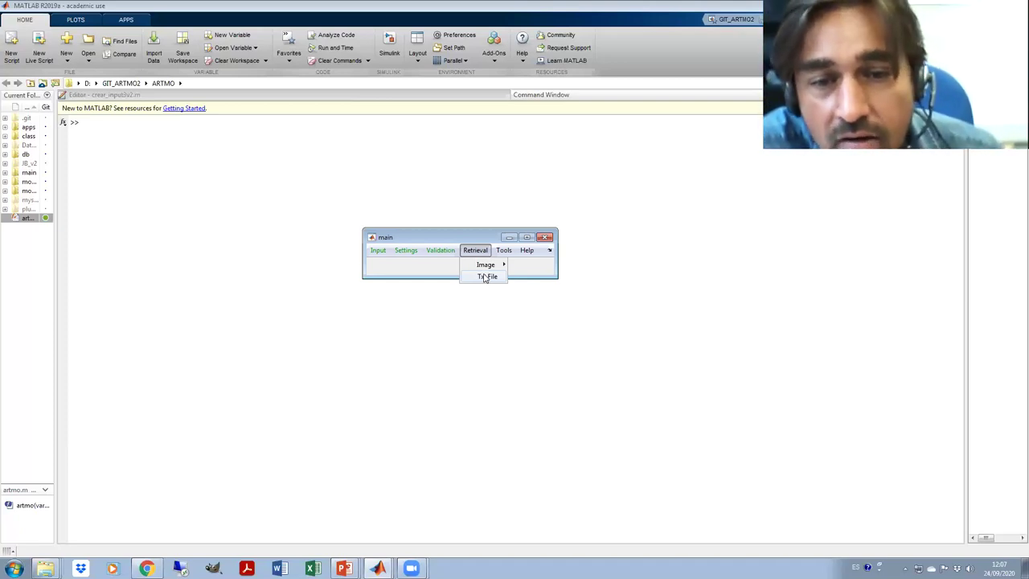
mouse_move(491, 265)
left_click(528, 266)
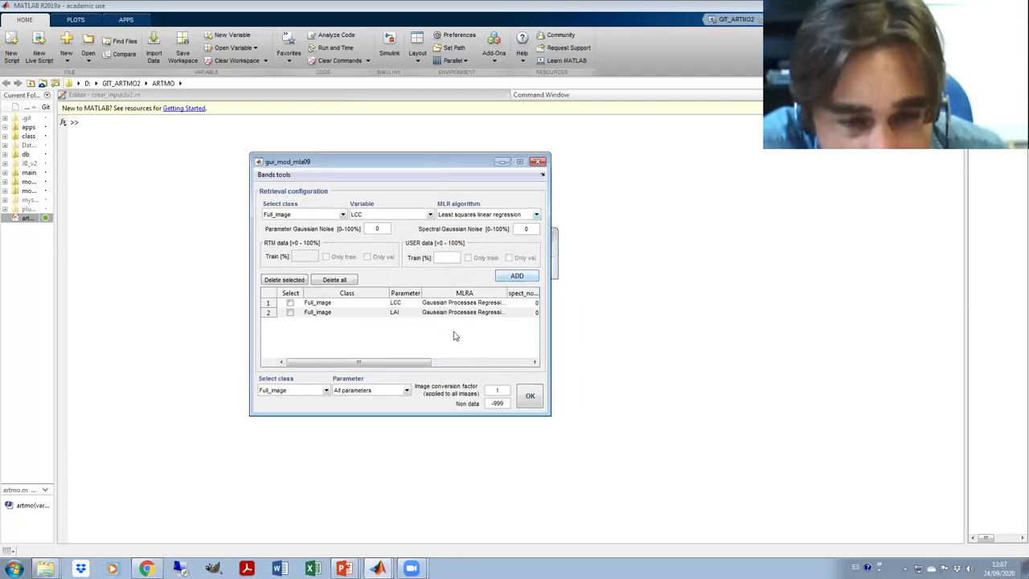
Examine the parameters and regression algorithms set for the LCC and LAI retrieval, along with the available MLR algorithm options.
left_click_drag(390, 365, 424, 363)
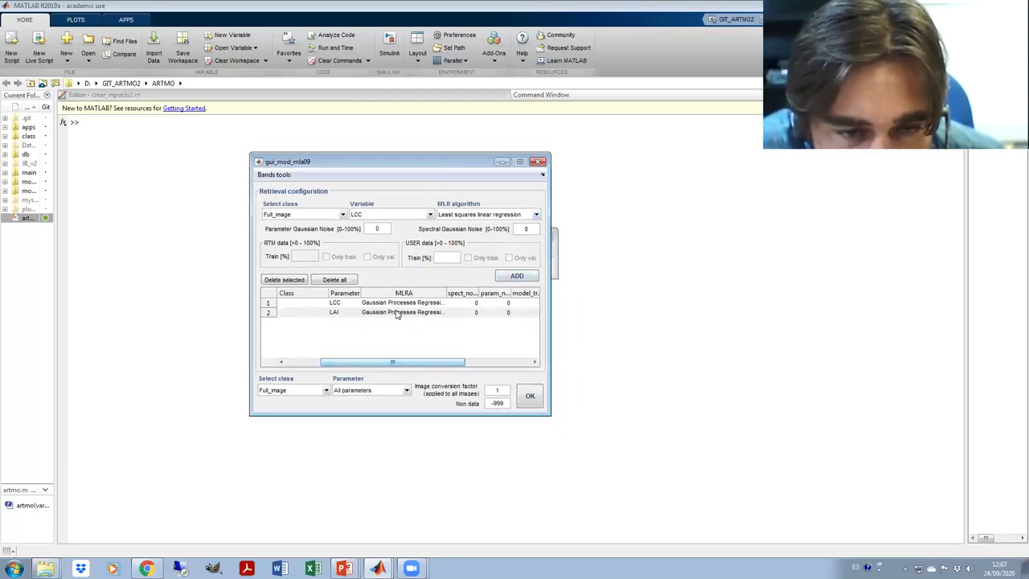
left_click_drag(399, 304, 399, 314)
left_click_drag(406, 366, 386, 365)
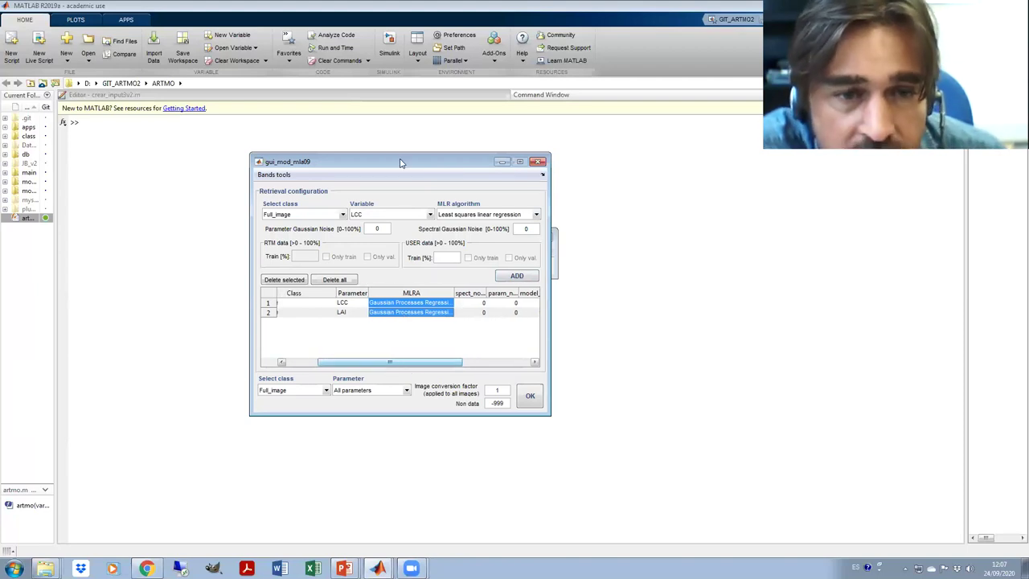
left_click_drag(389, 163, 383, 207)
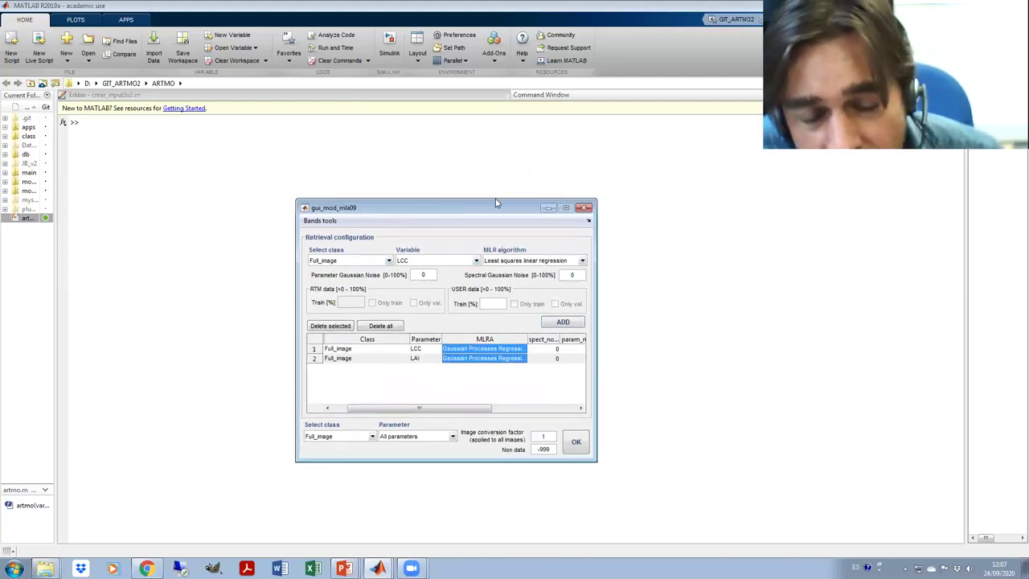
left_click(518, 260)
left_click(532, 240)
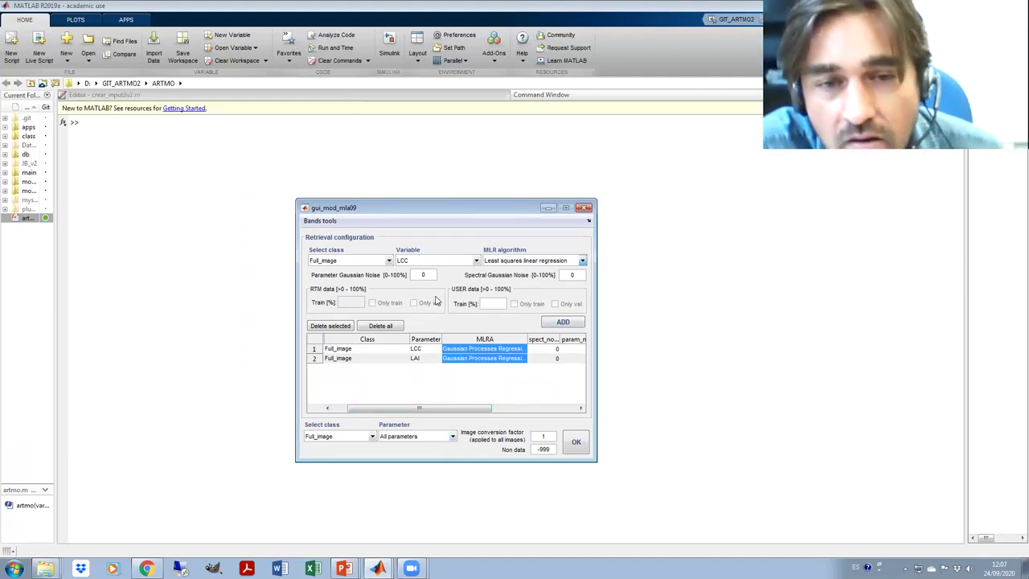
left_click_drag(439, 207, 438, 169)
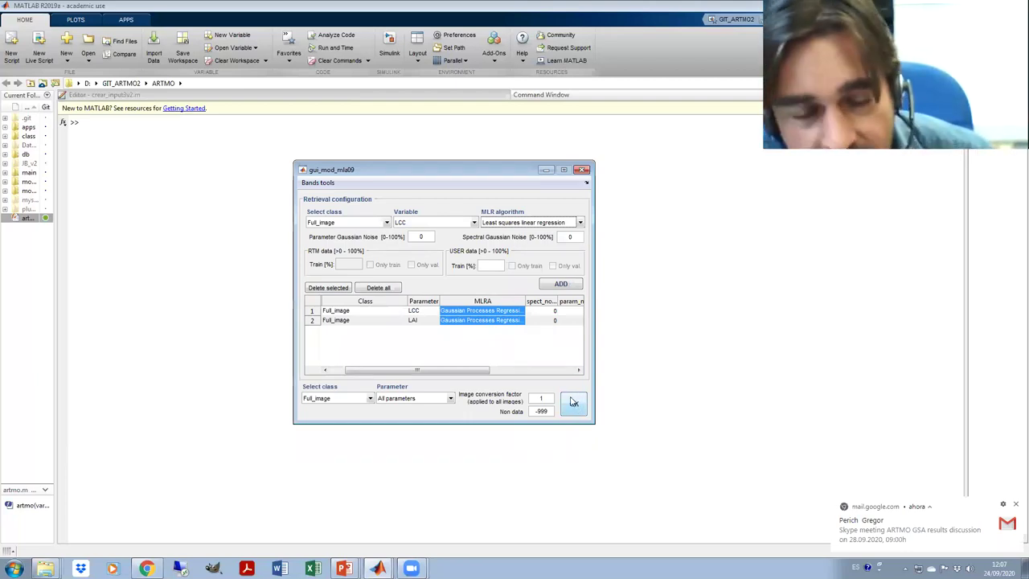
Accept the retrieval configuration for all parameters and load Refl_CHRIS_030712_nadir as the input image.
left_click(573, 402)
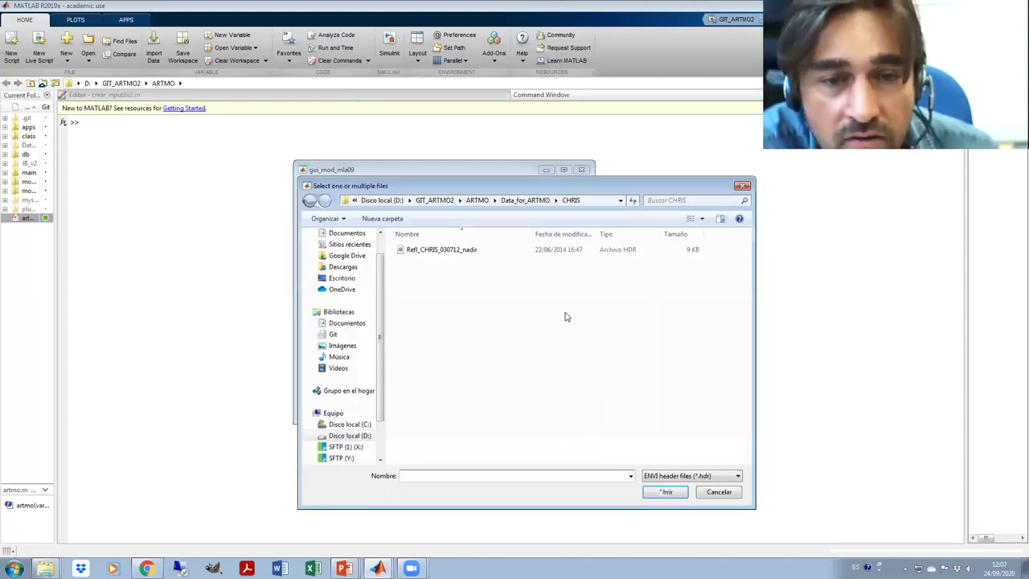
left_click(445, 251)
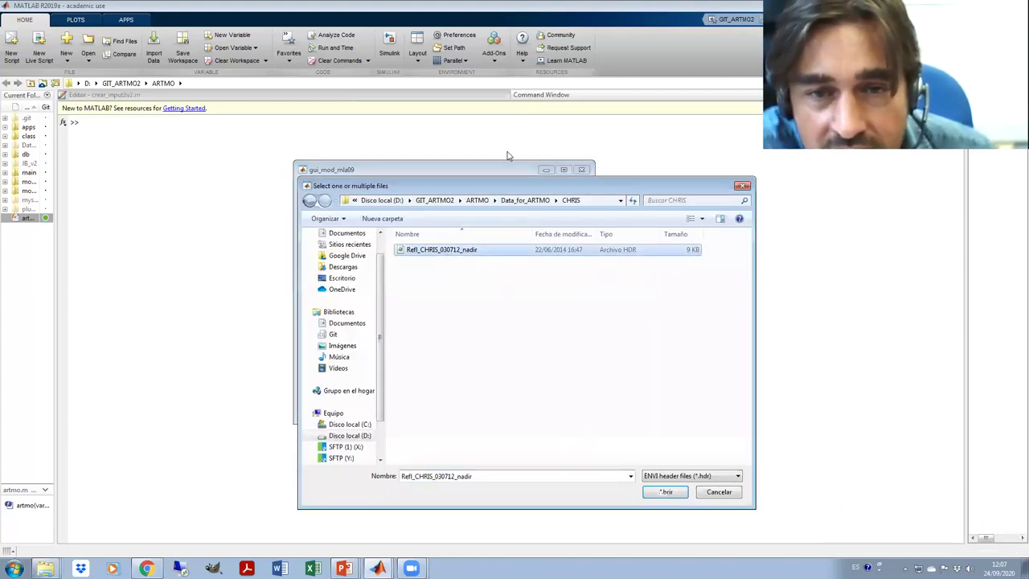
left_click_drag(494, 186, 452, 154)
left_click(623, 460)
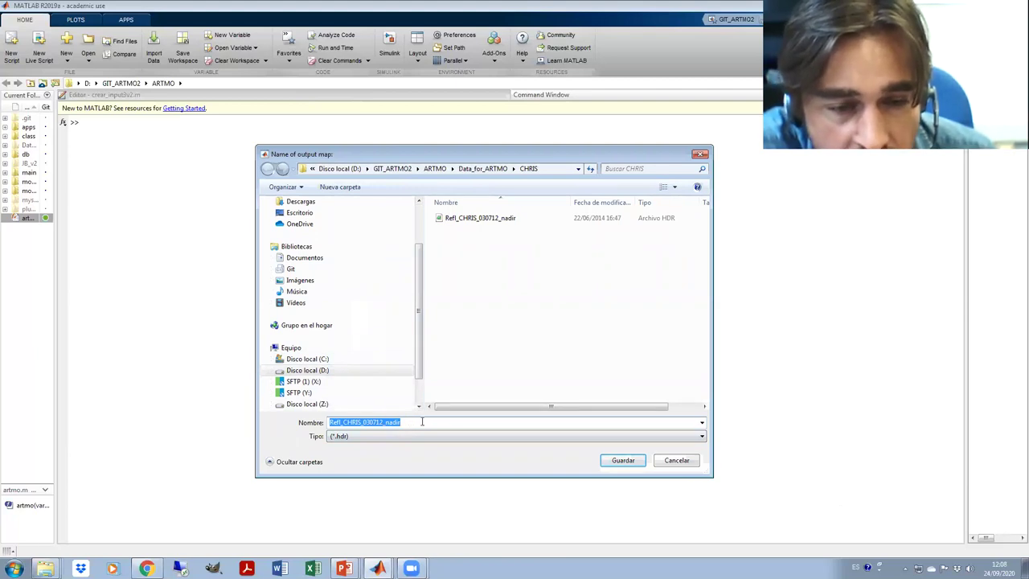
Name the output map Refl_CHRIS_030712_nadir_2vars and save it to run the retrieval.
left_click(422, 422)
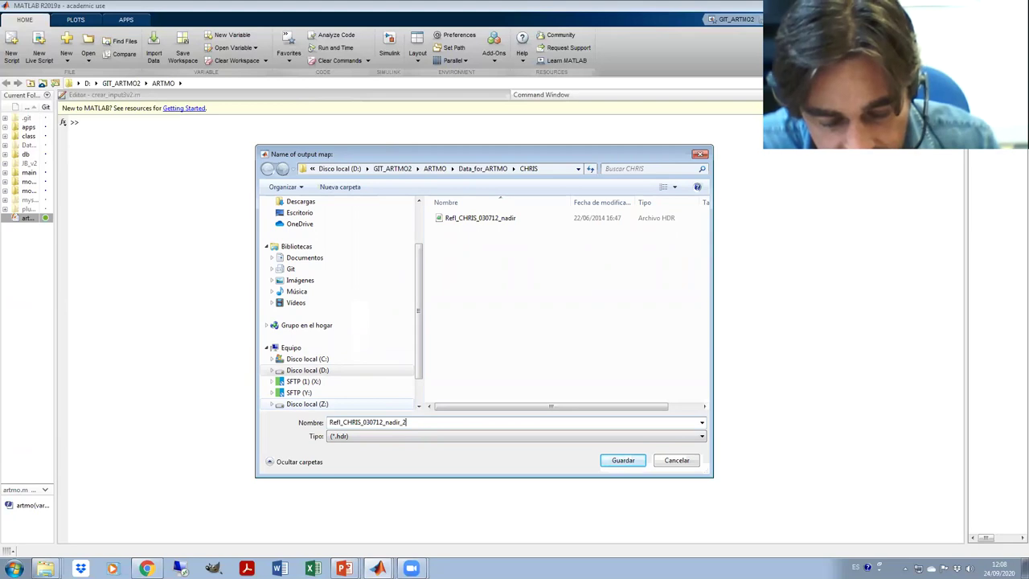
type("_2vars")
left_click(621, 460)
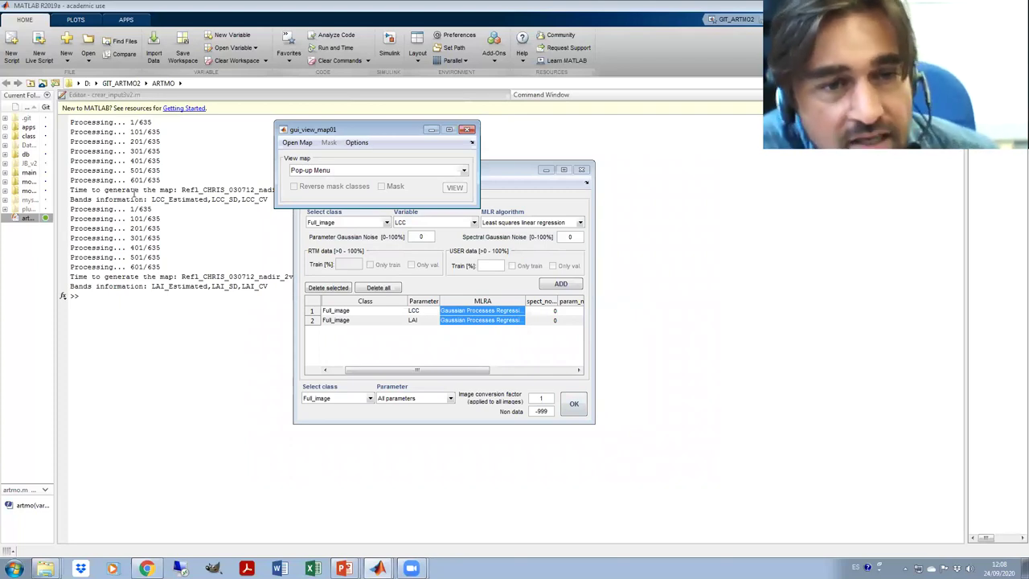
Load the Refl_CHRIS_030712_nadir_2vars_LAI_GPR map into the map viewer.
left_click_drag(347, 131, 535, 137)
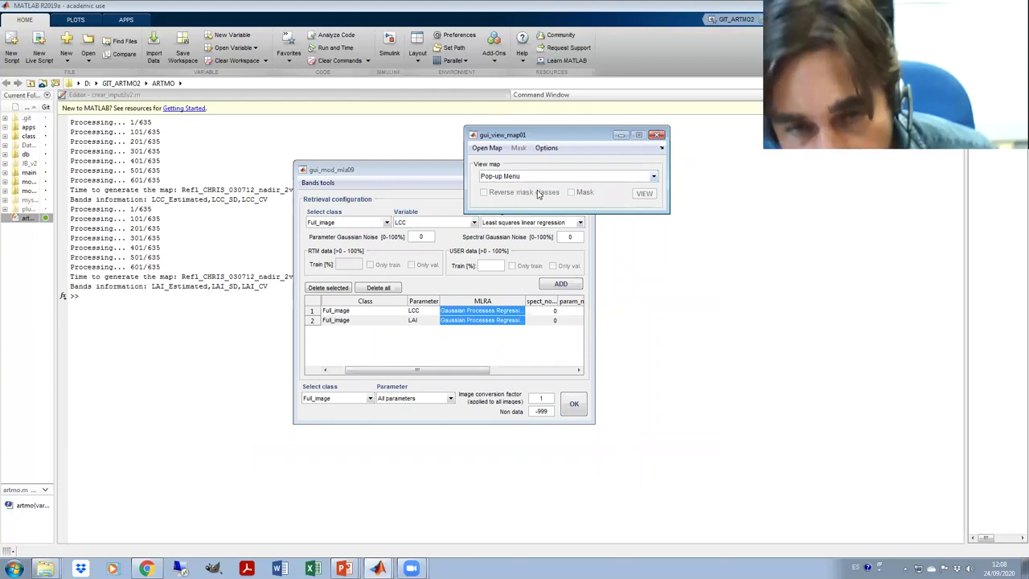
left_click(487, 149)
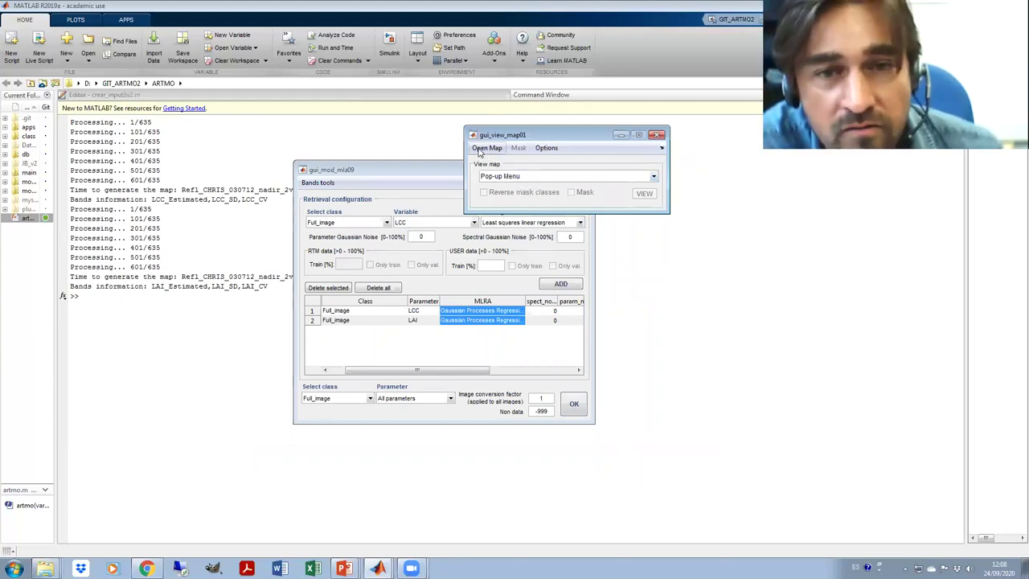
left_click_drag(704, 199, 805, 198)
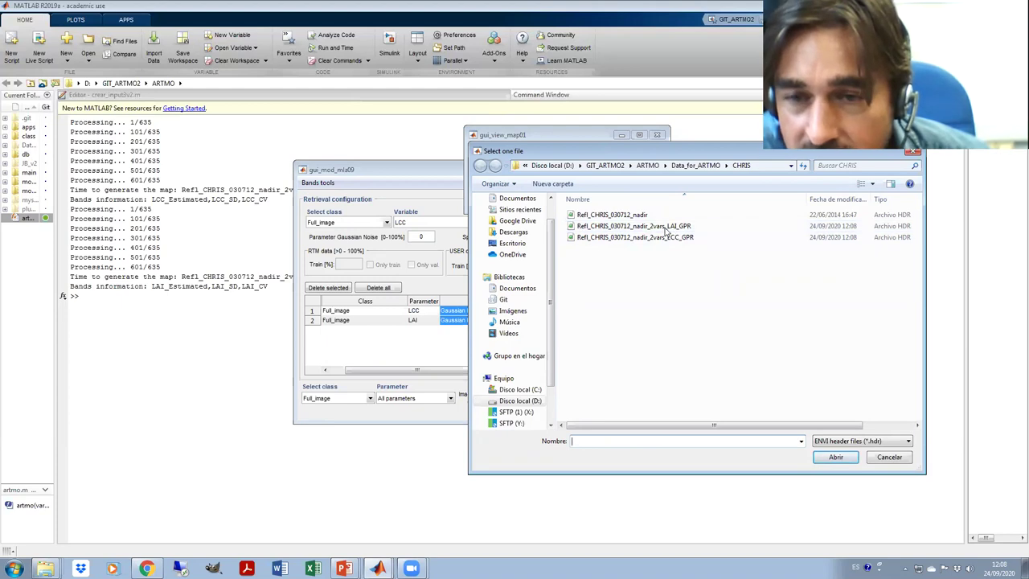
left_click(667, 227)
left_click(835, 457)
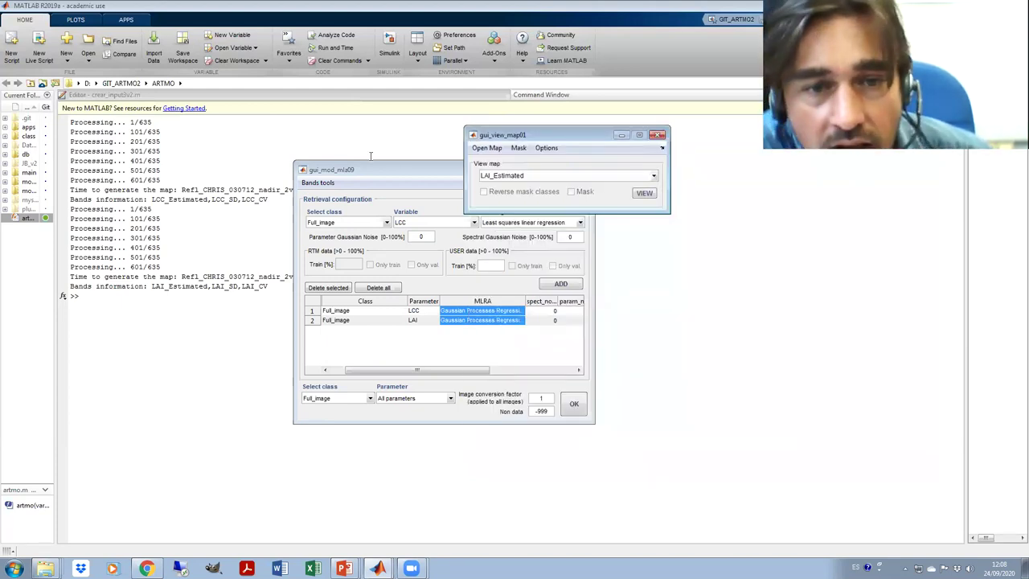
Rearrange the retrieval configuration, map viewer and main windows so they no longer overlap.
left_click(385, 172)
left_click_drag(386, 174, 720, 179)
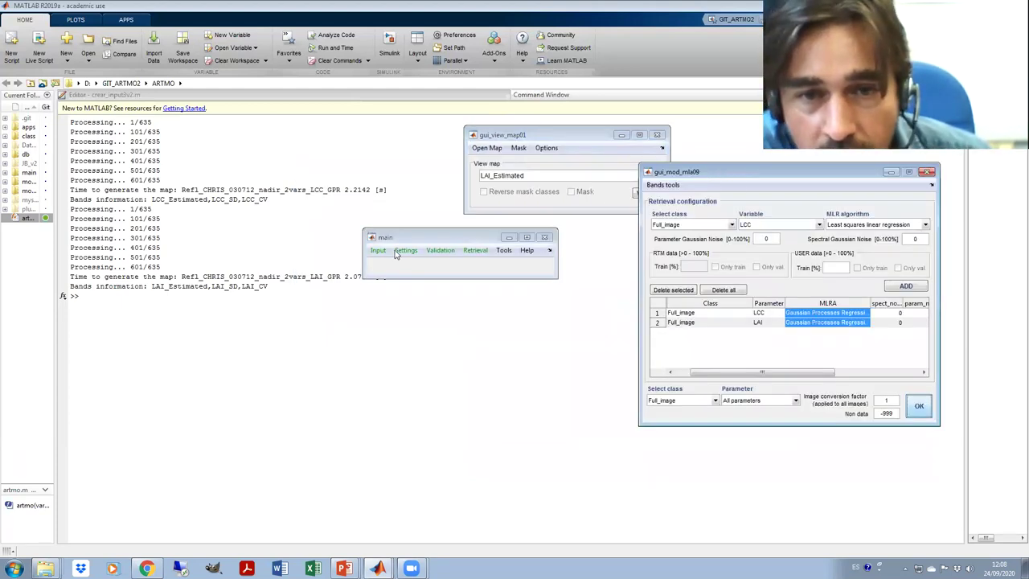
left_click(524, 135)
left_click_drag(523, 134, 324, 320)
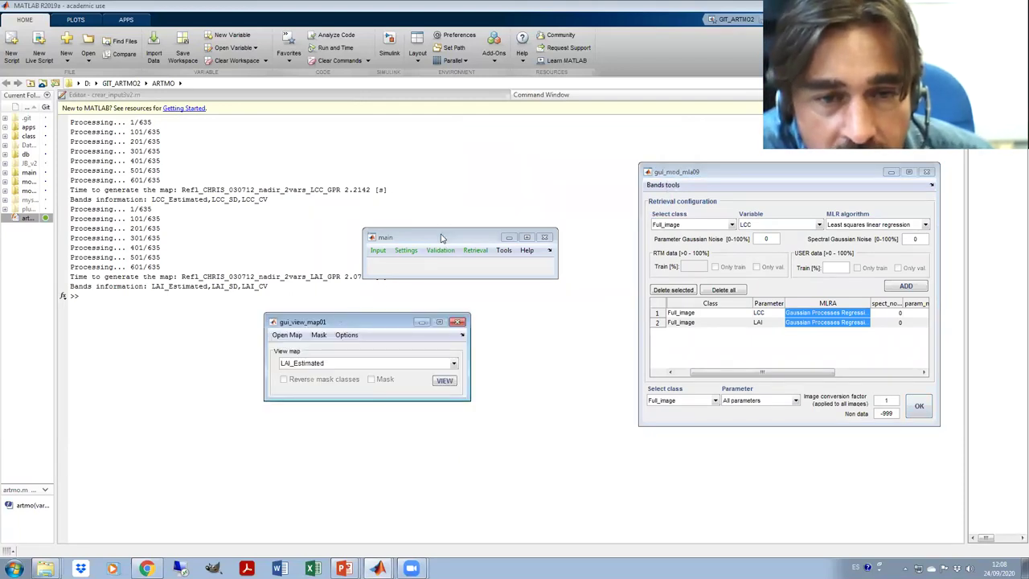
left_click_drag(441, 238, 484, 132)
left_click(336, 320)
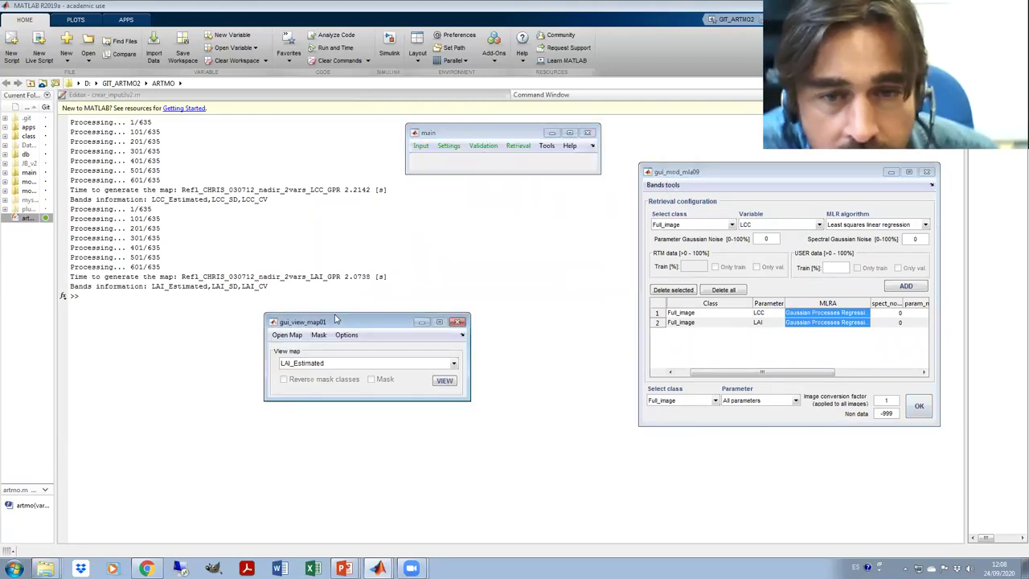
left_click_drag(336, 319, 453, 200)
left_click(408, 215)
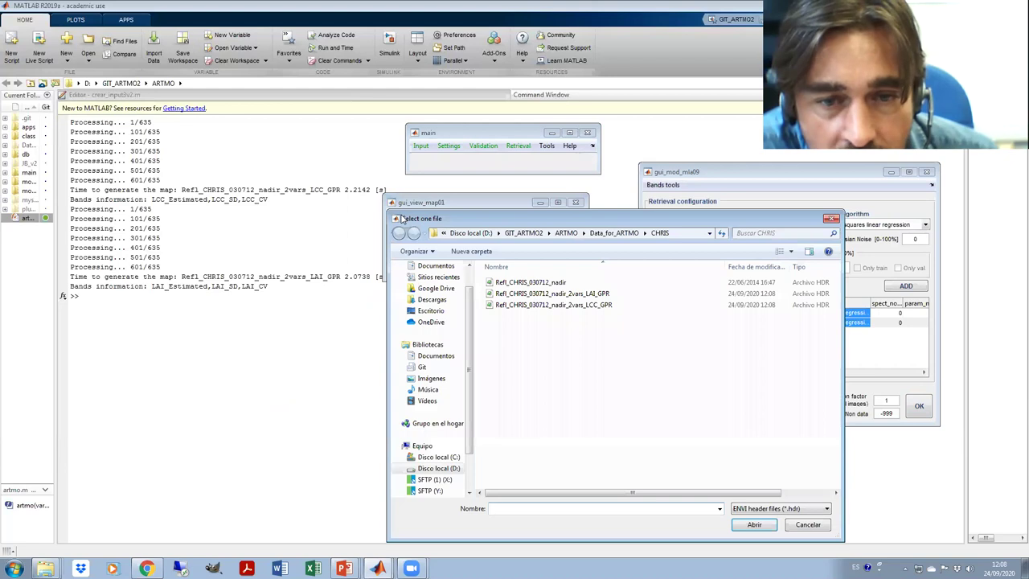
left_click(832, 218)
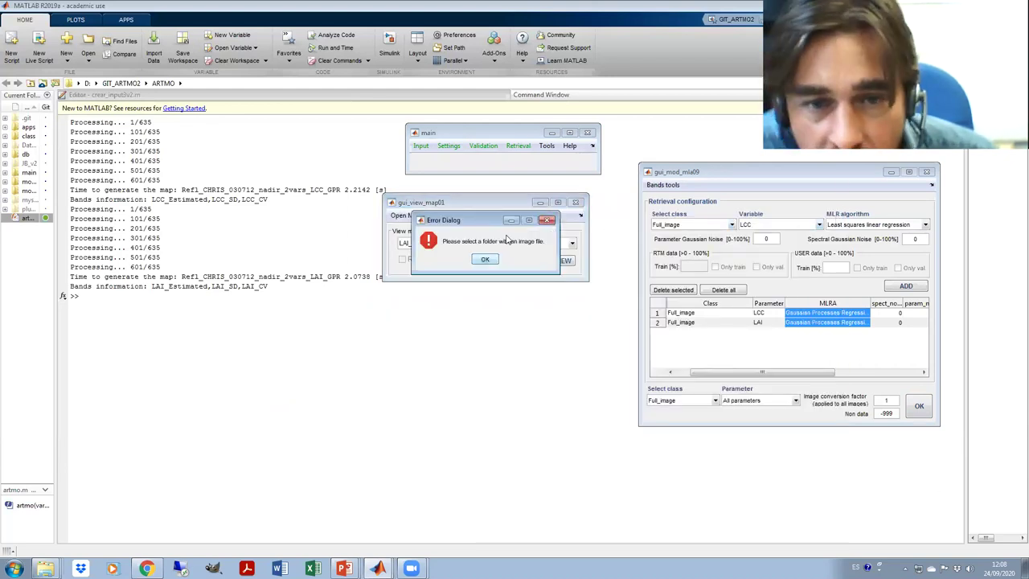
left_click(547, 220)
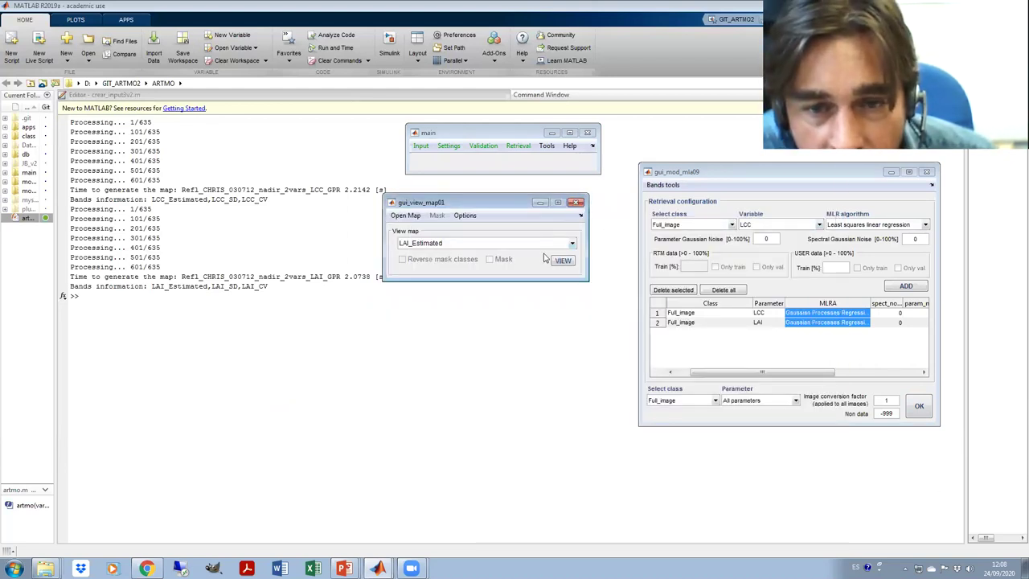
left_click(559, 260)
Load Refl_CHRIS_030712_nadir_2vars_LAI_GPR from the Data_for_ARTMO CHRIS folder and display its LAI_Estimated map.
left_click(406, 215)
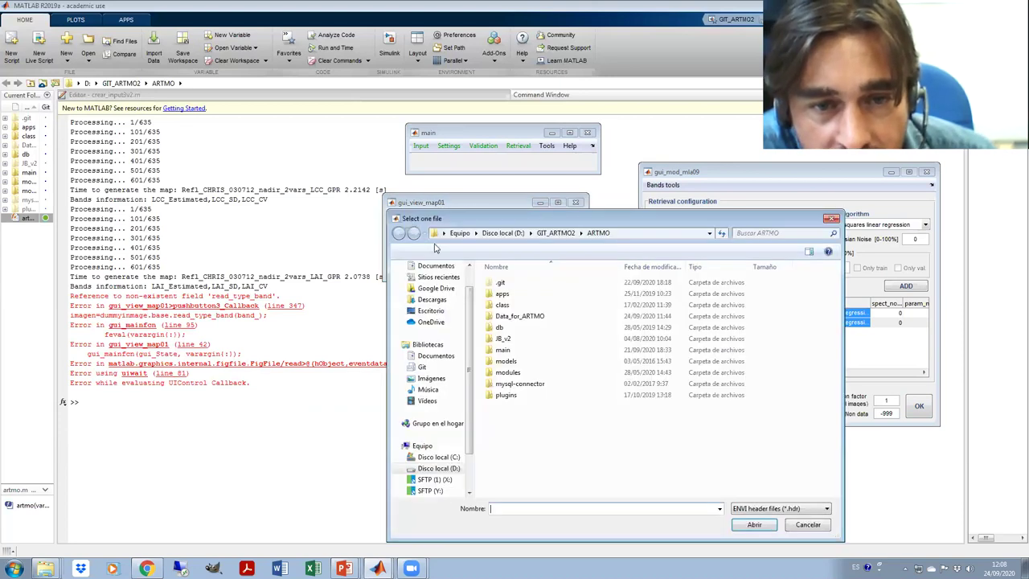
double_click(498, 318)
double_click(534, 306)
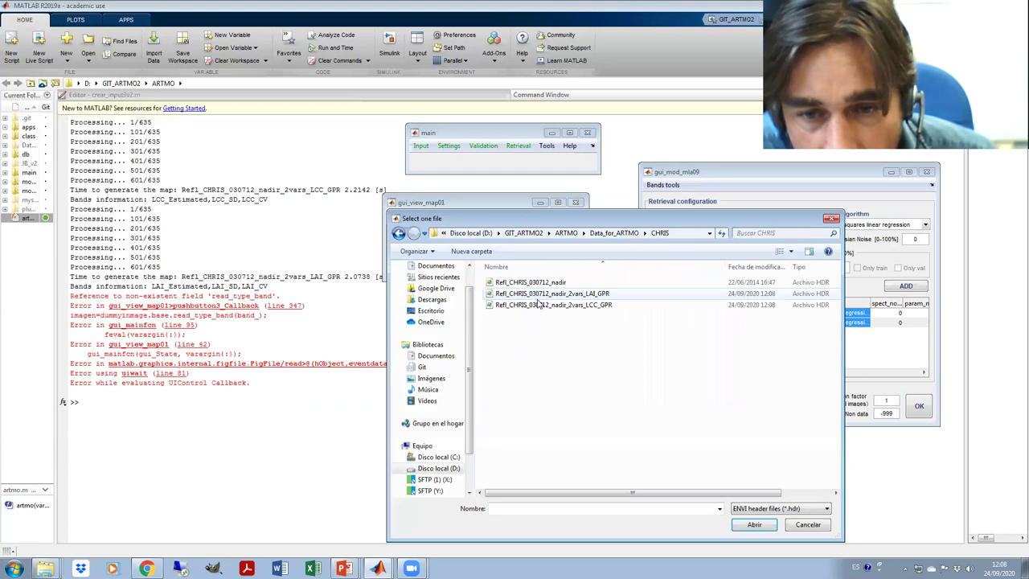
left_click(538, 293)
left_click(754, 525)
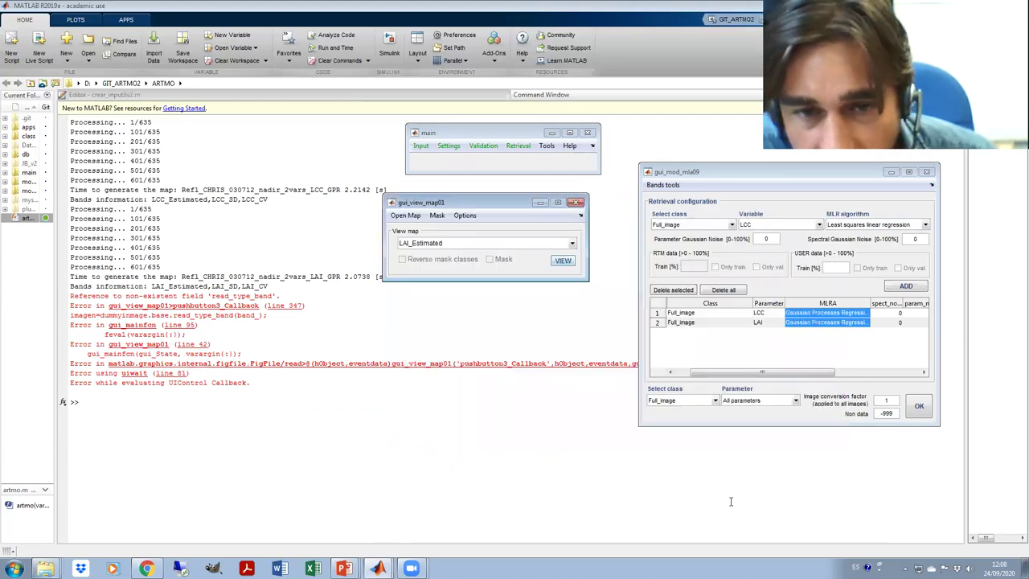
left_click(562, 261)
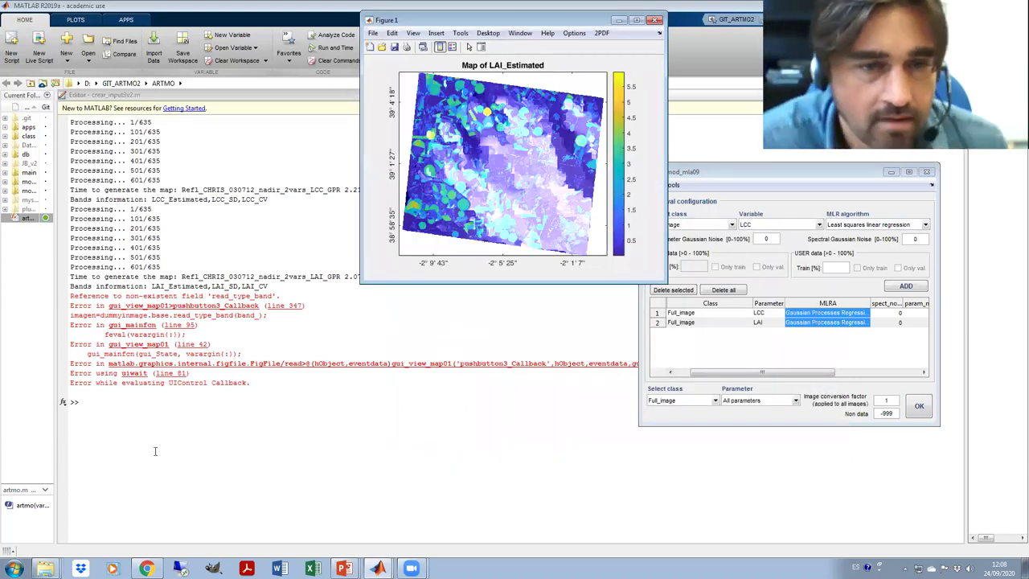
Run the clc command to clear the MATLAB Command Window.
left_click(155, 451)
type("clc")
key("Return")
Bring the LAI_Estimated figure back to the front, move it clear of the other windows and enlarge it.
left_click(377, 569)
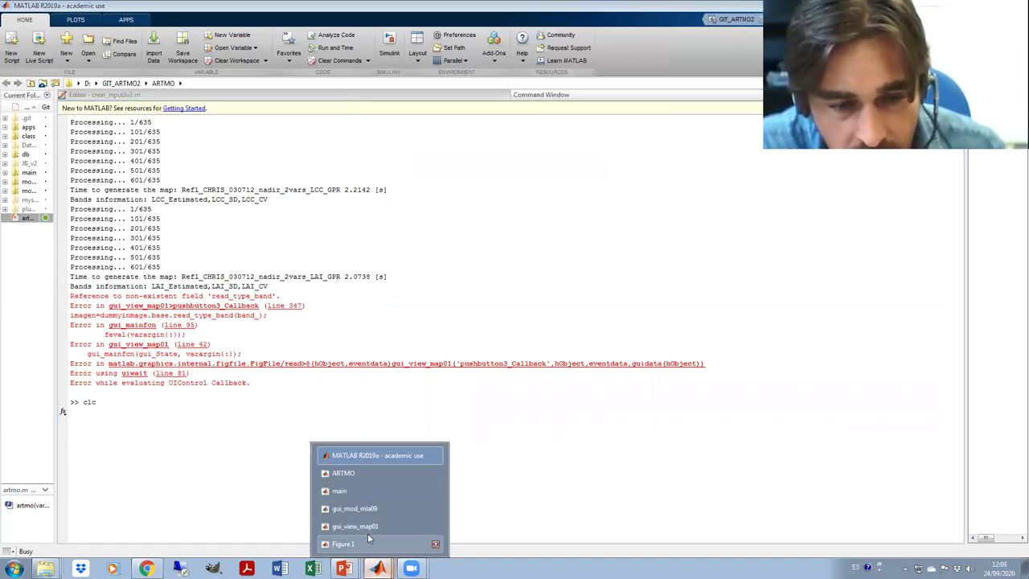
left_click(370, 540)
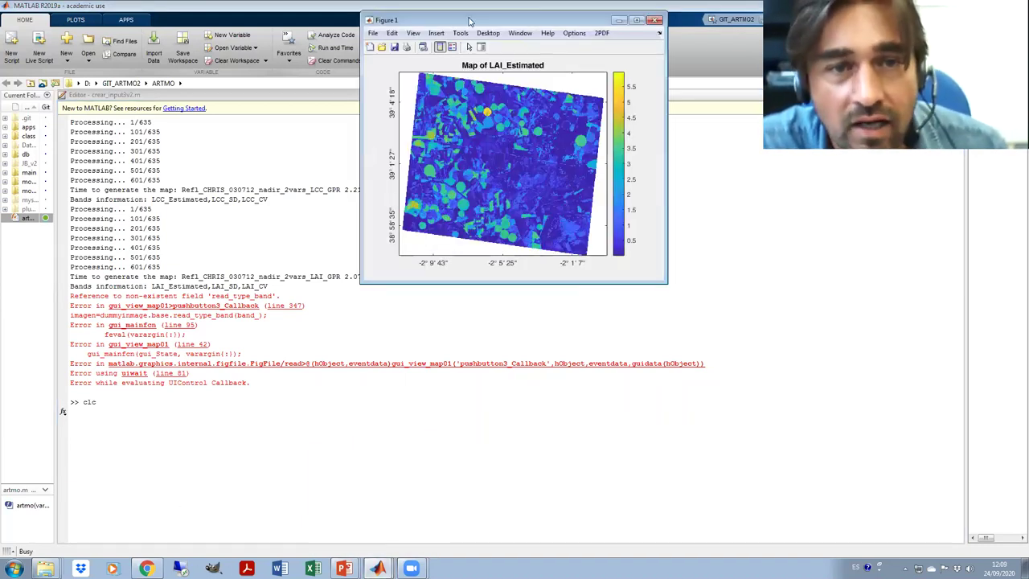
left_click_drag(470, 21, 115, 107)
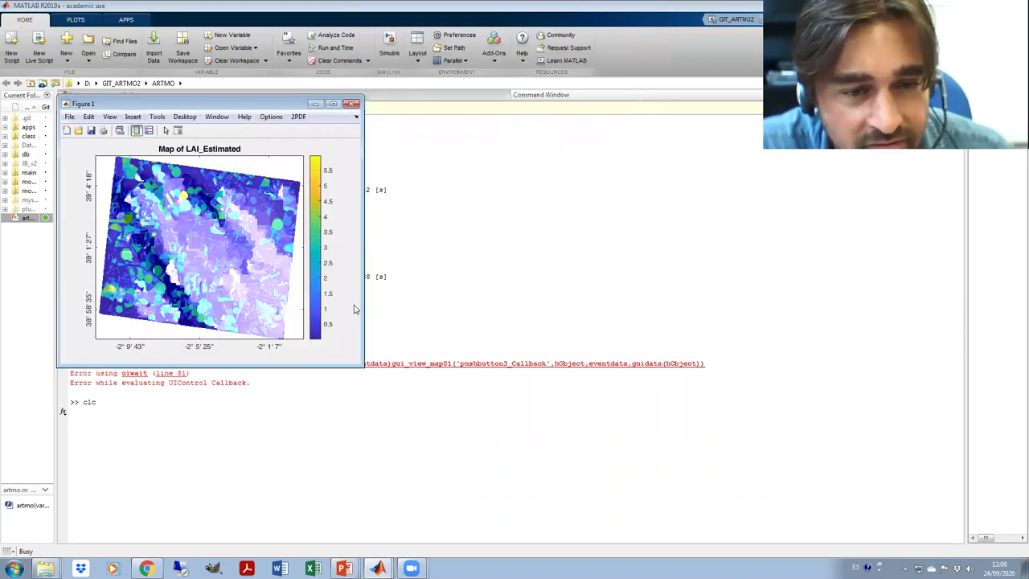
left_click_drag(361, 366, 480, 537)
Display the LAI_SD map from the map viewer and enlarge its figure beside the LAI_Estimated map.
mouse_move(378, 567)
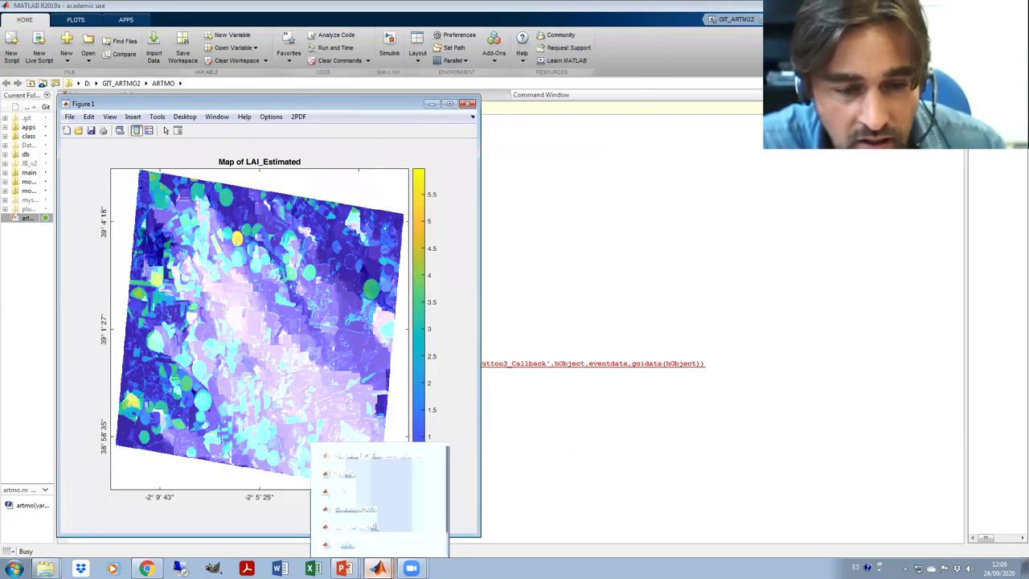
left_click(351, 543)
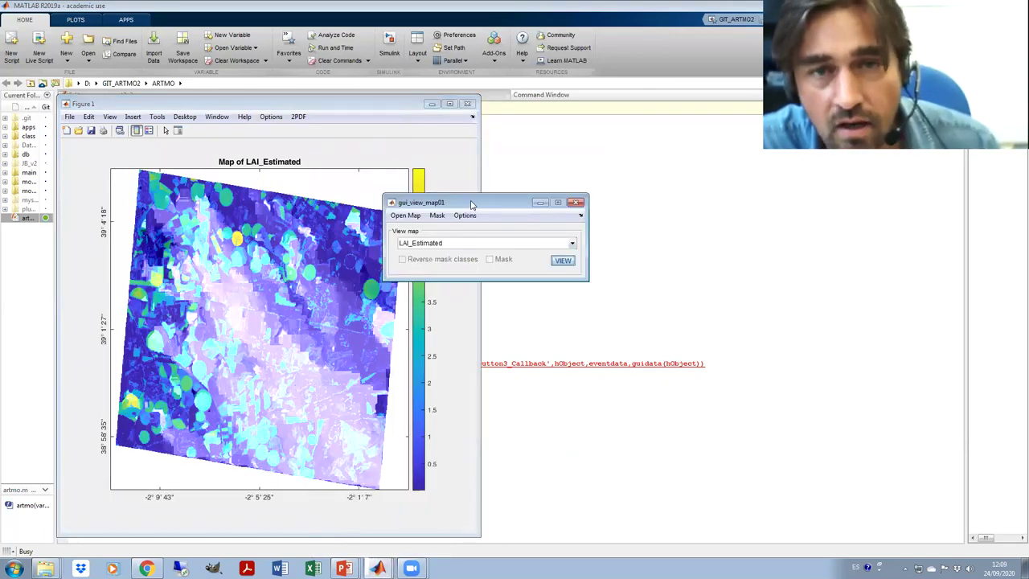
left_click_drag(472, 204, 566, 38)
left_click(561, 77)
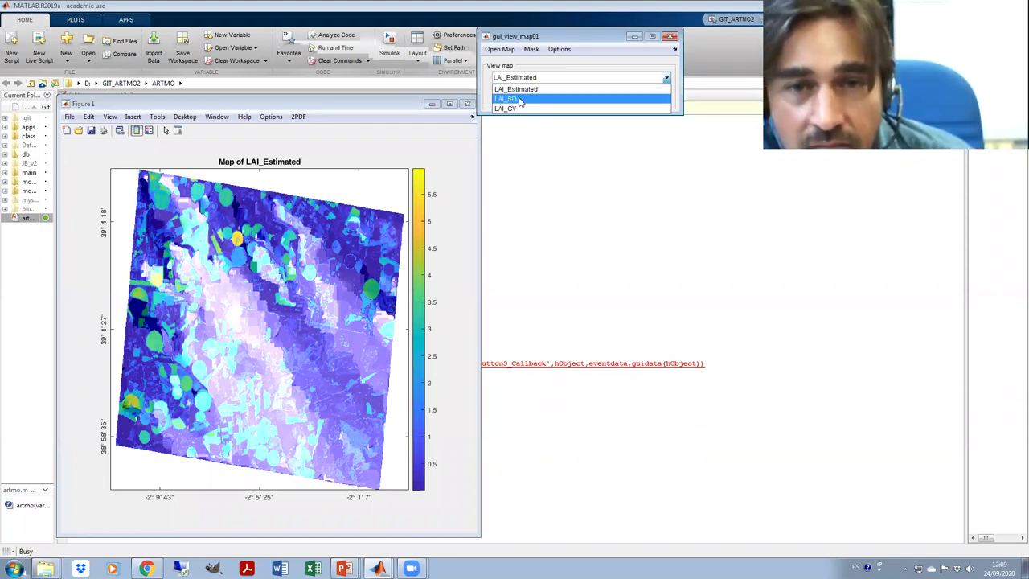
left_click(520, 99)
left_click(656, 96)
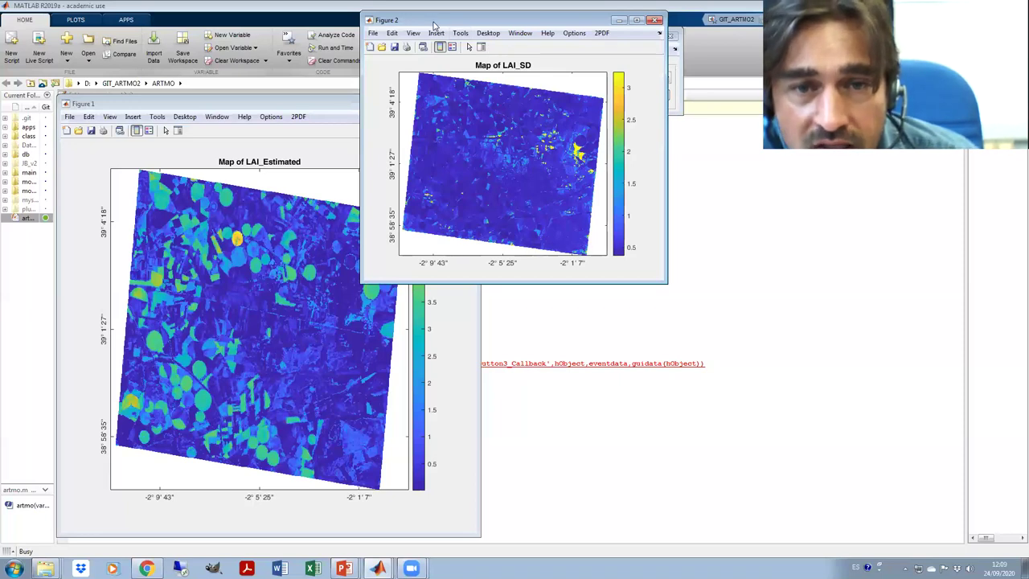
left_click_drag(779, 347, 937, 501)
Display the LAI_CV map from the map viewer and enlarge its figure.
left_click(531, 36)
left_click(537, 80)
left_click(531, 107)
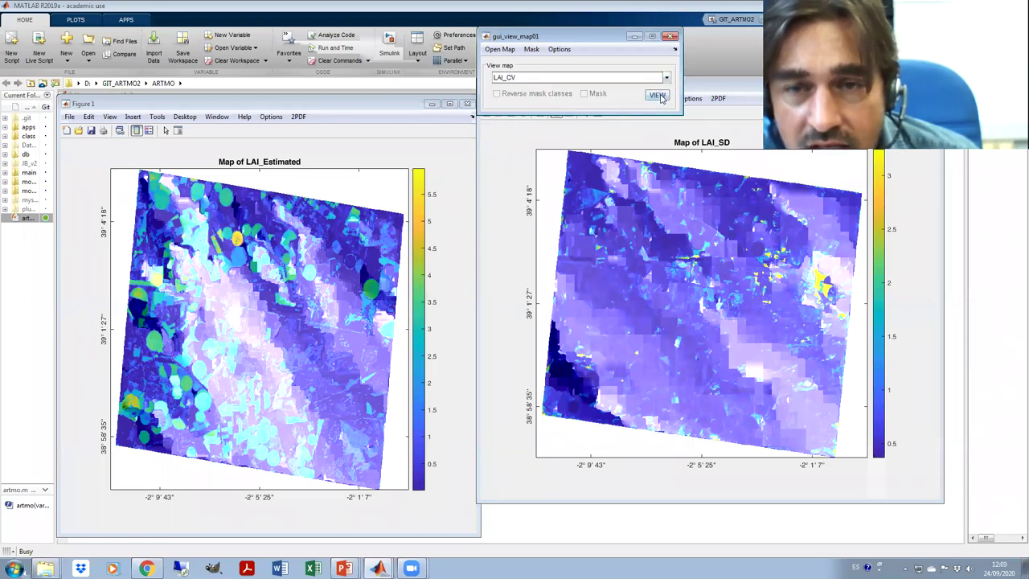
left_click(658, 96)
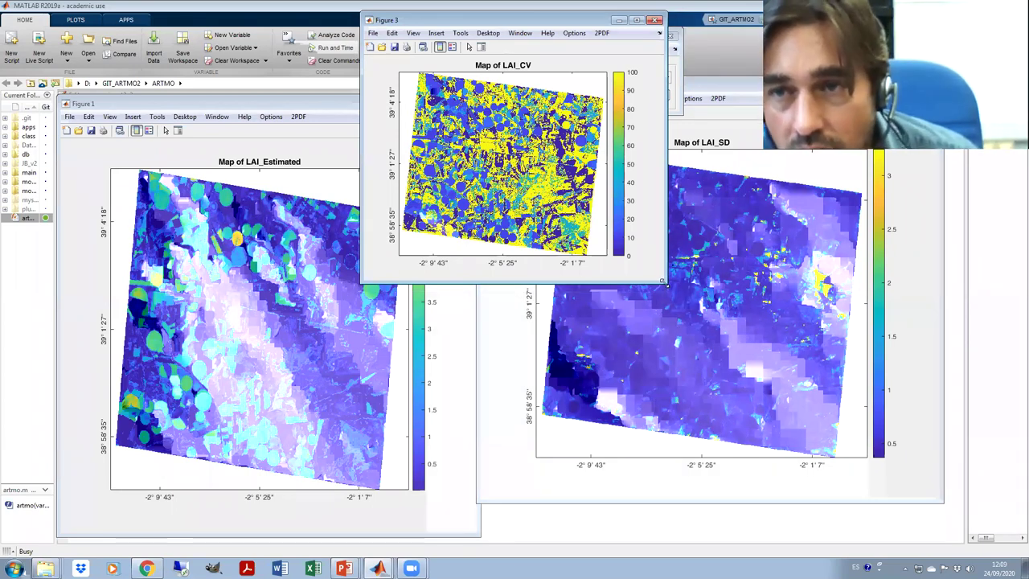
left_click_drag(666, 283, 877, 459)
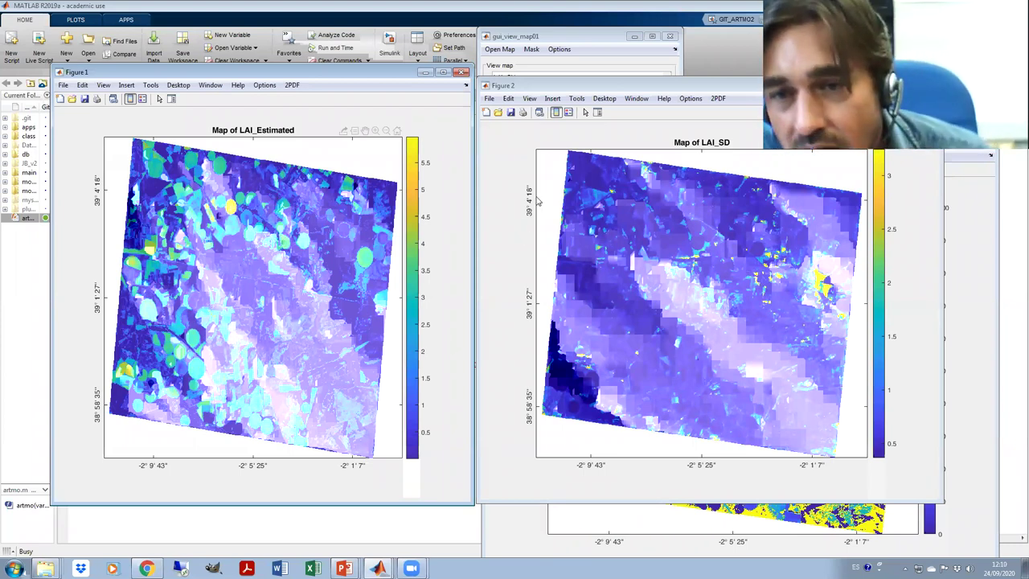
Arrange the LAI_SD and LAI_CV figures beside the LAI_Estimated map and move the map viewer above them.
left_click(597, 86)
left_click_drag(597, 86, 593, 72)
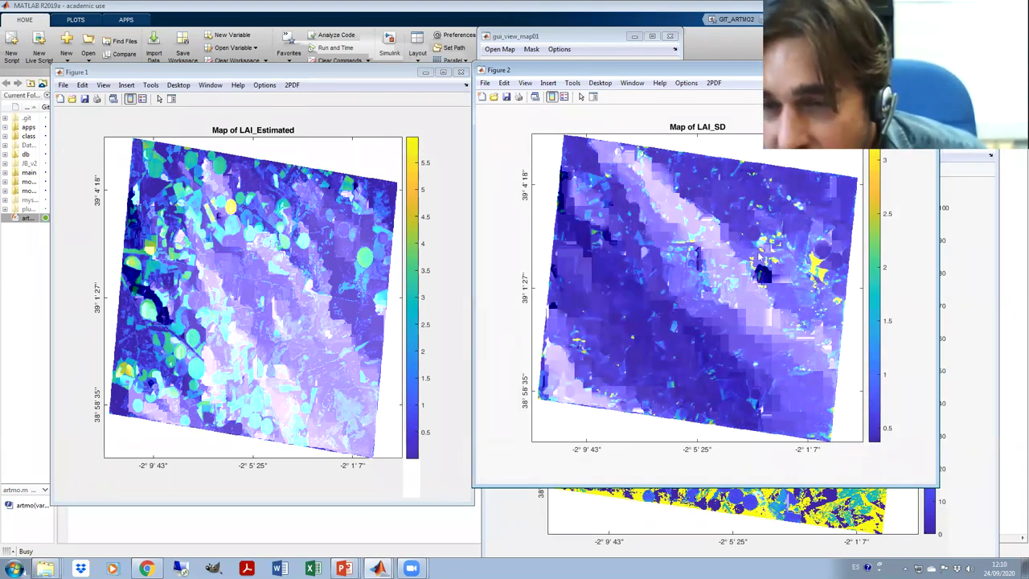
left_click_drag(570, 70, 574, 72)
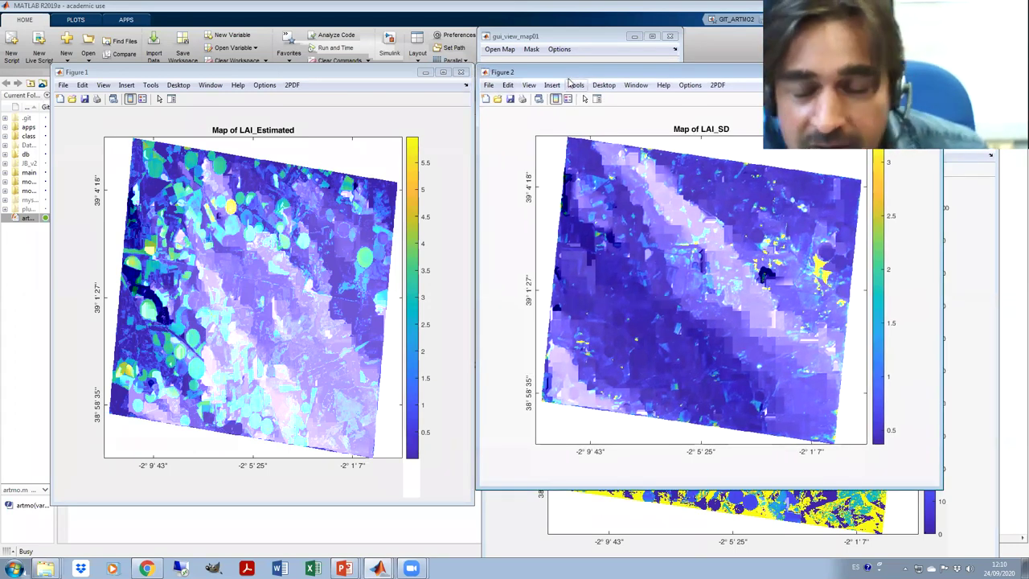
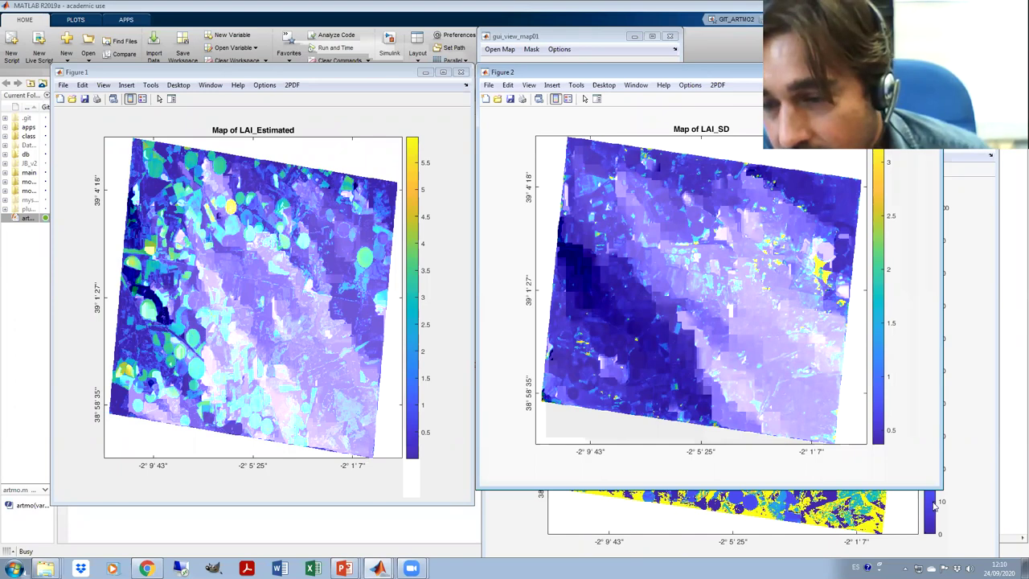
left_click(946, 444)
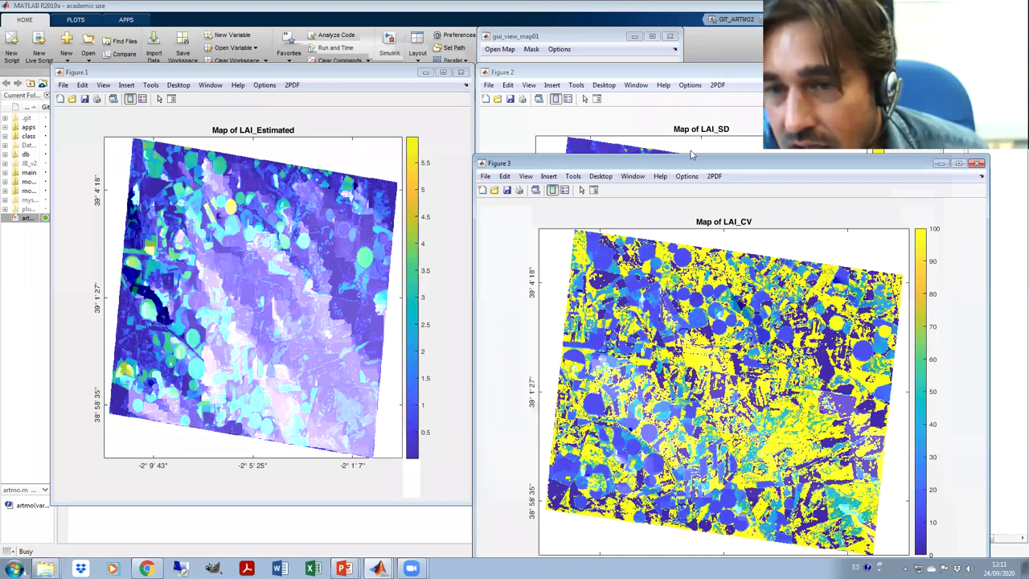
left_click_drag(691, 166, 692, 92)
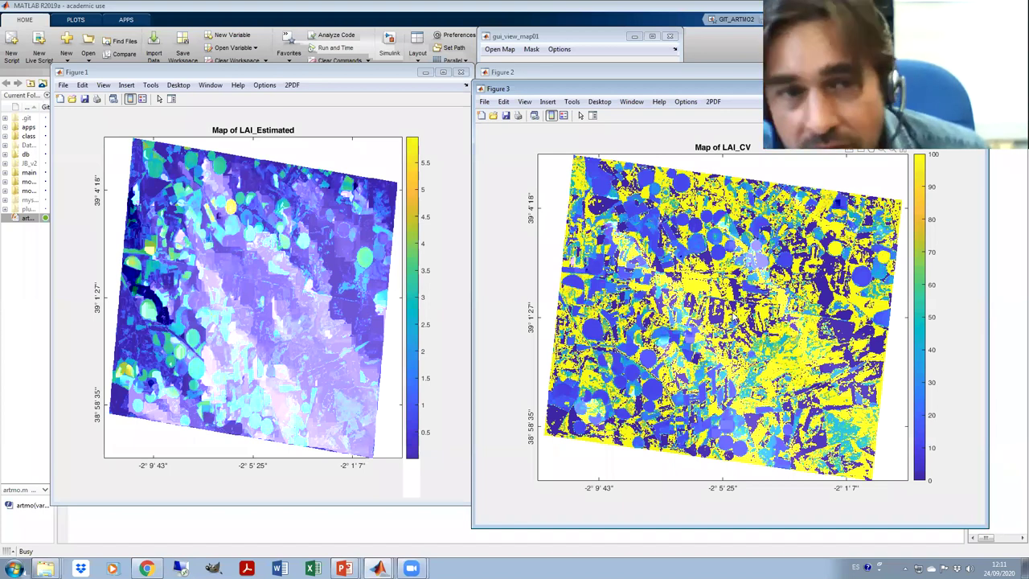
left_click(584, 37)
left_click_drag(584, 37, 439, 37)
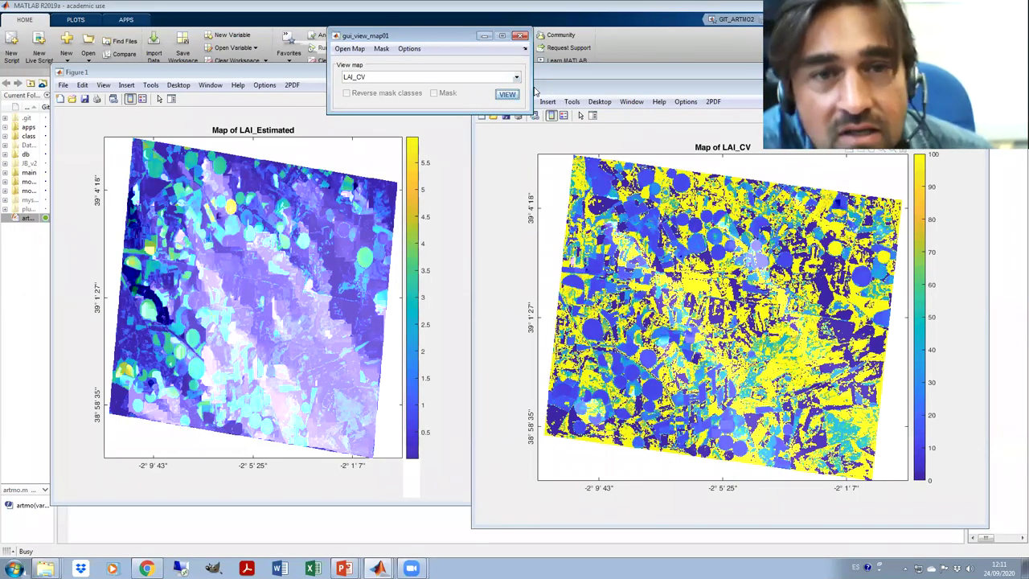
left_click(381, 49)
left_click(410, 74)
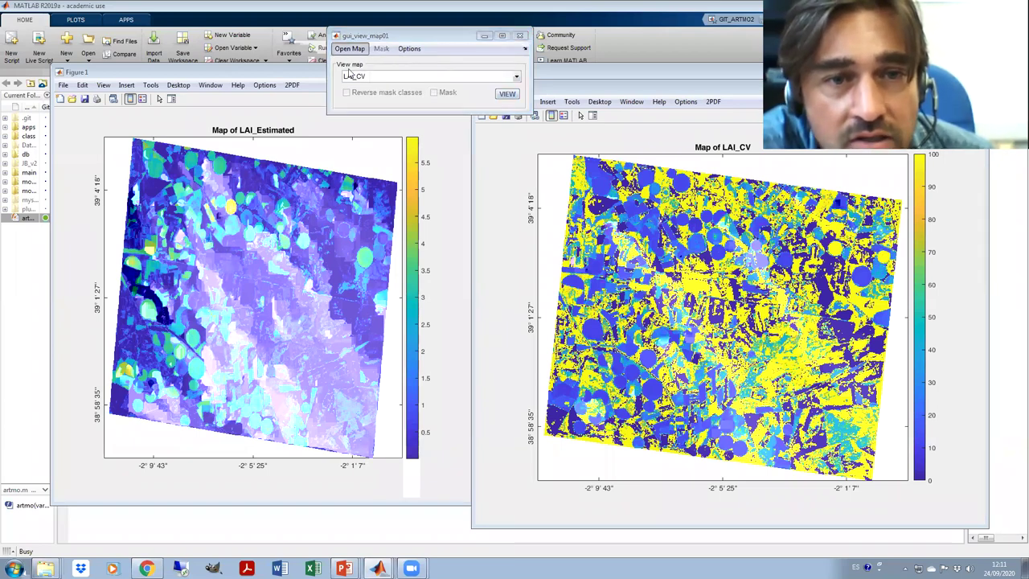
key("Escape")
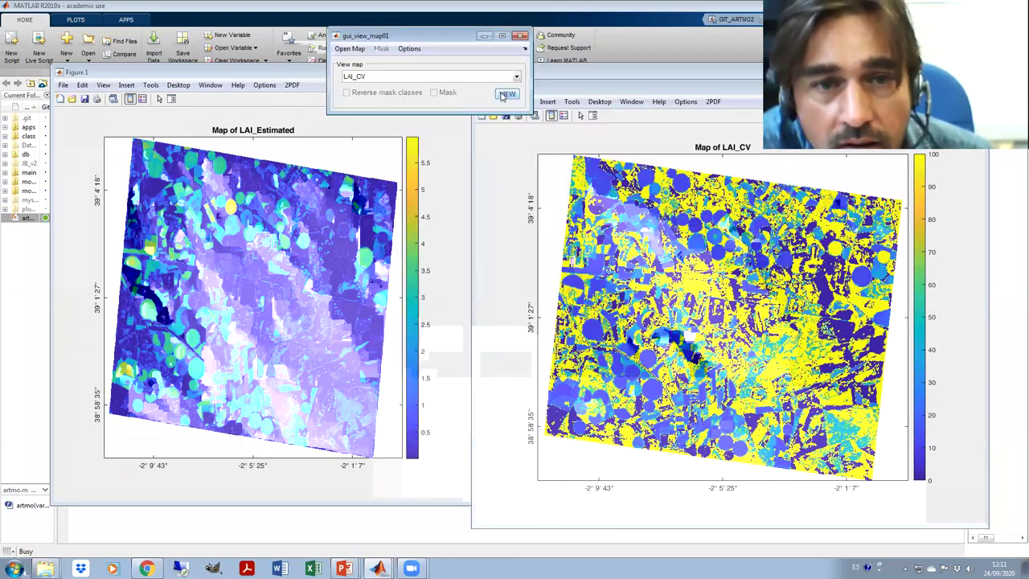
Choose LAI_Estimated as the map to view and reload Refl_CHRIS_030712_nadir_2vars_LAI_GPR from the Data_for_ARTMO CHRIS folder.
left_click(427, 92)
left_click(421, 78)
left_click(420, 87)
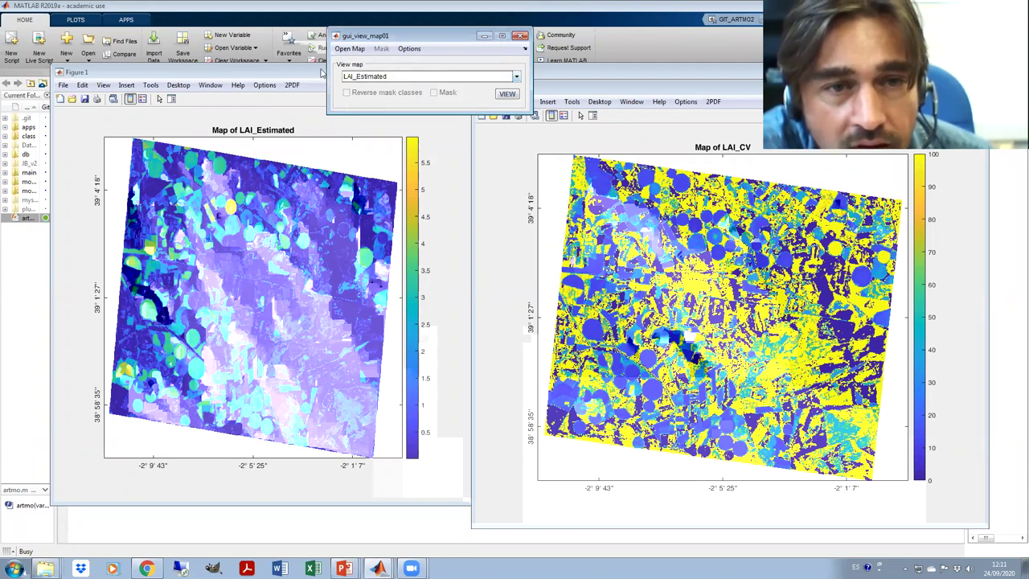
left_click(346, 49)
left_click(351, 64)
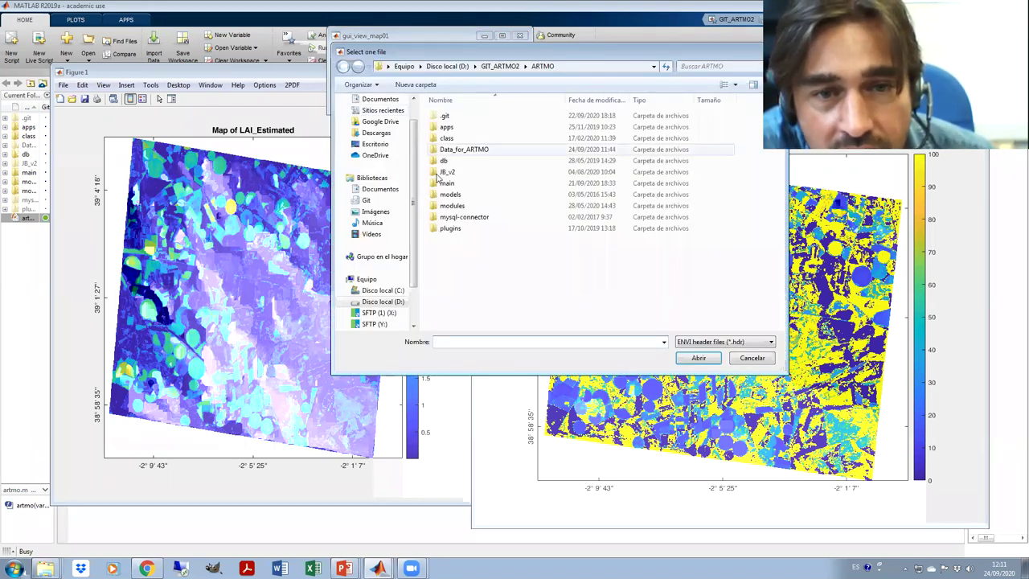
double_click(454, 150)
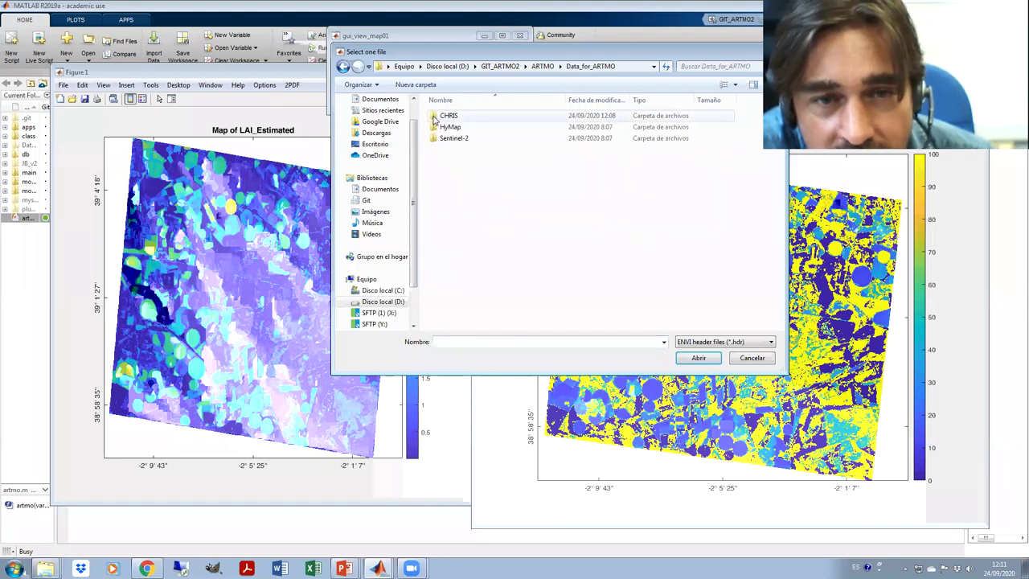
double_click(434, 119)
left_click(503, 127)
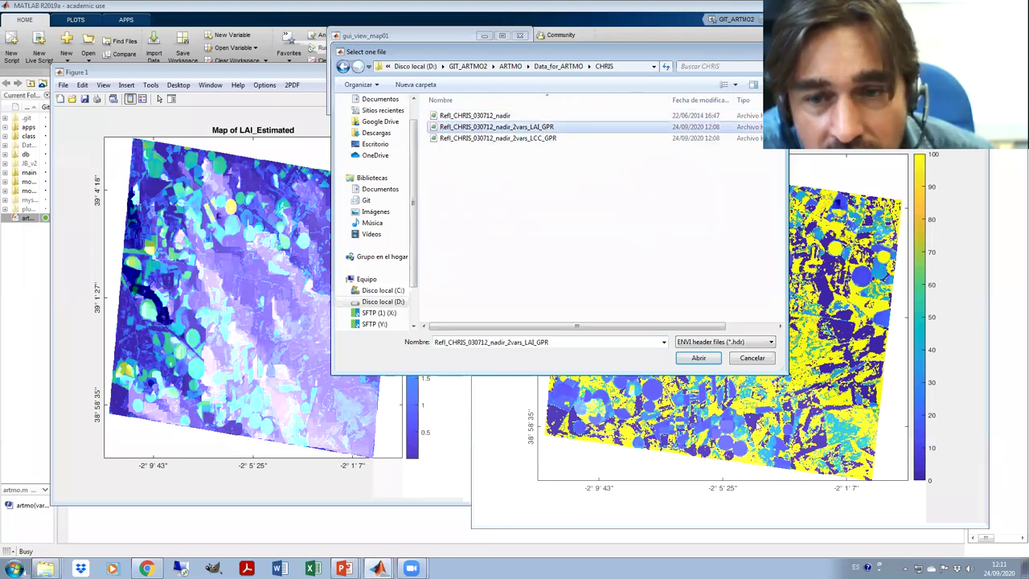
left_click(696, 358)
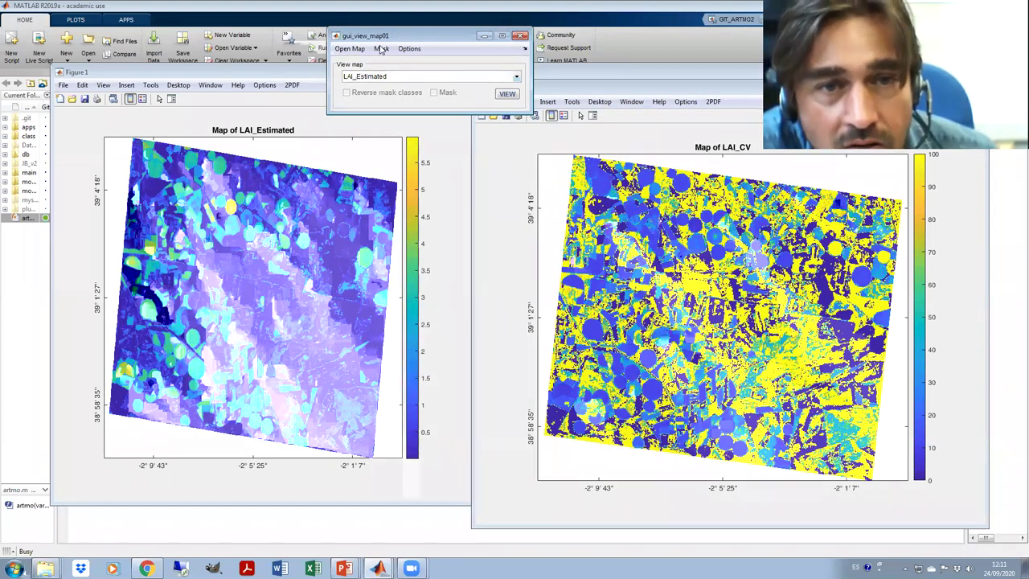
Create a mask from the LAI_CV band that keeps values between 0 and 40.
left_click(381, 50)
left_click(394, 66)
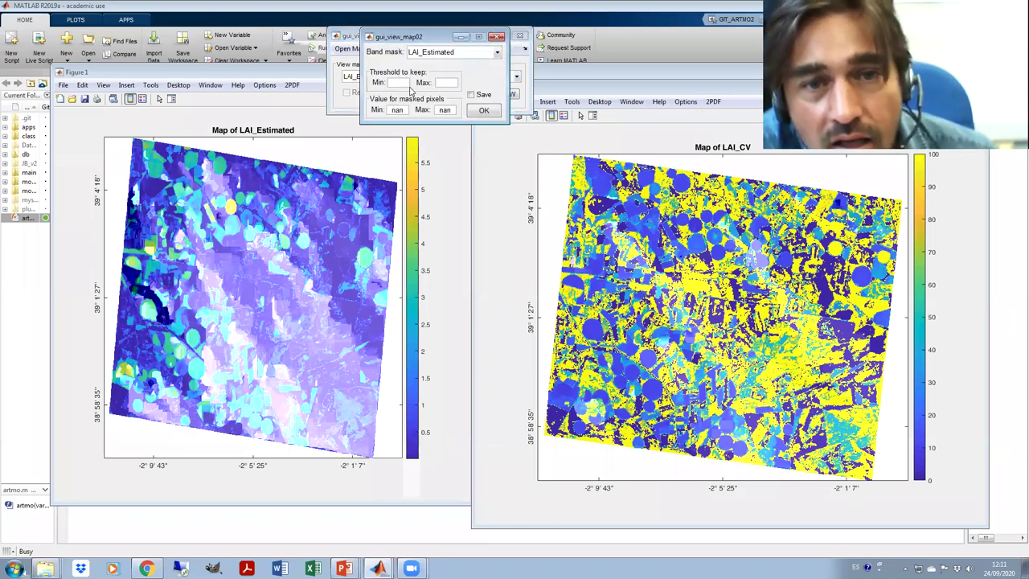
left_click(436, 54)
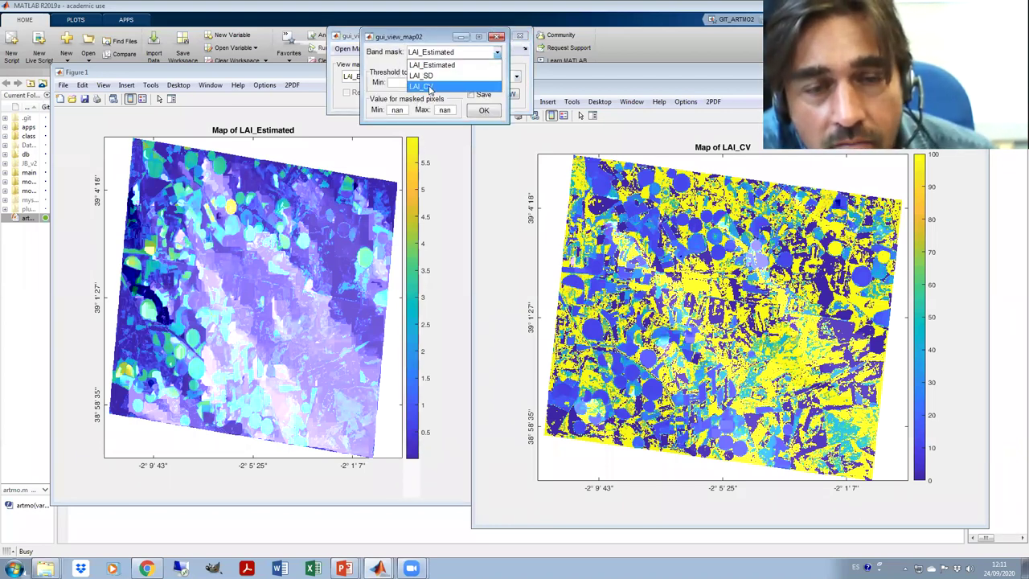
left_click(430, 87)
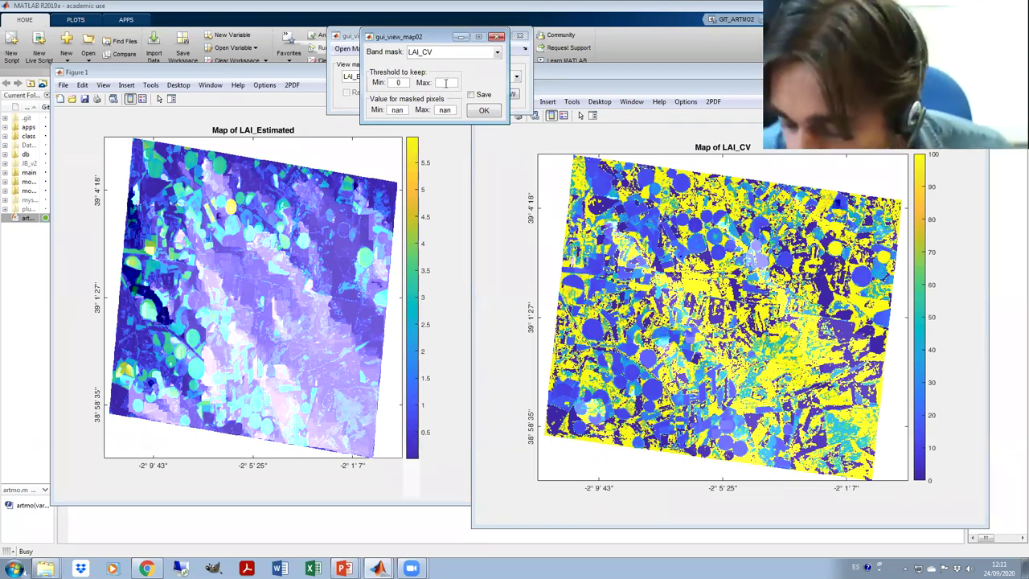
left_click(448, 84)
type("40")
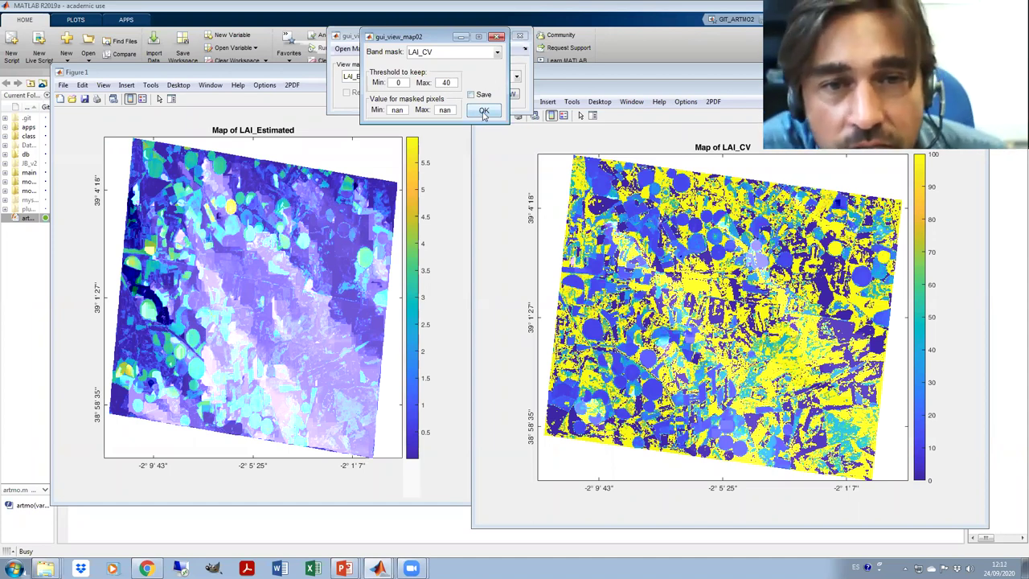
left_click(484, 111)
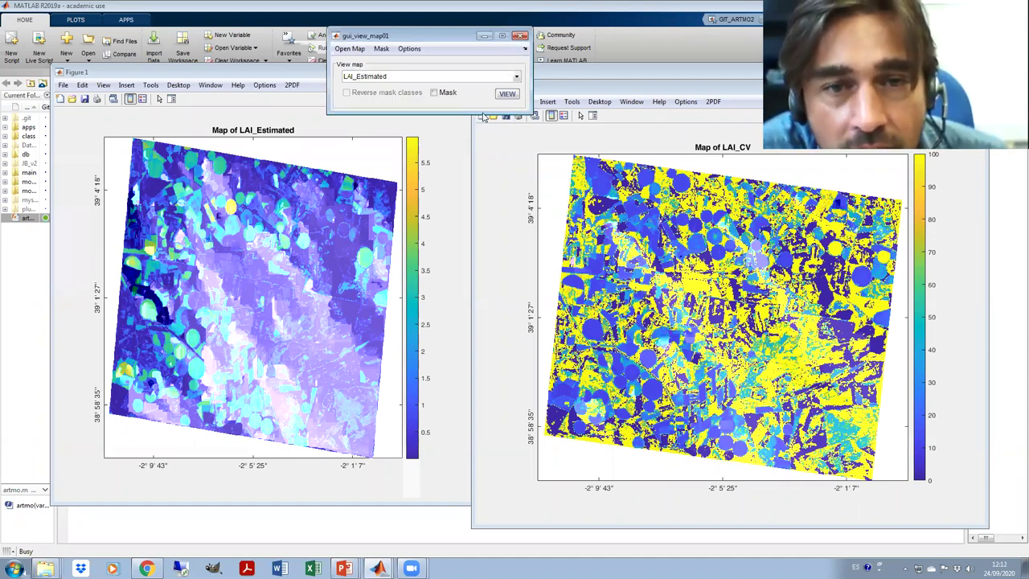
Display the LAI_Estimated map with the mask applied, then reposition and enlarge its figure.
left_click(441, 94)
left_click(512, 94)
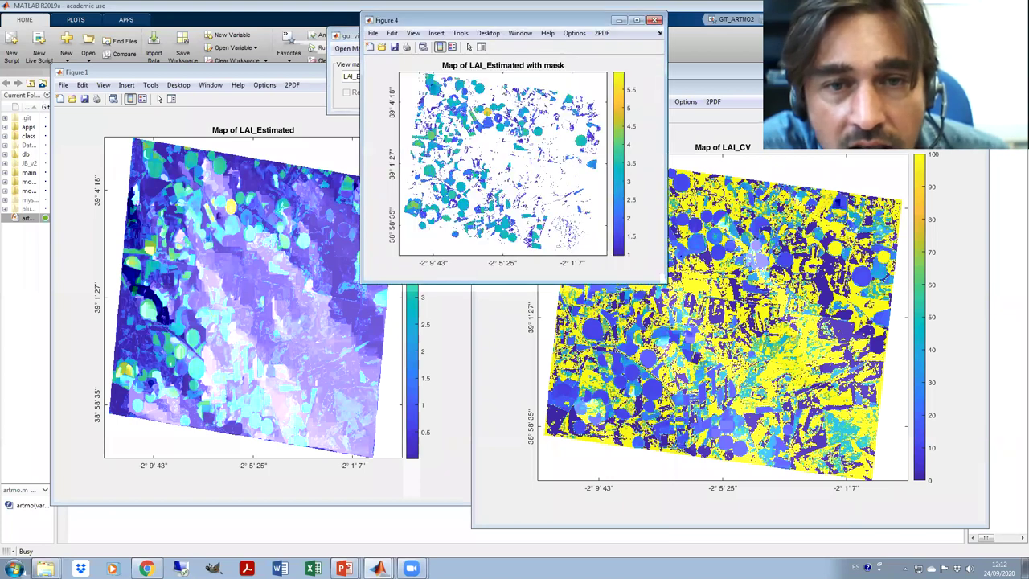
left_click_drag(430, 22, 236, 69)
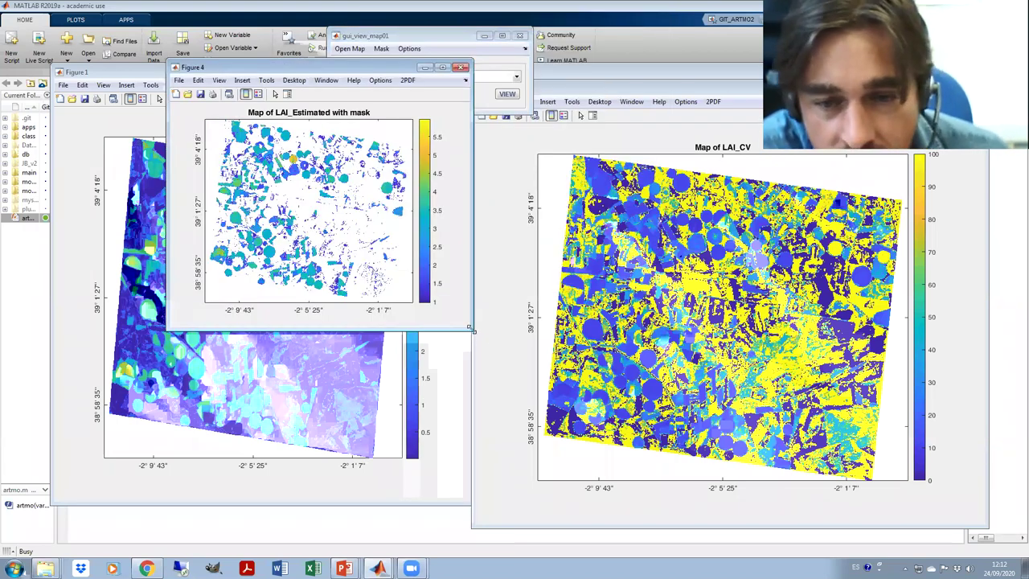
left_click_drag(471, 329, 769, 538)
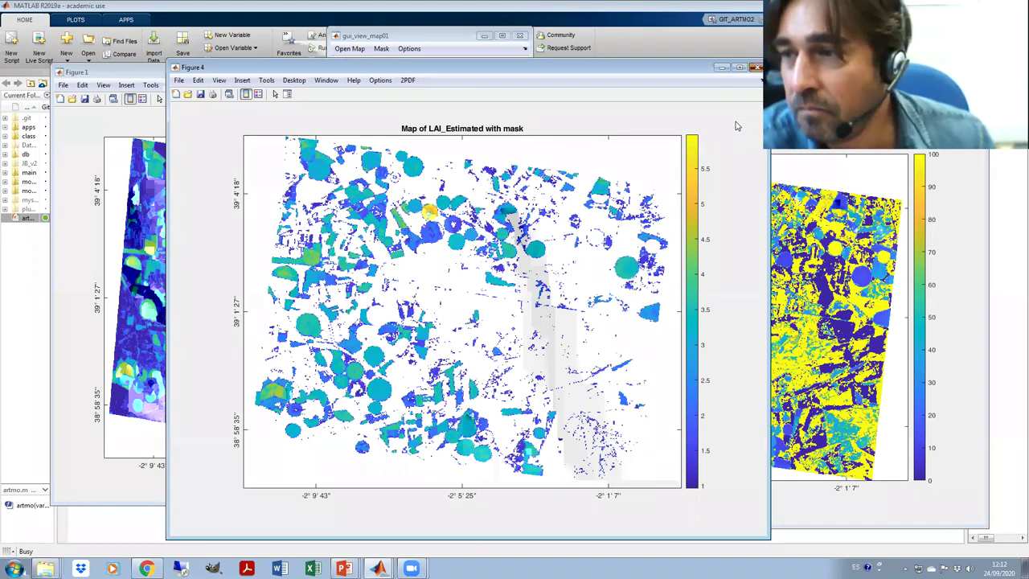
Close the map figures and the map viewer, and bring the toolbox's main window to the front.
left_click(755, 68)
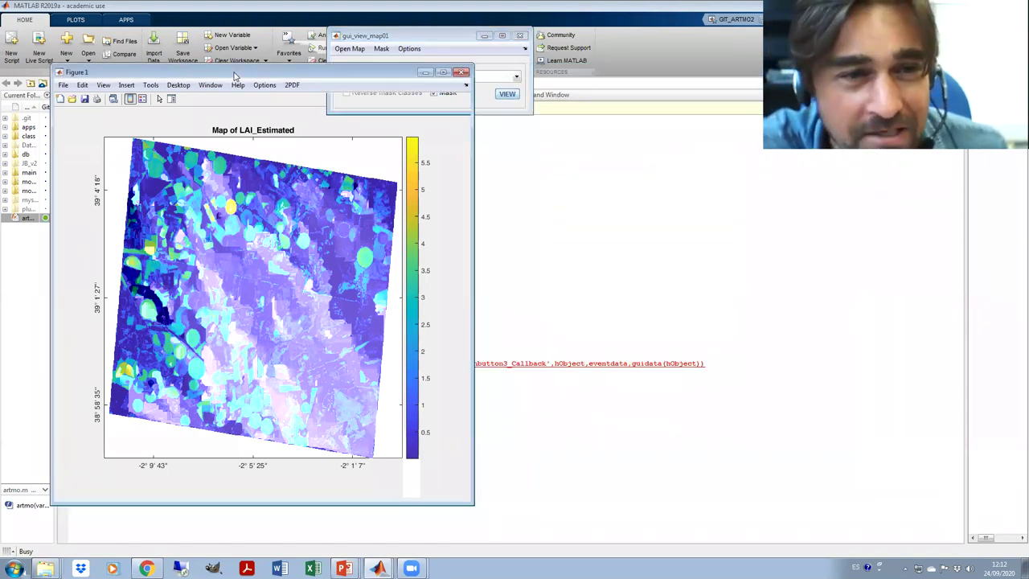
left_click(460, 73)
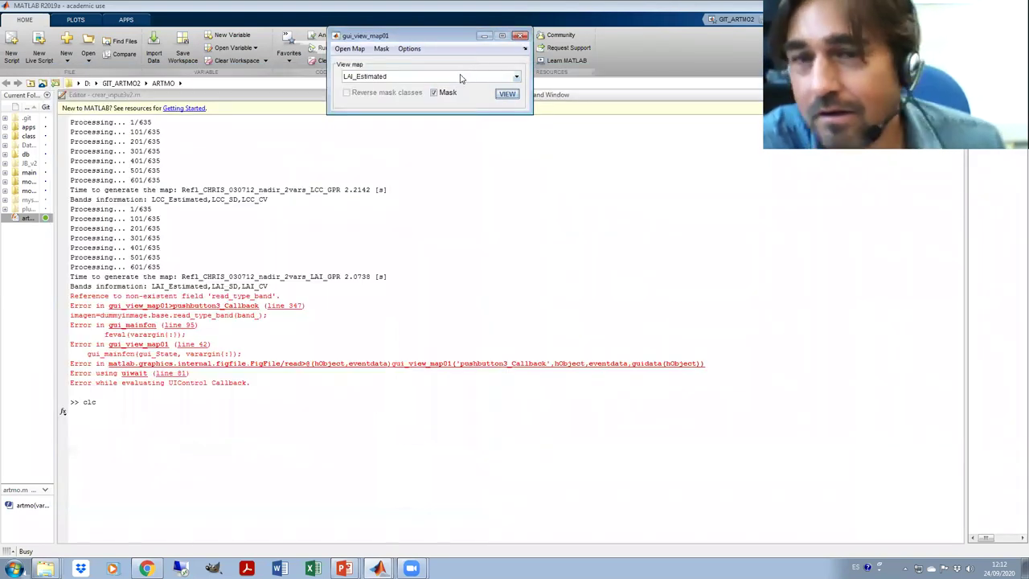
left_click(514, 37)
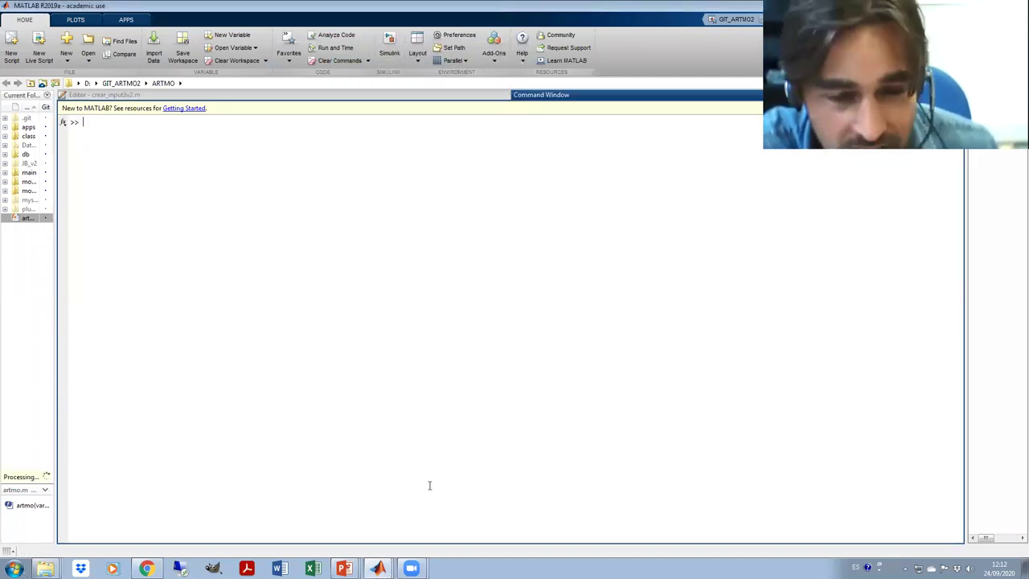
mouse_move(377, 569)
left_click(345, 540)
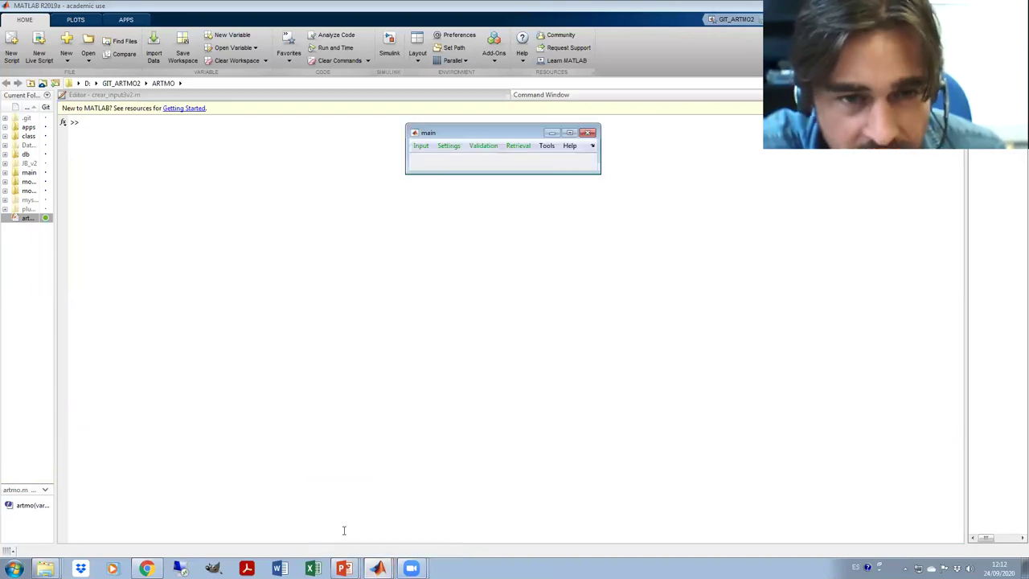
Open the MLRA settings and deselect least squares, principal components and partial least squares regression, leaving only Gaussian Processes Regression chosen.
left_click_drag(499, 134, 430, 137)
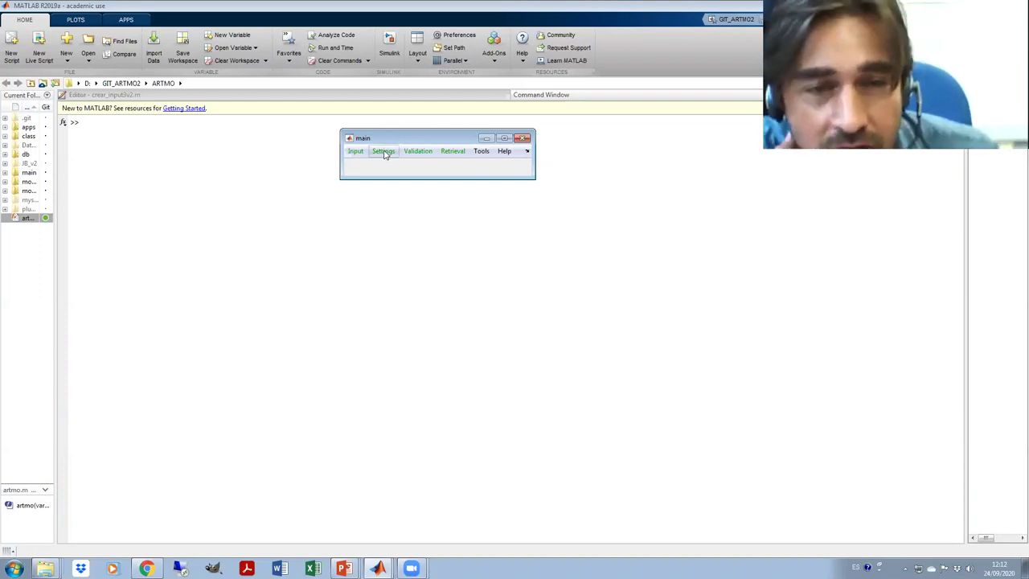
left_click(384, 151)
left_click(386, 165)
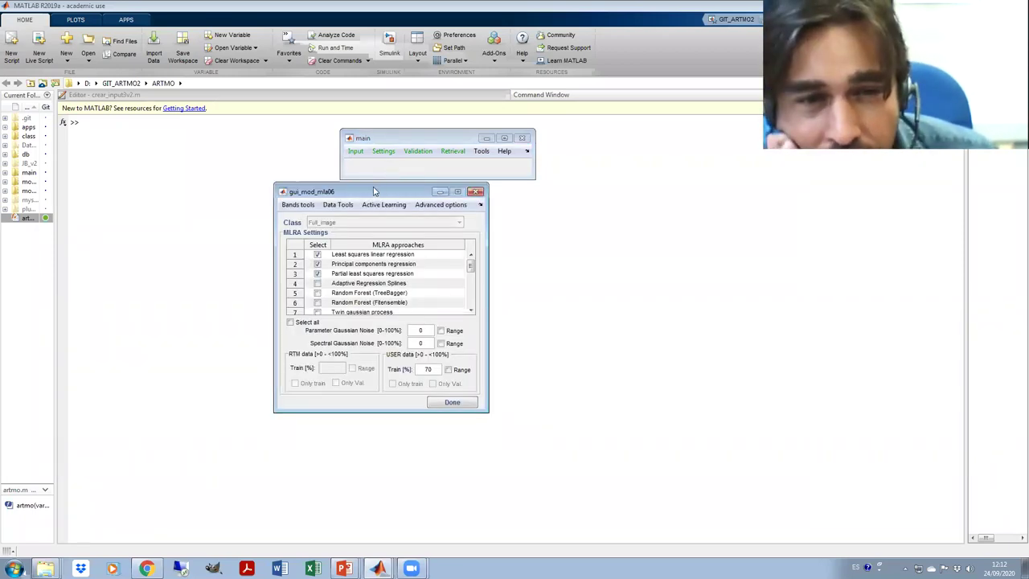
left_click_drag(373, 191, 401, 187)
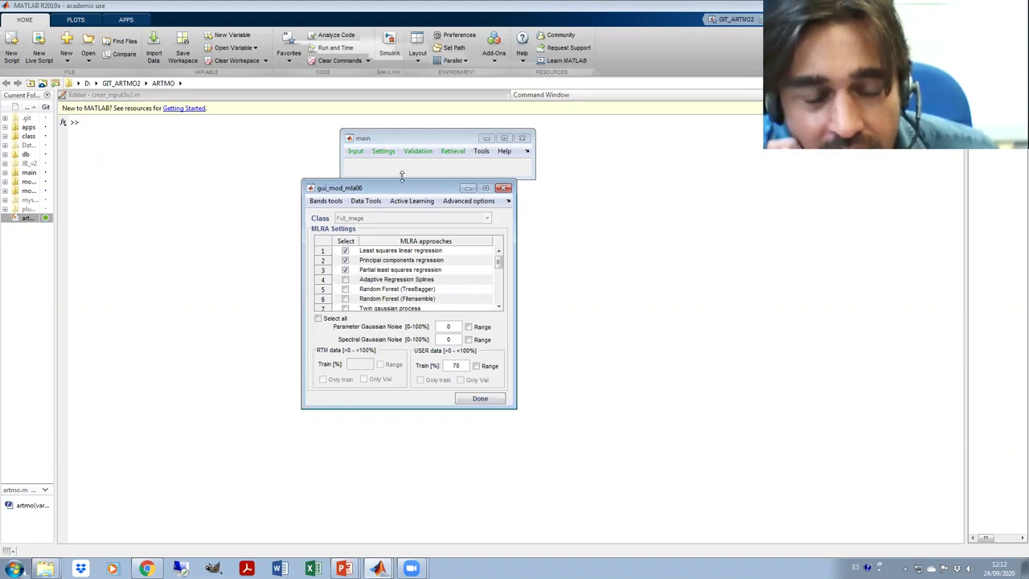
left_click(345, 259)
left_click(344, 260)
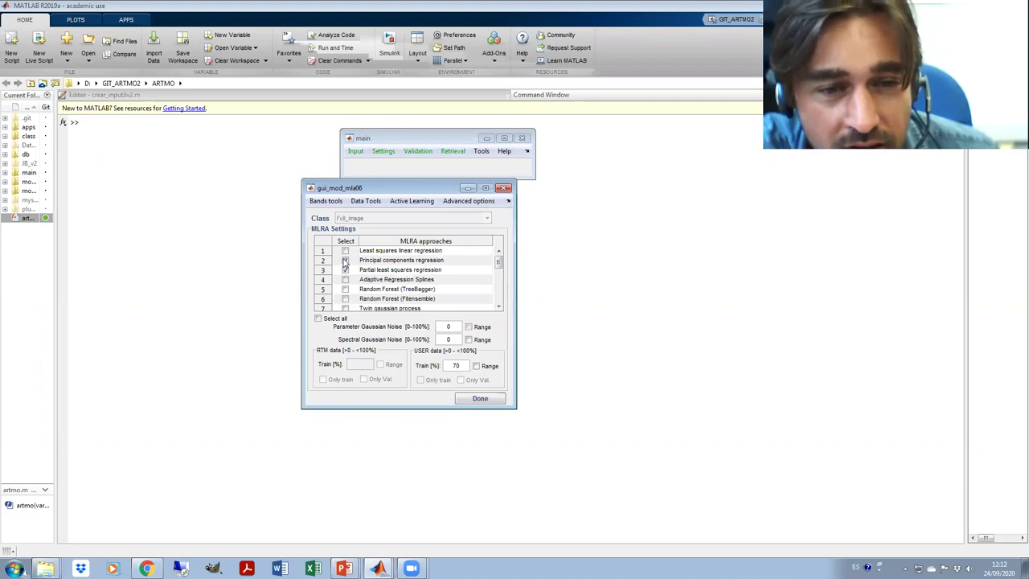
left_click(345, 260)
left_click(345, 270)
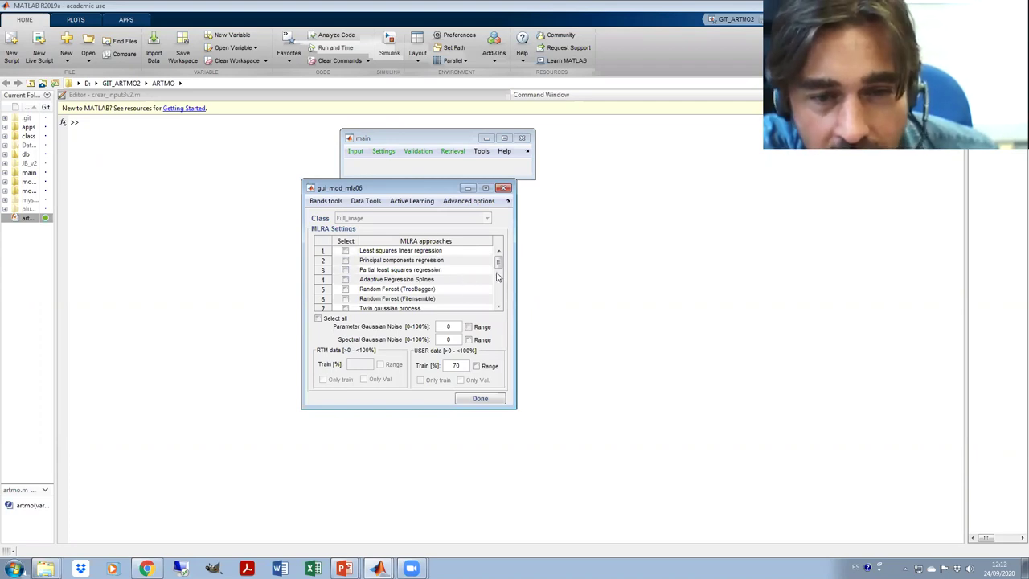
left_click_drag(500, 266, 499, 305)
left_click(345, 251)
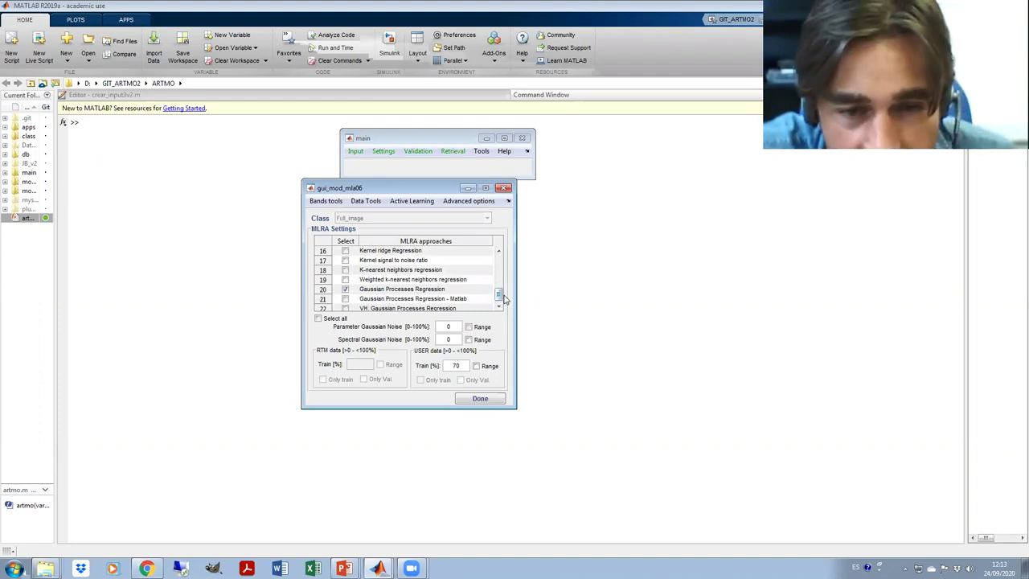
left_click_drag(500, 296, 498, 301)
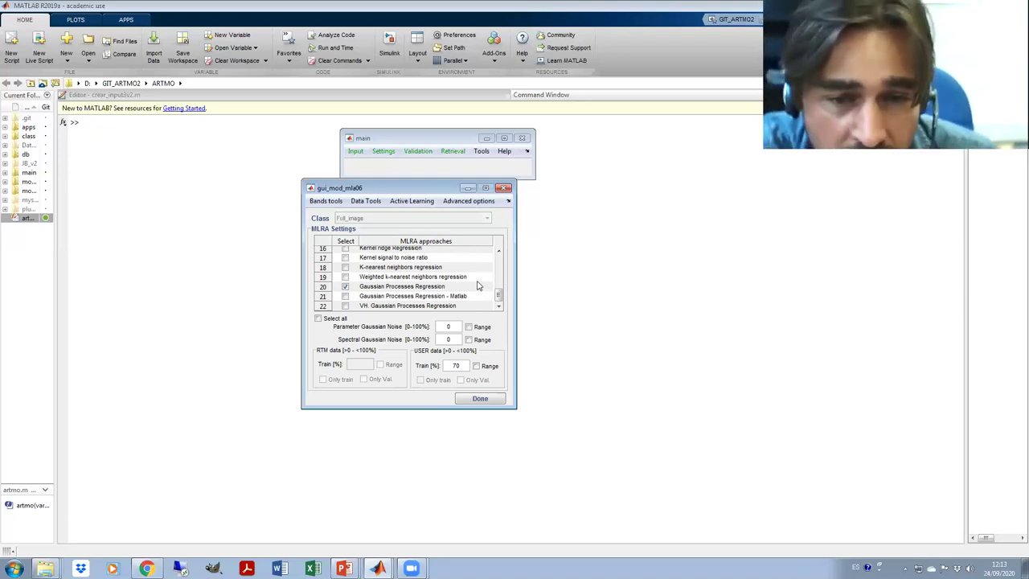
Open the dimensionality reduction settings for the bands and place that window beside the MLRA settings window.
left_click(325, 201)
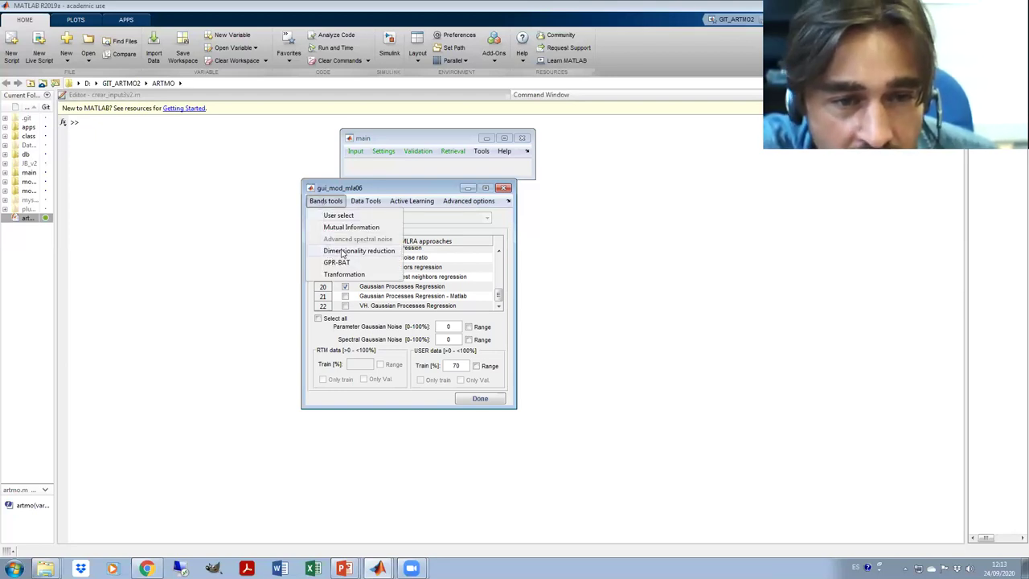
left_click(347, 251)
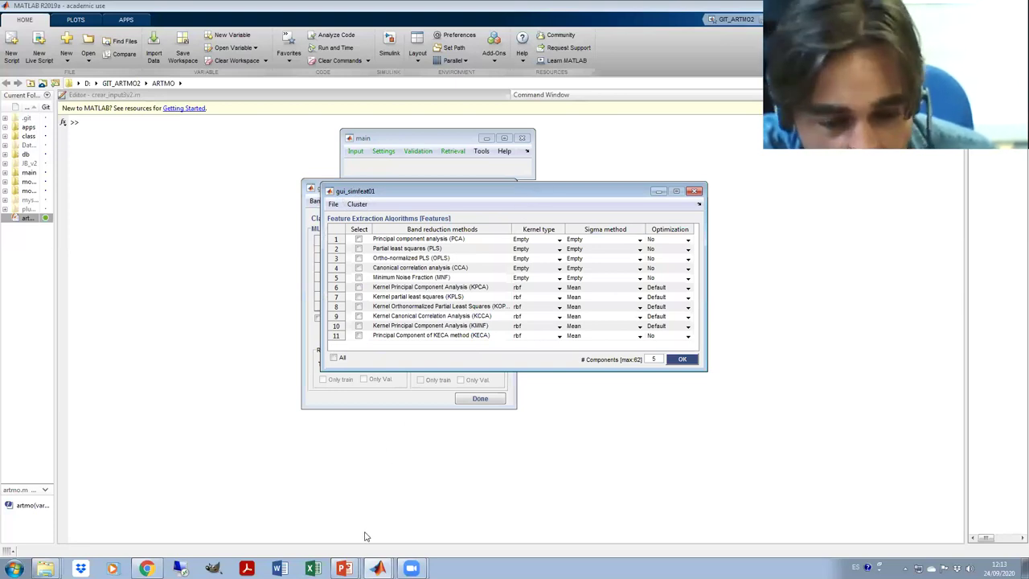
mouse_move(344, 567)
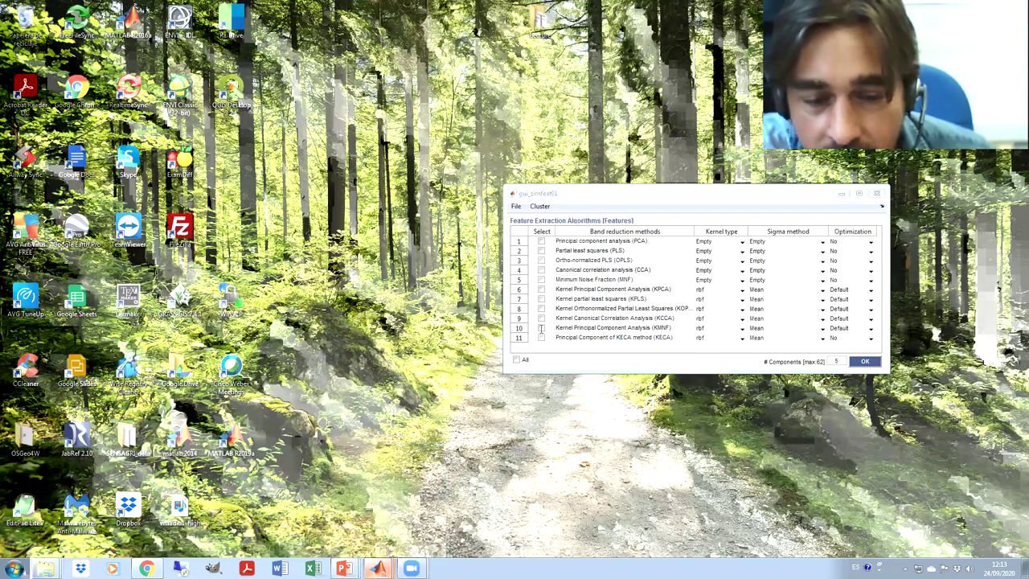
left_click(378, 567)
left_click(382, 545)
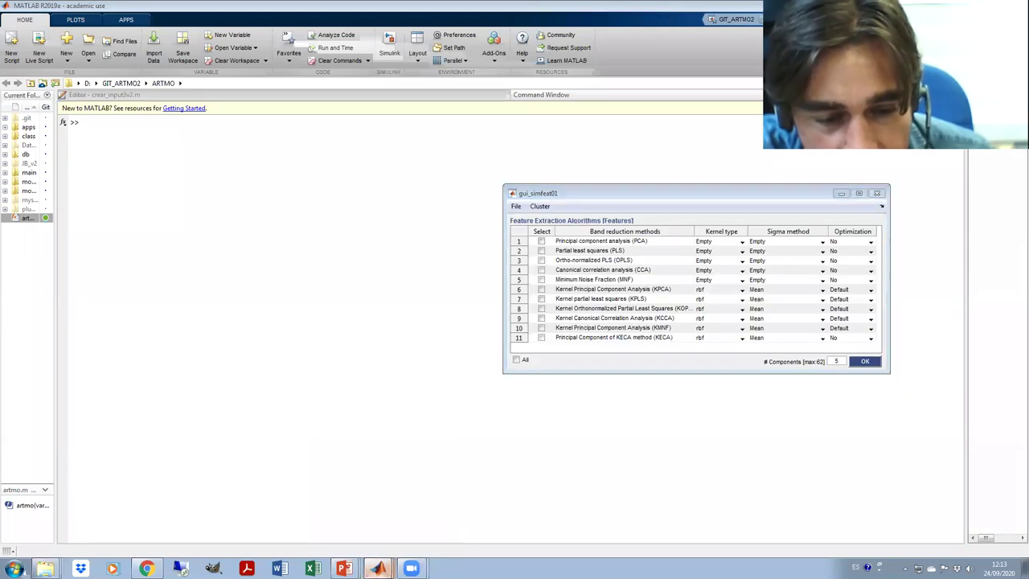
left_click_drag(422, 188, 270, 177)
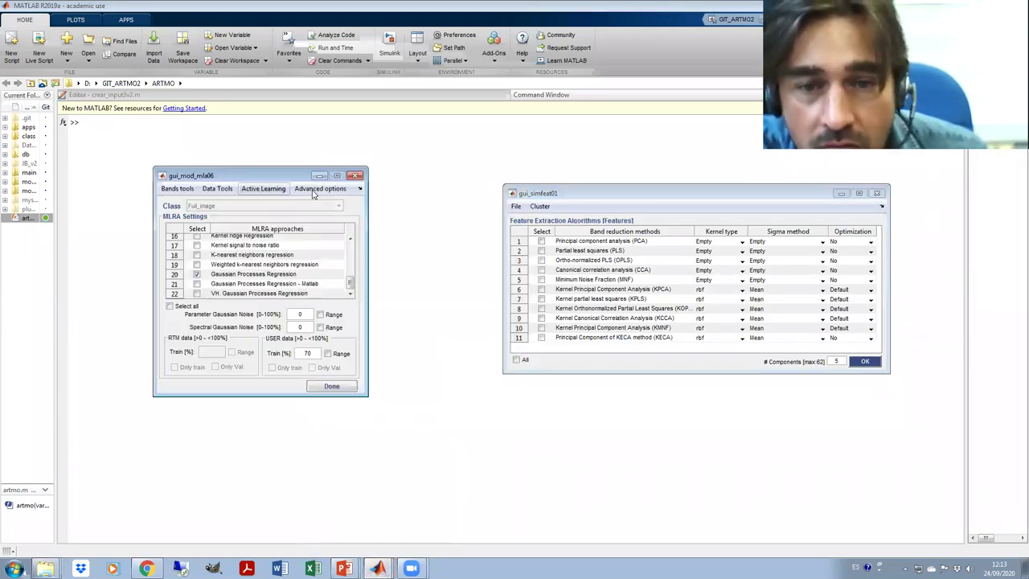
Choose PCA, PLS, OPLS, CCA and MNF as the band reduction methods and accept the selection.
left_click(544, 246)
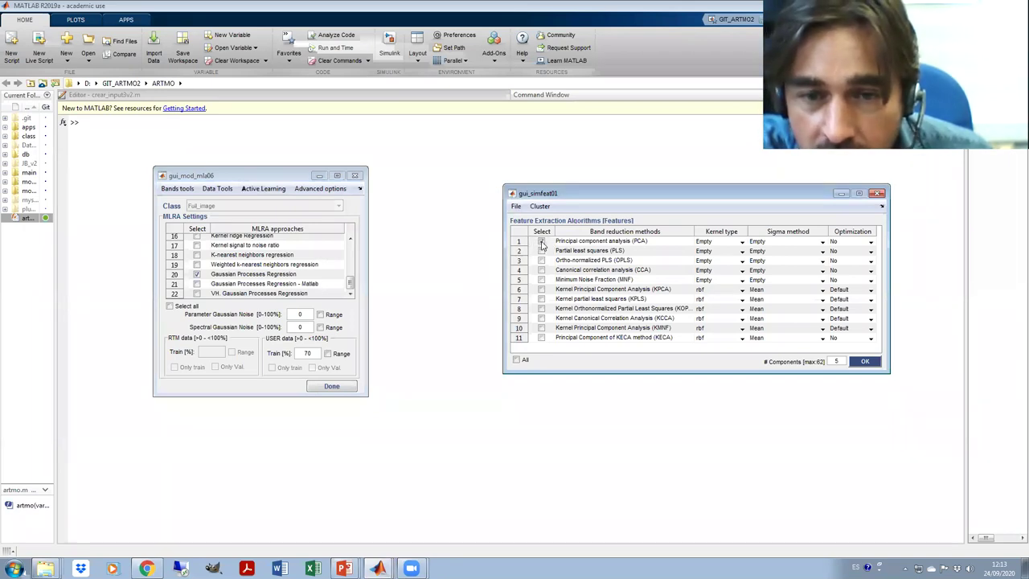
left_click(543, 243)
left_click_drag(585, 193, 492, 188)
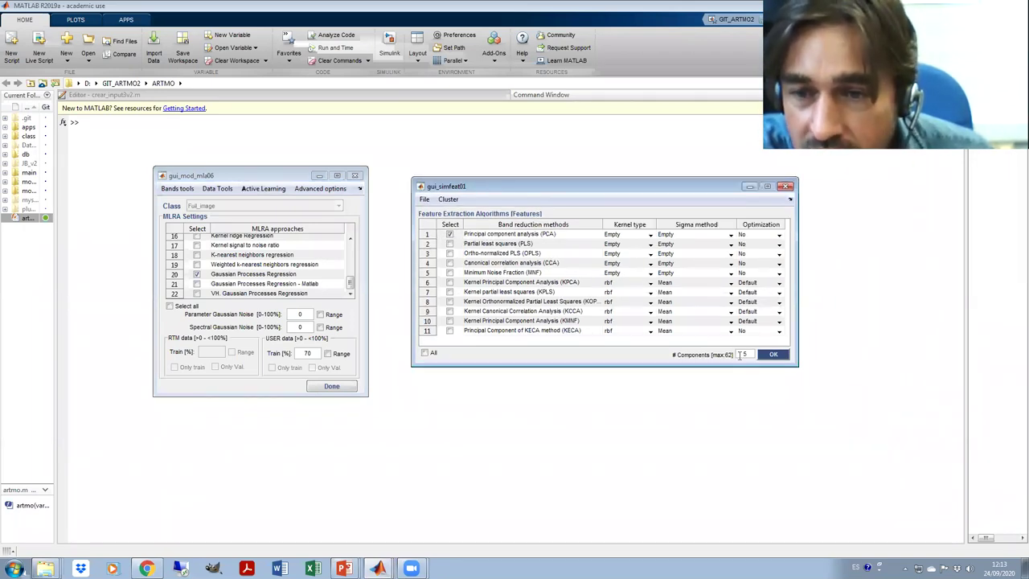
left_click_drag(741, 354, 754, 354)
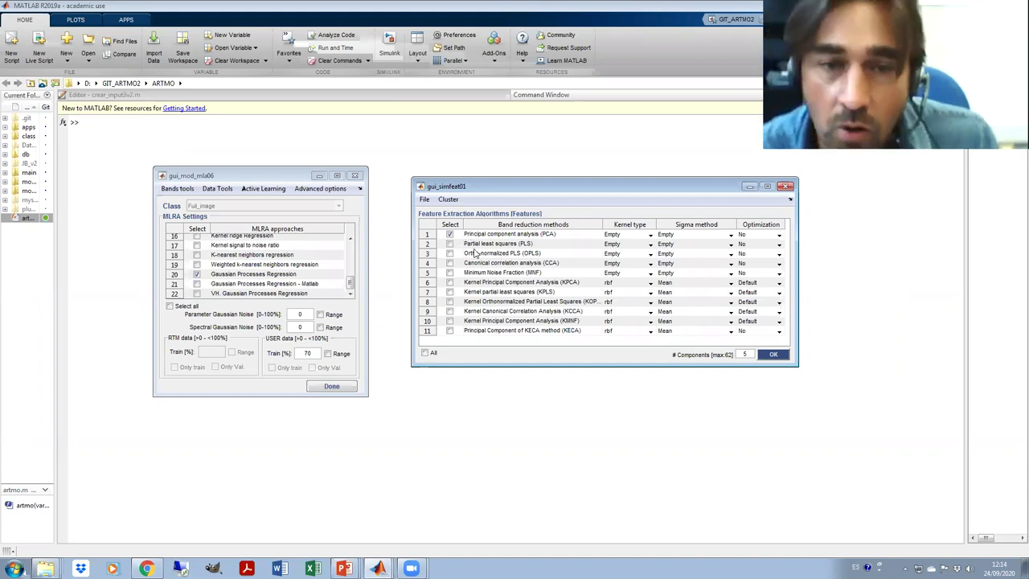
left_click(449, 245)
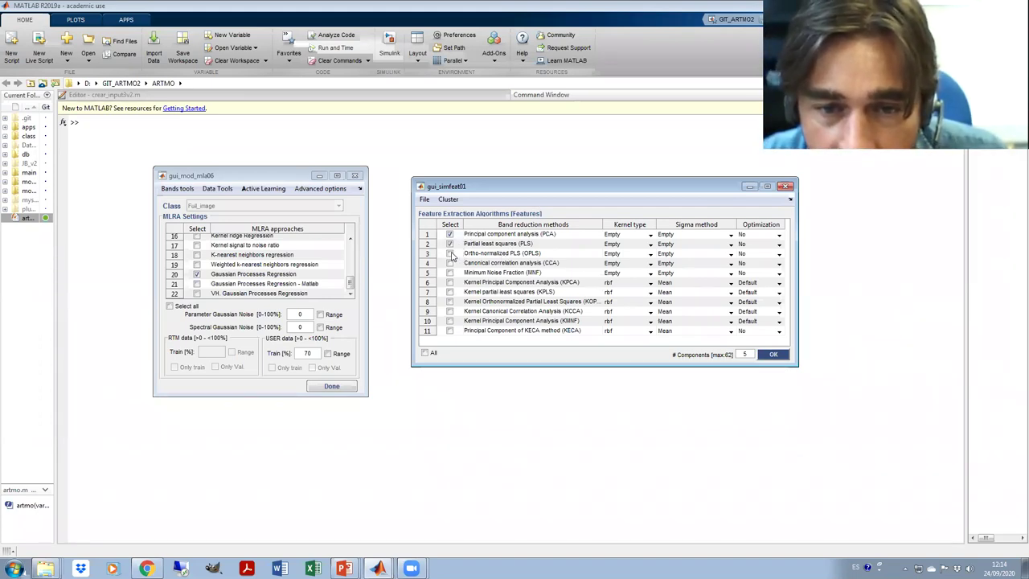
left_click(450, 254)
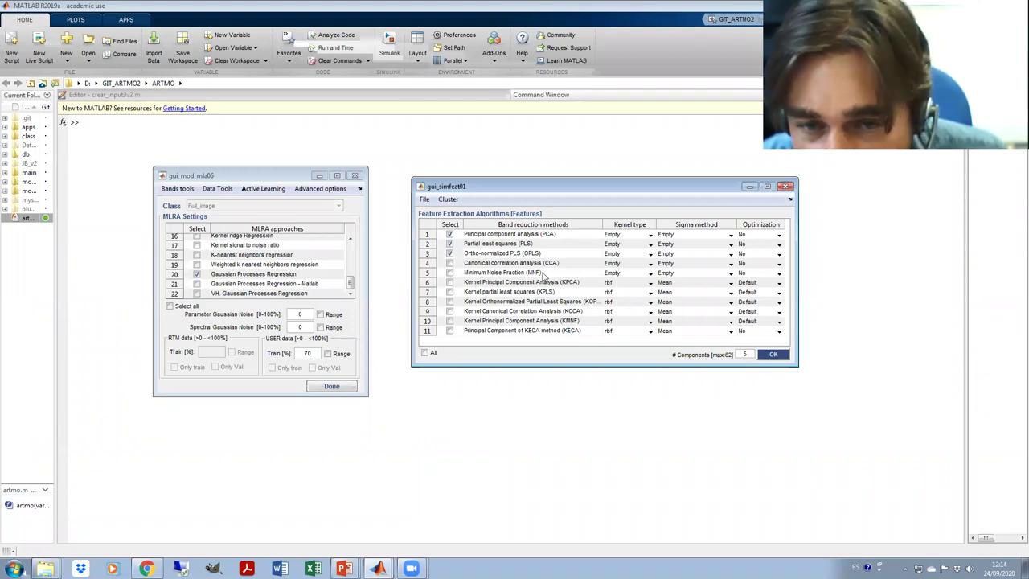
left_click(450, 264)
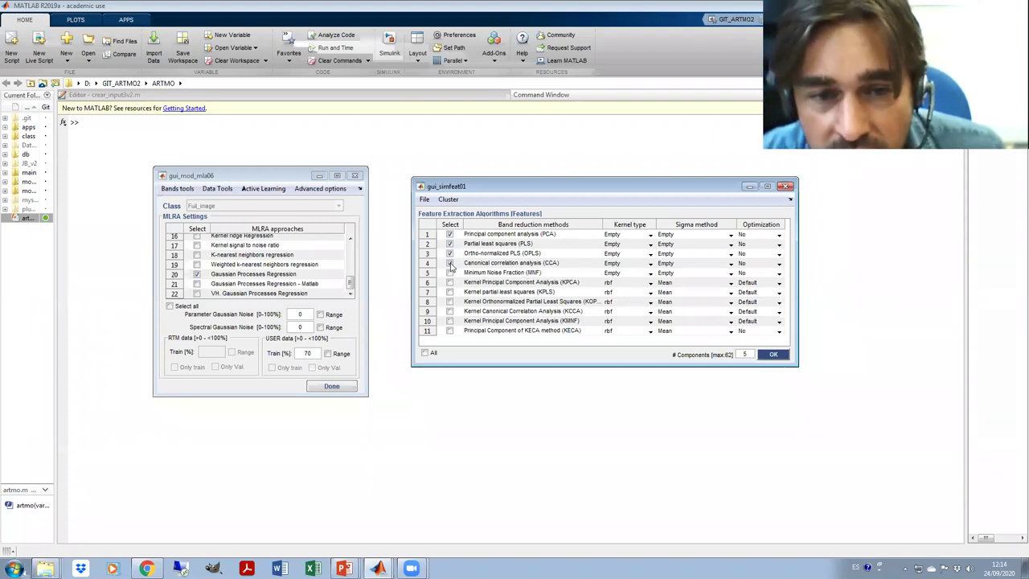
left_click(451, 274)
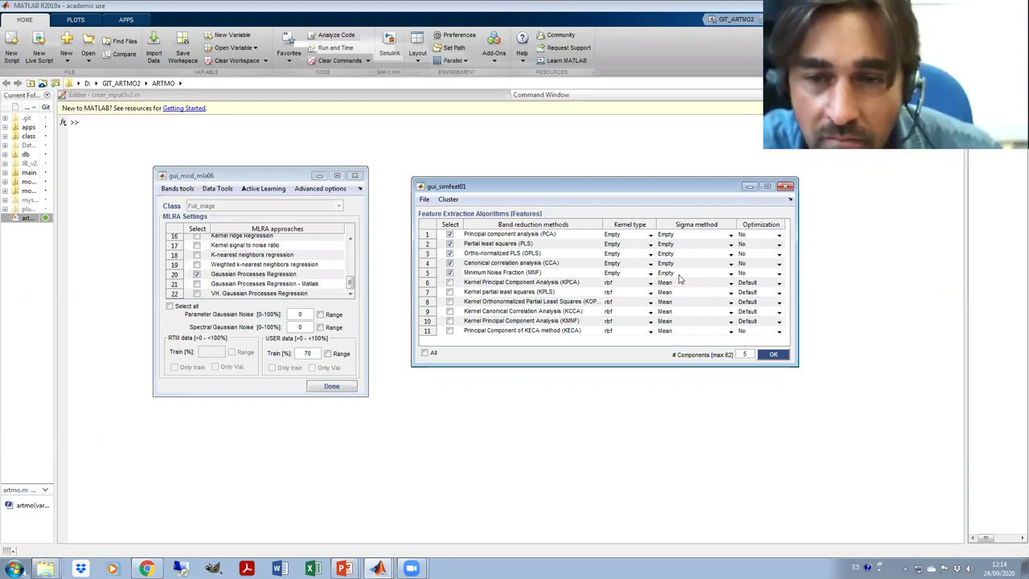
left_click(641, 283)
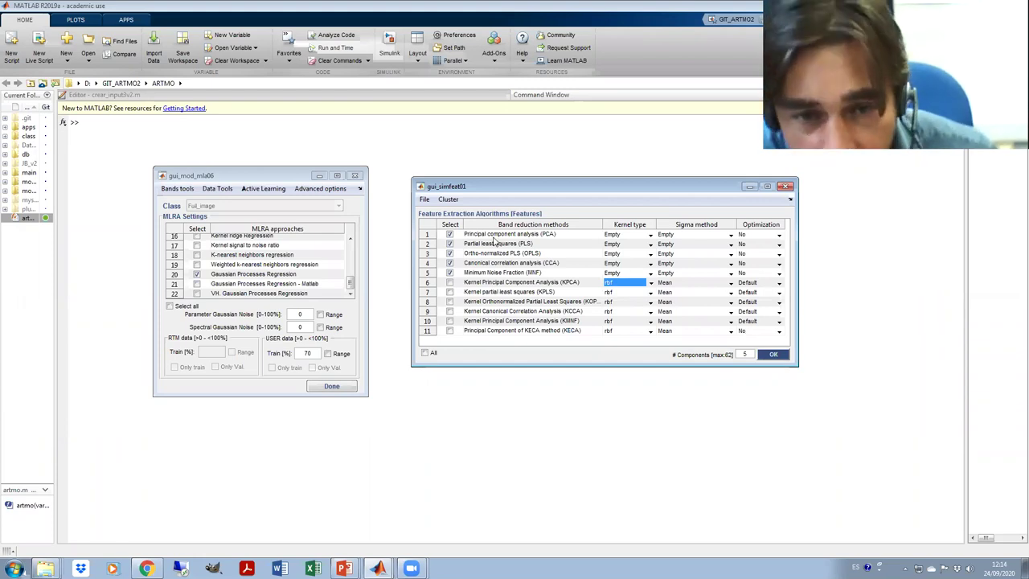
left_click(774, 356)
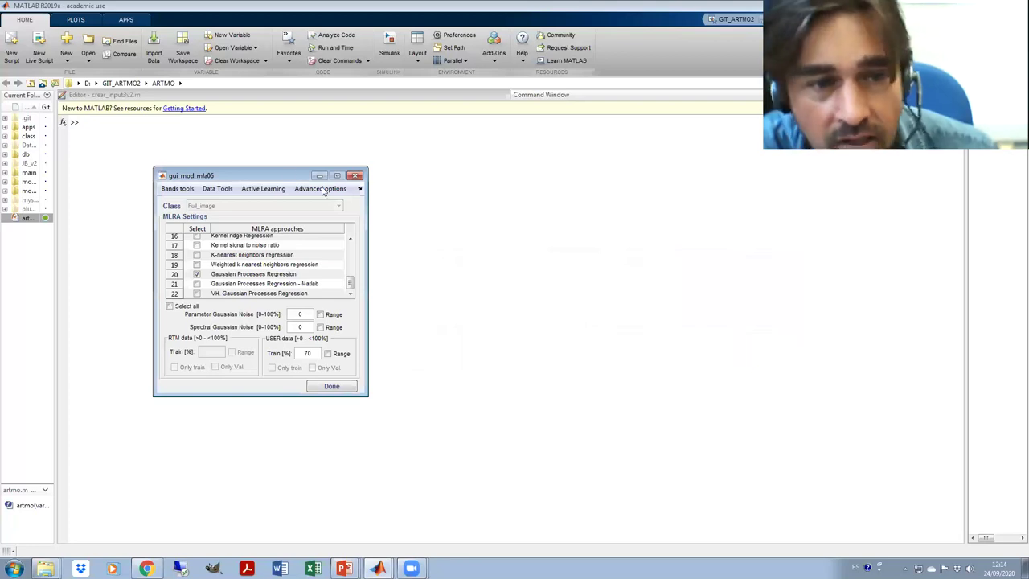
Set up K-fold cross-validation with 3 subsets and confirm the MLRA settings.
left_click_drag(252, 177, 416, 165)
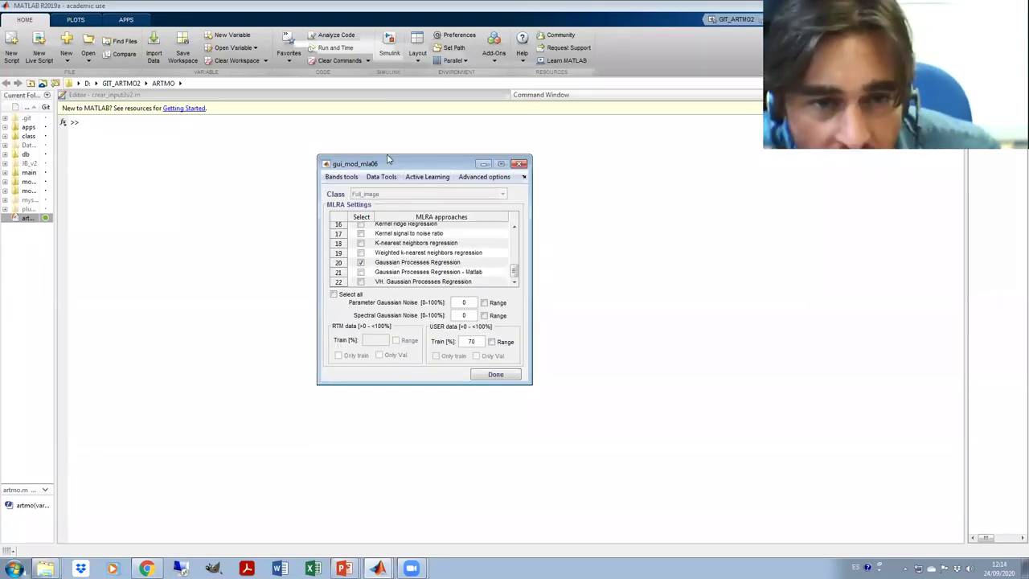
left_click(383, 178)
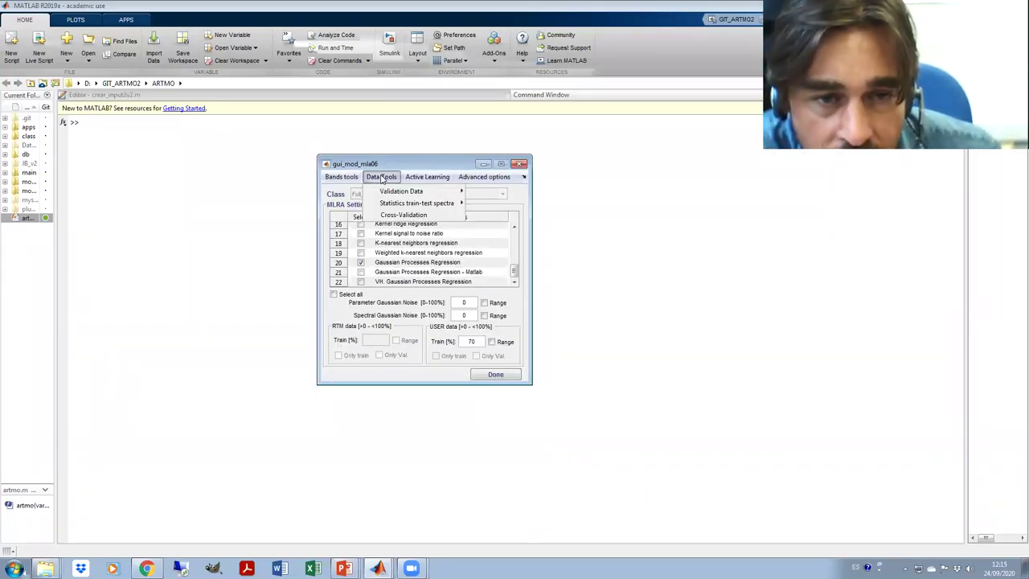
left_click(401, 215)
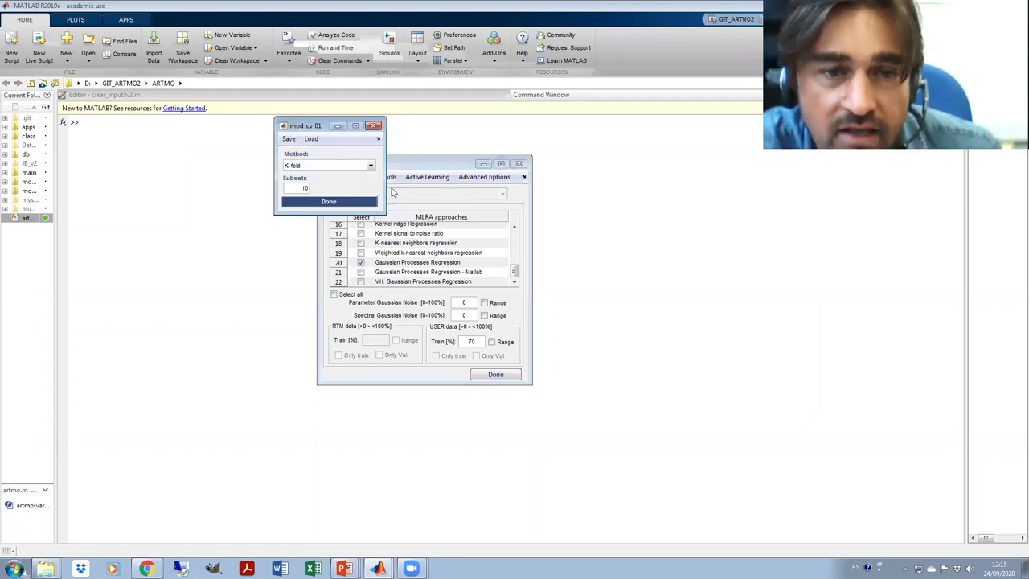
left_click_drag(308, 126, 650, 139)
left_click_drag(409, 168, 314, 131)
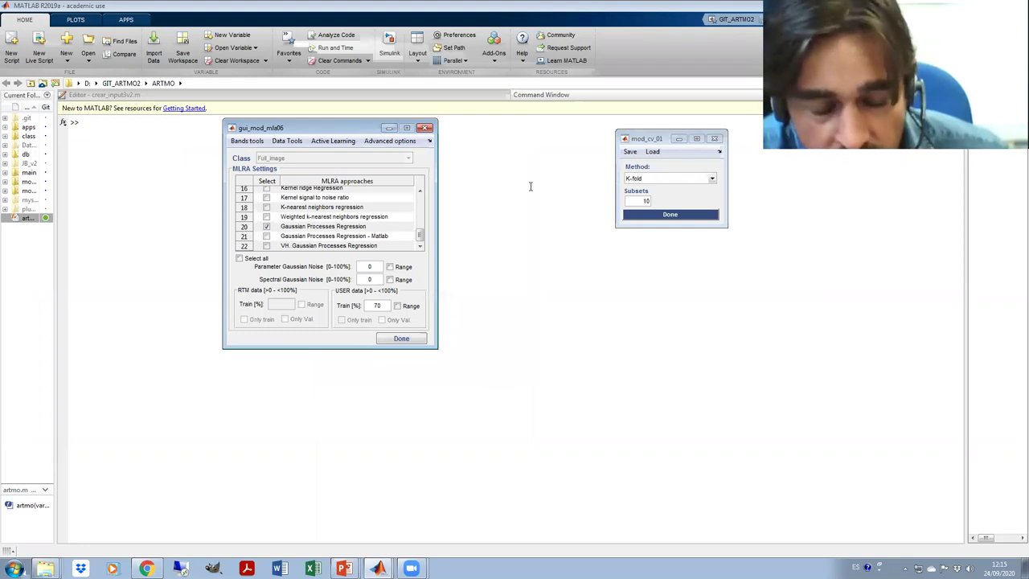
left_click_drag(637, 143, 528, 149)
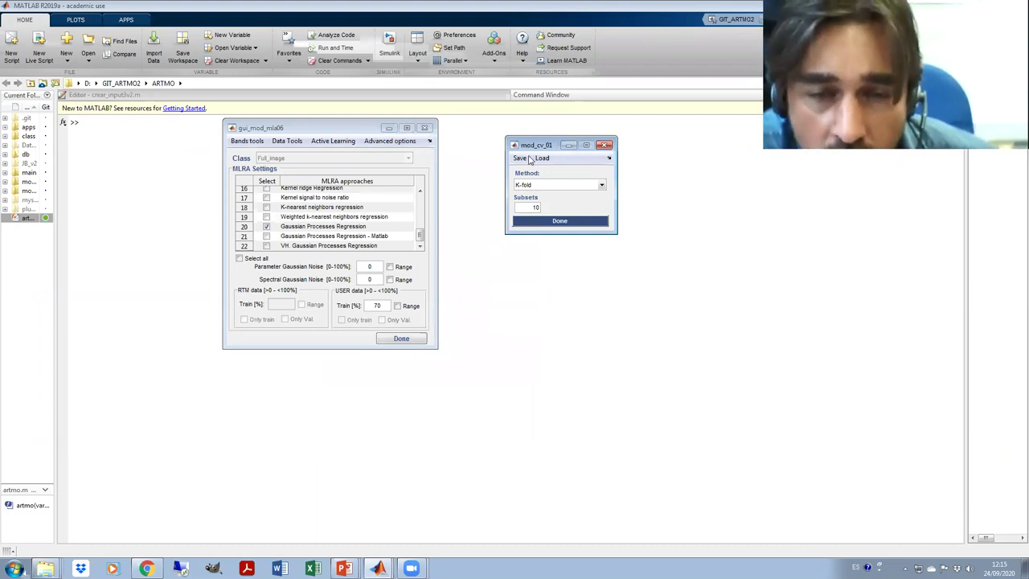
double_click(573, 207)
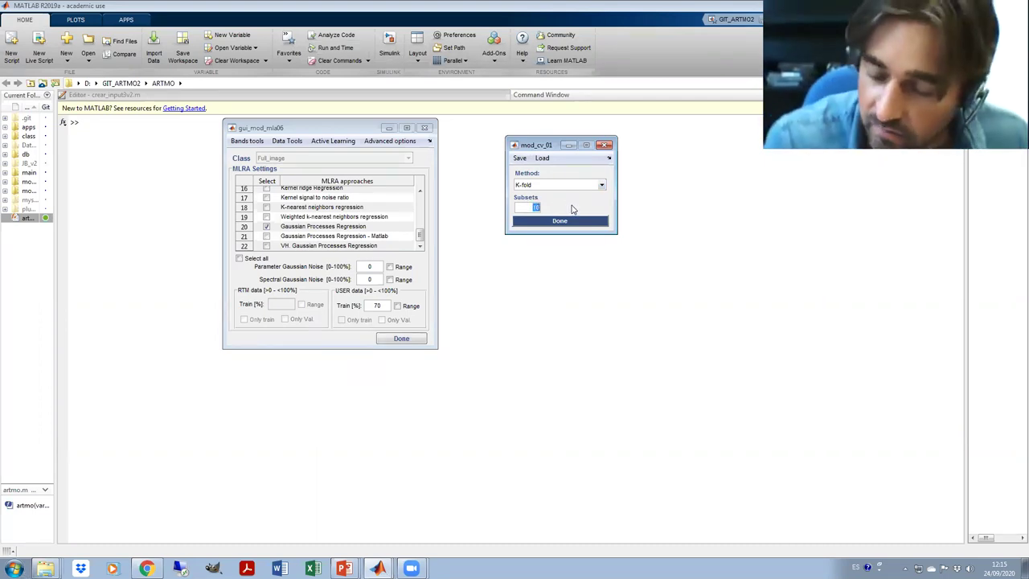
type("3")
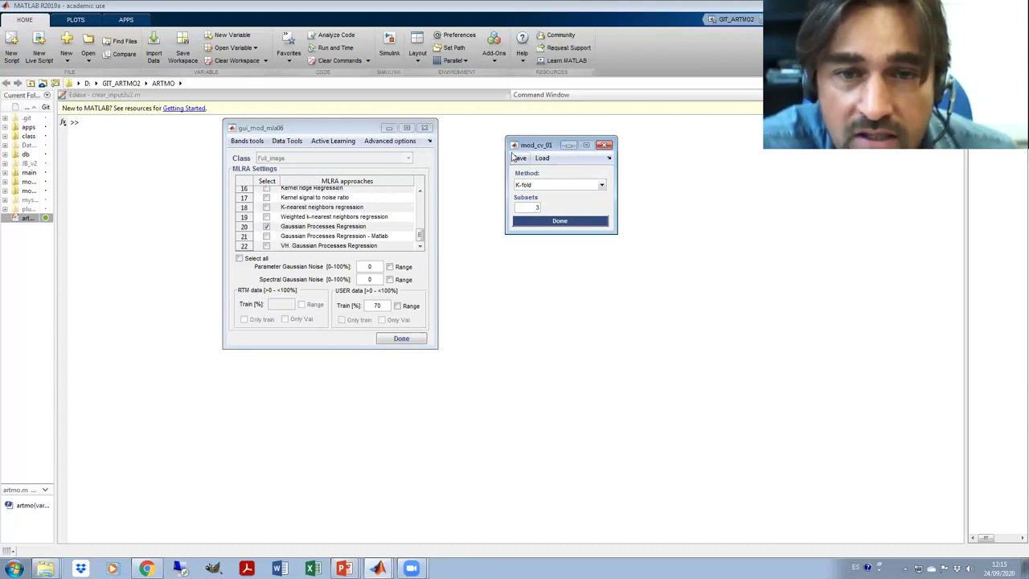
left_click(562, 223)
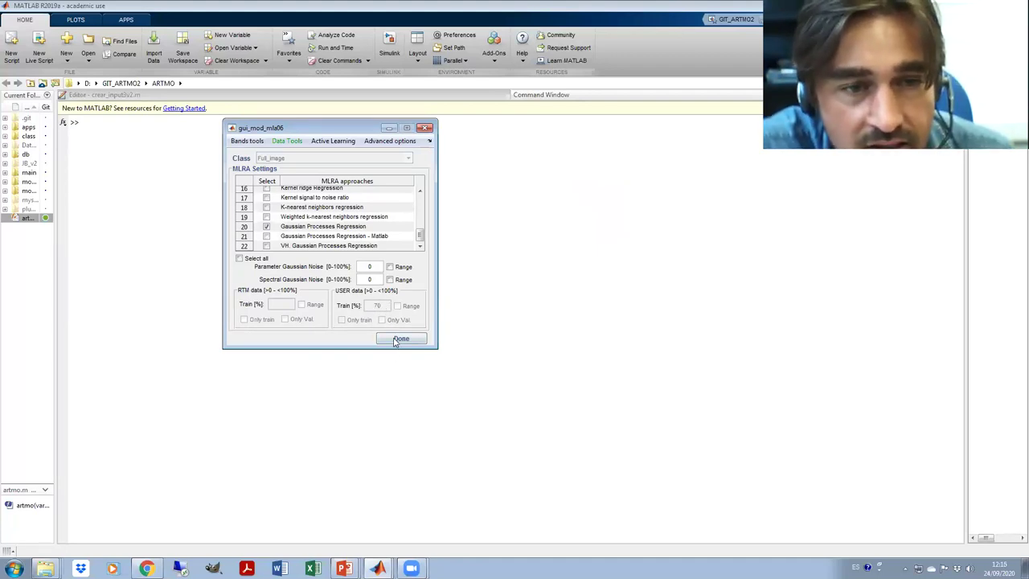
left_click(394, 341)
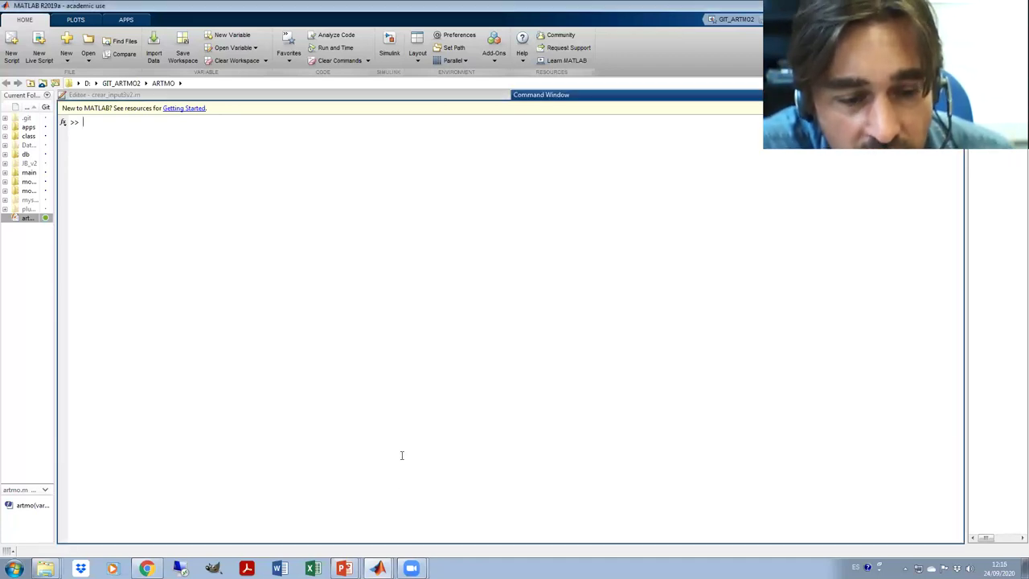
Return to the toolbox's main window and run a new validation, leaving the table name empty.
mouse_move(378, 569)
left_click(342, 525)
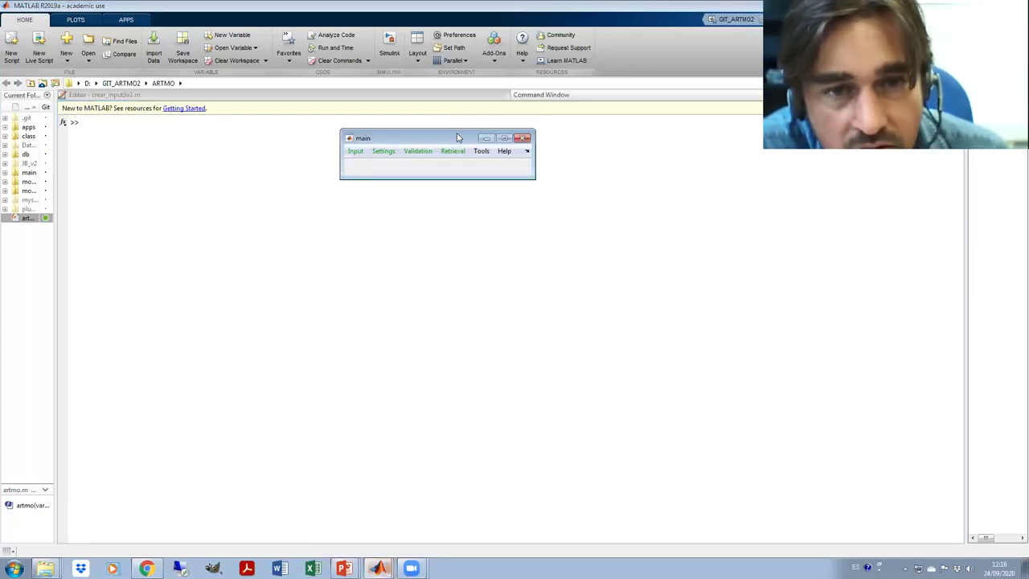
left_click(421, 154)
left_click(422, 167)
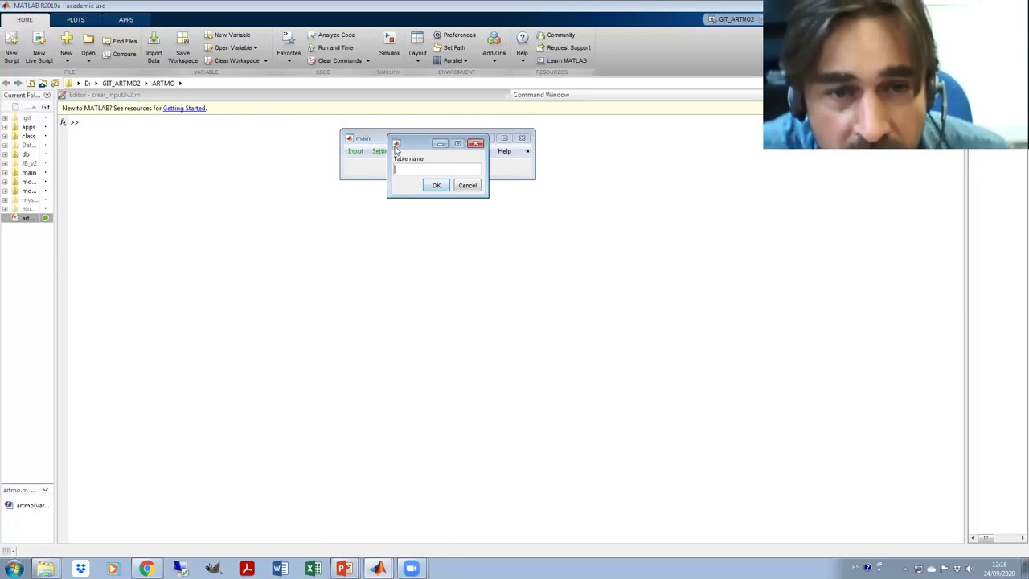
left_click(434, 187)
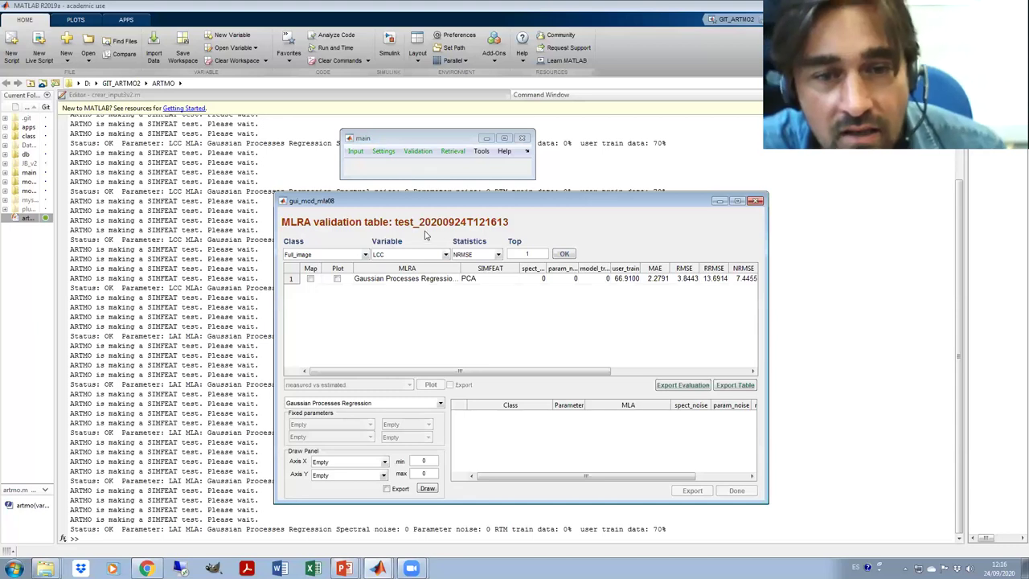
Bring the LCC validation results window back to the front and widen it to show all statistics columns through R2.
left_click_drag(416, 201, 206, 194)
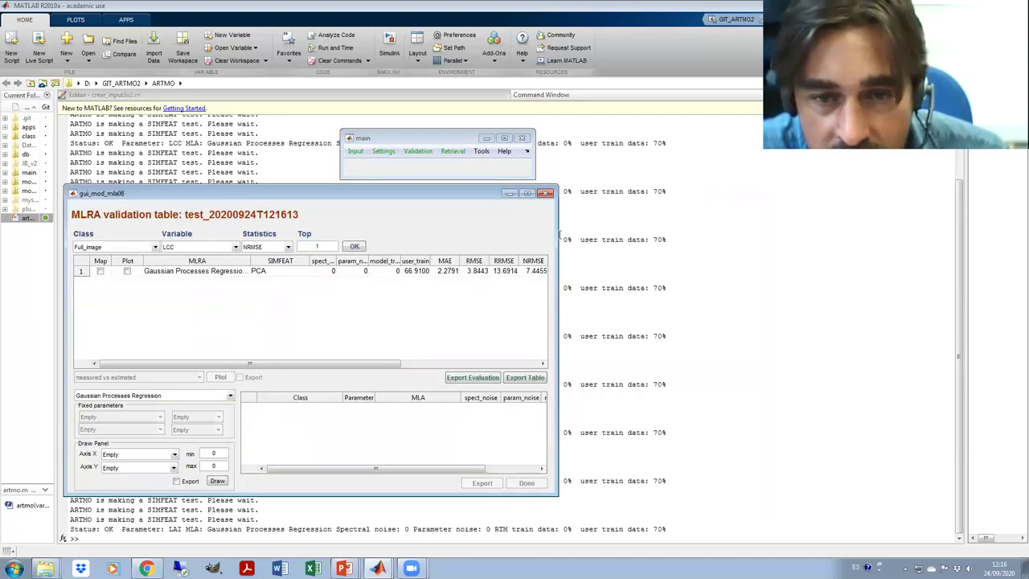
left_click(562, 235)
mouse_move(378, 565)
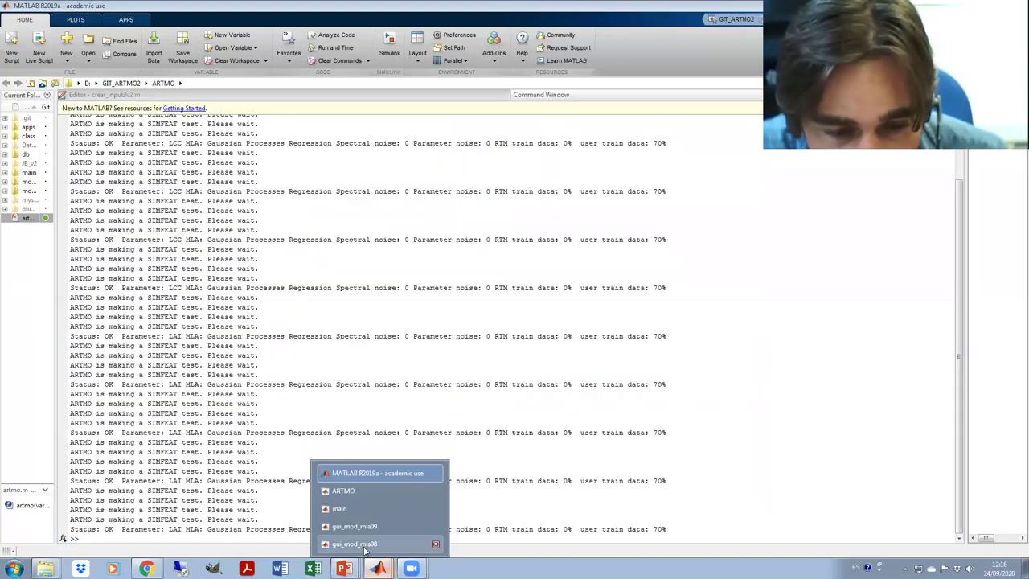
left_click(366, 546)
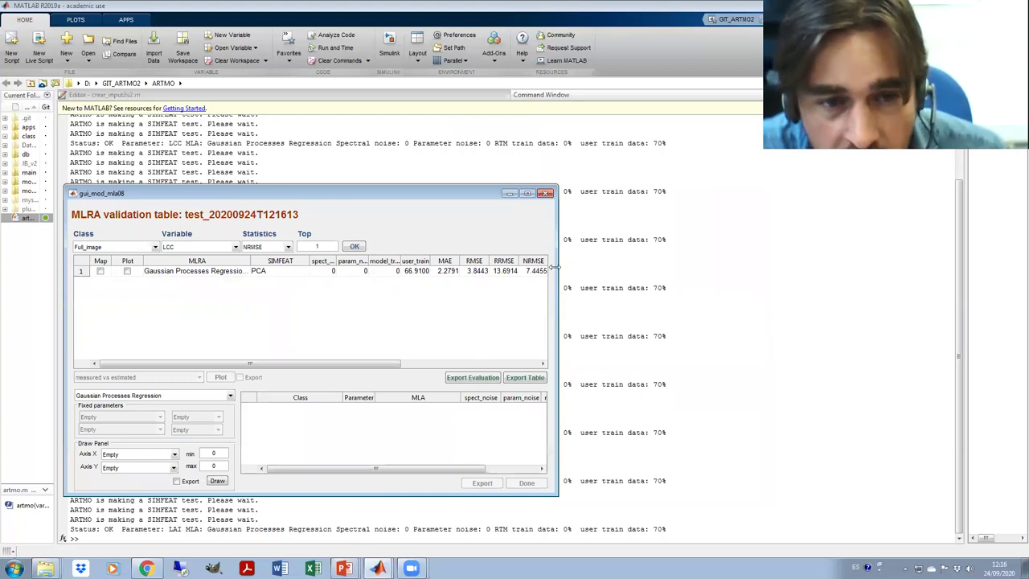
left_click_drag(554, 268, 894, 268)
left_click(599, 273)
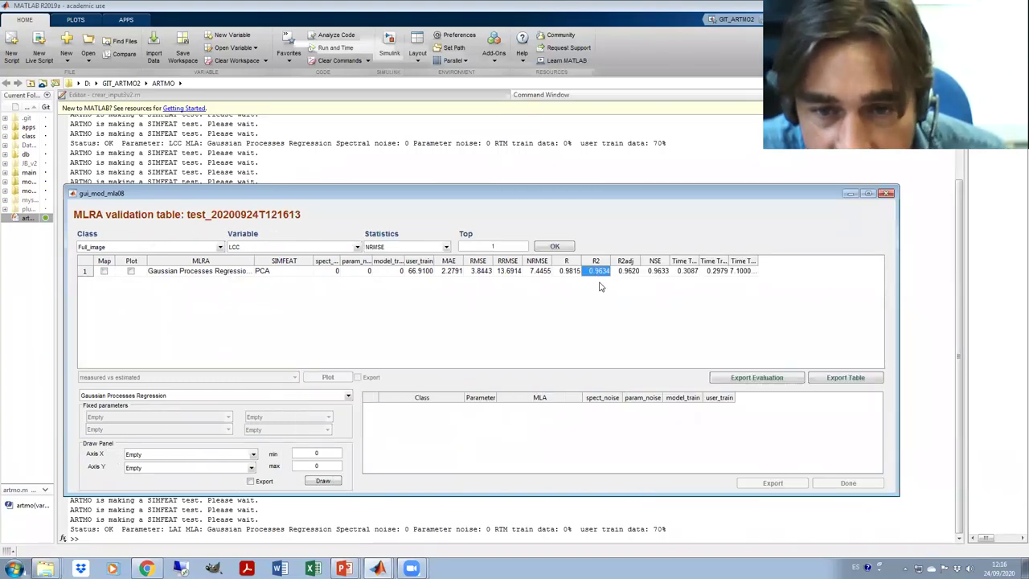
Plot measured versus estimated LCC for the PCA-based Gaussian Processes Regression model.
left_click_drag(286, 193, 306, 142)
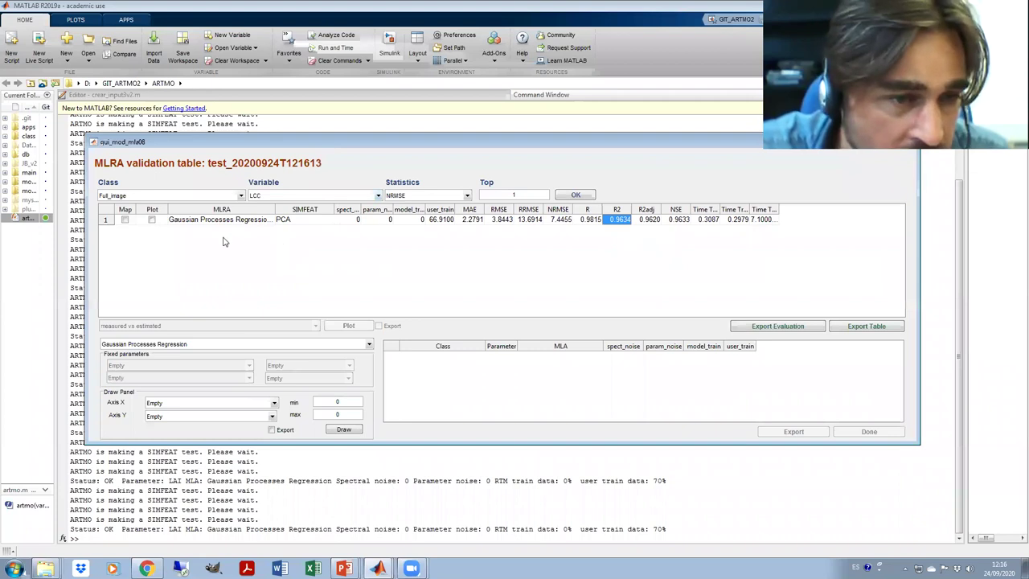
left_click(152, 220)
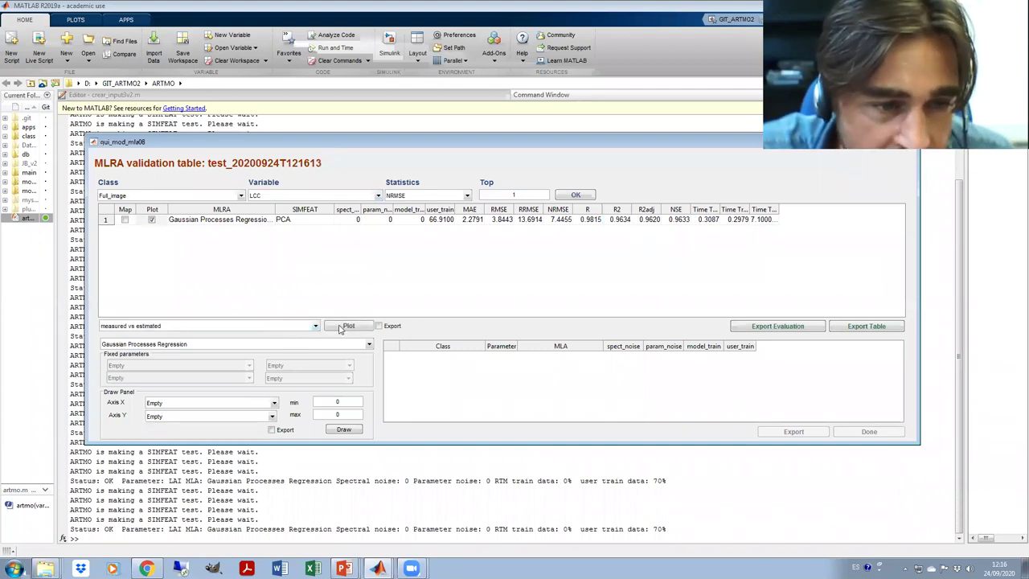
left_click(344, 326)
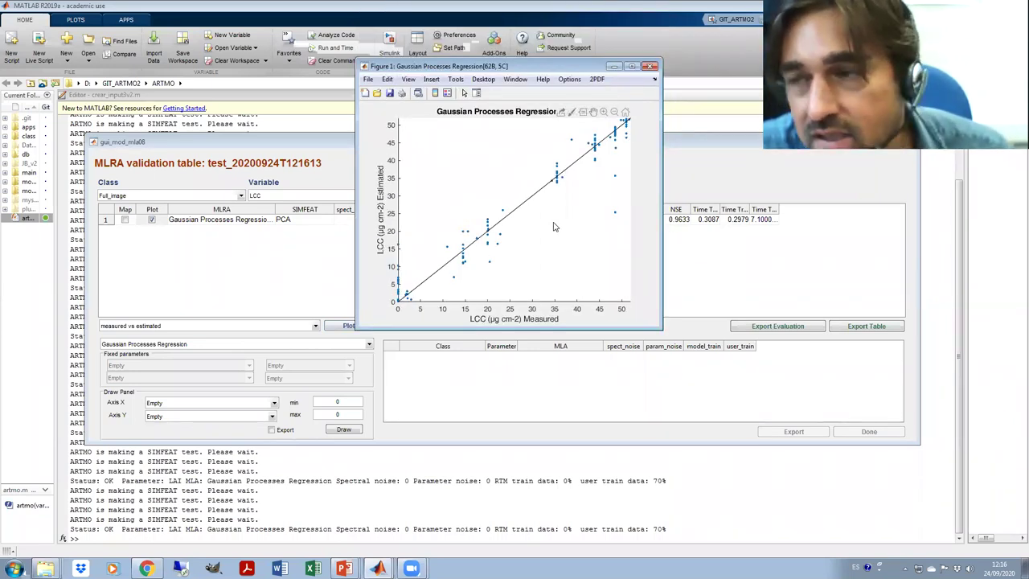
Switch the results to LAI, plot measured versus estimated for the best model, and enlarge the figure beside the table.
left_click(336, 196)
left_click(302, 215)
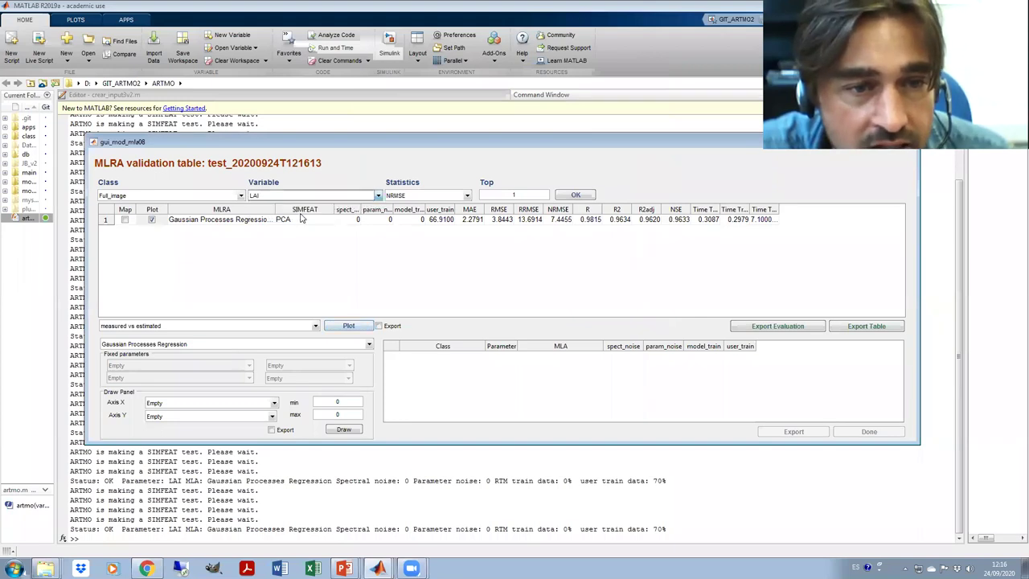
left_click(151, 219)
left_click(348, 326)
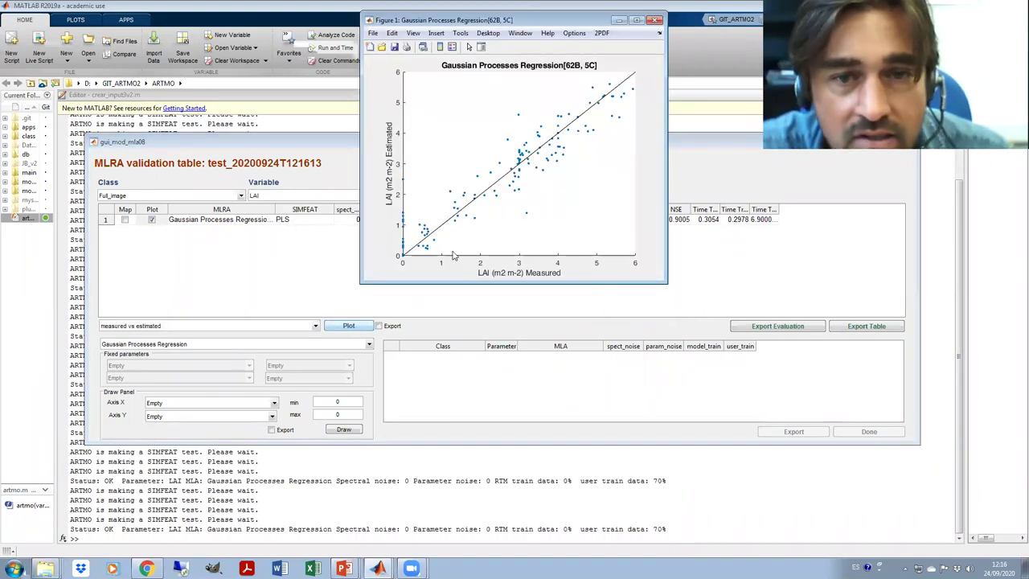
left_click_drag(361, 279, 186, 440)
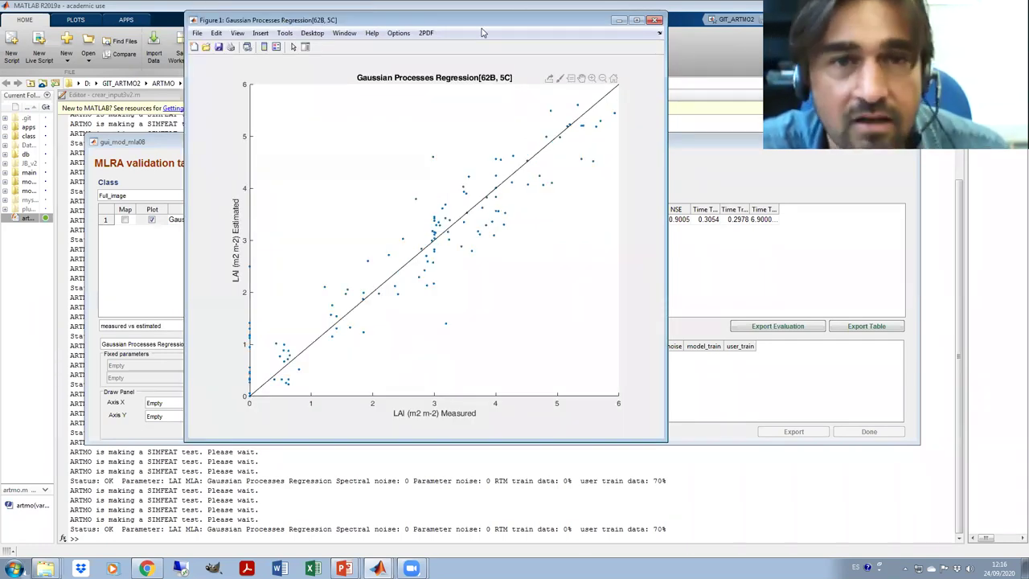
left_click_drag(534, 27, 693, 77)
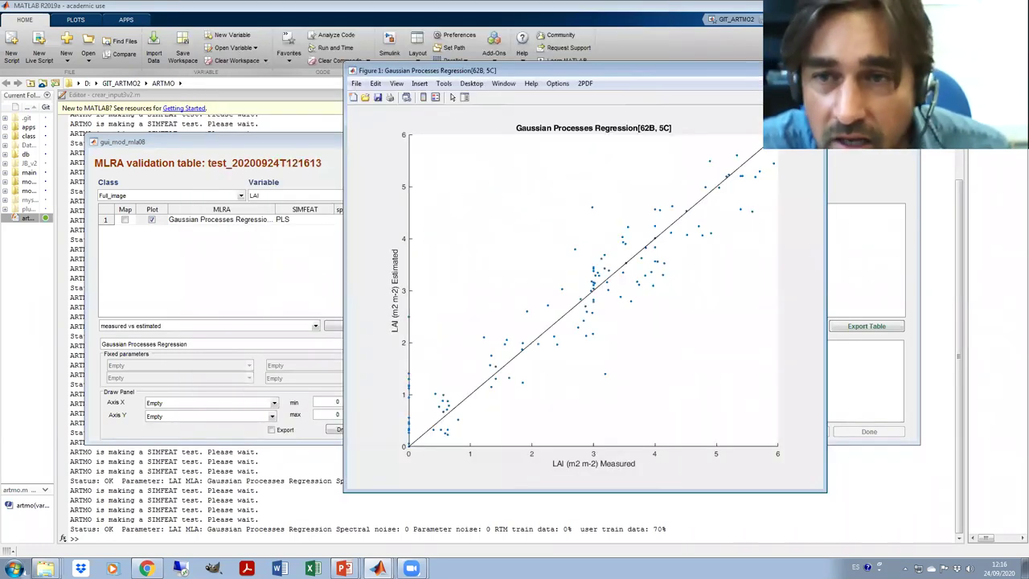
Return to the validation table, list the top 3 LAI models, and compare the R values of their reduction methods.
left_click(330, 306)
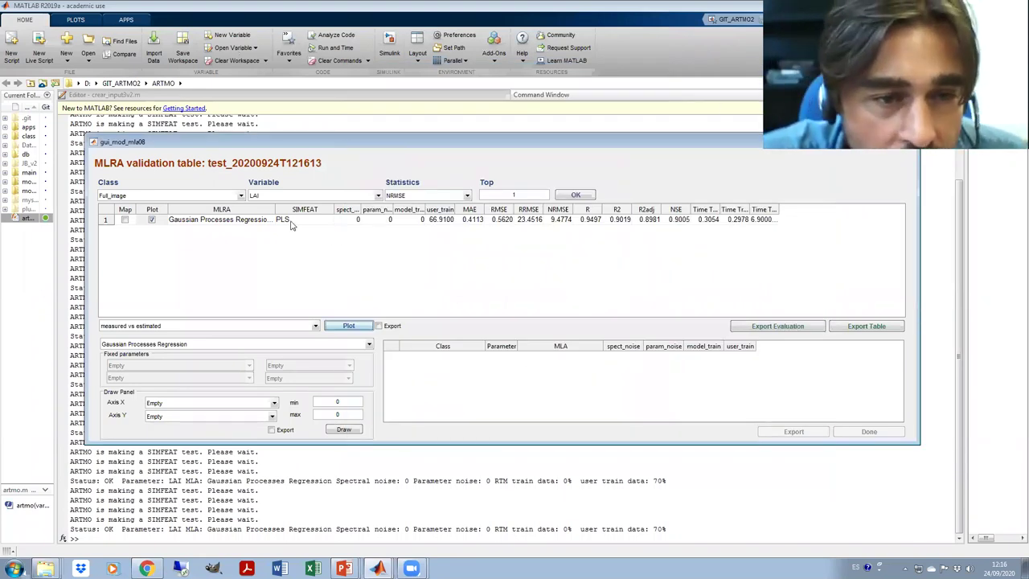
left_click(291, 225)
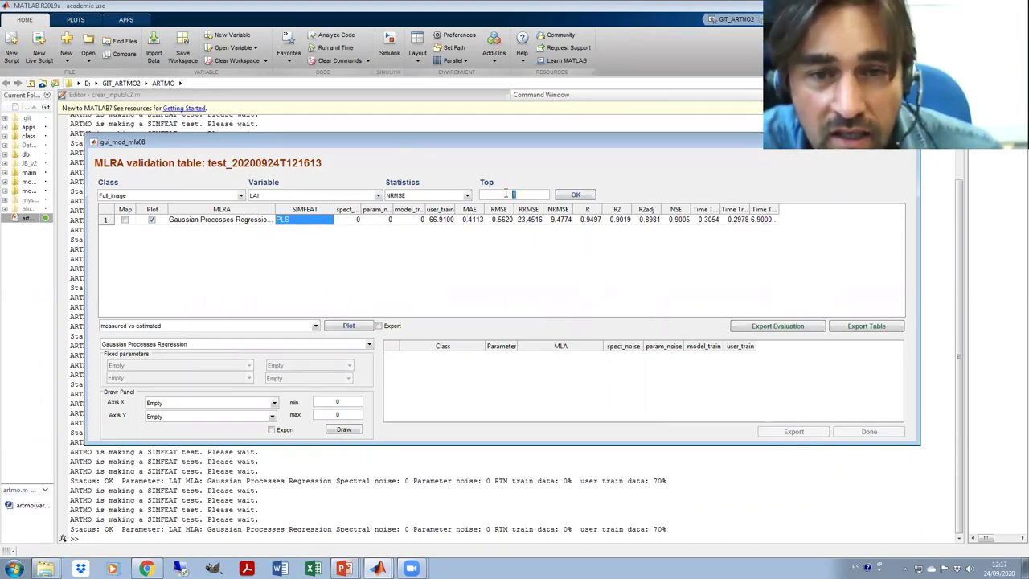
left_click(576, 194)
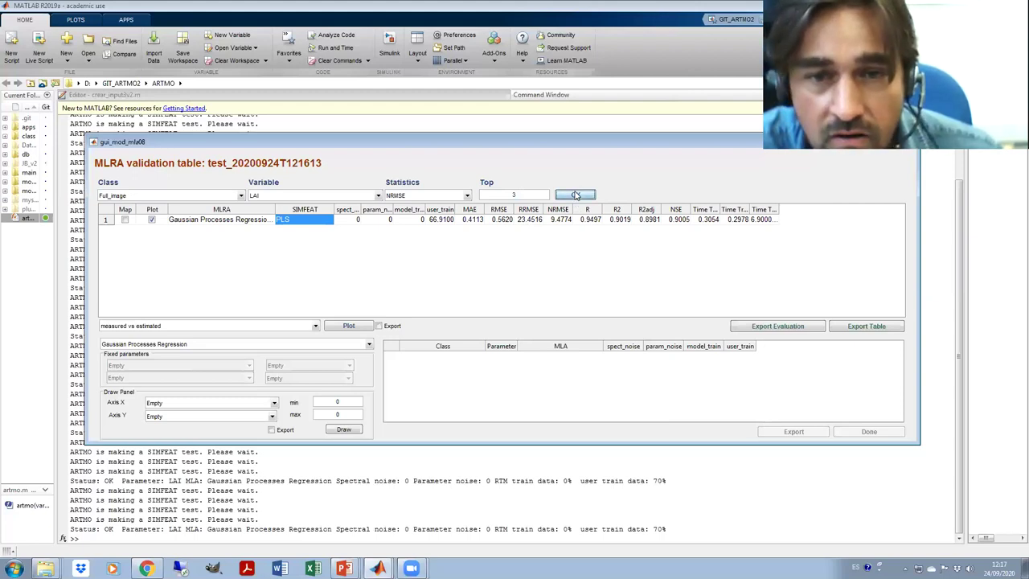
left_click(294, 221)
left_click(288, 232)
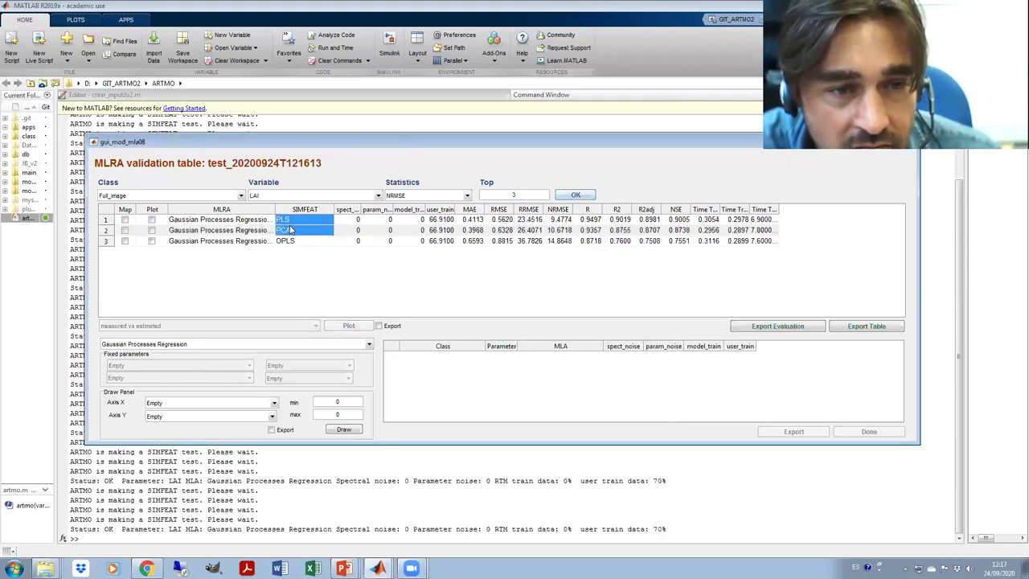
left_click(283, 220)
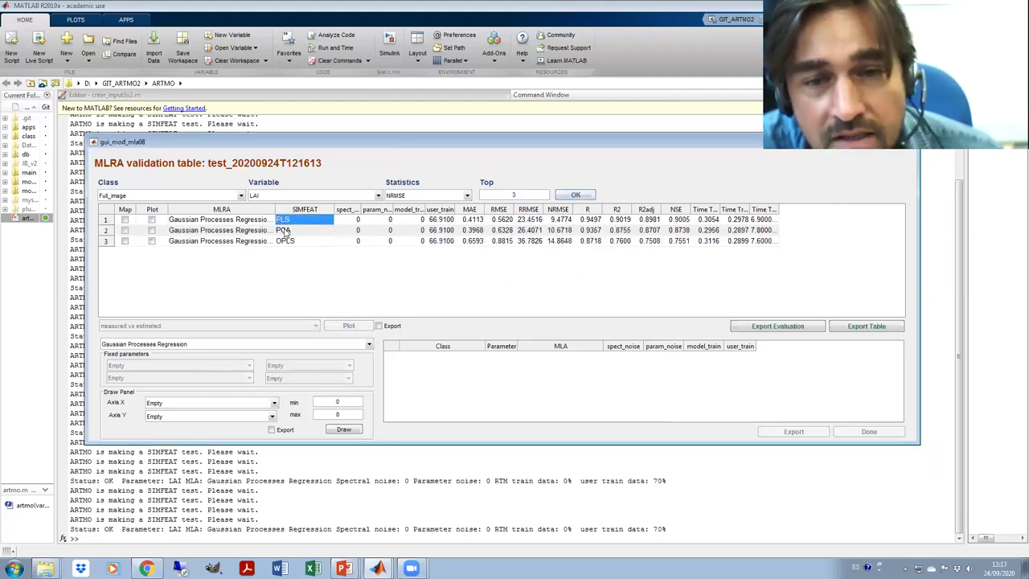
left_click_drag(581, 221, 585, 231)
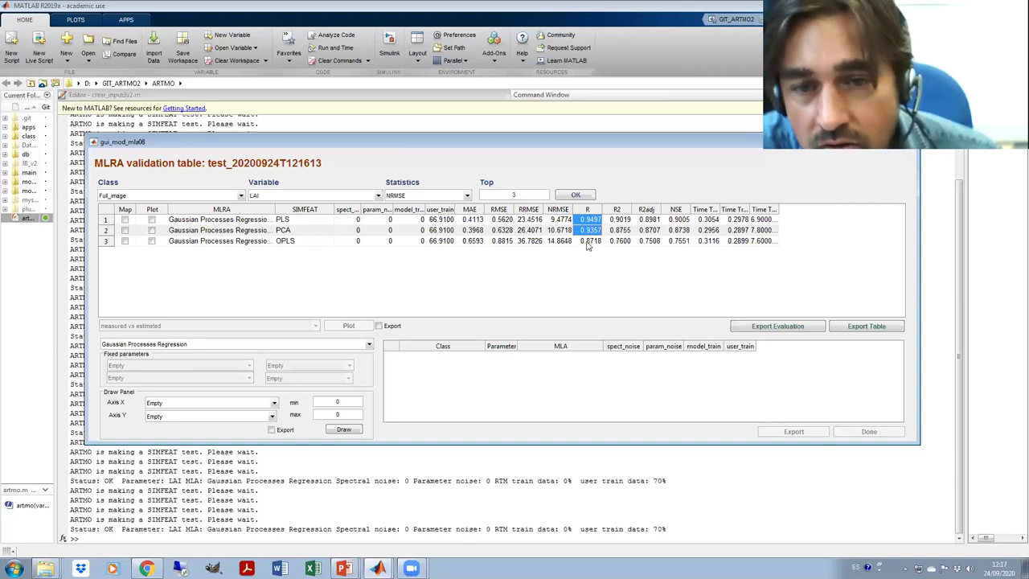
left_click(588, 241)
left_click_drag(589, 221, 588, 232)
List the top 5 LAI models and review the R statistic and the dimensionality reduction methods.
left_click_drag(521, 198, 495, 194)
type("5")
left_click(576, 195)
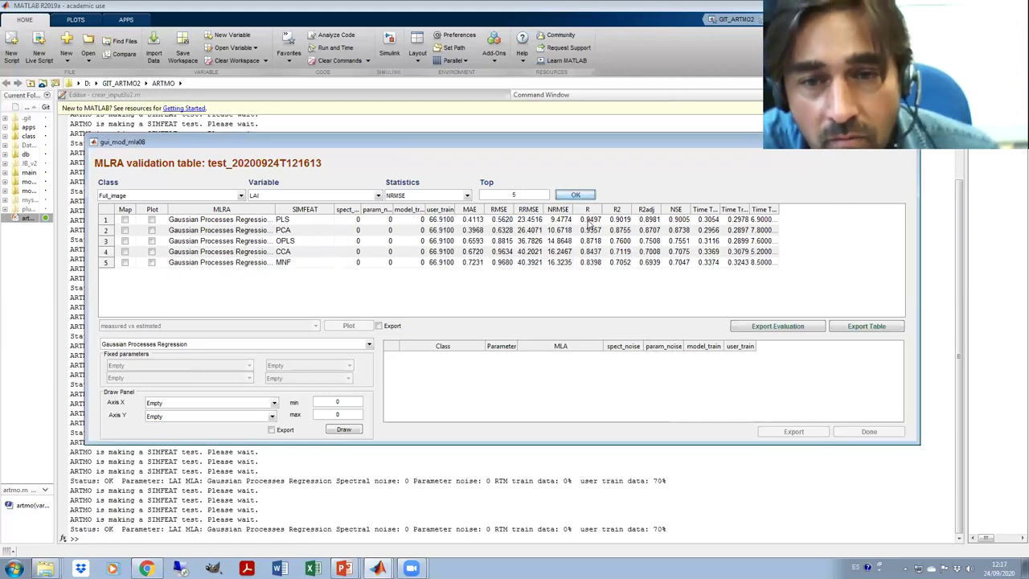
left_click(587, 219)
left_click_drag(294, 222, 295, 265)
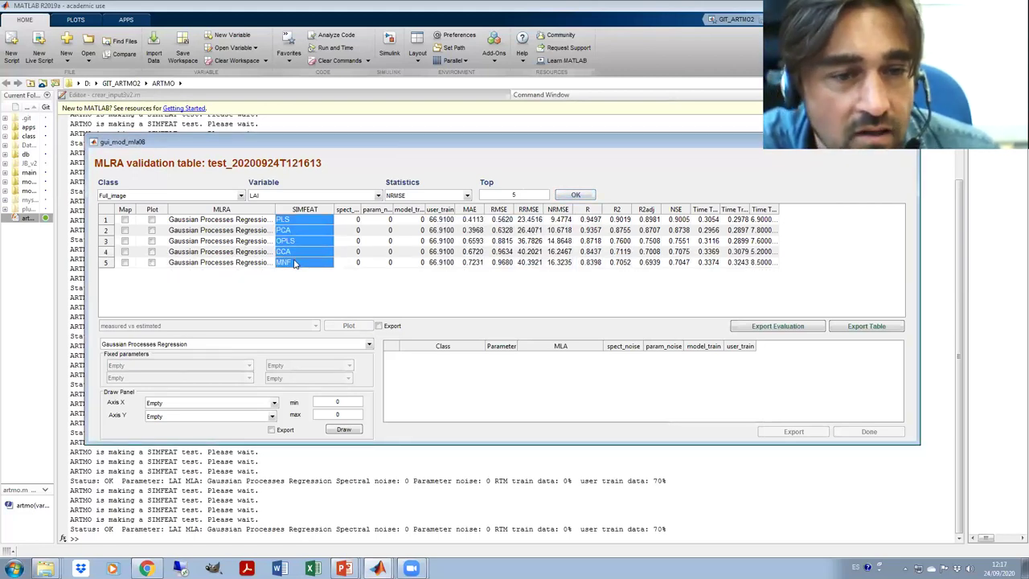
Switch the top 5 results to LCC and review the ranking of the dimensionality reduction methods.
left_click(270, 198)
left_click(268, 208)
left_click_drag(305, 220, 312, 263)
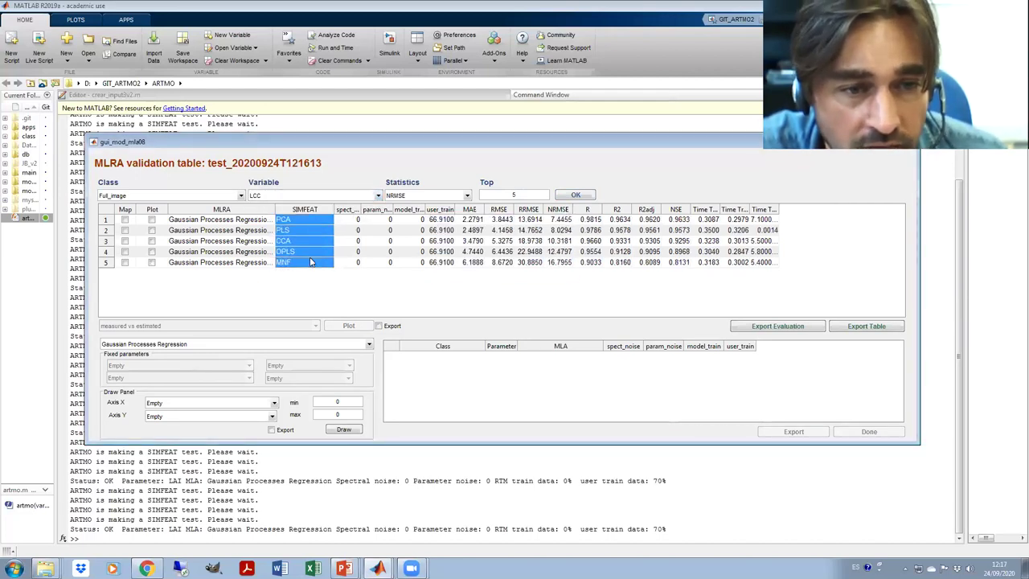
Plot the sigma bands (GPR) for the LCC model with PCA, examine the component bars, and close the figure.
left_click(150, 220)
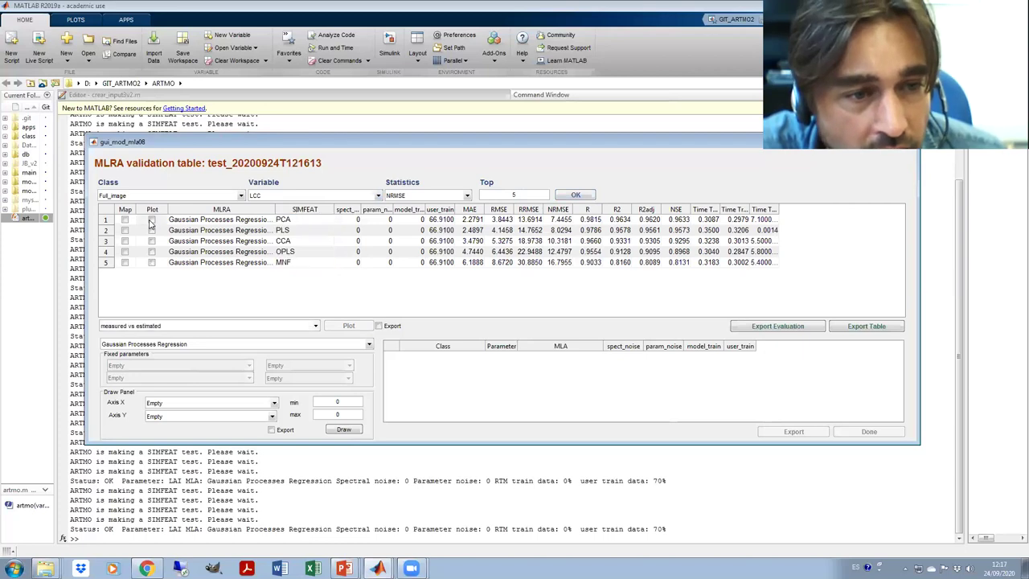
left_click(225, 325)
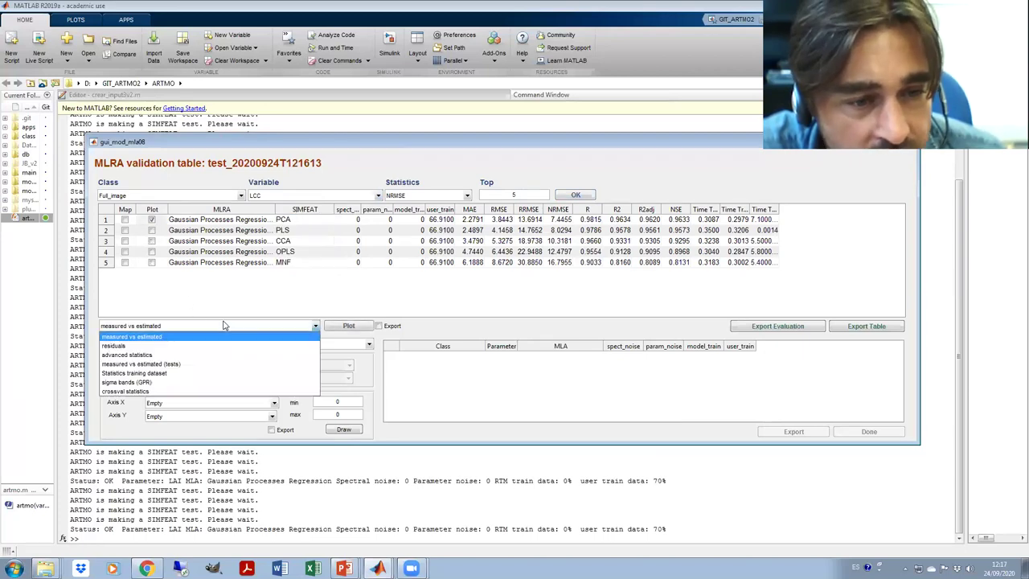
left_click(162, 383)
left_click(348, 326)
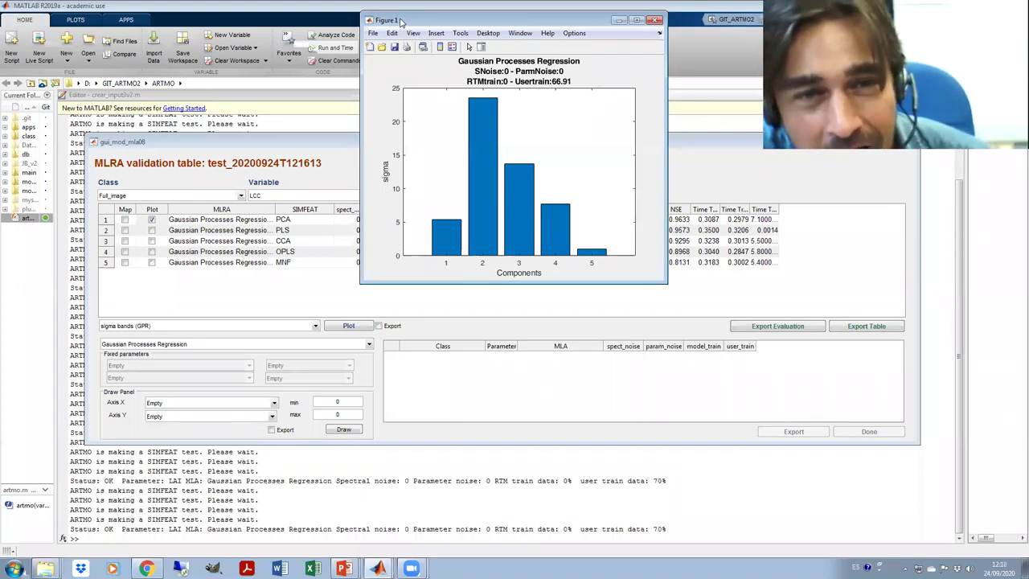
left_click_drag(399, 23, 307, 92)
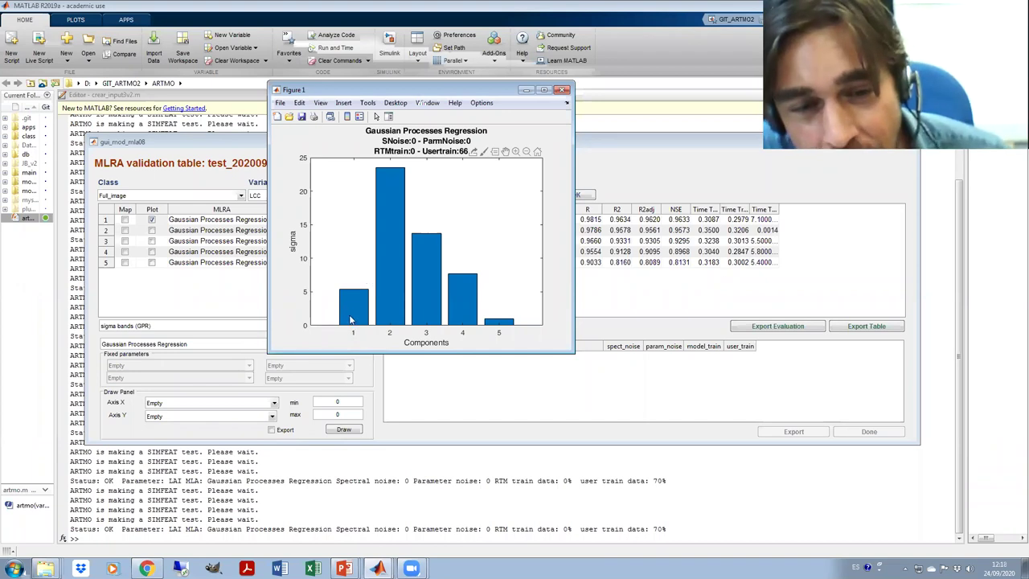
mouse_move(351, 317)
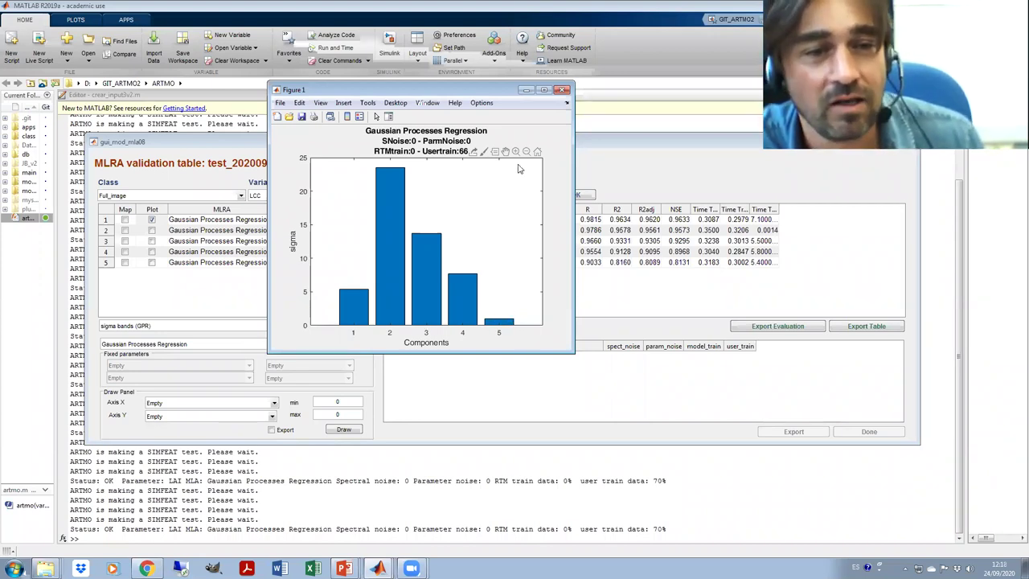
left_click(563, 91)
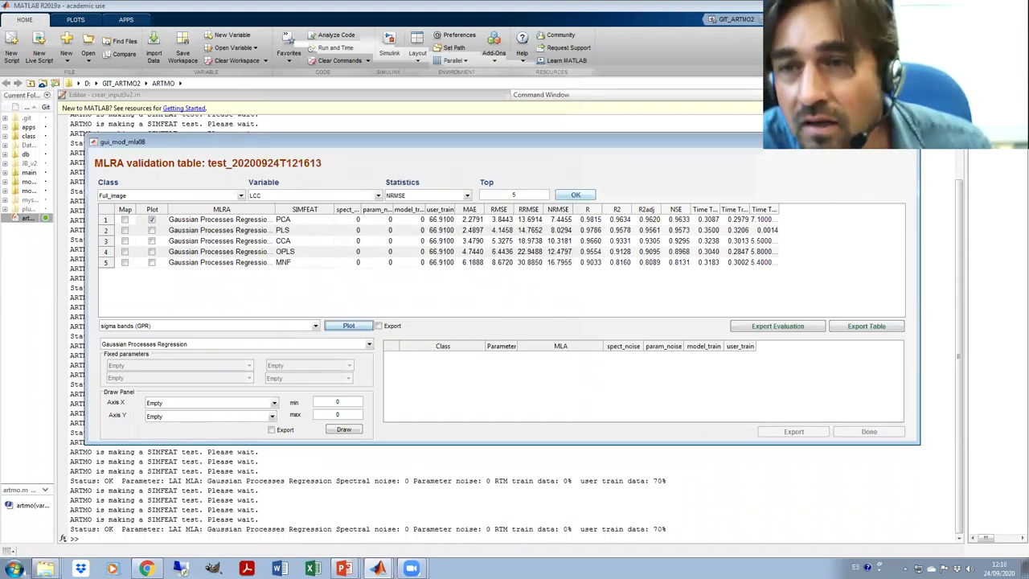
Close the validation results window and the remaining gui_mod_mla09 window, and clear the command window with clc.
left_click(576, 194)
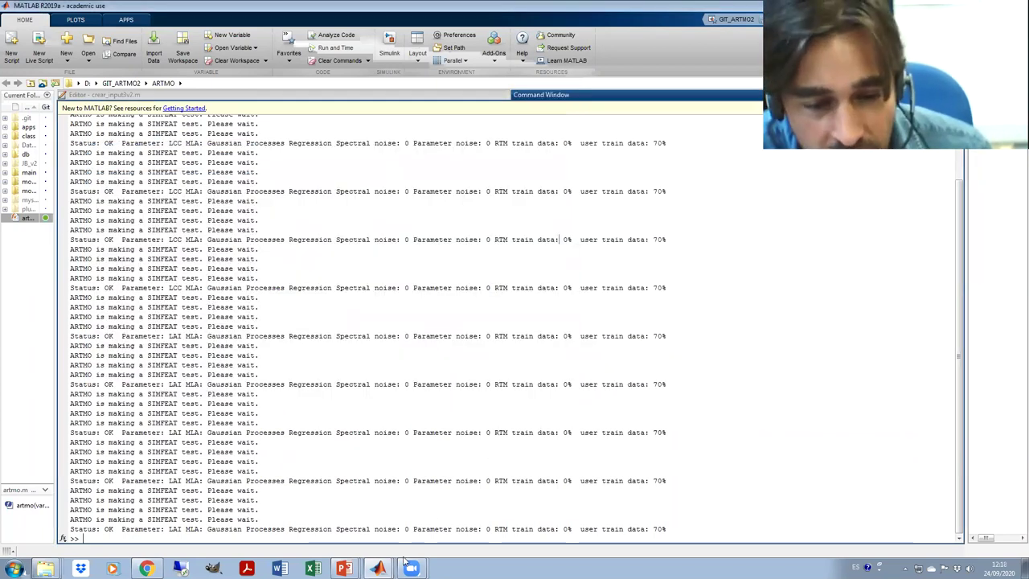
left_click(378, 568)
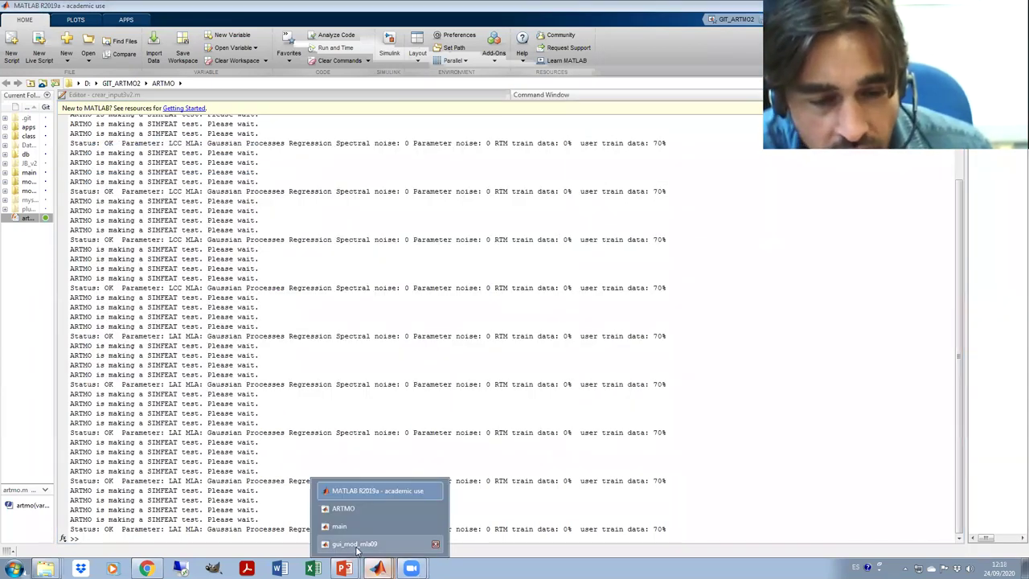
left_click(435, 547)
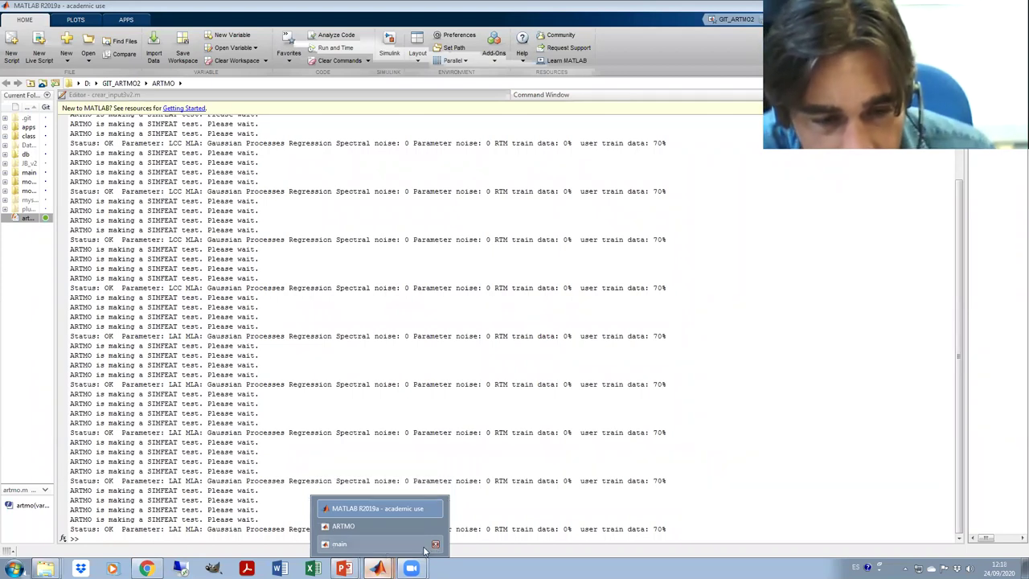
left_click(151, 539)
type("clc")
key("Return")
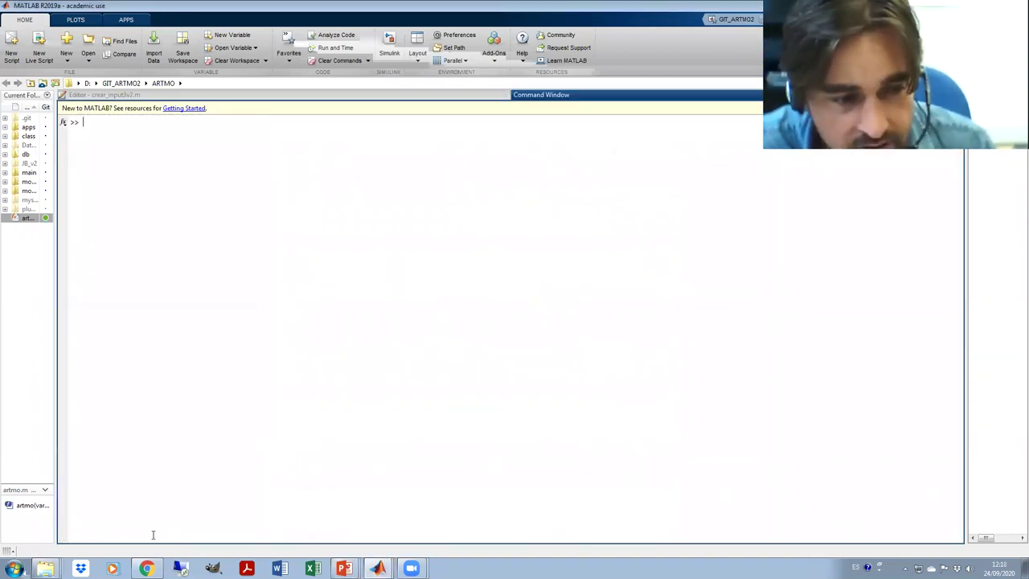
Bring up the ARTMO window and the toolbox's main window, and close the toolbox's main window.
mouse_move(378, 569)
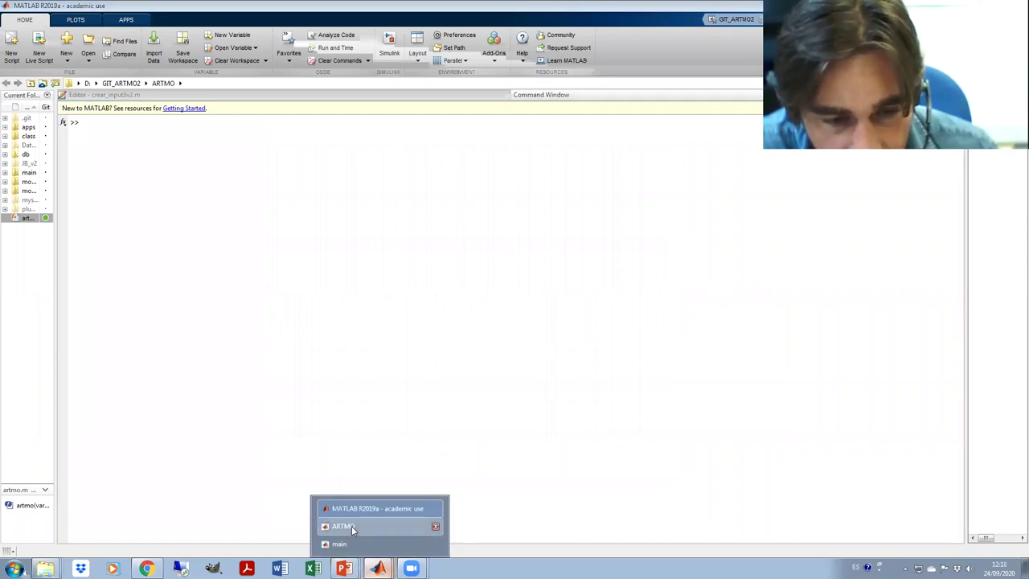
left_click(351, 526)
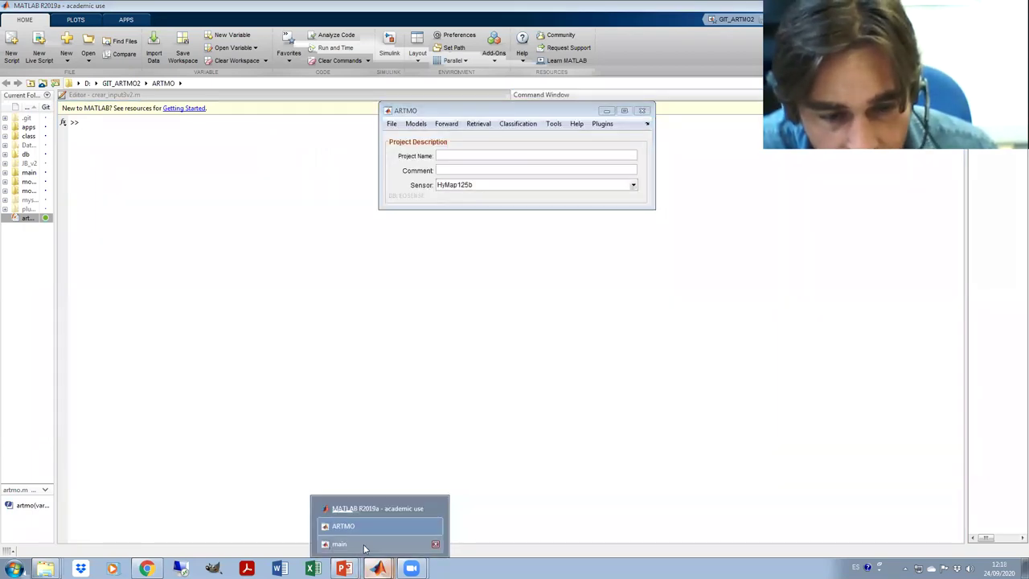
left_click(358, 544)
left_click_drag(443, 140, 187, 133)
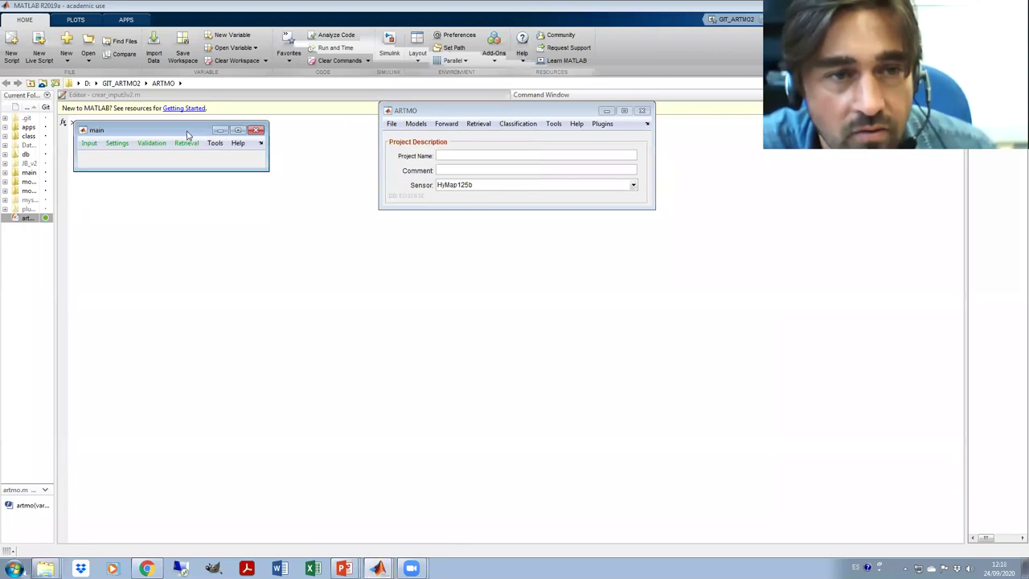
left_click(253, 127)
Launch a new MLRA toolbox main window from ARTMO and open its import of user text data.
left_click(478, 124)
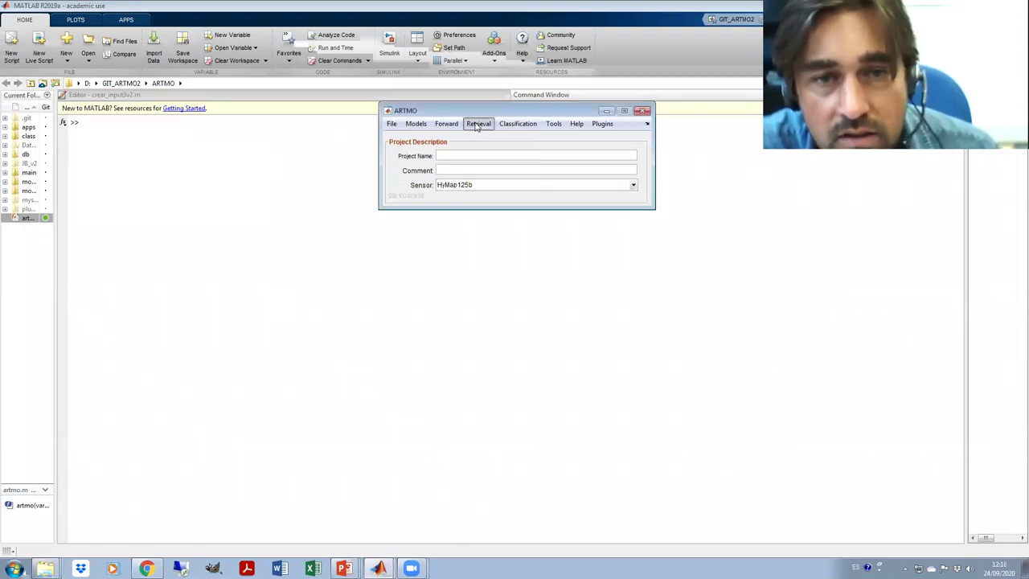
left_click(474, 151)
left_click_drag(483, 264, 233, 177)
left_click(182, 186)
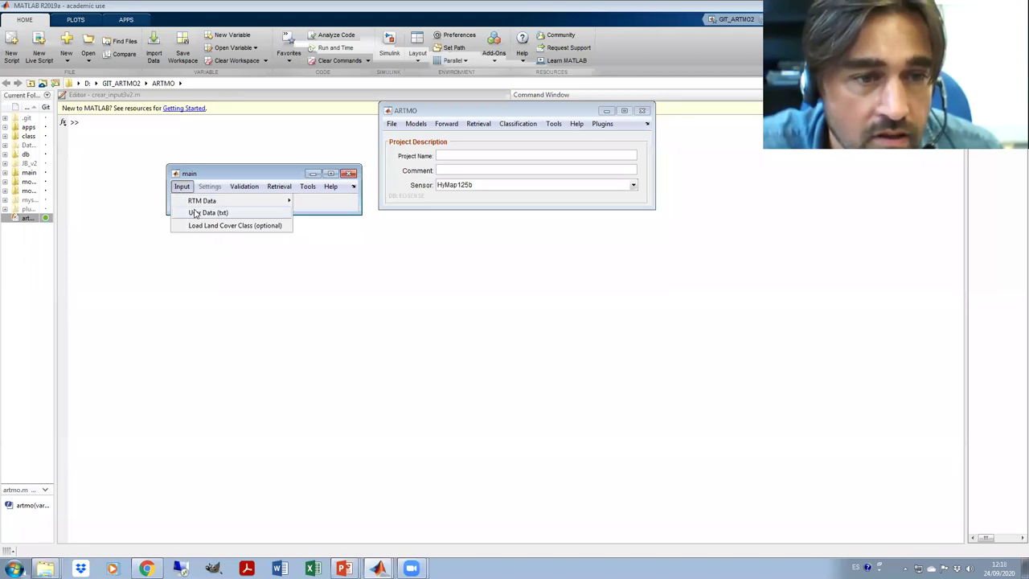
left_click(197, 212)
Choose field_dataset_LAI_Marchfeld_L2A_reflectance_with_bare_soil_added from the Sentinel-2 folder of Data_for_ARTMO as the input text file.
left_click(629, 273)
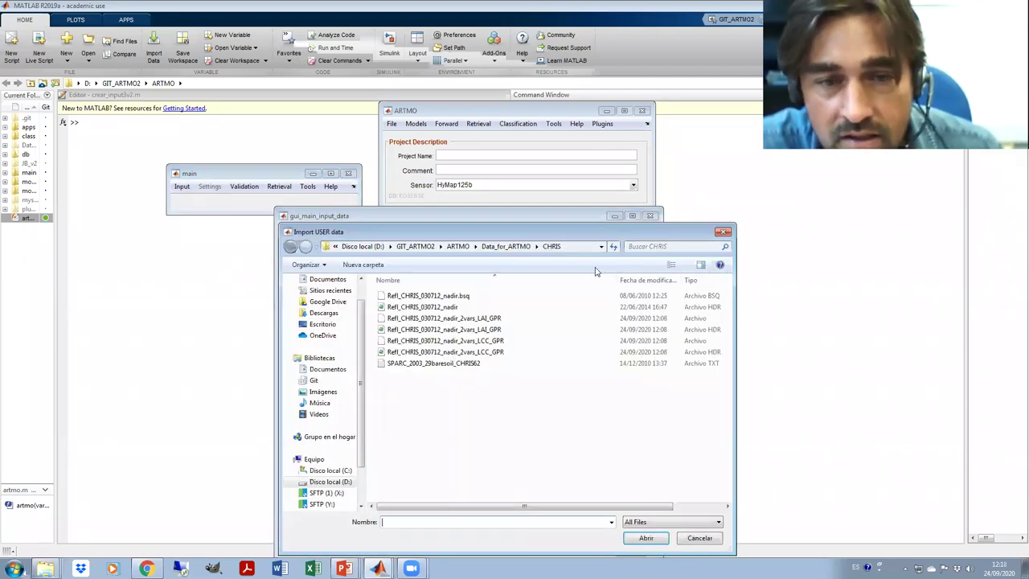
left_click(506, 246)
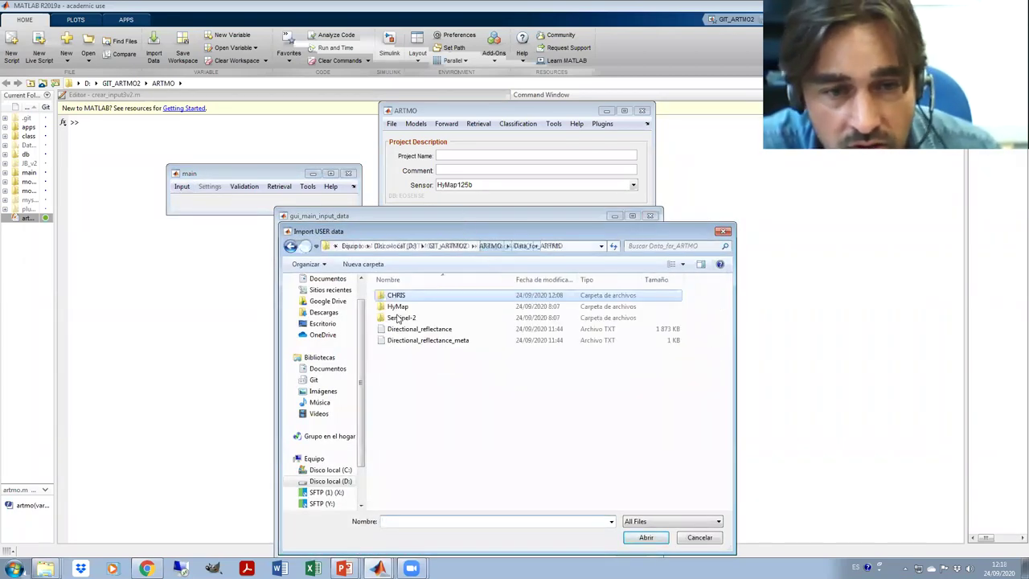
double_click(406, 318)
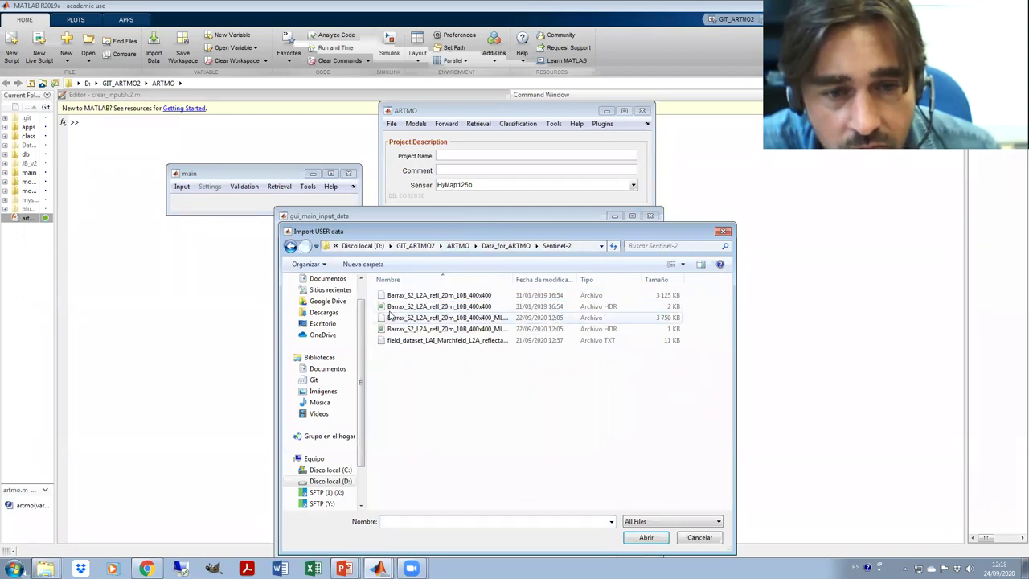
left_click(442, 340)
left_click_drag(446, 232, 384, 120)
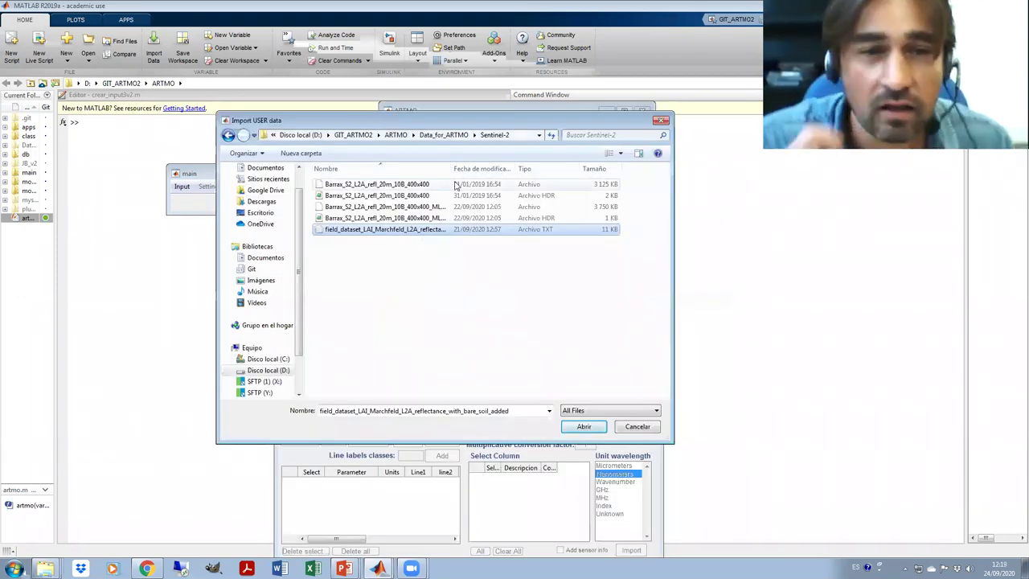
left_click_drag(452, 170, 552, 190)
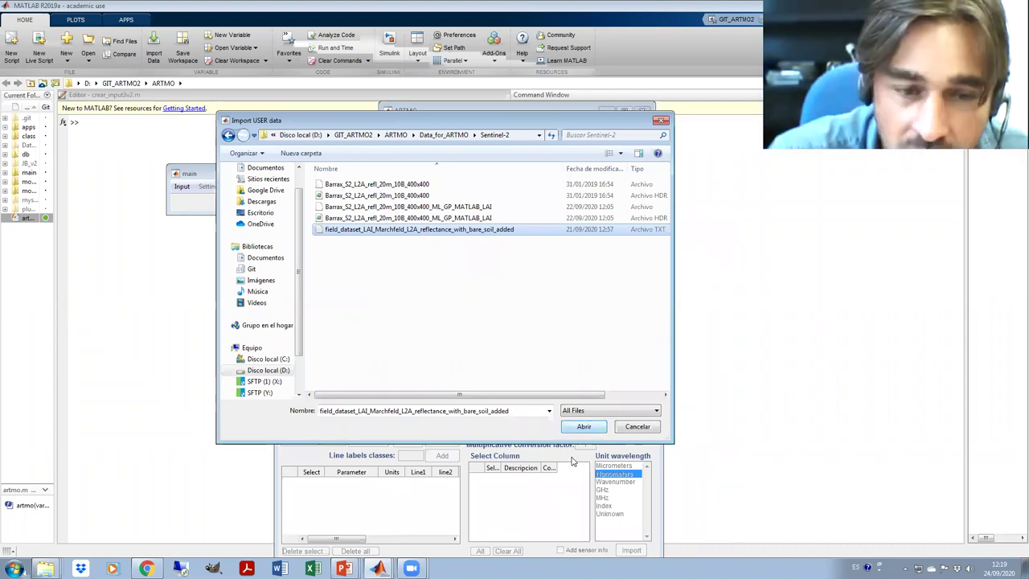
left_click(583, 429)
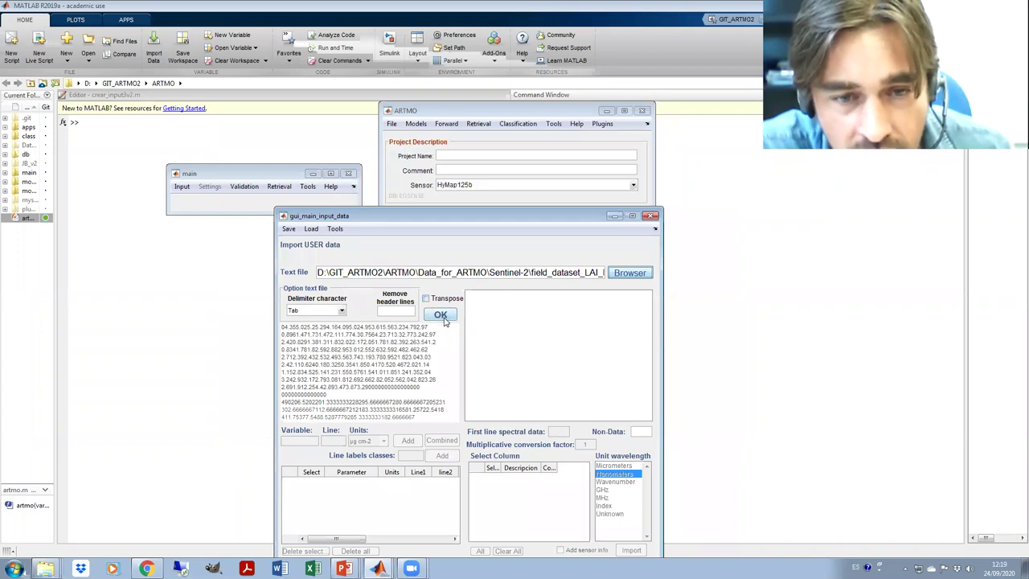
Read the tab-delimited text file into the data table and highlight the LAI values in its first row.
left_click(441, 314)
left_click_drag(416, 217, 379, 164)
left_click_drag(506, 253, 591, 252)
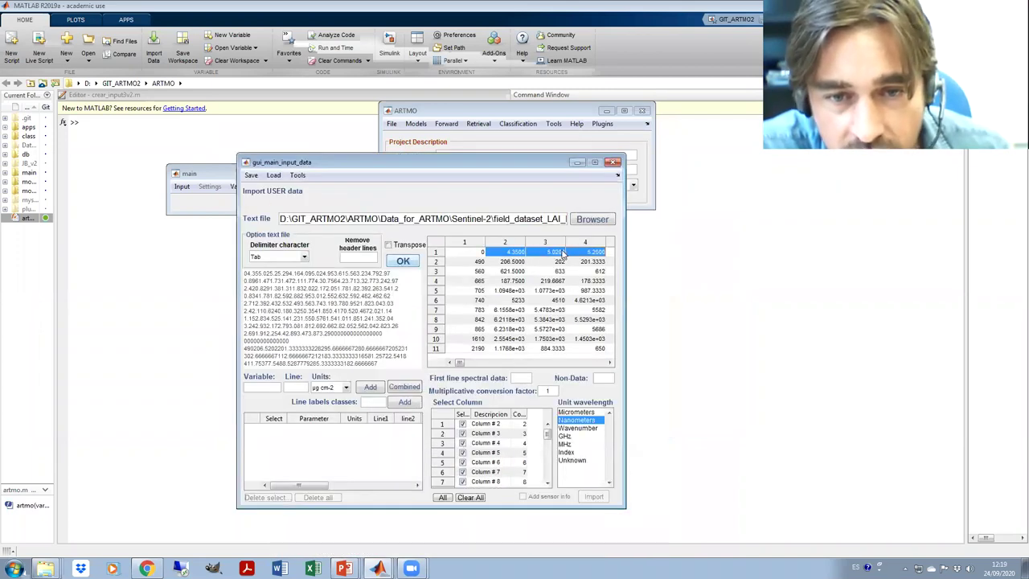
Add the variable LAI on line 1 with units m2 m-2 to the parameter list.
left_click(261, 387)
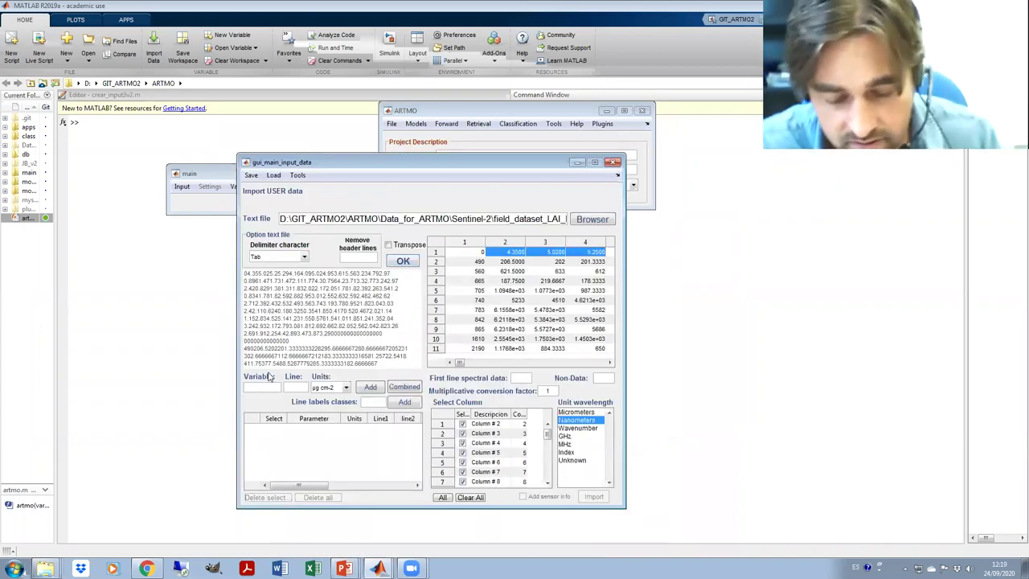
type("1")
left_click(326, 387)
left_click(329, 448)
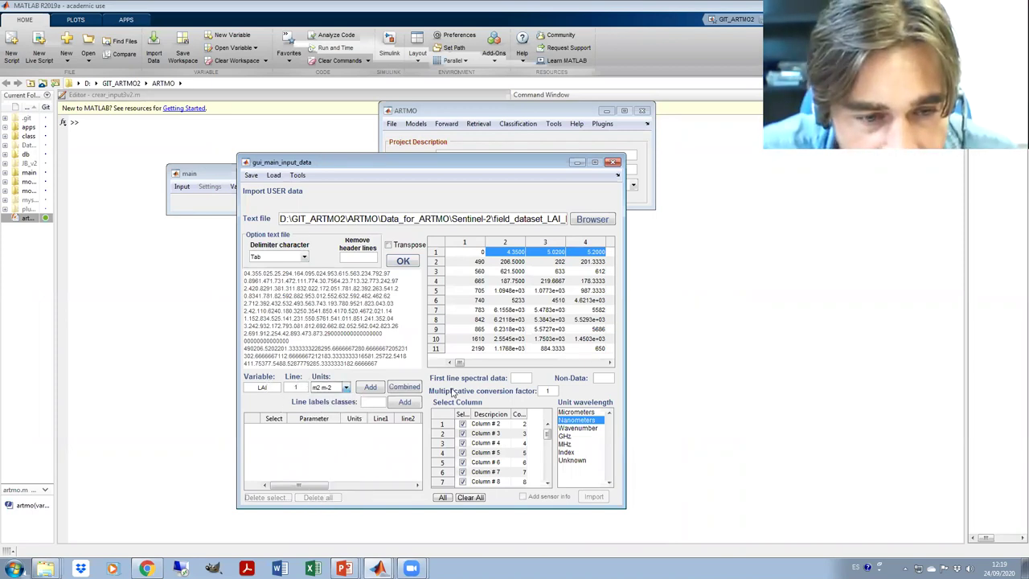
left_click(368, 387)
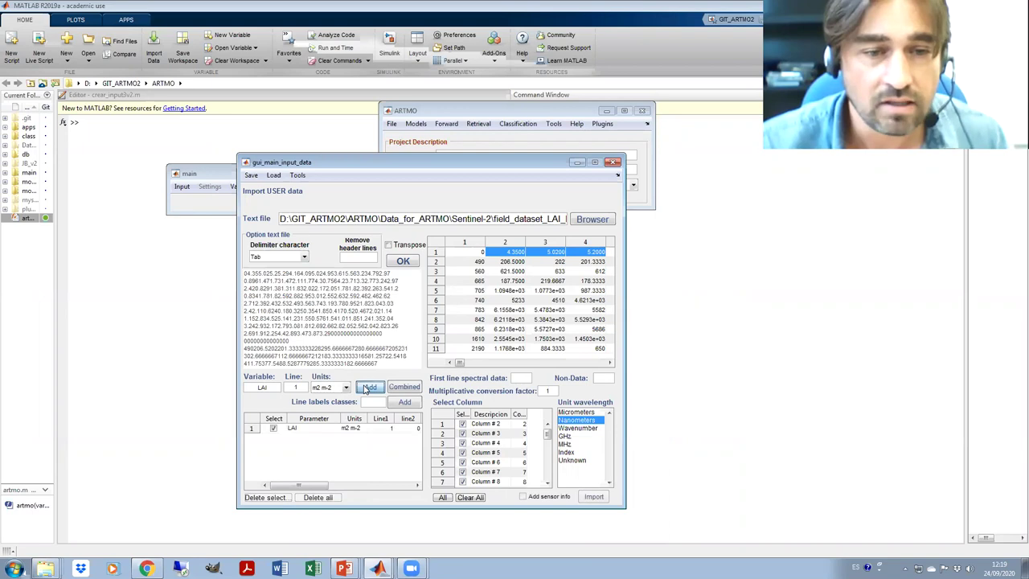